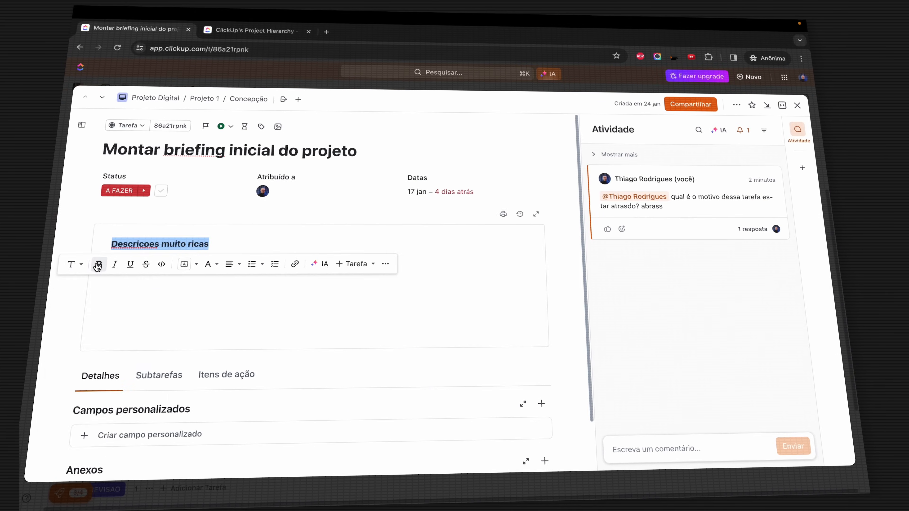
- In Montar briefing inicial do projeto, add an empty line below the Descricoes muito ricas heading
click(305, 250)
key(Return)
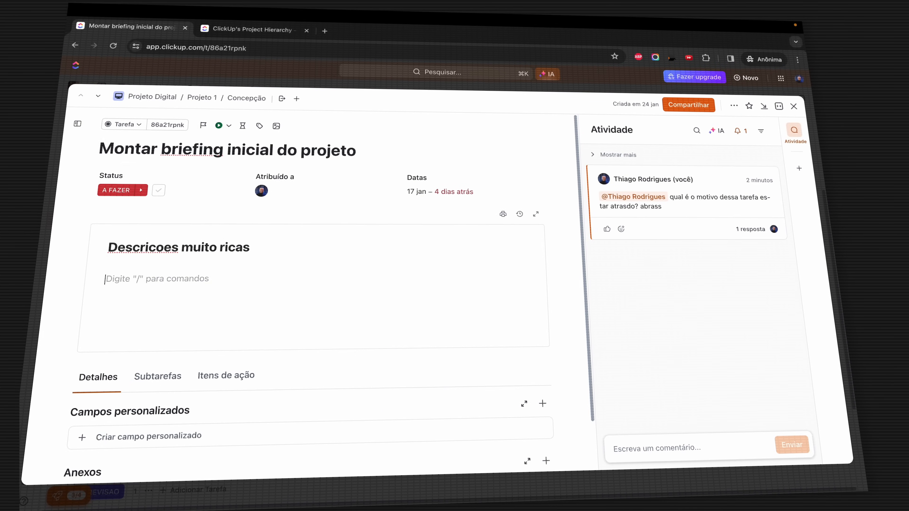
- Enter '/Colunas' on the new description line
text(/Colunas)
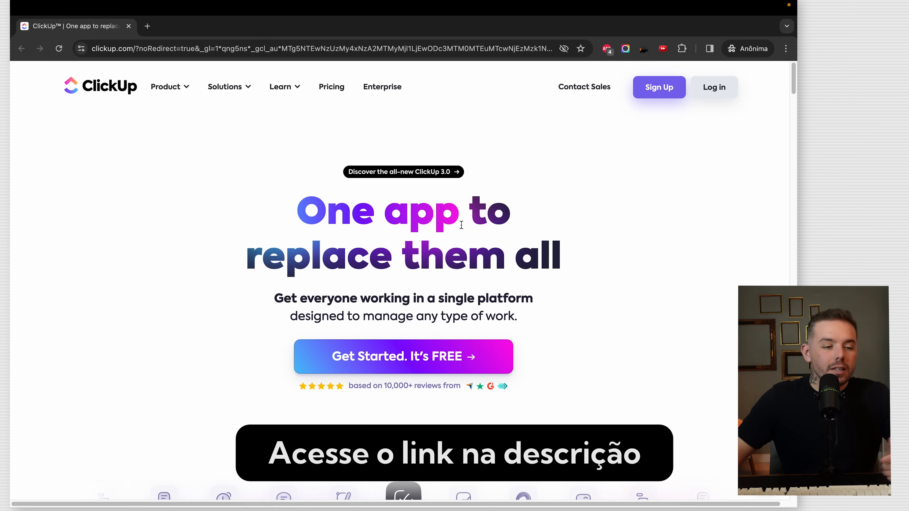
- Start a free ClickUp sign-up and submit your work e-mail
drag(311, 212, 524, 269)
click(524, 270)
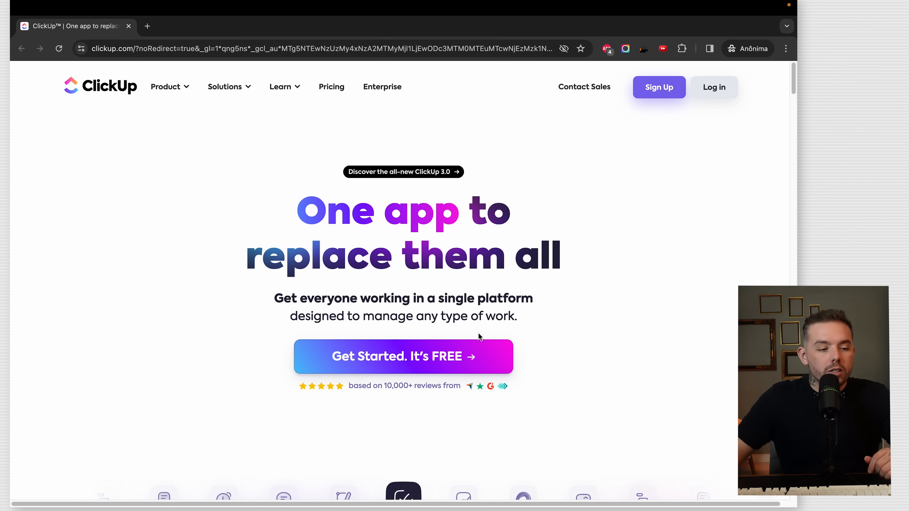
click(416, 372)
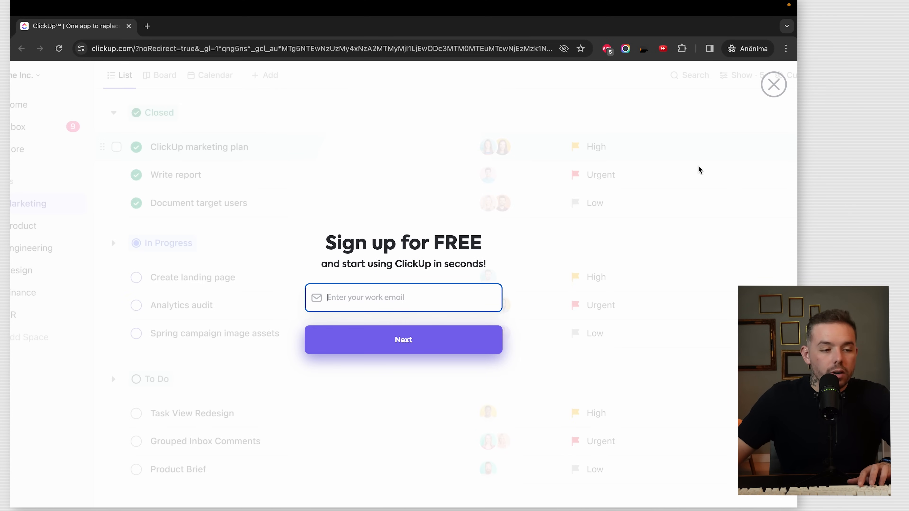
key(super+Tab)
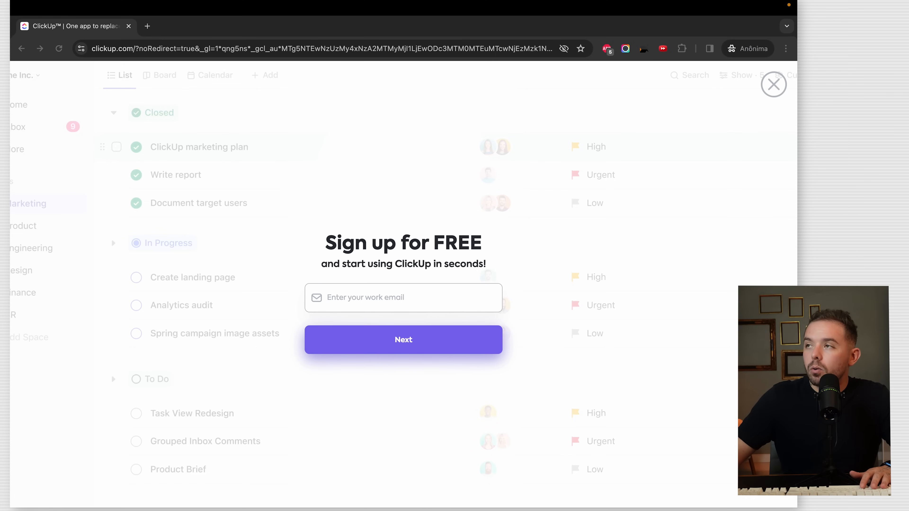
click(381, 295)
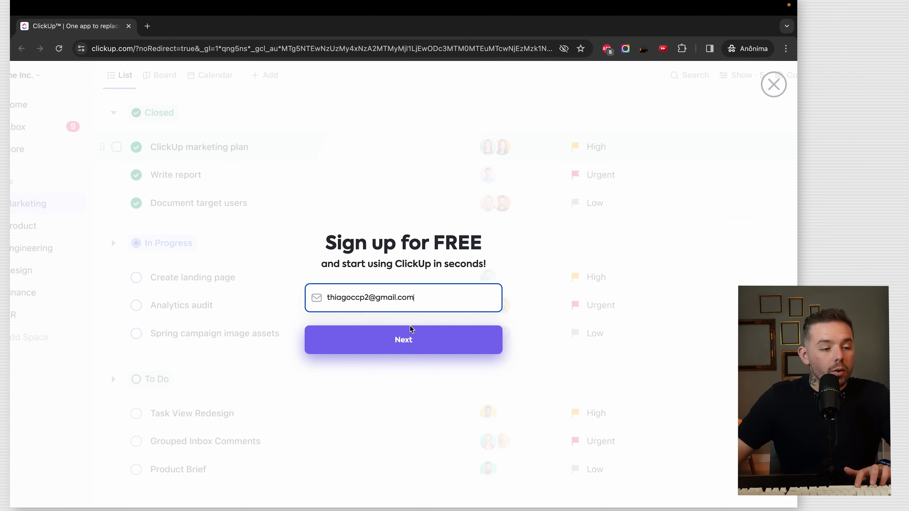
click(475, 329)
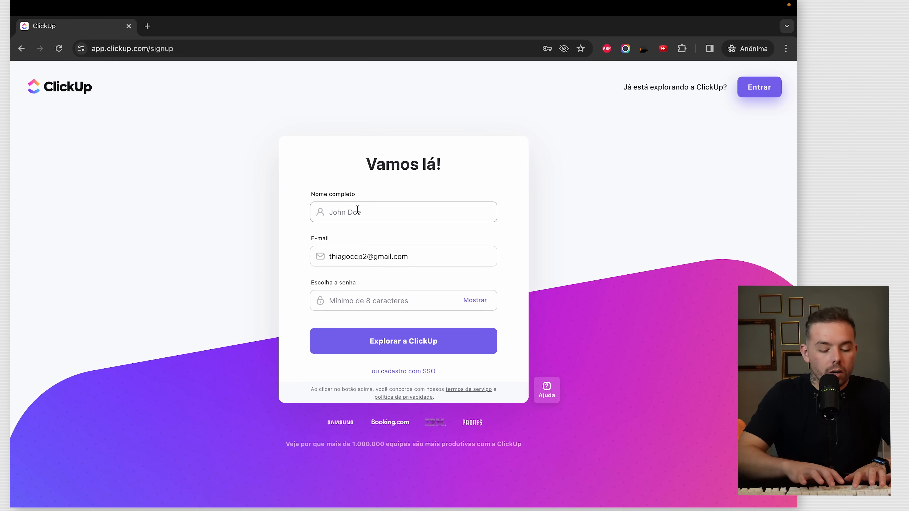
- Enter your full name and password to finish creating the account
click(359, 211)
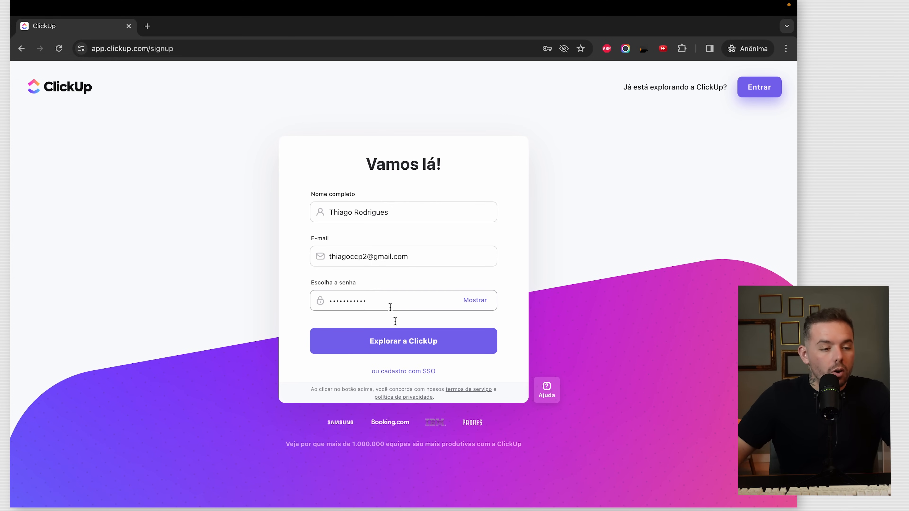
click(402, 335)
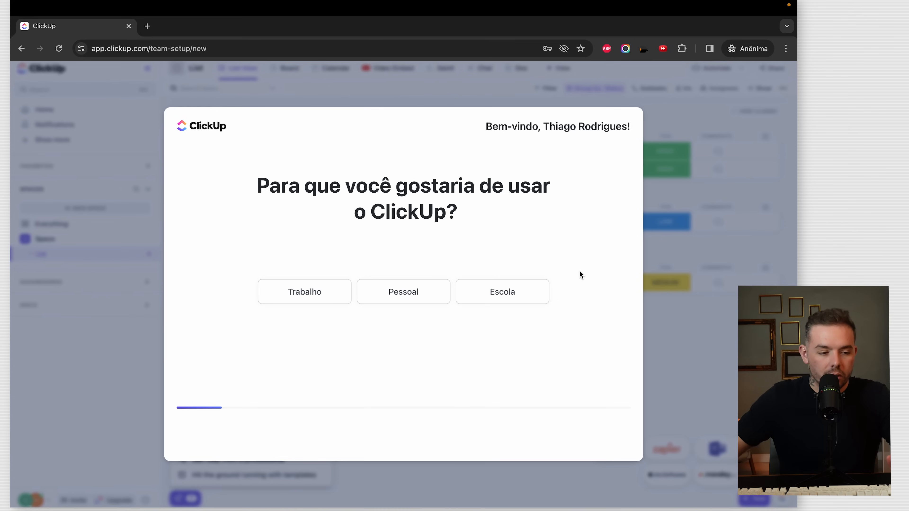
- Answer onboarding: Trabalho, solo team size, your role, Engenharia e produto, heard via YouTube
drag(471, 211, 356, 188)
click(423, 204)
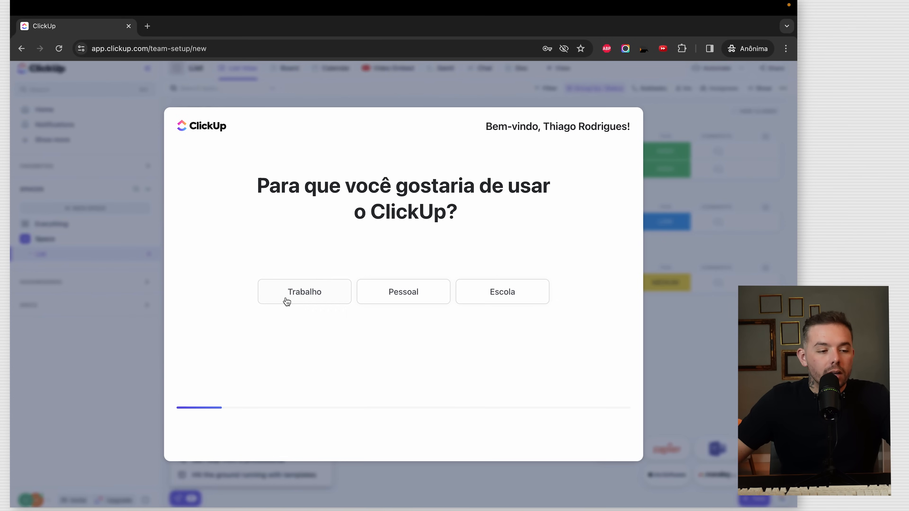
click(330, 295)
click(349, 319)
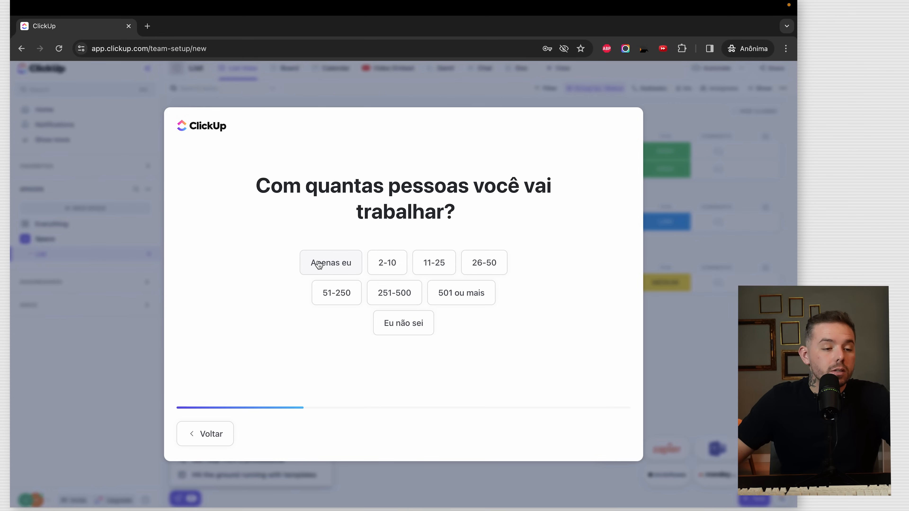
click(353, 271)
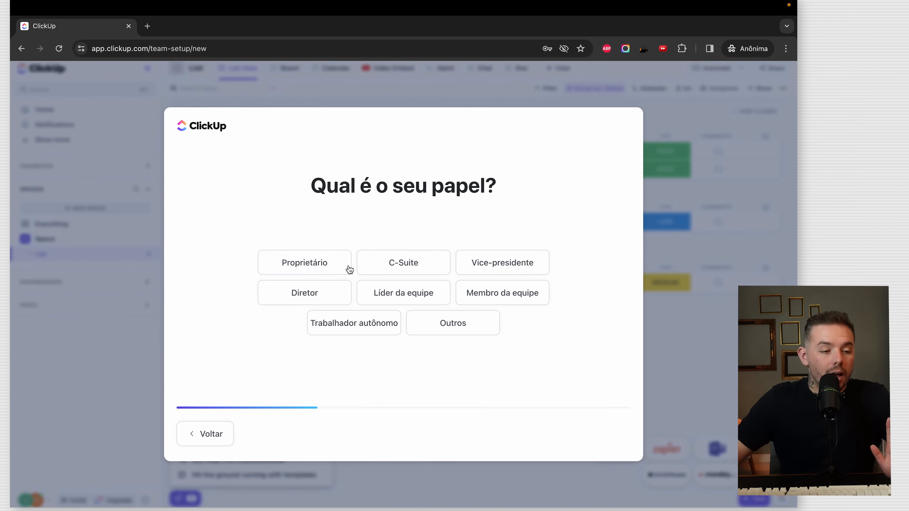
click(308, 294)
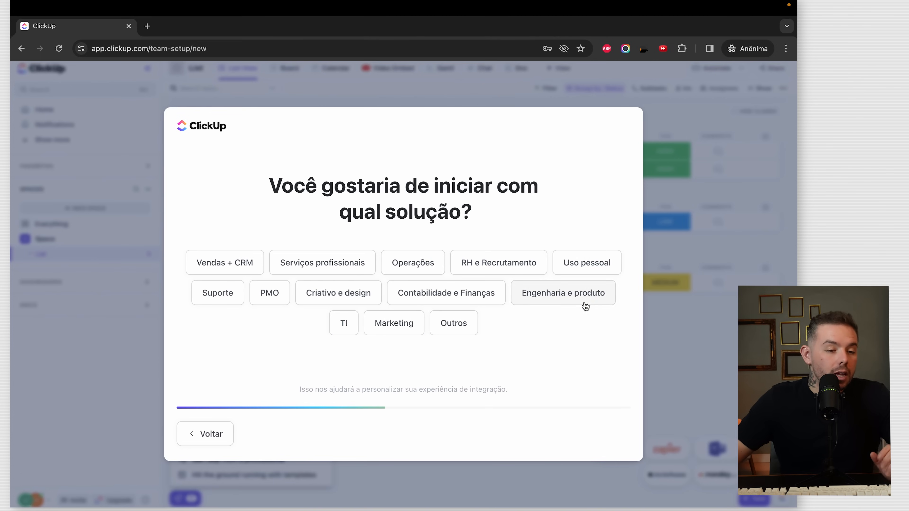
click(394, 327)
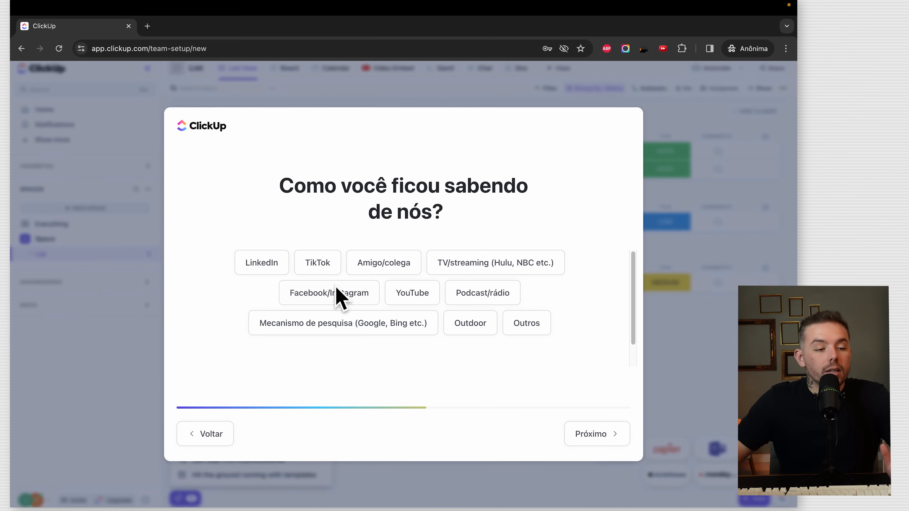
click(414, 293)
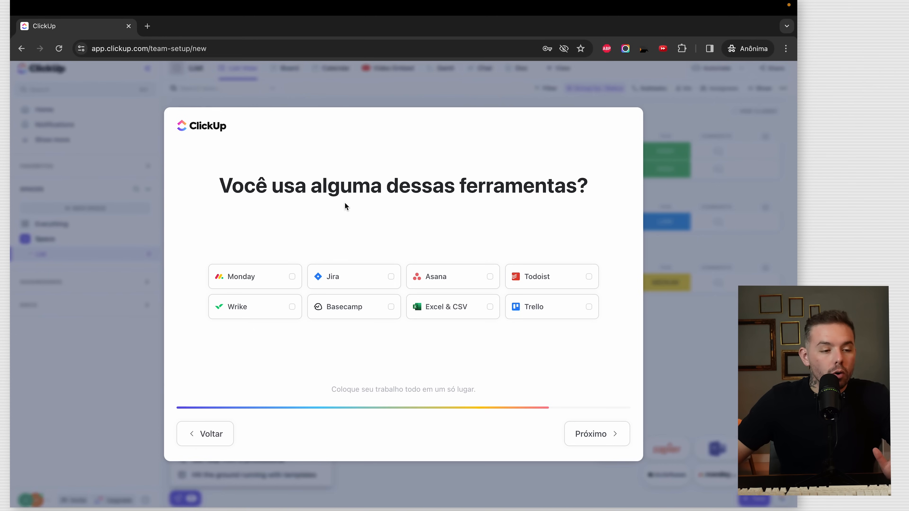
- Skip the tools question and name the workspace COLETIVO
click(601, 443)
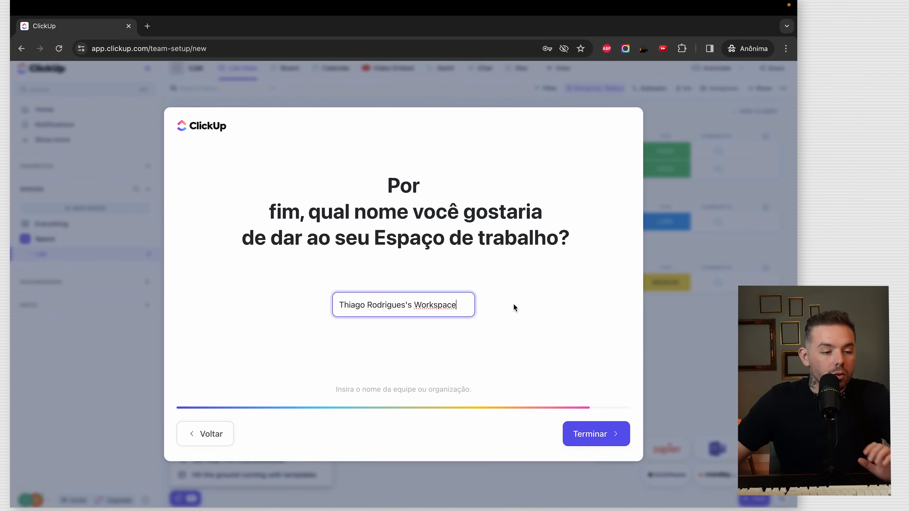
triple_click(461, 304)
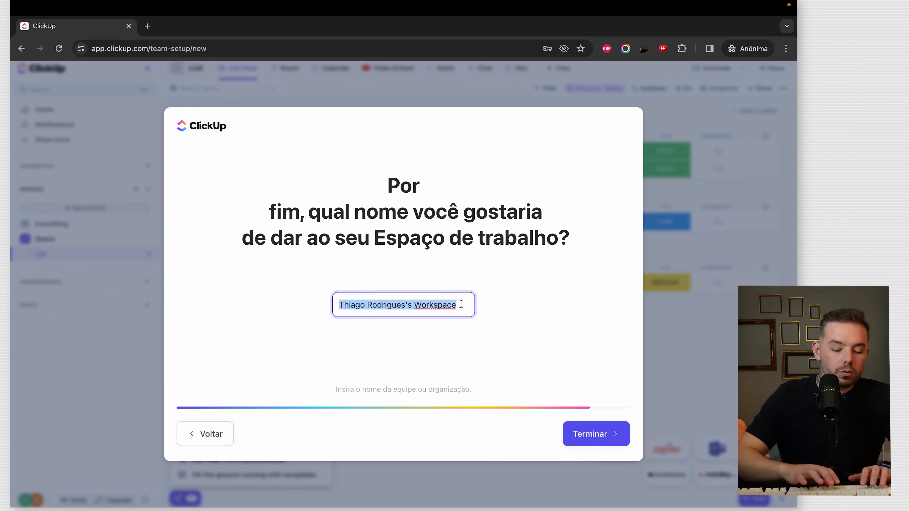
text(COLETIVO)
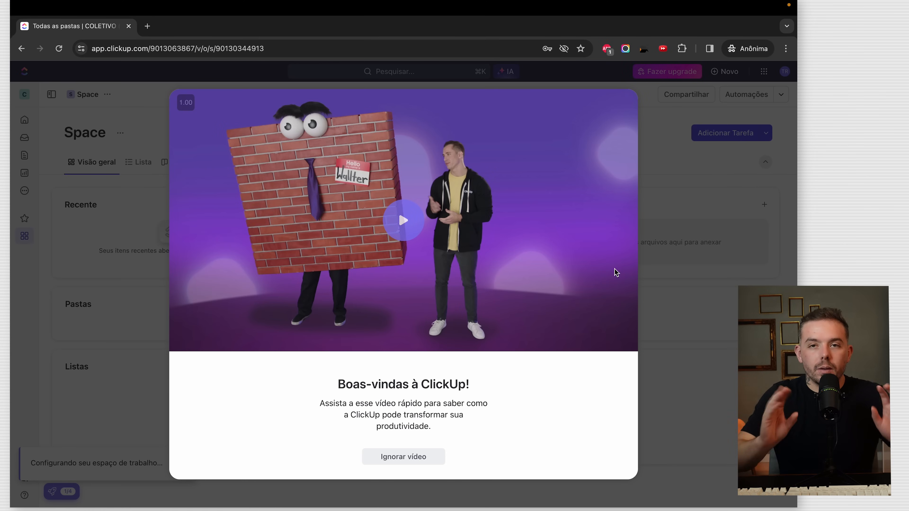
- Skip the welcome video and open your personal settings from the profile menu
click(425, 459)
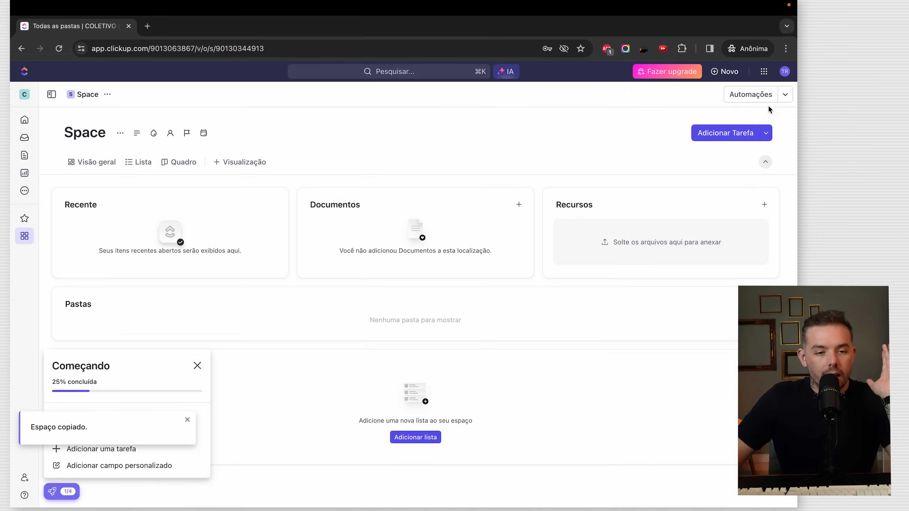
click(783, 79)
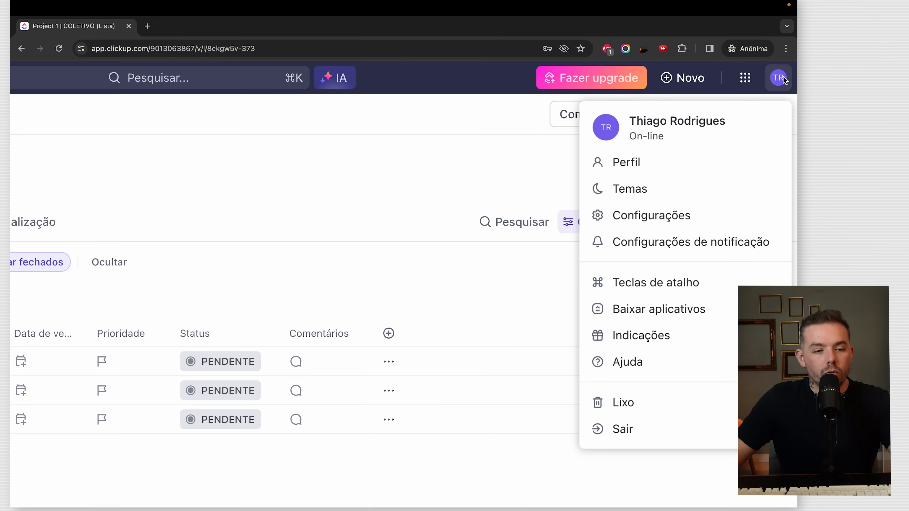
click(686, 209)
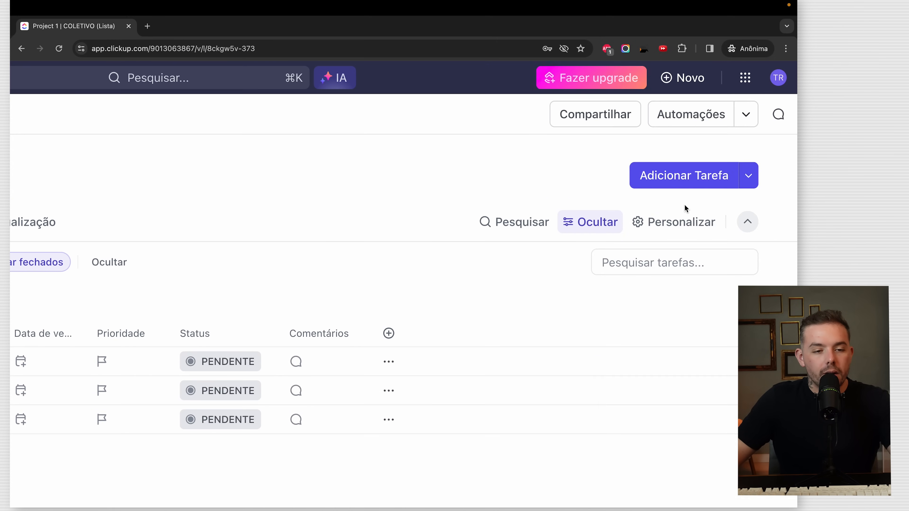
scroll(686, 208, down, 5)
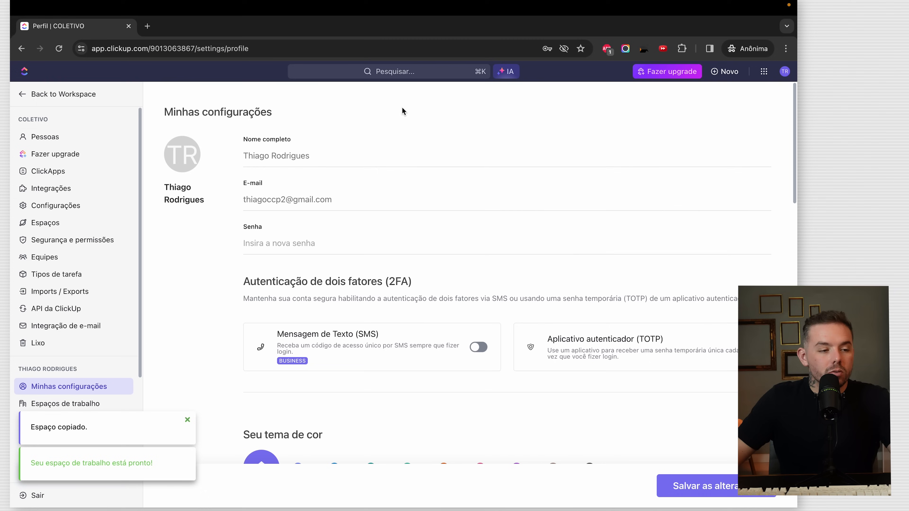
- Upload a custom profile photo, crop it tightly around the face and save it
click(180, 163)
click(229, 243)
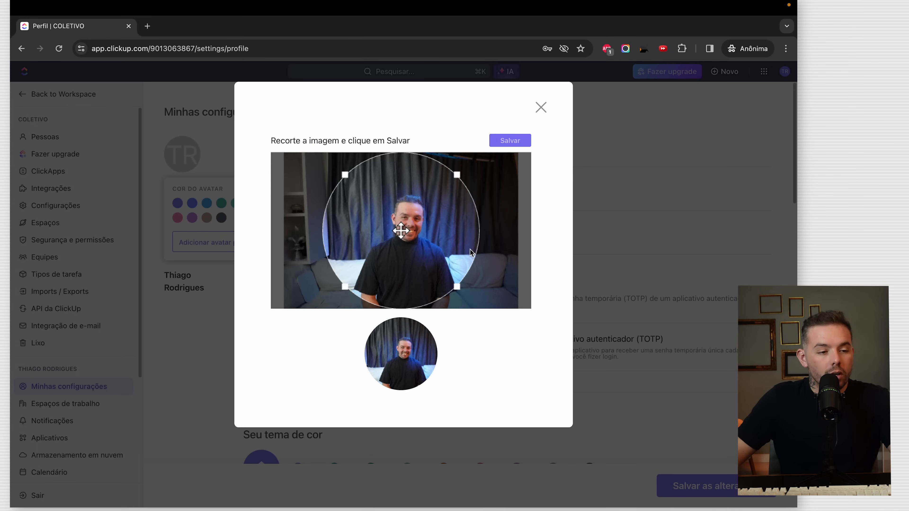
drag(451, 293, 432, 263)
drag(455, 292, 435, 269)
click(510, 140)
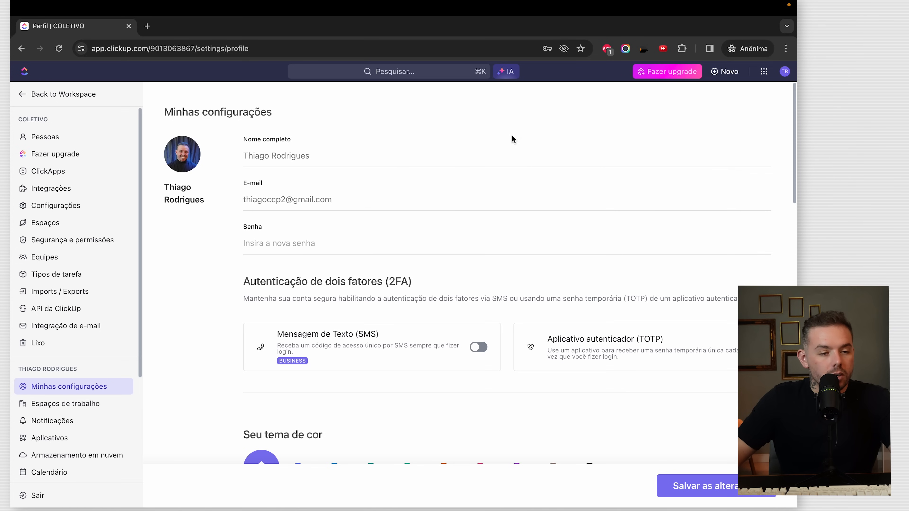
- Set the calendar week to start on Monday
scroll(406, 282, down, 10)
scroll(473, 258, up, 2)
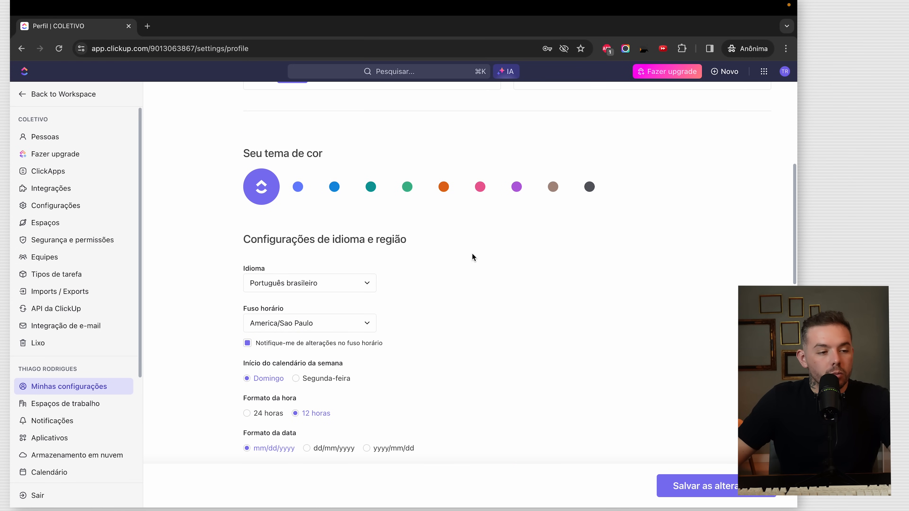
scroll(351, 276, down, 1)
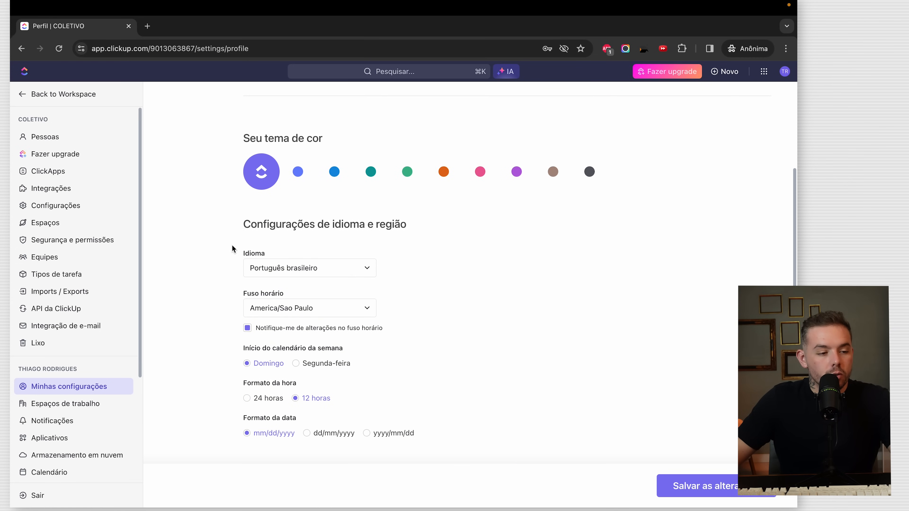
scroll(286, 280, down, 1)
scroll(340, 311, up, 5)
scroll(339, 310, down, 1)
click(318, 355)
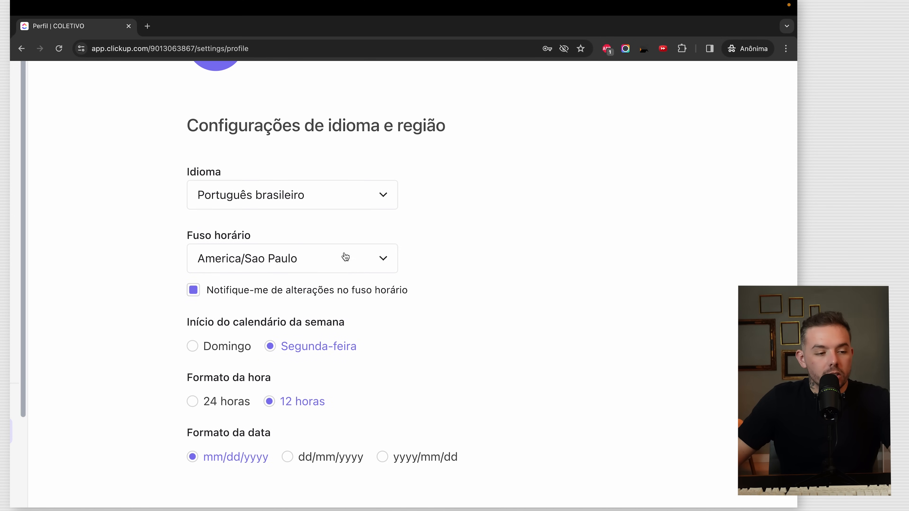
- Keep Português brasileiro and America/Sao Paulo, and switch to 24-hour time format
scroll(280, 206, down, 1)
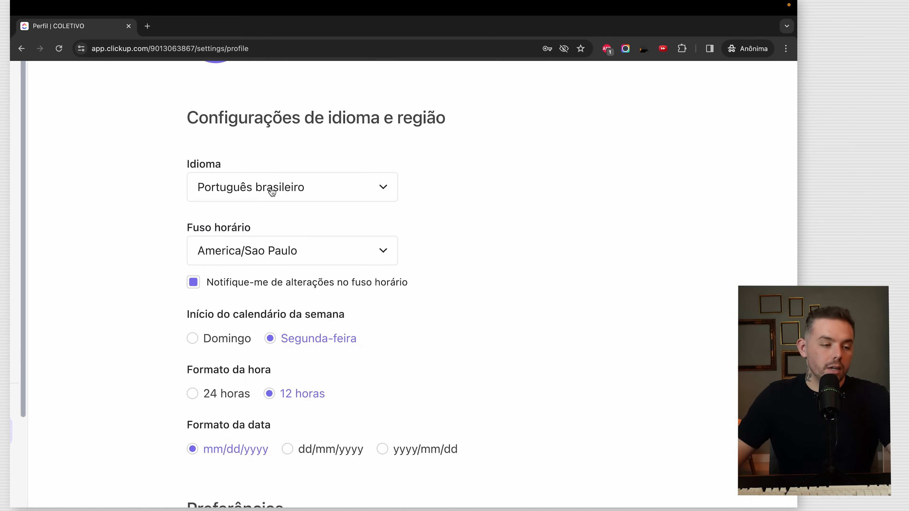
click(287, 194)
click(539, 268)
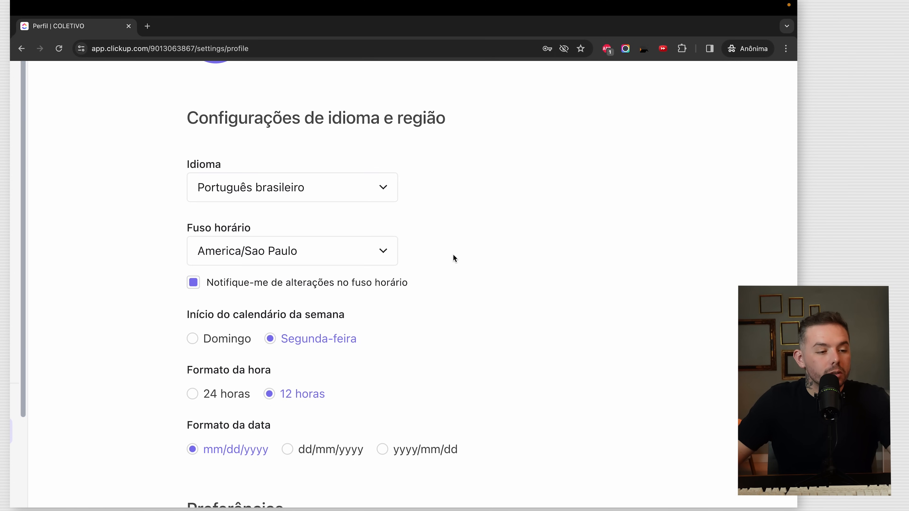
scroll(358, 251, down, 1)
click(323, 238)
click(580, 253)
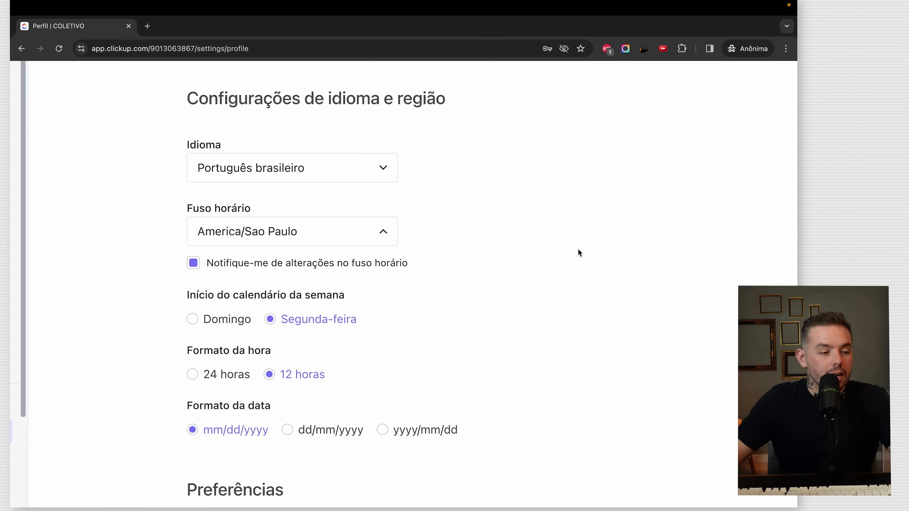
scroll(367, 325, down, 1)
click(226, 365)
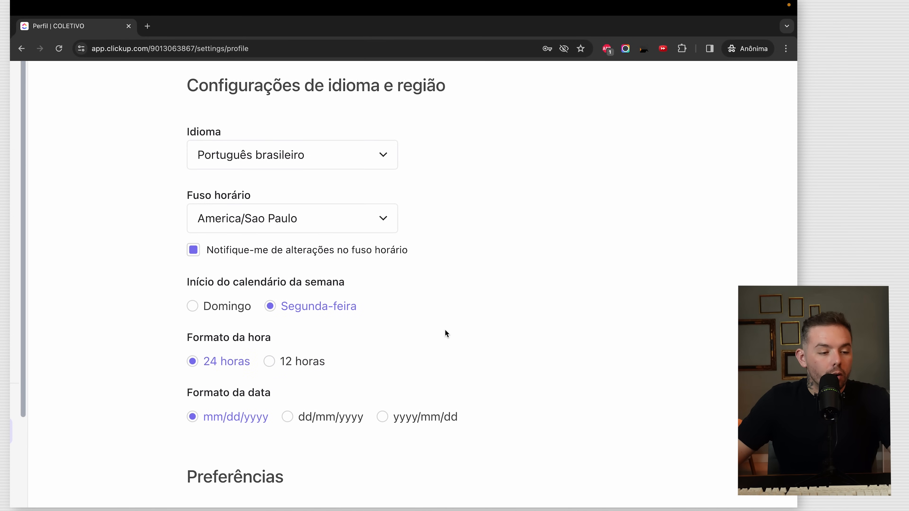
- Set the date format to dd/mm/yyyy and reset the page zoom
scroll(394, 335, down, 3)
drag(250, 338, 247, 317)
click(268, 324)
click(318, 343)
key(super+0)
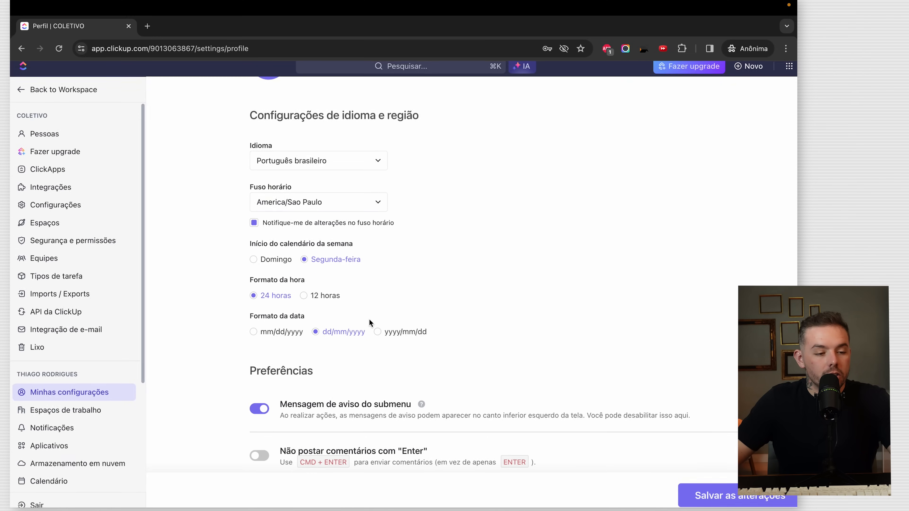
- Choose the orange colour theme and save the settings
scroll(490, 297, up, 10)
scroll(491, 296, down, 4)
click(334, 270)
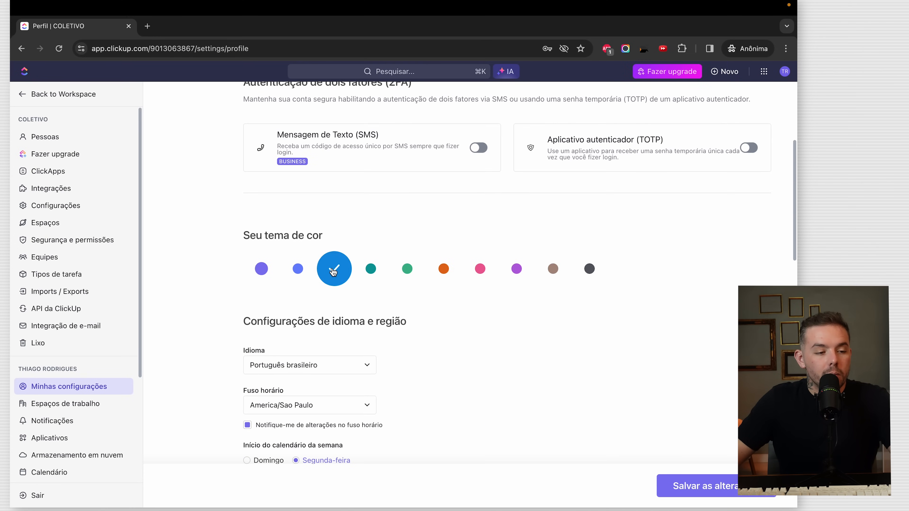
click(371, 270)
click(443, 275)
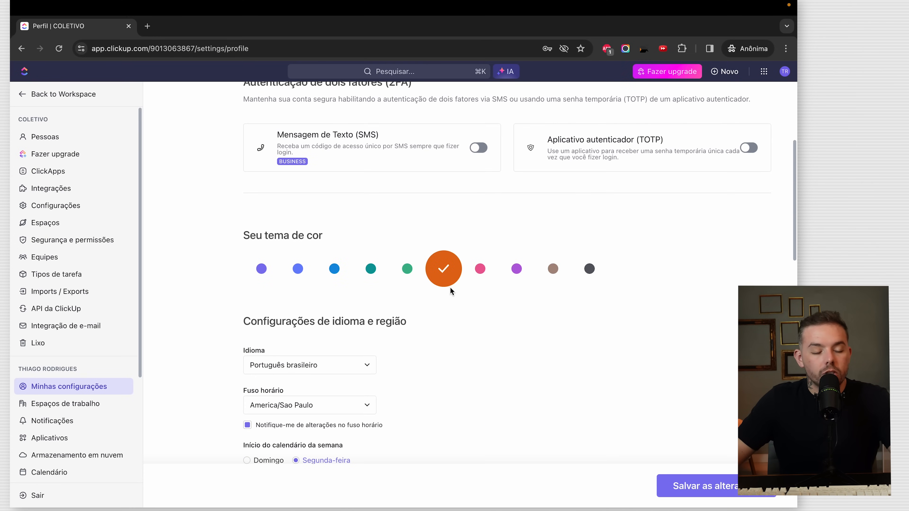
click(718, 490)
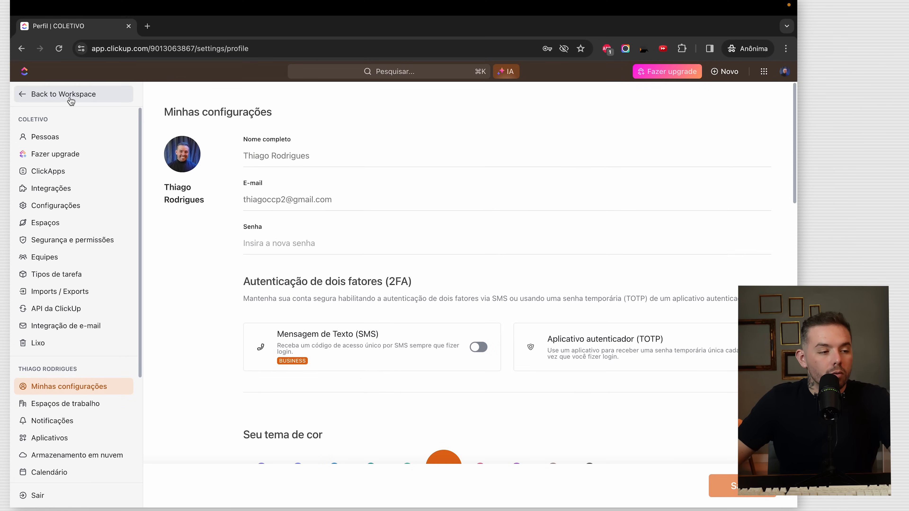
- Return to the workspace and start a custom avatar upload in COLETIVO's workspace settings
click(51, 95)
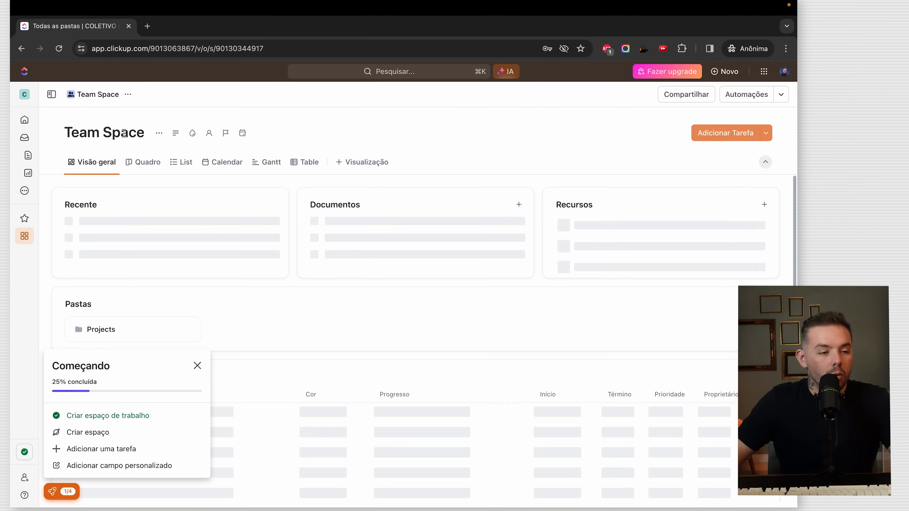
click(28, 95)
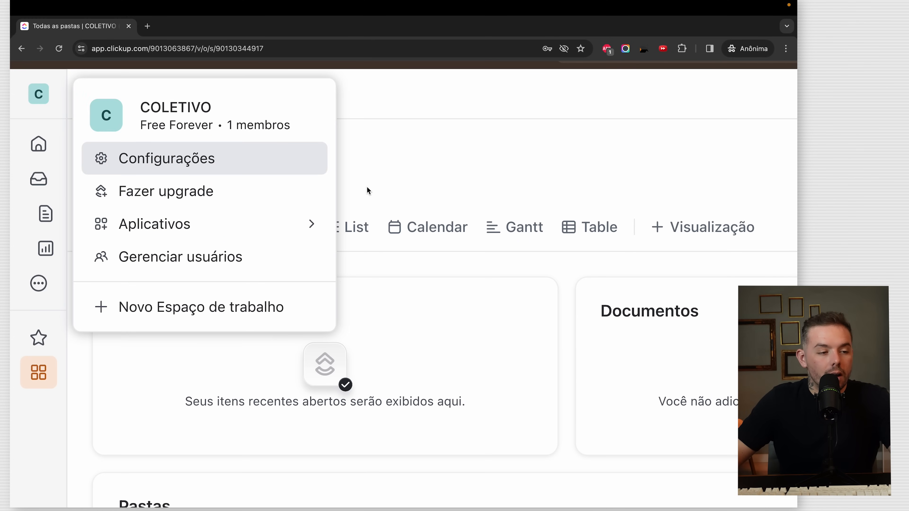
click(159, 154)
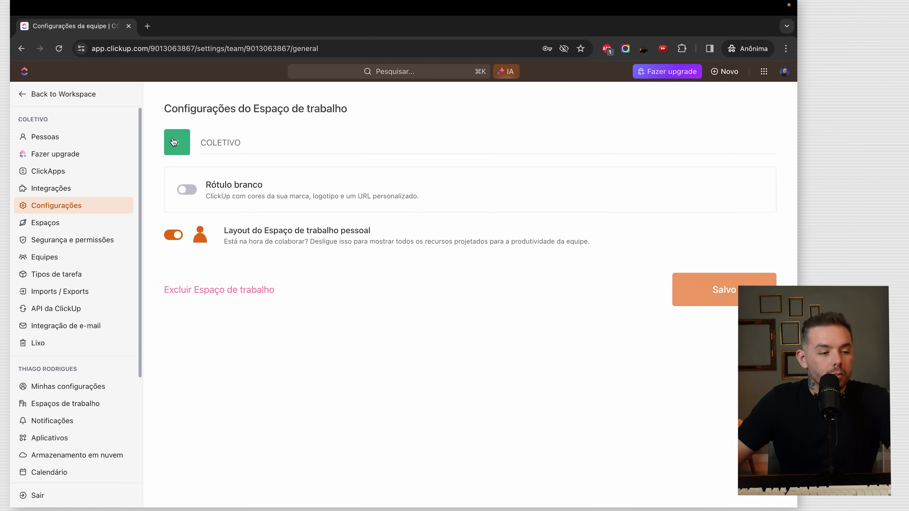
click(174, 141)
click(250, 240)
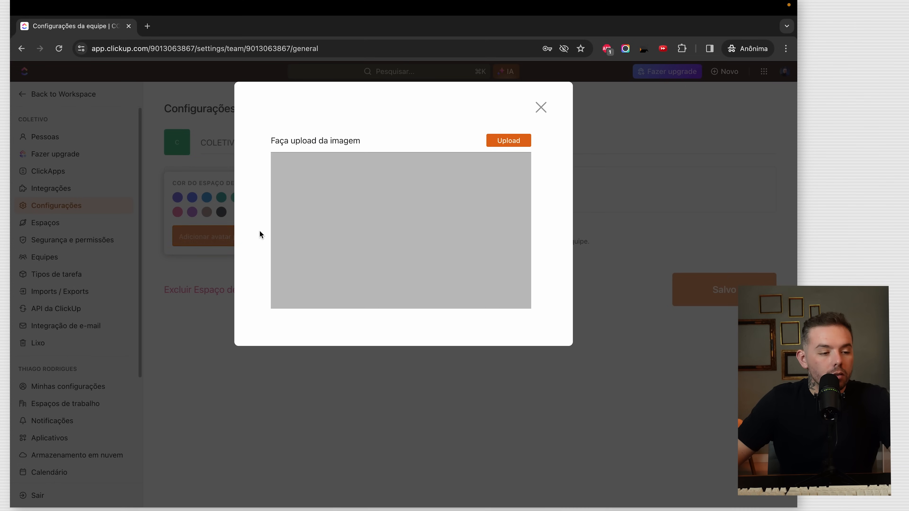
- Upload DSC00121.jpeg, crop it to a small square and save it as the avatar
click(508, 140)
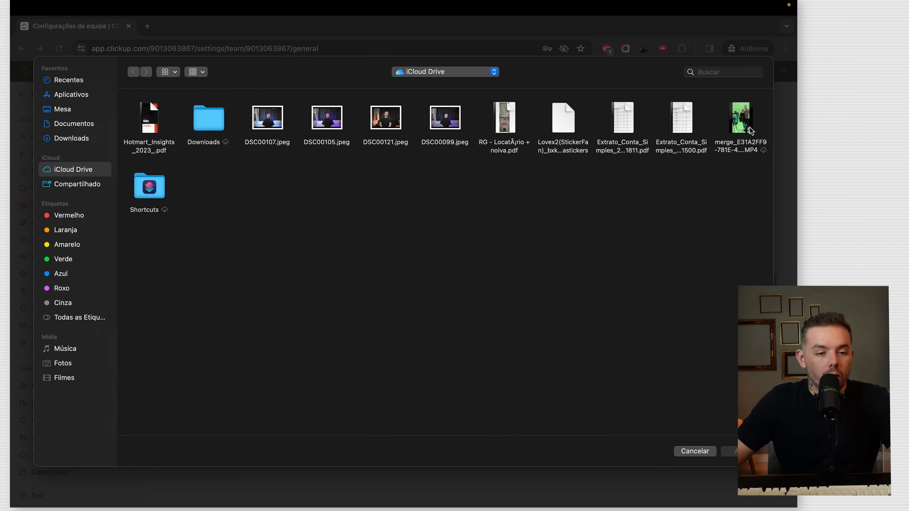
click(382, 132)
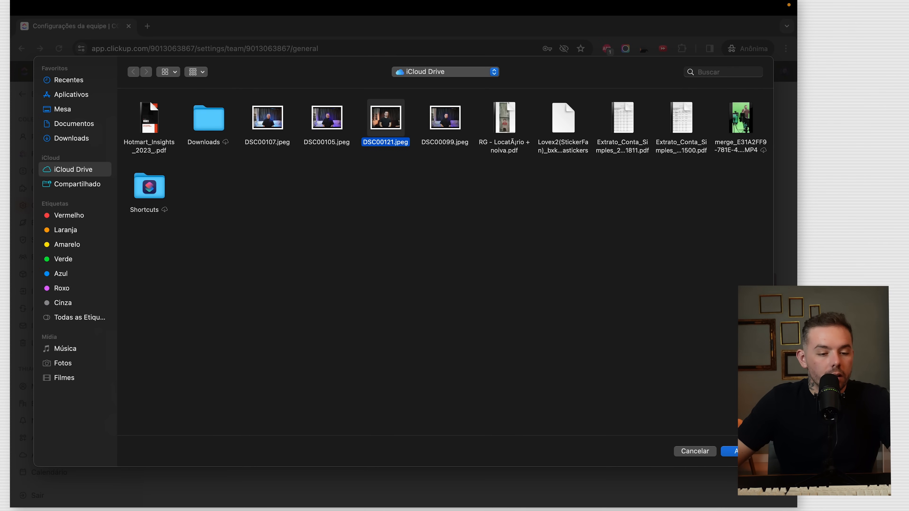
click(743, 452)
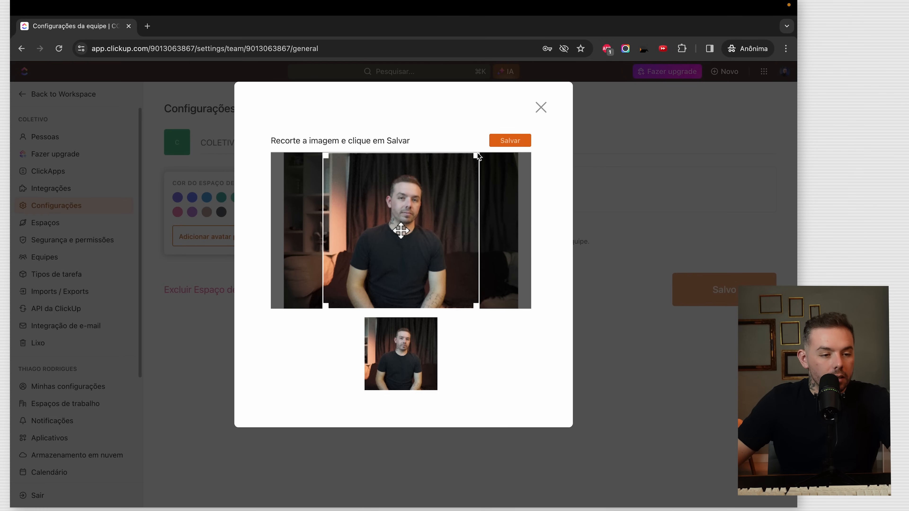
drag(477, 152, 355, 227)
drag(351, 279, 323, 240)
click(508, 142)
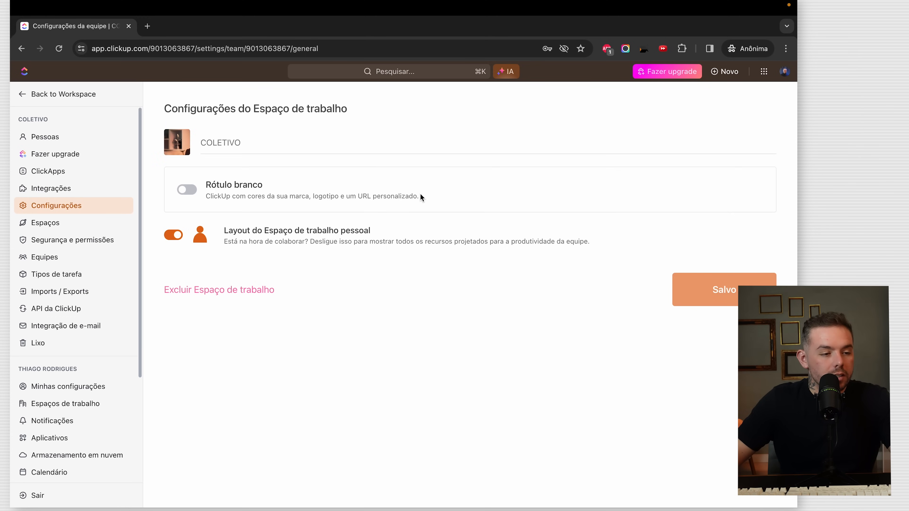
- Back in the workspace, close the getting-started checklist and expand the sidebar to full width
click(18, 94)
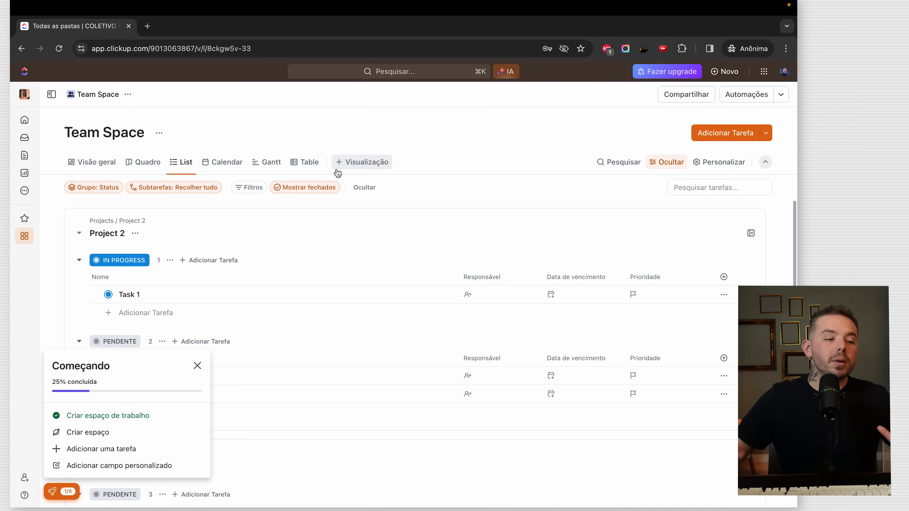
click(197, 366)
click(52, 95)
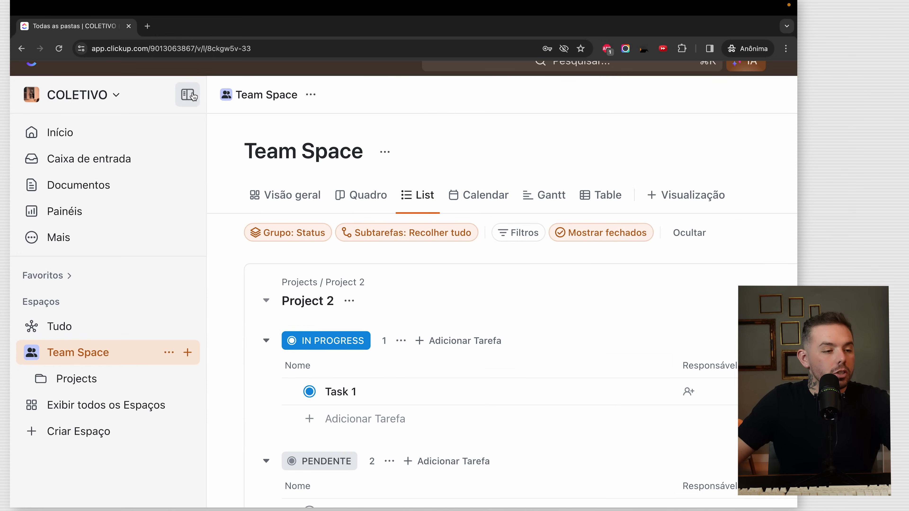
click(187, 94)
click(72, 95)
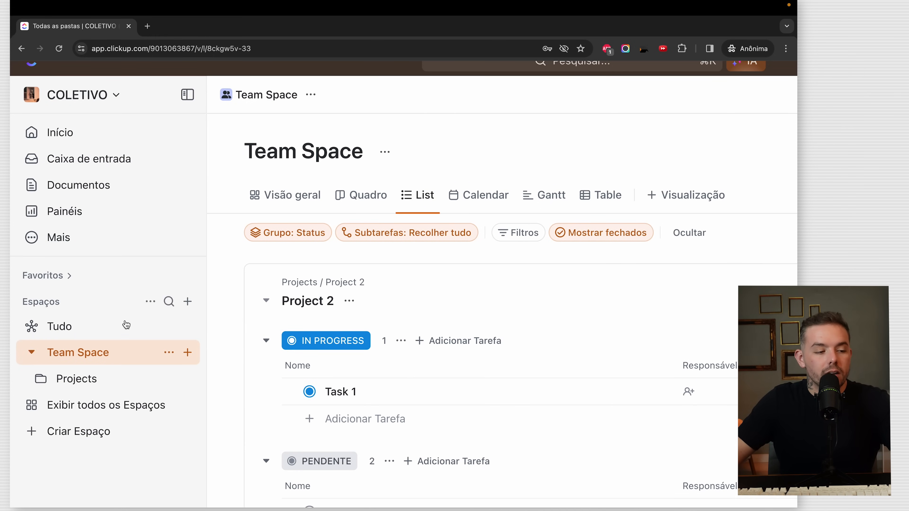
- Scroll through the Team Space list view, briefly opening and closing the command palette
scroll(103, 310, down, 2)
scroll(102, 310, up, 4)
scroll(103, 310, right, 3)
scroll(103, 311, left, 3)
scroll(102, 310, down, 2)
scroll(103, 310, up, 6)
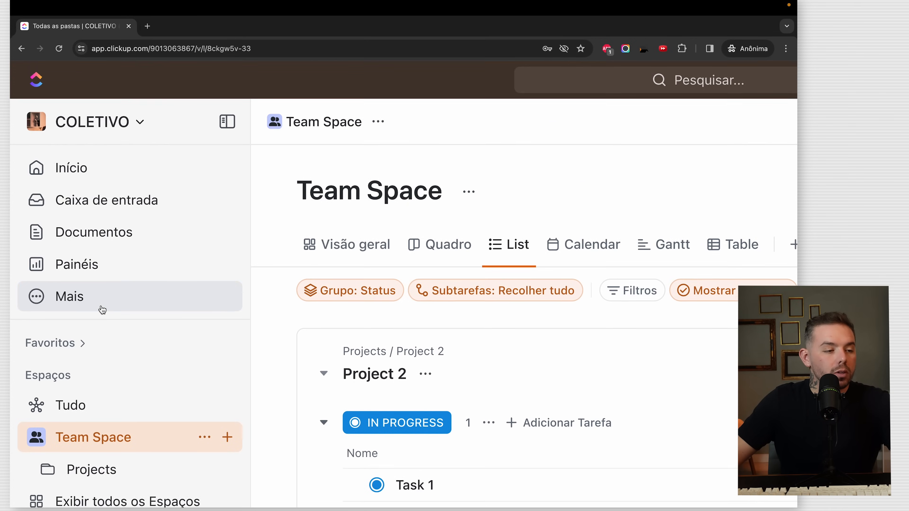
scroll(103, 308, down, 3)
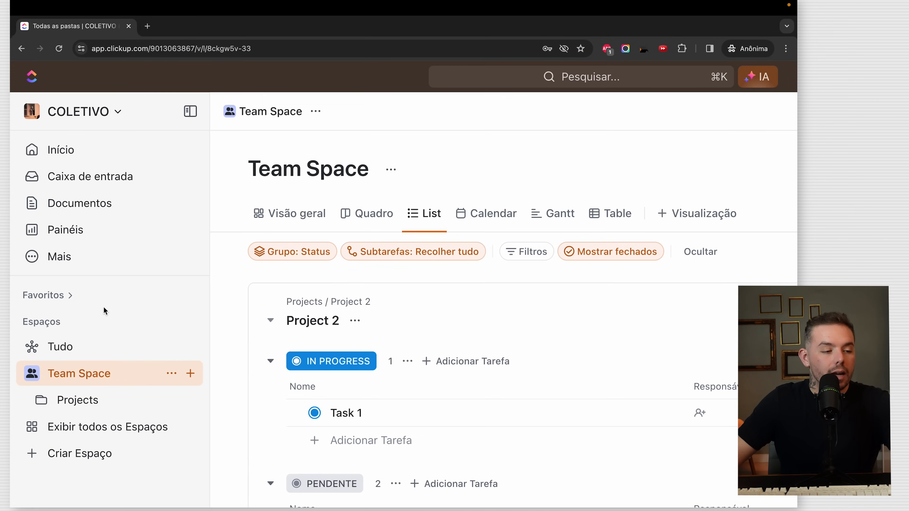
scroll(112, 212, down, 1)
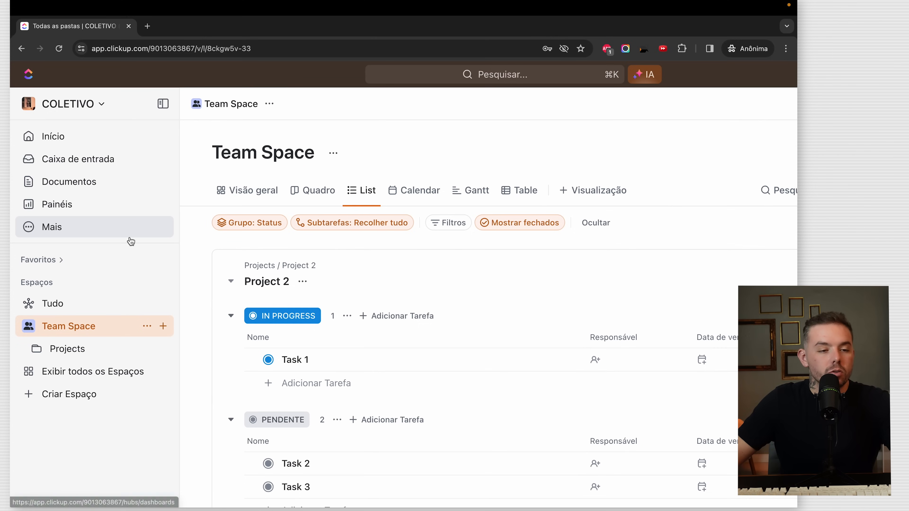
click(497, 75)
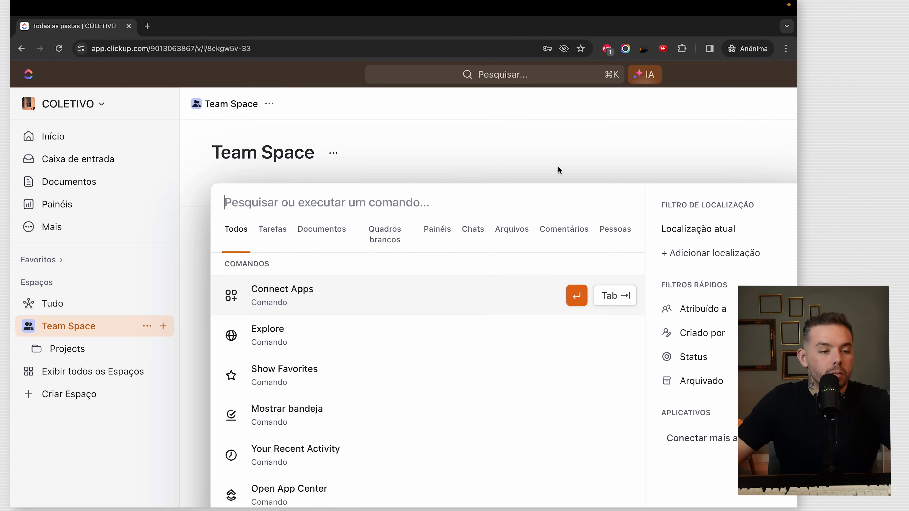
scroll(451, 180, down, 3)
click(405, 99)
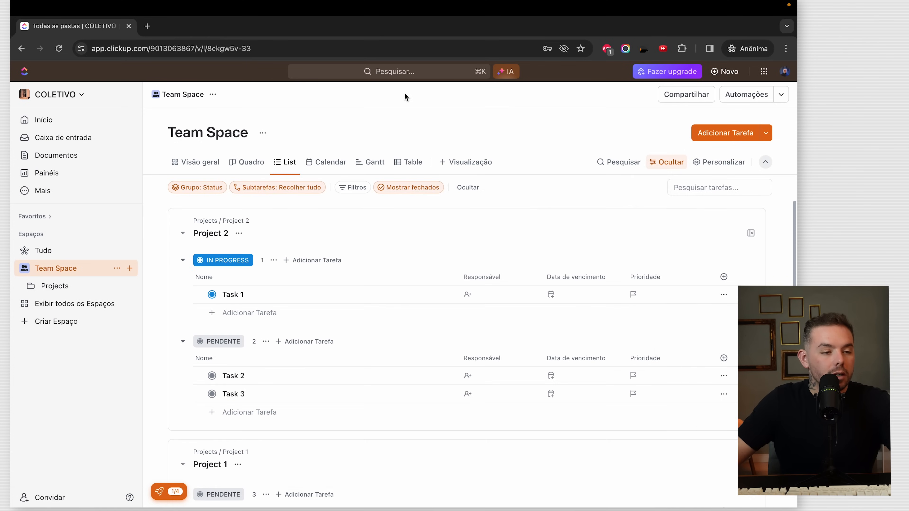
scroll(66, 166, up, 3)
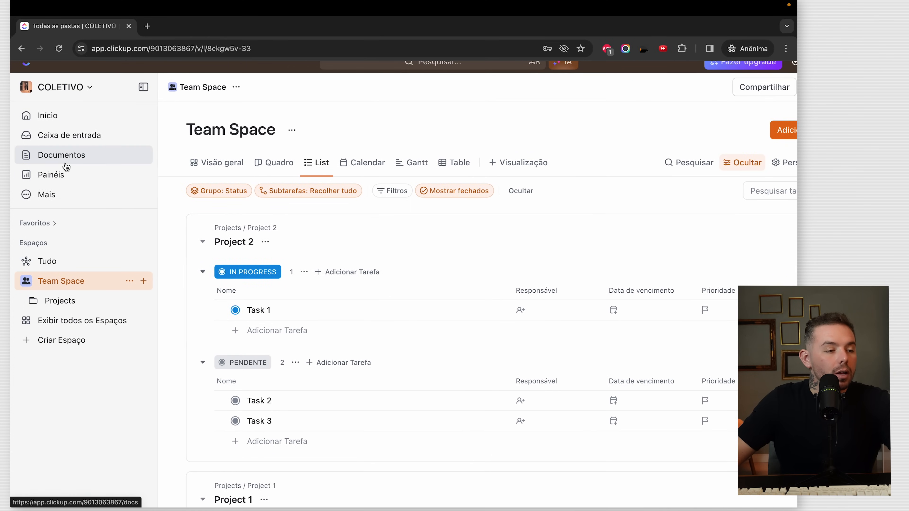
scroll(66, 166, up, 5)
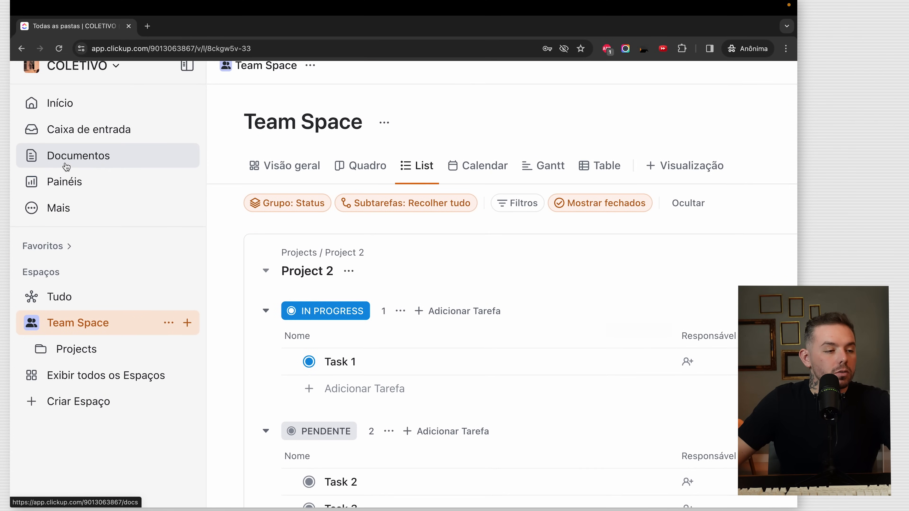
scroll(89, 225, down, 2)
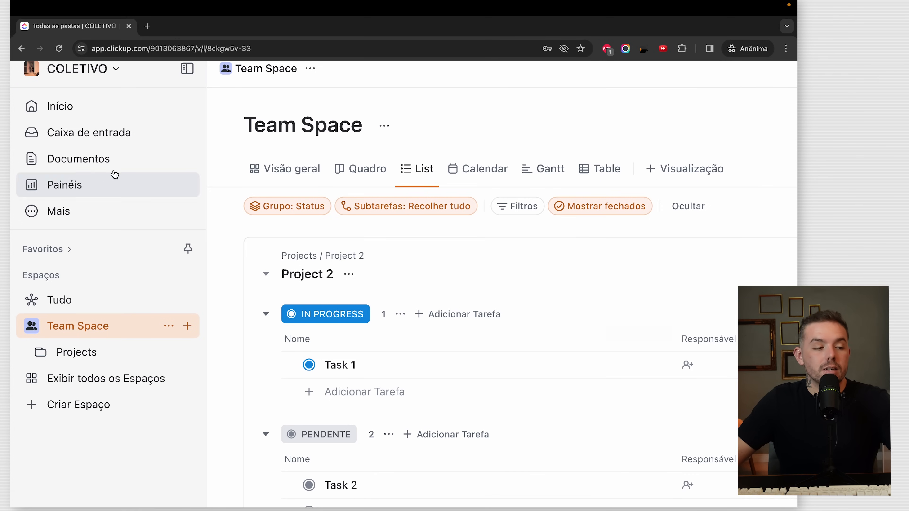
scroll(113, 196, up, 2)
scroll(153, 321, down, 1)
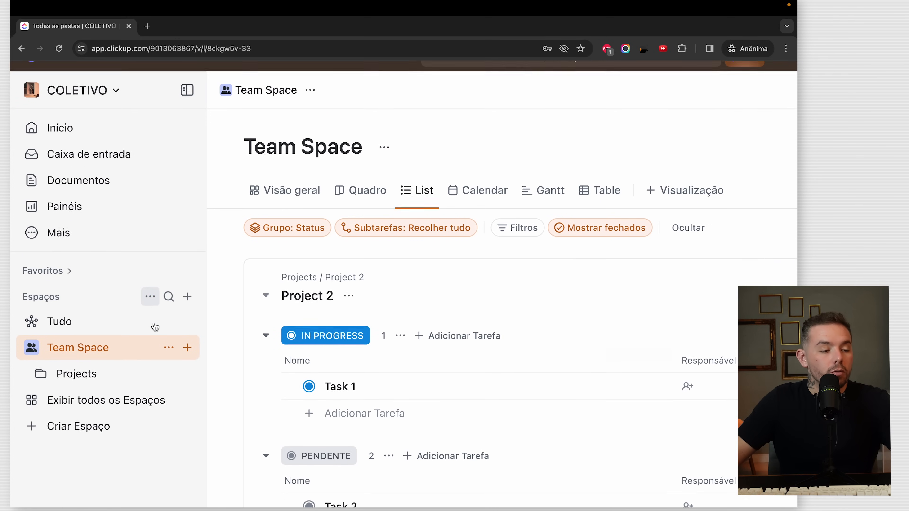
- Open Início and look over its greeting, Recentes task list and Agenda card
click(67, 136)
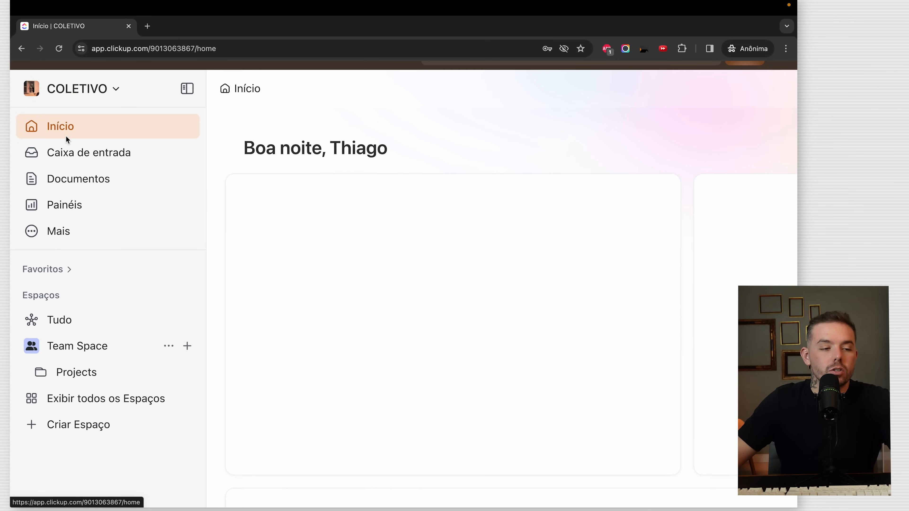
scroll(66, 137, down, 5)
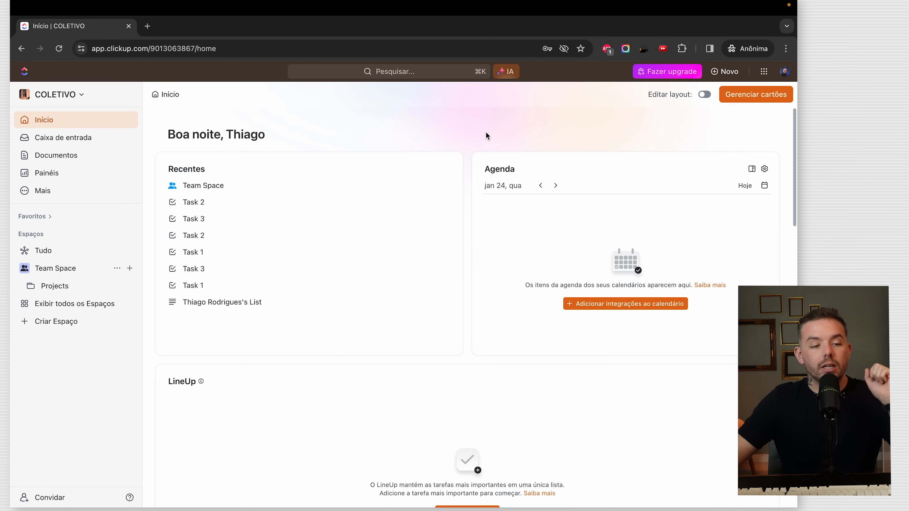
drag(165, 138, 229, 130)
click(266, 130)
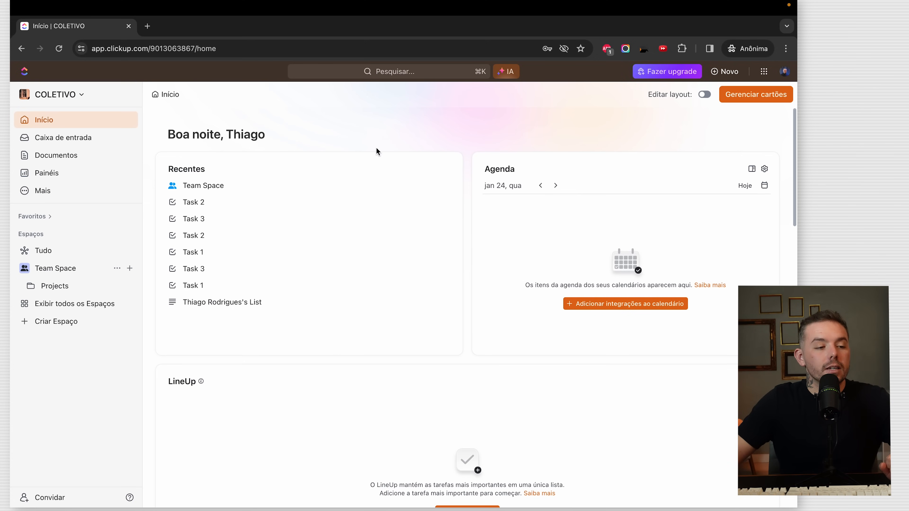
drag(179, 172, 202, 170)
click(202, 171)
scroll(330, 232, up, 2)
scroll(330, 232, up, 5)
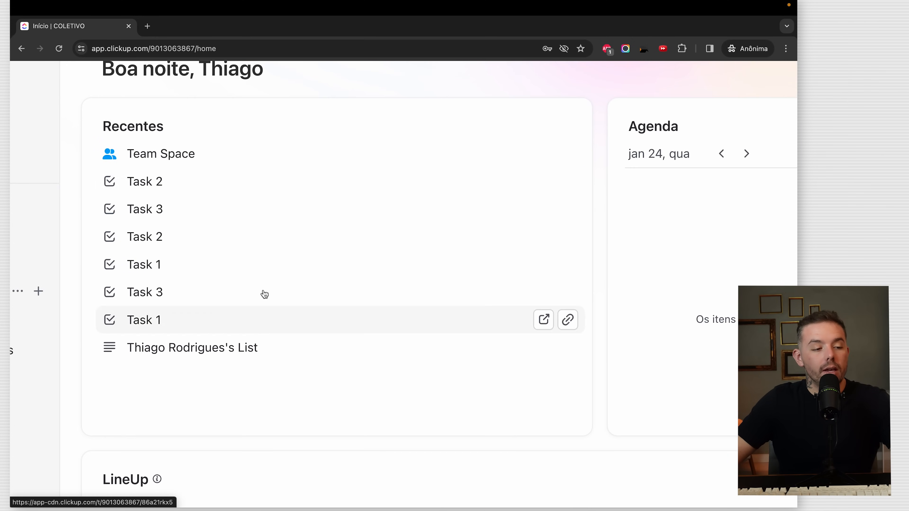
scroll(229, 250, down, 7)
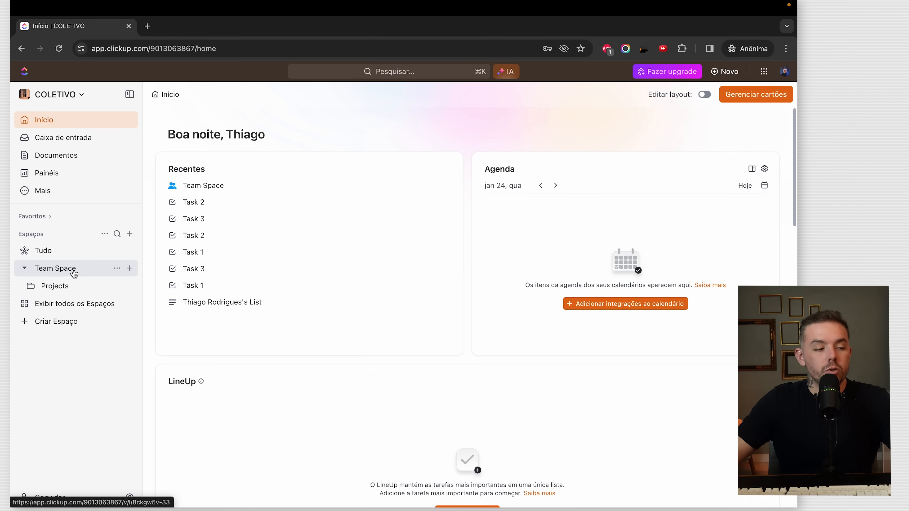
- Expand the Projects folder, then scroll Início down to the LineUp and Lista pessoal cards
click(39, 288)
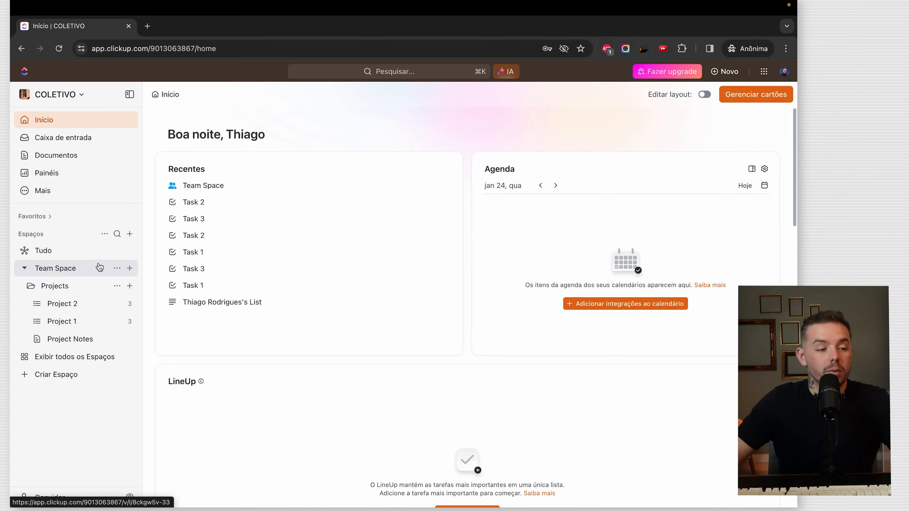
drag(495, 169, 533, 170)
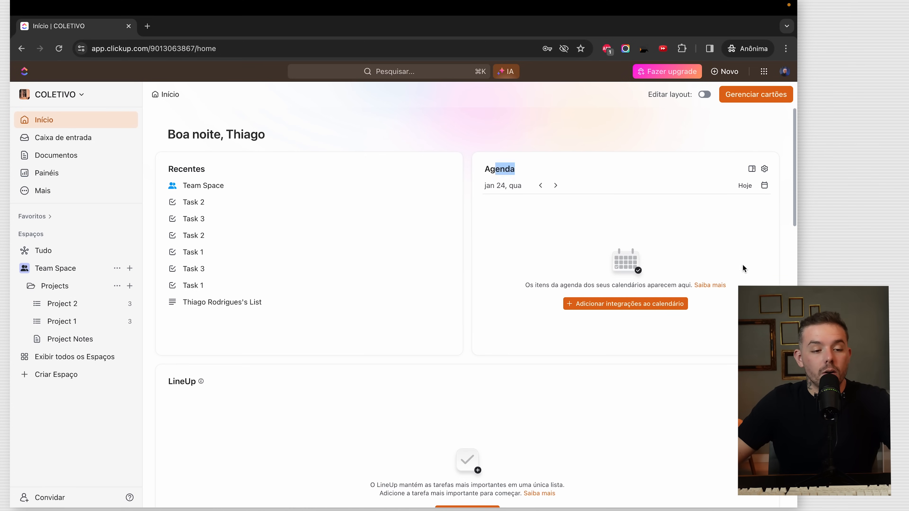
scroll(743, 266, up, 5)
scroll(743, 265, right, 1)
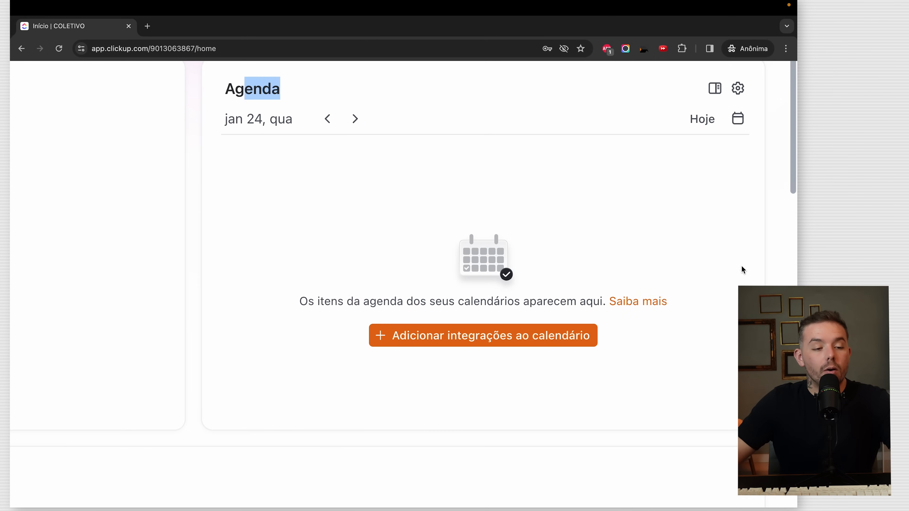
scroll(743, 269, up, 2)
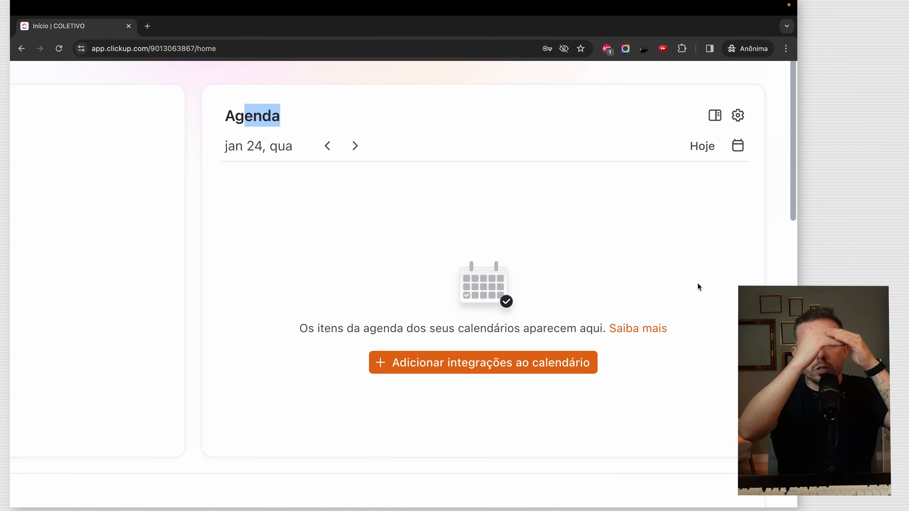
scroll(721, 309, down, 5)
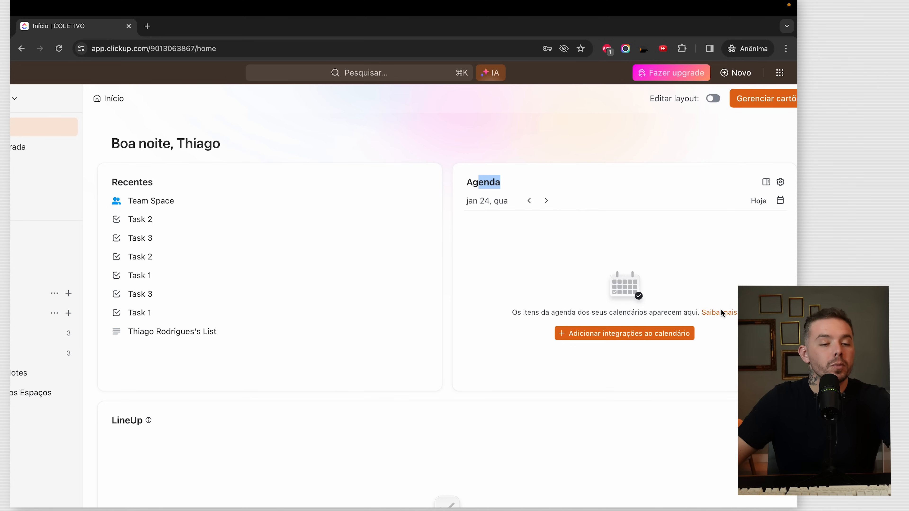
scroll(721, 309, down, 2)
scroll(784, 216, down, 5)
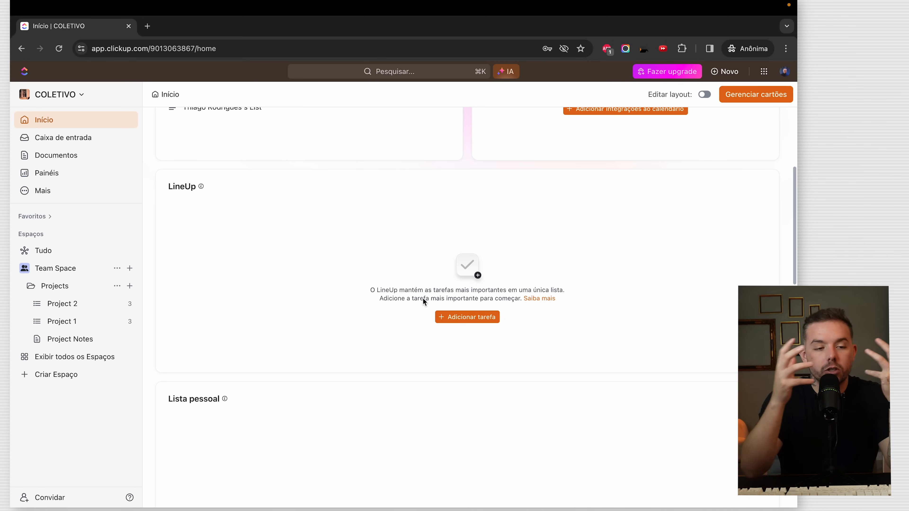
scroll(304, 247, down, 5)
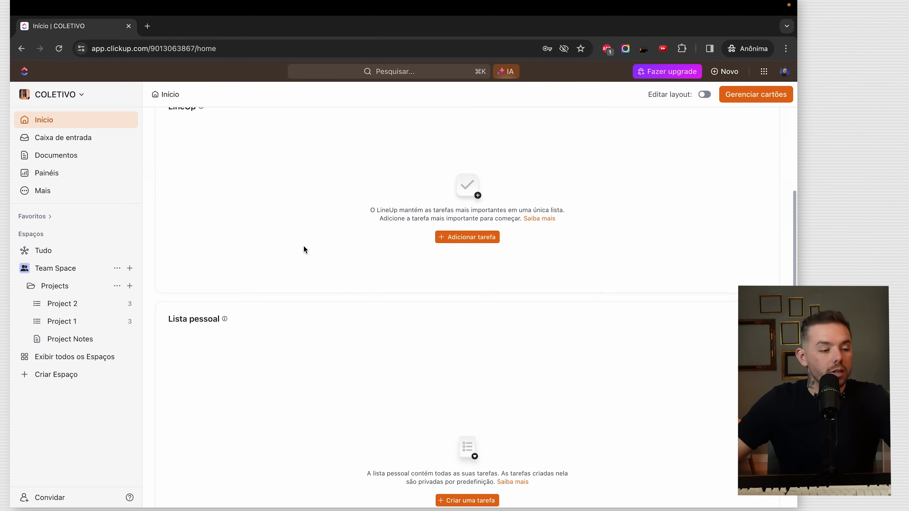
scroll(569, 276, down, 6)
scroll(557, 277, up, 5)
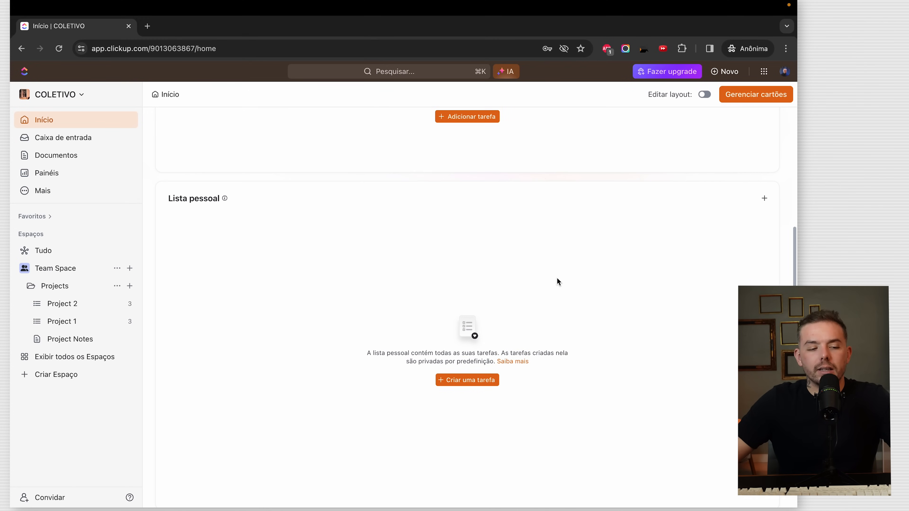
scroll(567, 282, down, 2)
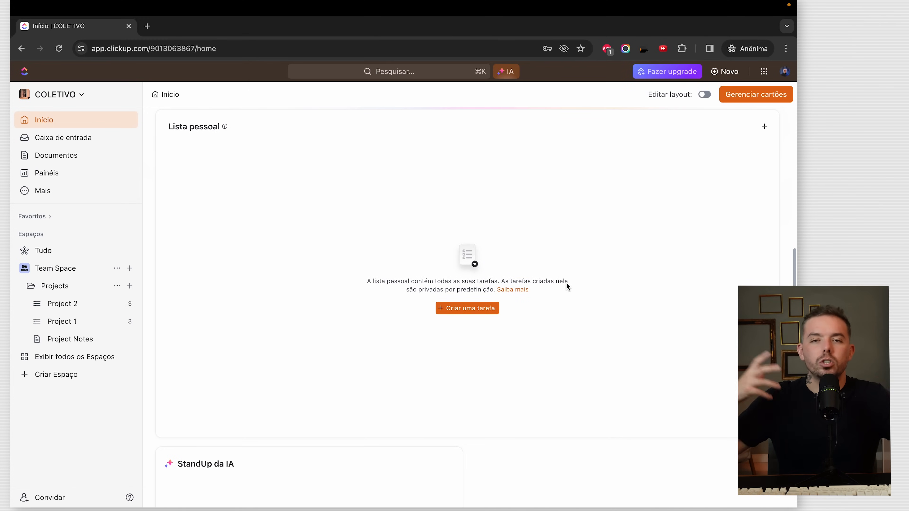
scroll(567, 284, down, 8)
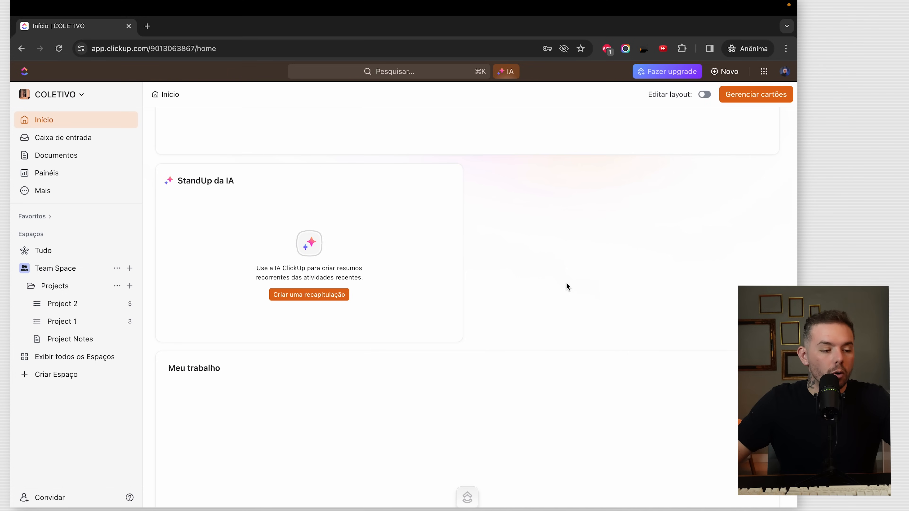
click(211, 186)
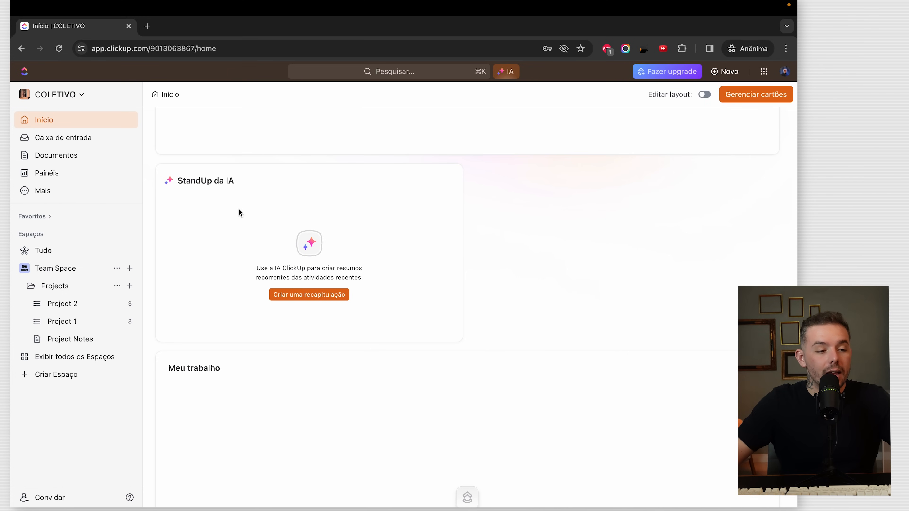
drag(301, 277, 352, 271)
click(362, 275)
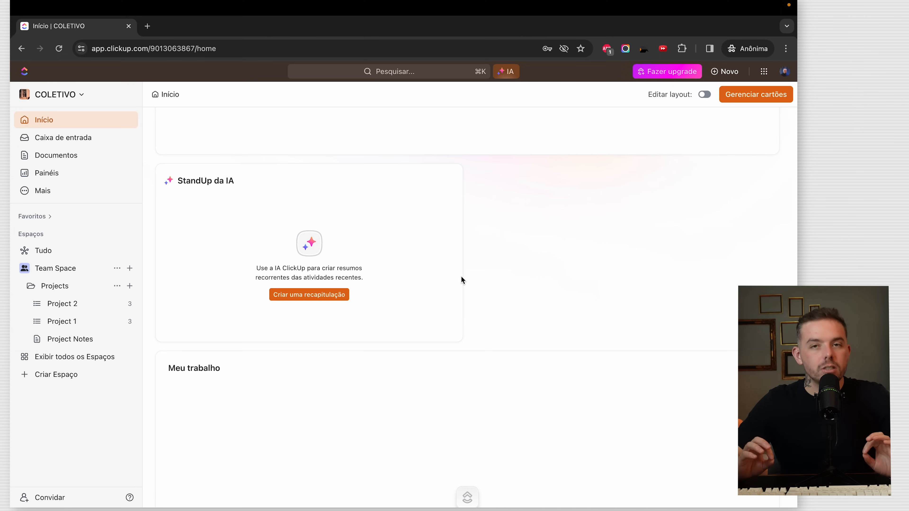
scroll(461, 280, down, 5)
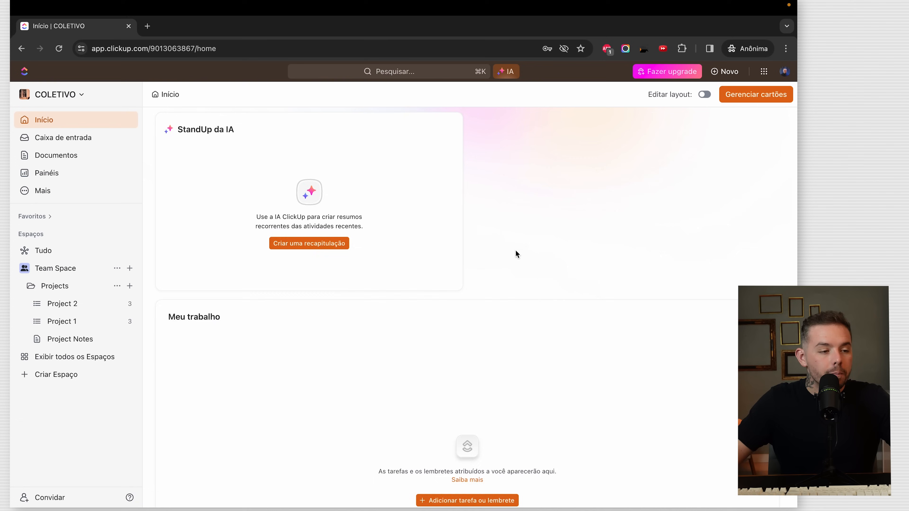
drag(156, 186, 222, 178)
click(221, 178)
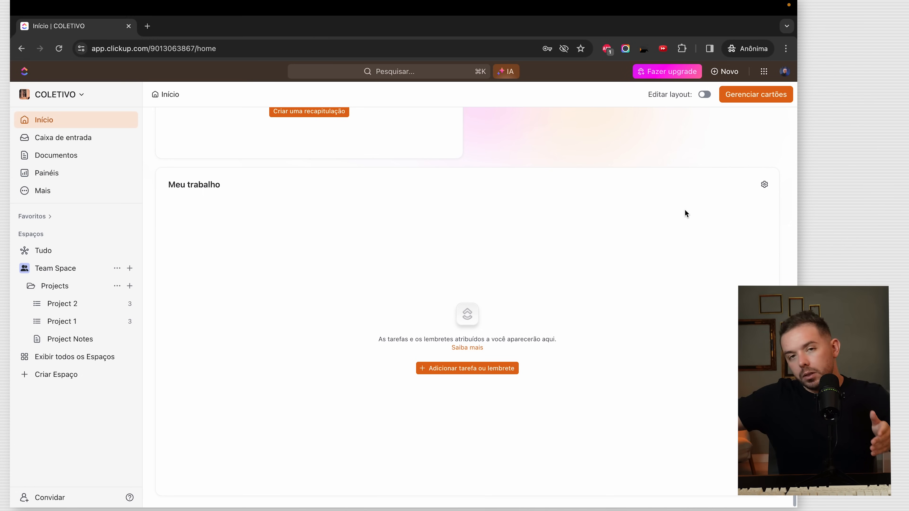
scroll(685, 210, up, 20)
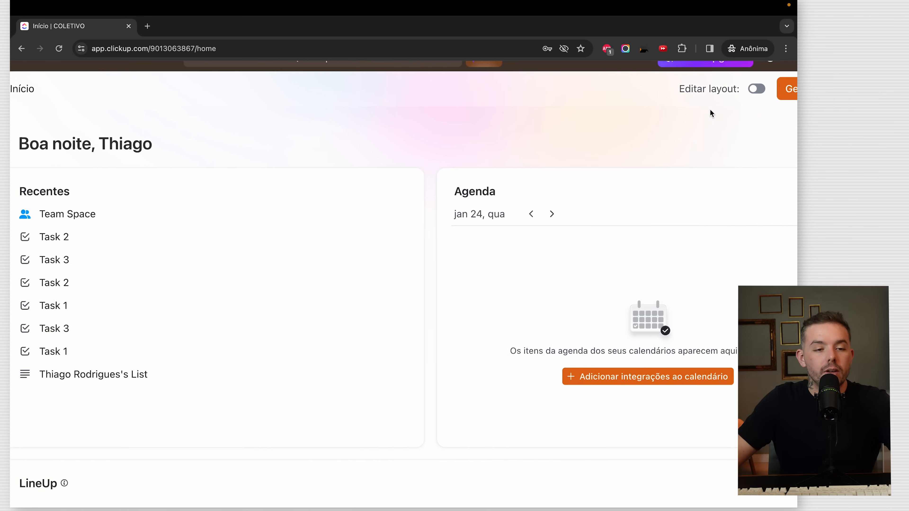
- Open the Home card list and toggle the StandUp da IA card, dismissing its setup prompt
click(719, 104)
scroll(746, 226, down, 5)
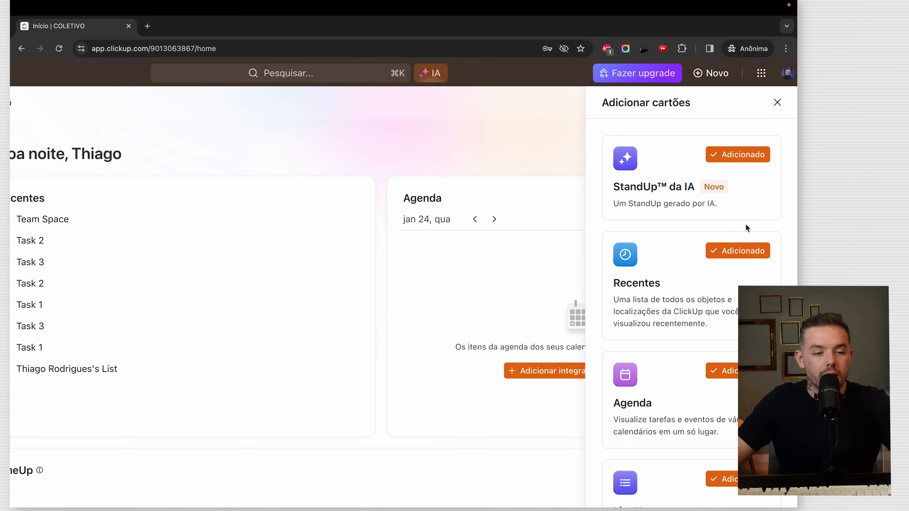
click(735, 170)
click(735, 168)
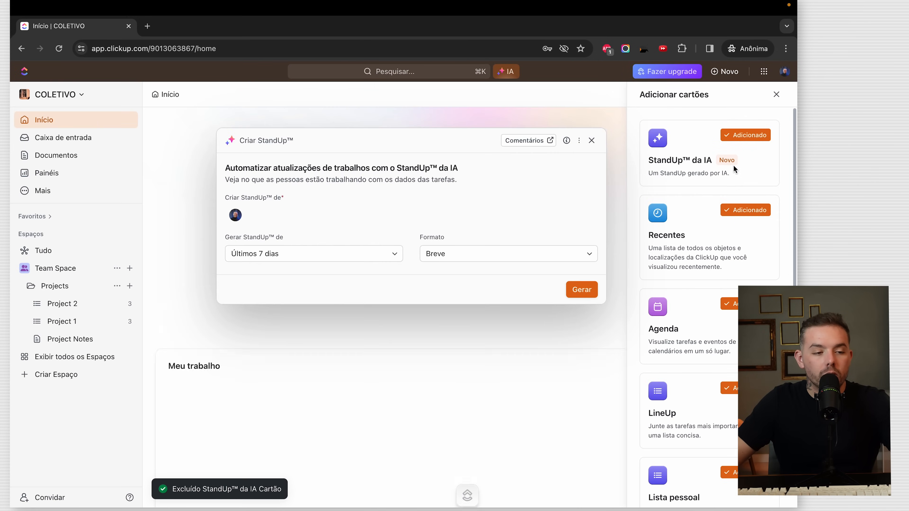
click(592, 140)
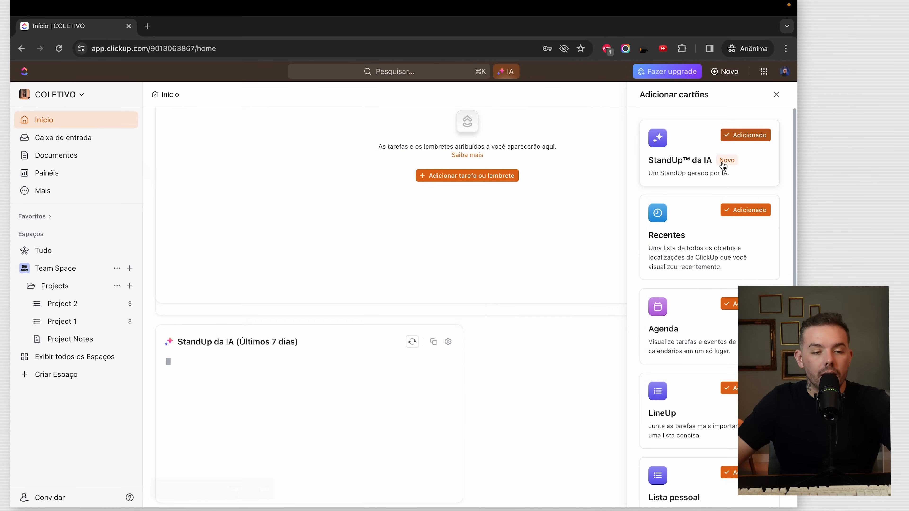
click(732, 167)
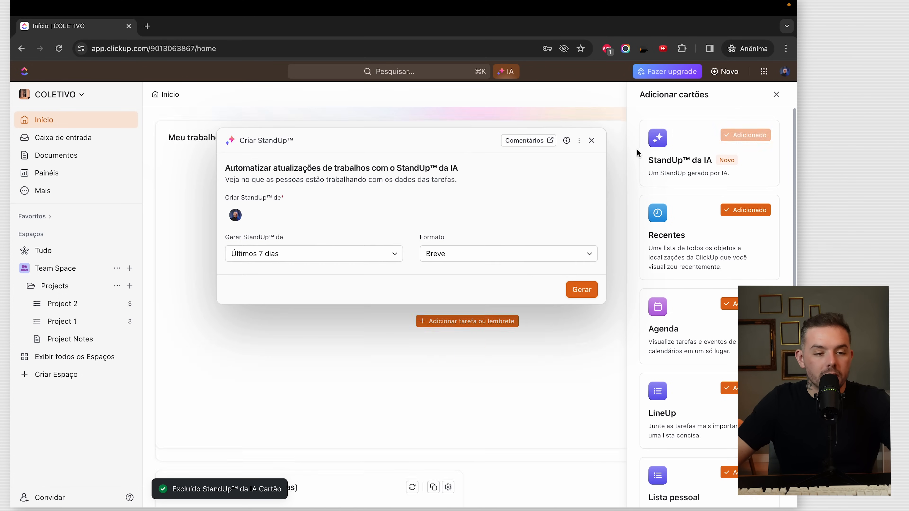
click(591, 140)
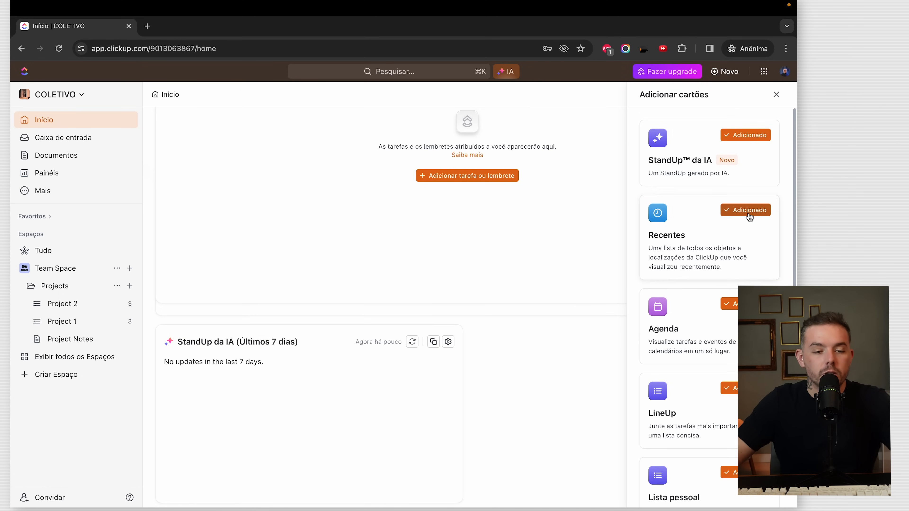
scroll(751, 213, down, 8)
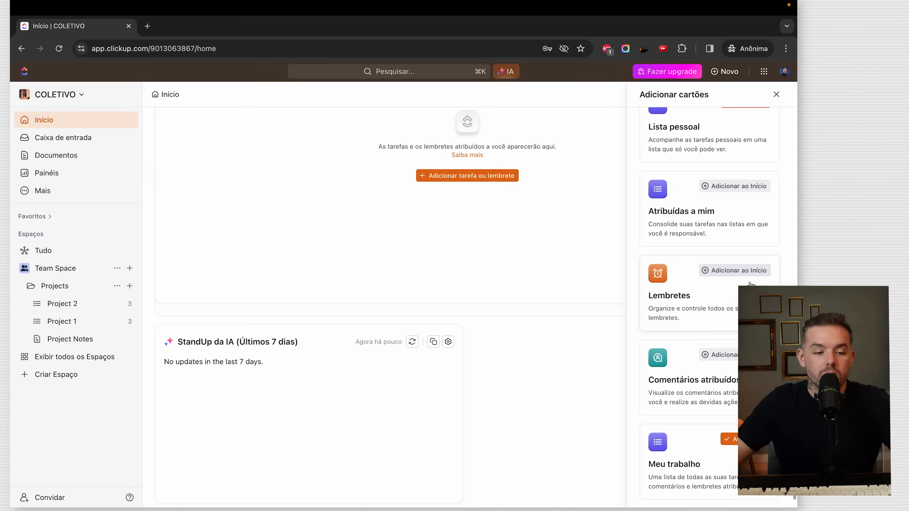
scroll(702, 286, up, 8)
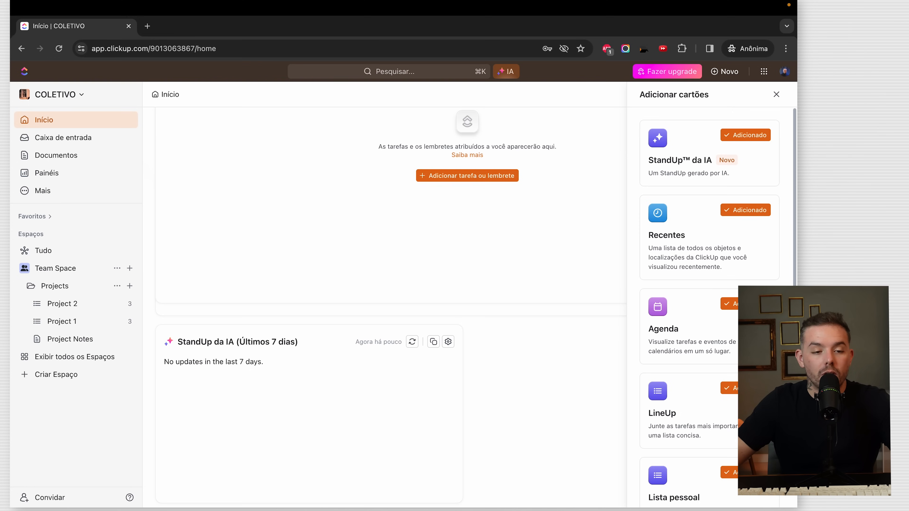
- Remove the StandUp da IA, Recentes and LineUp cards from Home, then close the card list
click(753, 161)
click(735, 251)
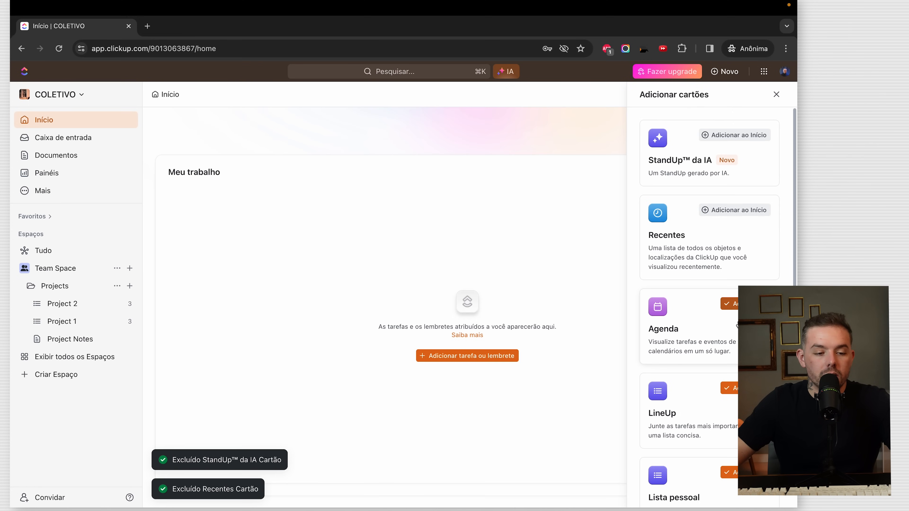
scroll(726, 272, down, 3)
click(745, 258)
scroll(702, 315, down, 3)
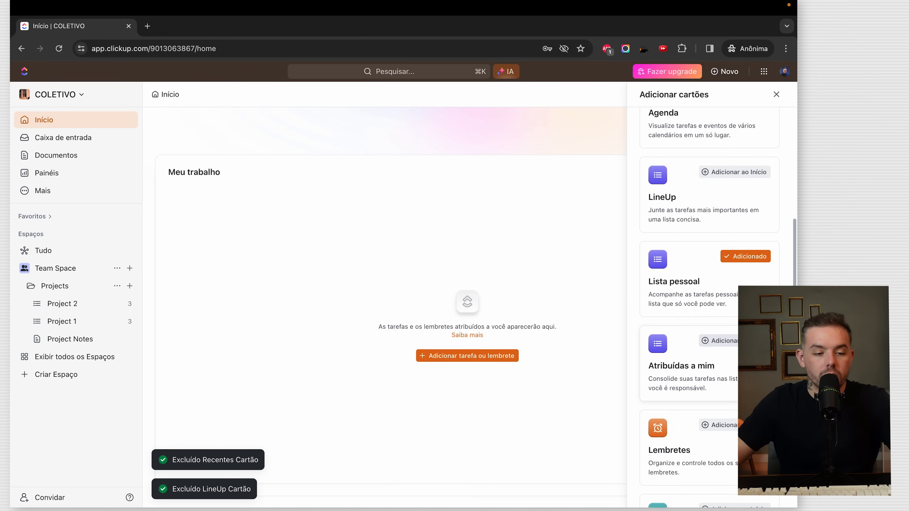
click(594, 375)
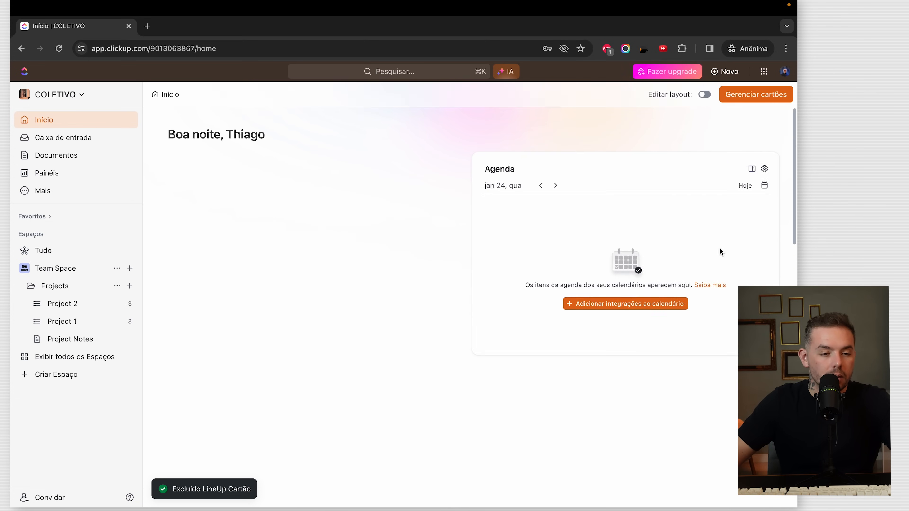
- Enable layout editing, move the Agenda card into the left column and make it taller
click(705, 94)
drag(605, 168, 294, 171)
drag(355, 357, 351, 457)
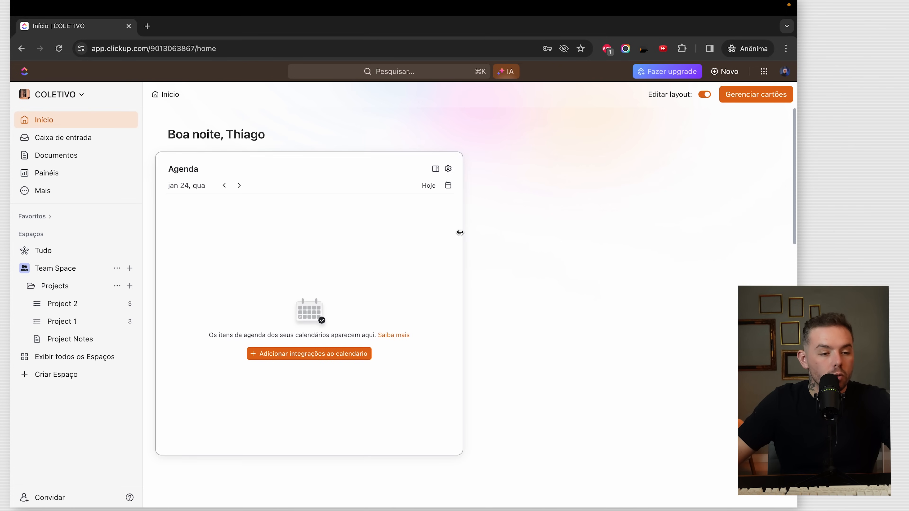
- Widen Meu trabalho to fill the right half and stretch Agenda slightly taller
scroll(611, 266, down, 10)
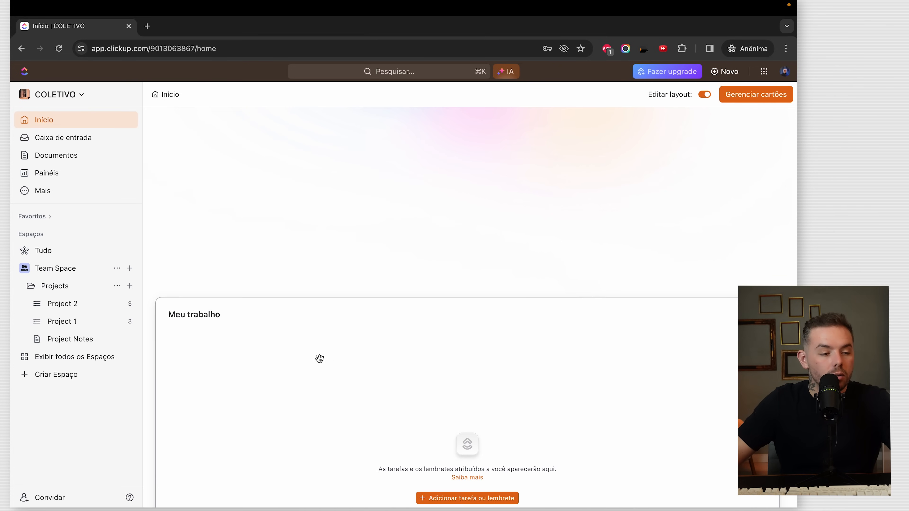
drag(154, 375, 540, 353)
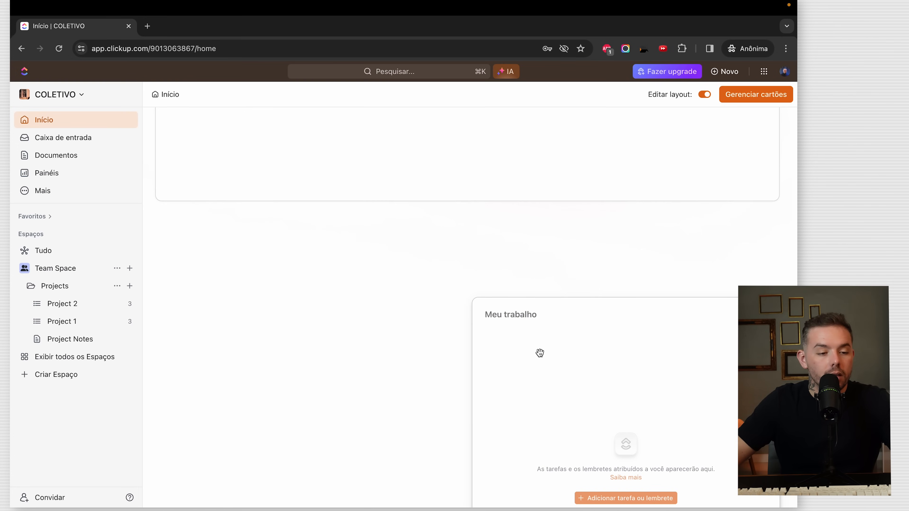
scroll(391, 279, up, 9)
scroll(531, 276, down, 9)
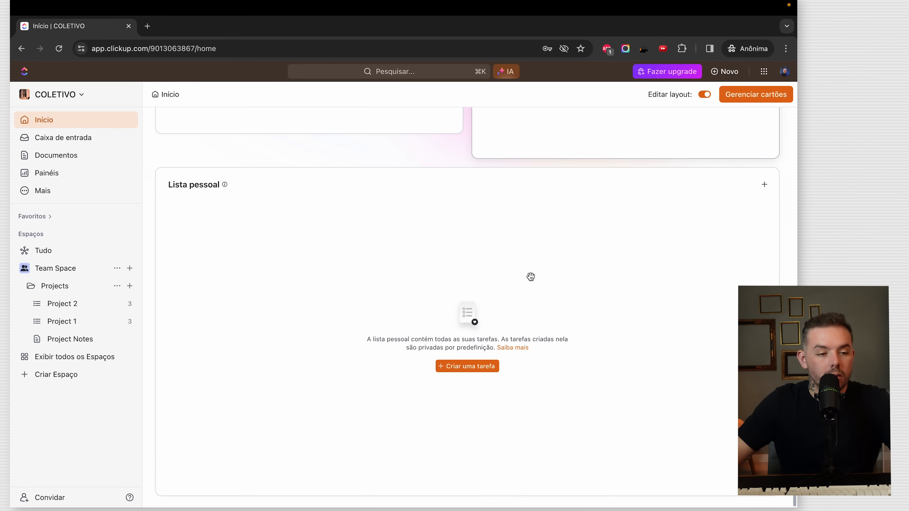
scroll(359, 229, up, 9)
drag(384, 448, 391, 470)
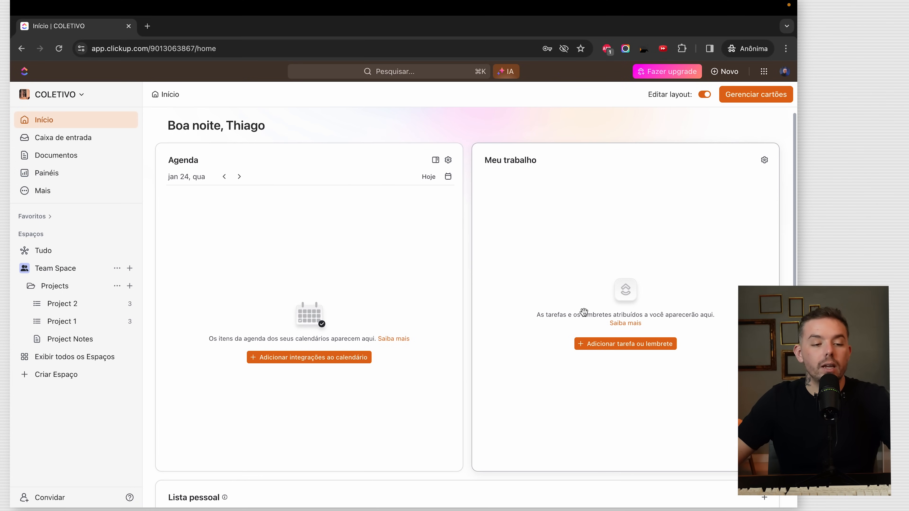
scroll(594, 307, down, 9)
scroll(569, 311, up, 9)
click(761, 94)
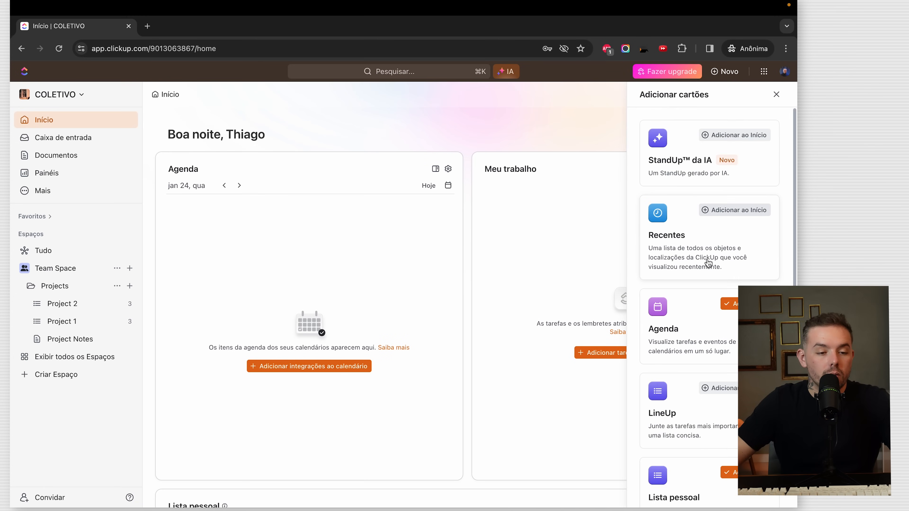
scroll(713, 260, down, 10)
click(537, 122)
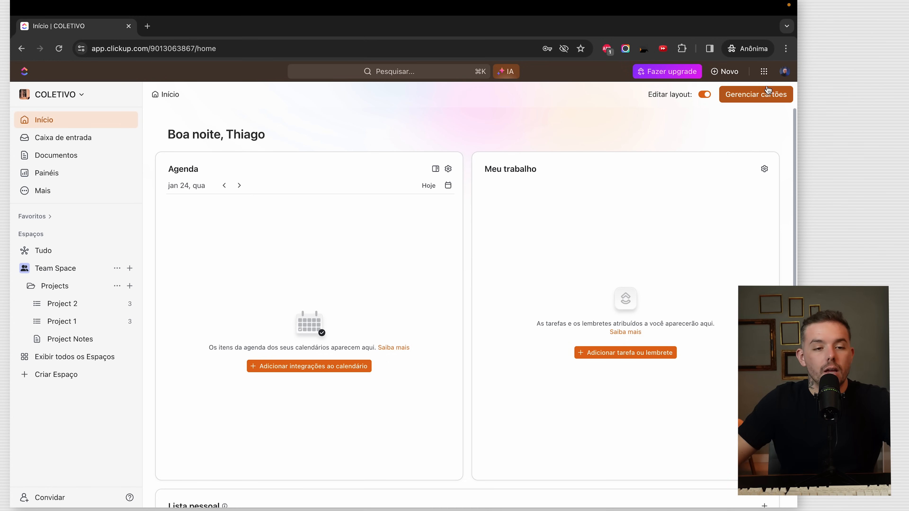
click(763, 71)
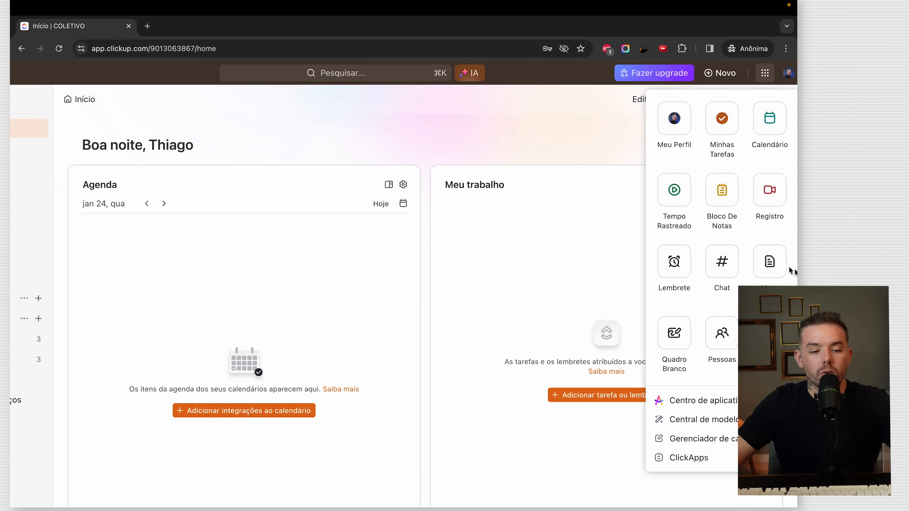
scroll(749, 247, down, 2)
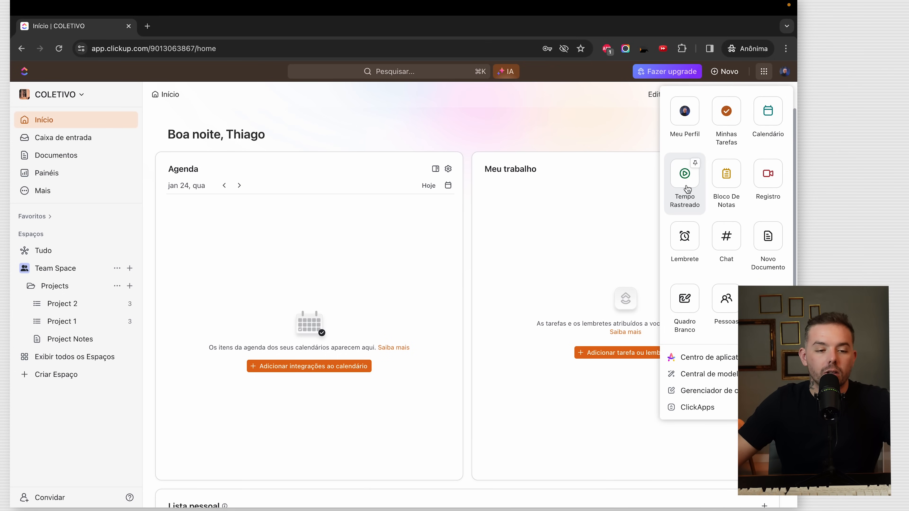
click(561, 139)
scroll(40, 138, up, 5)
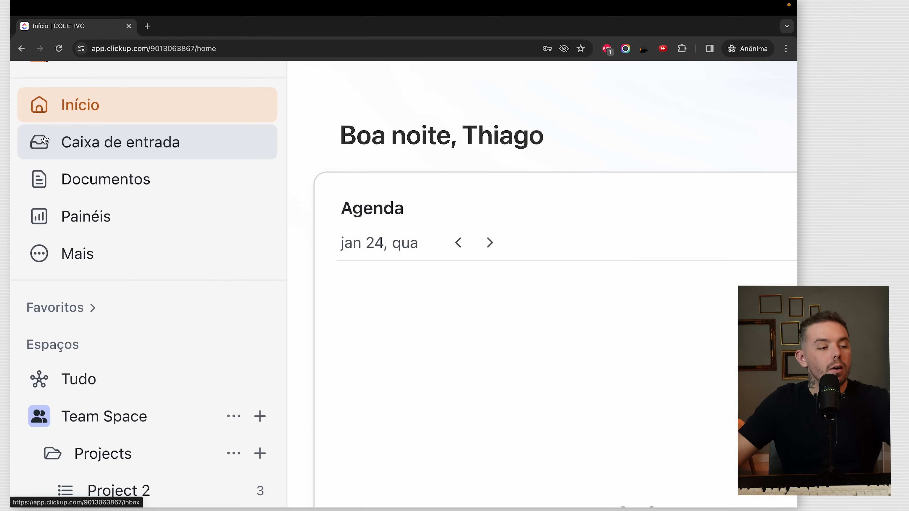
scroll(107, 146, up, 3)
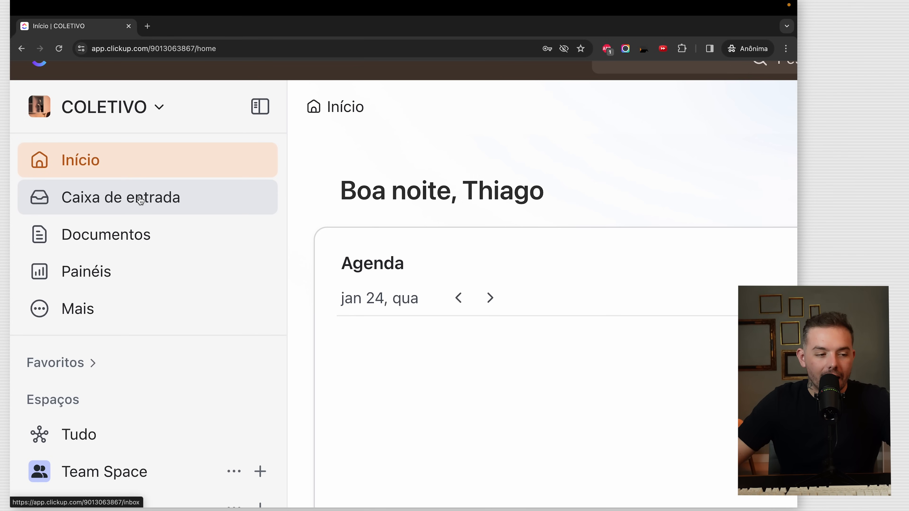
scroll(141, 201, down, 5)
- Go to the Inbox and show the Filtro choices over the empty Importante tab
click(68, 137)
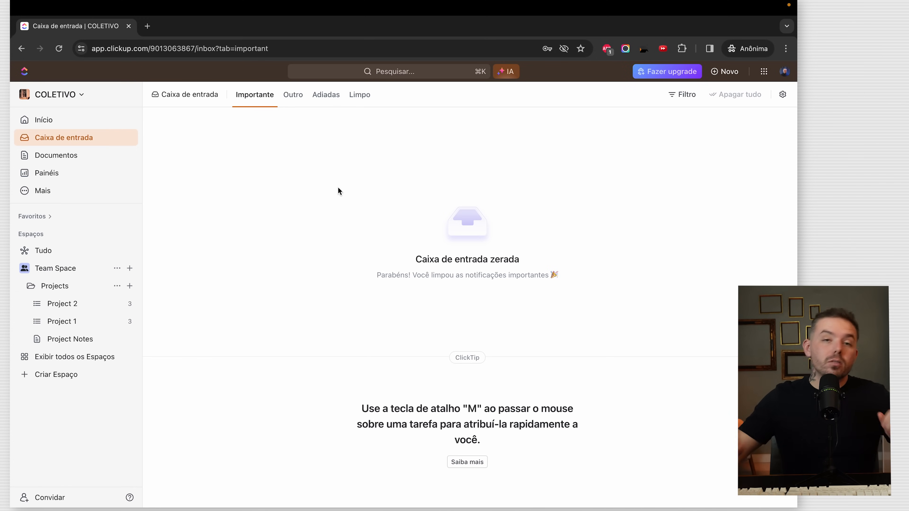
scroll(248, 148, up, 5)
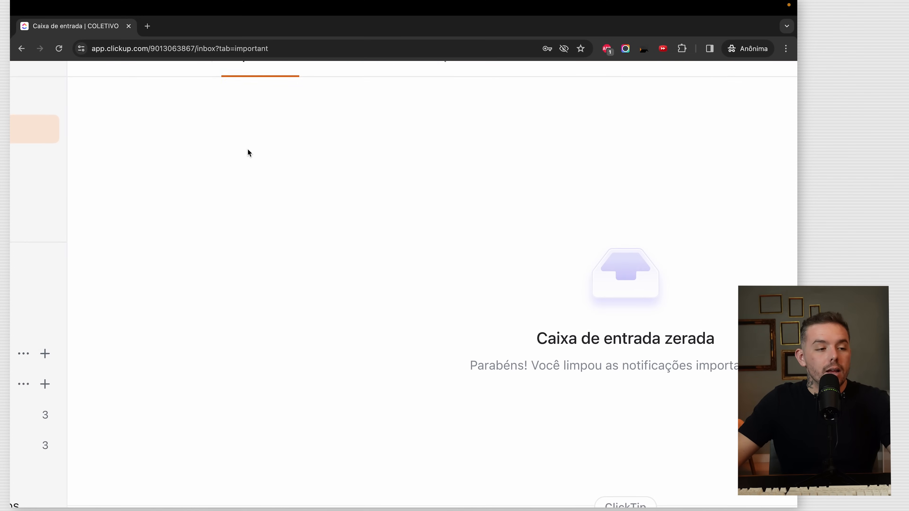
scroll(248, 148, down, 5)
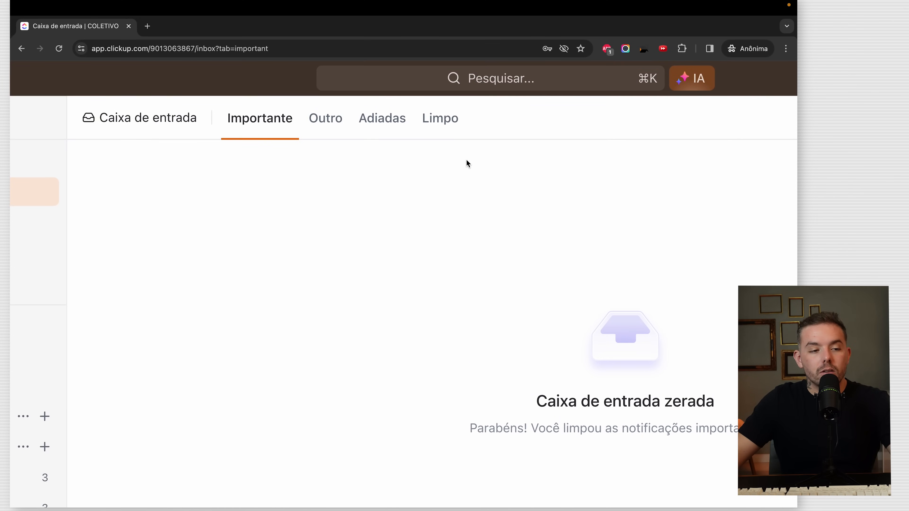
scroll(467, 164, down, 2)
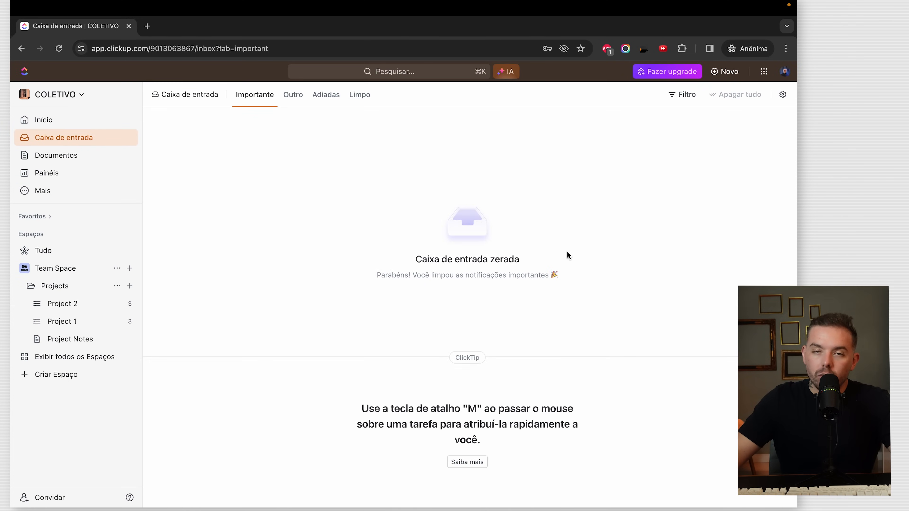
scroll(707, 112, up, 4)
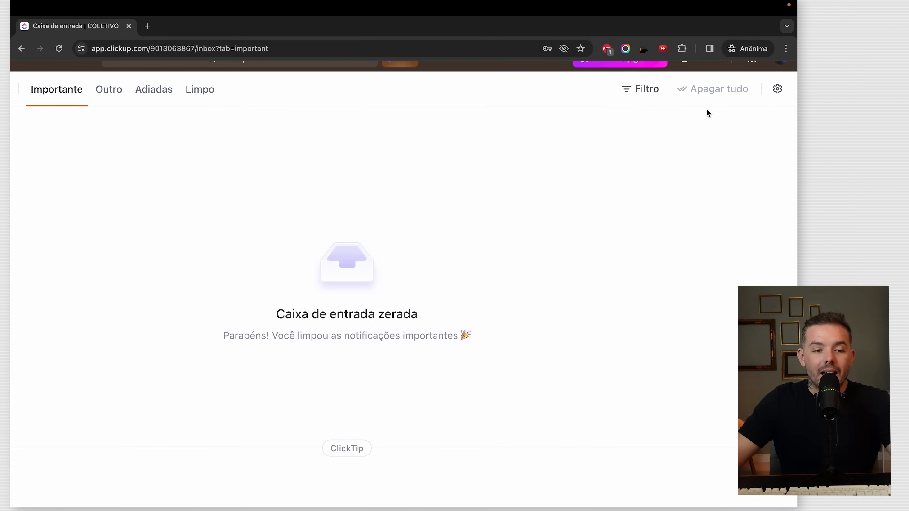
click(644, 99)
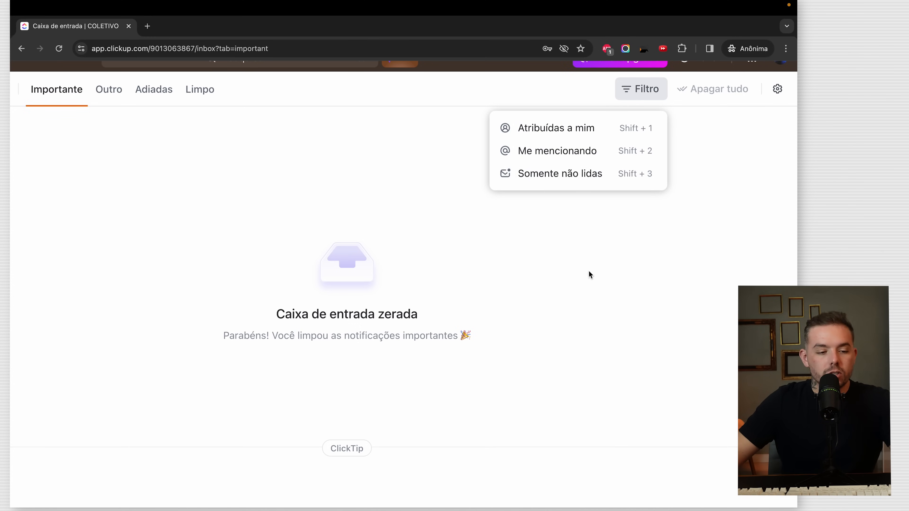
- Dismiss the Filtro dropdown so only the empty Importante inbox shows
click(598, 329)
scroll(599, 329, down, 3)
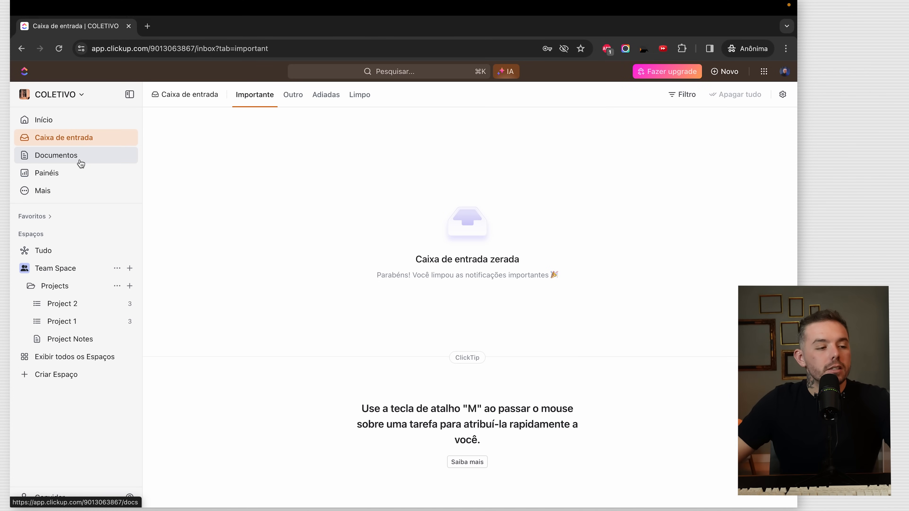
- Go to the Documentos home page and create a new document
scroll(72, 155, up, 5)
scroll(71, 156, left, 1)
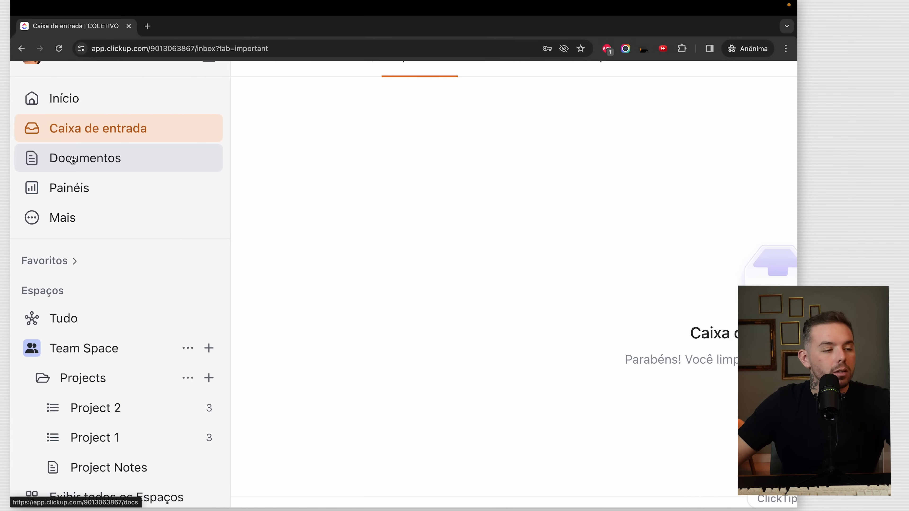
scroll(92, 149, up, 1)
click(91, 201)
scroll(91, 186, down, 5)
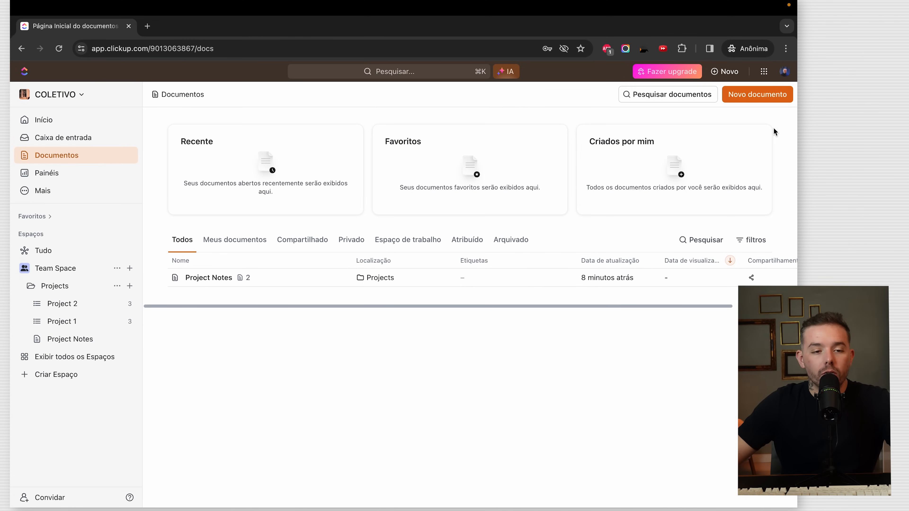
click(775, 101)
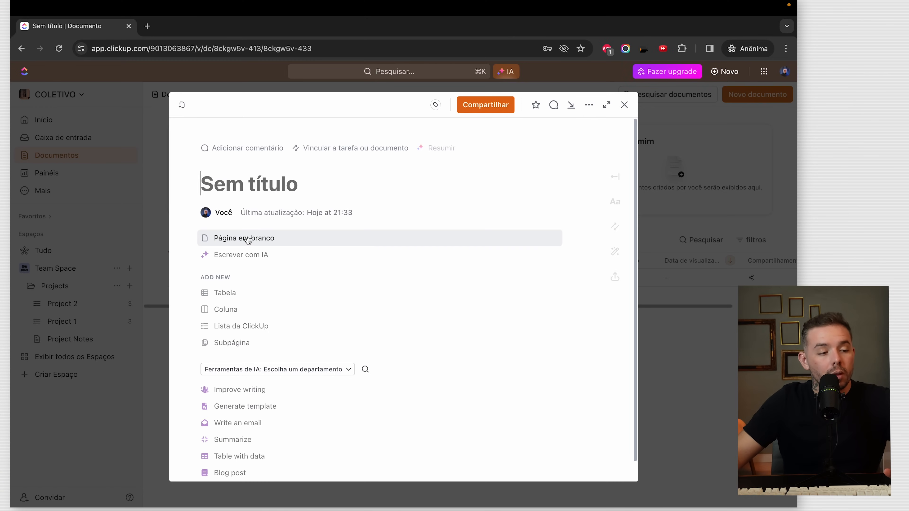
- Start the document as a blank page, expand it to full page, and show its page list
scroll(265, 274, down, 1)
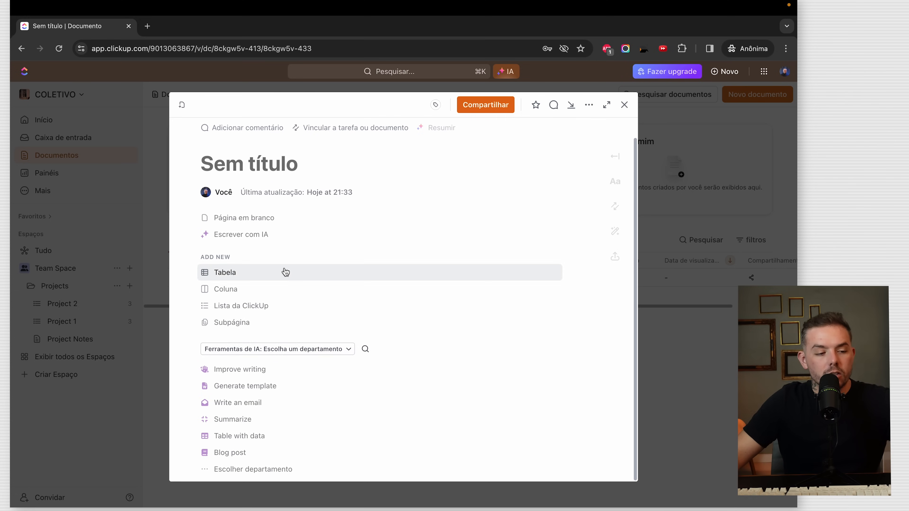
scroll(265, 239, up, 1)
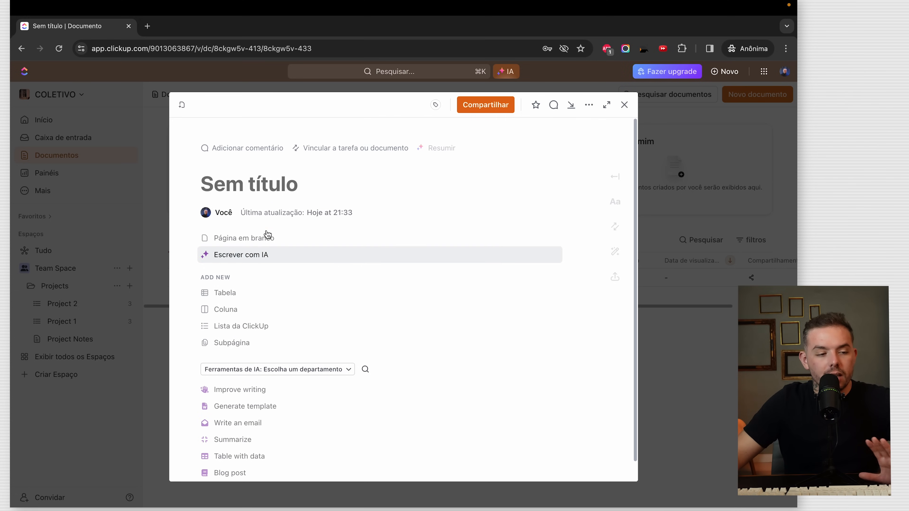
click(250, 237)
key(Return)
text(/)
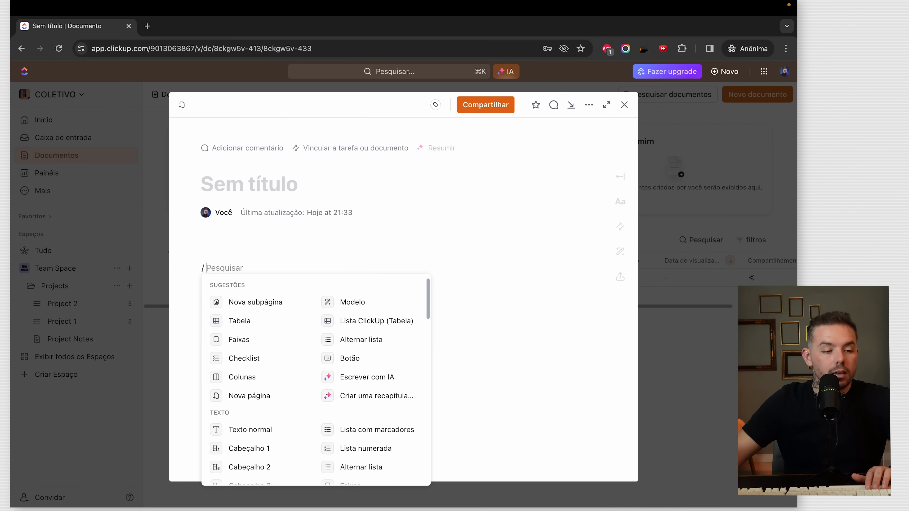
click(589, 158)
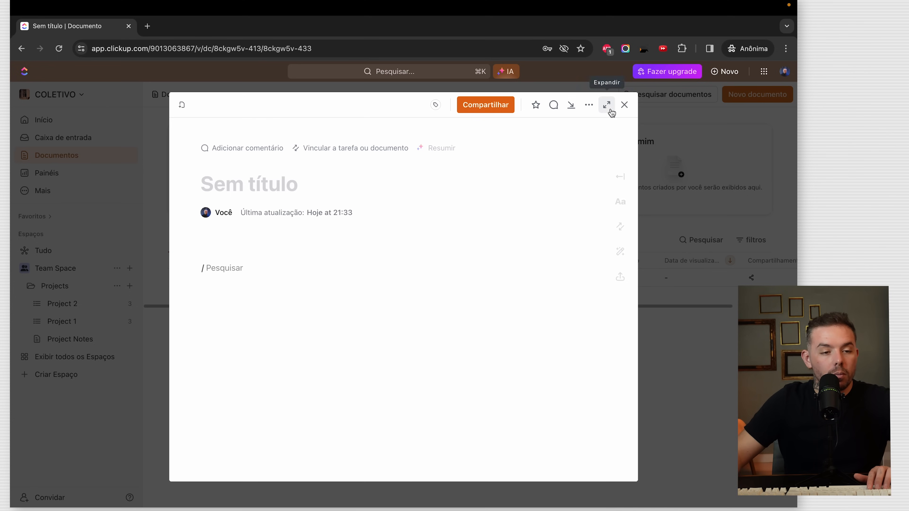
click(607, 105)
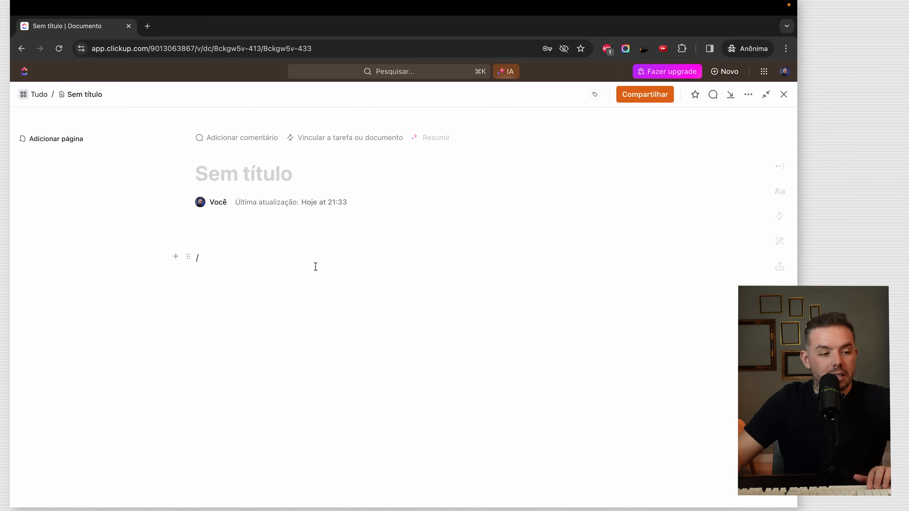
click(40, 149)
- Add two more pages and title the first 'Tutorial 1' and the second 'Tutorial 2'
click(41, 164)
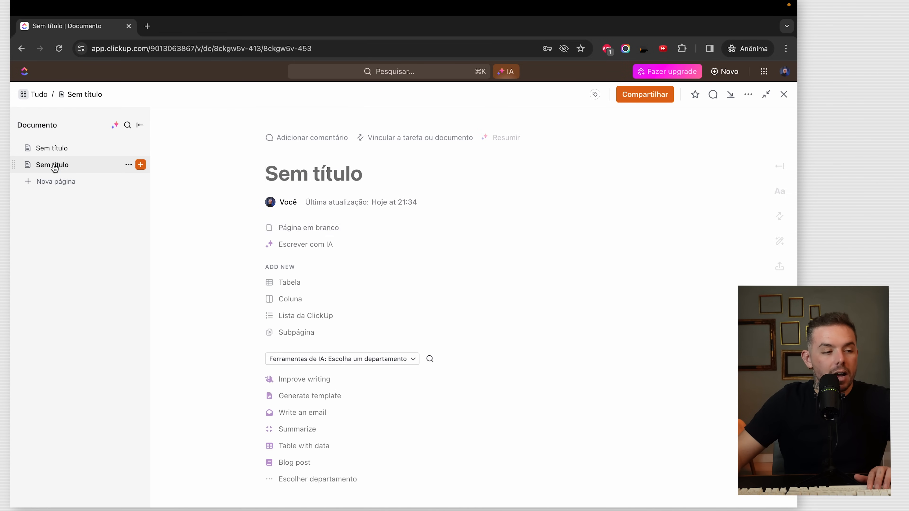
click(58, 191)
click(60, 148)
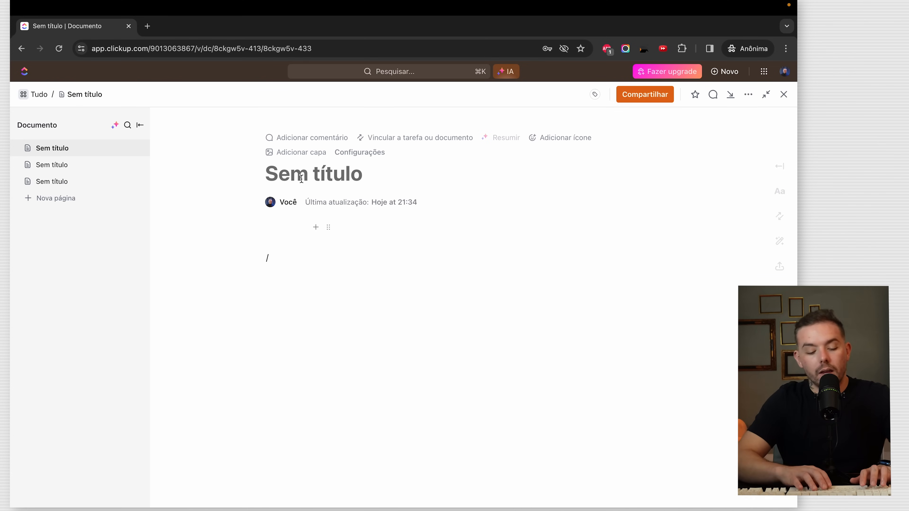
text(Tutorial 1)
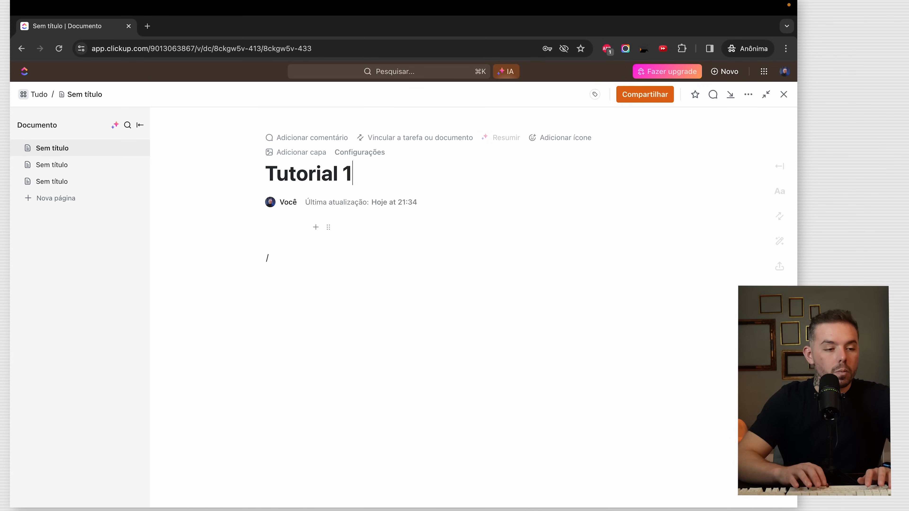
click(52, 165)
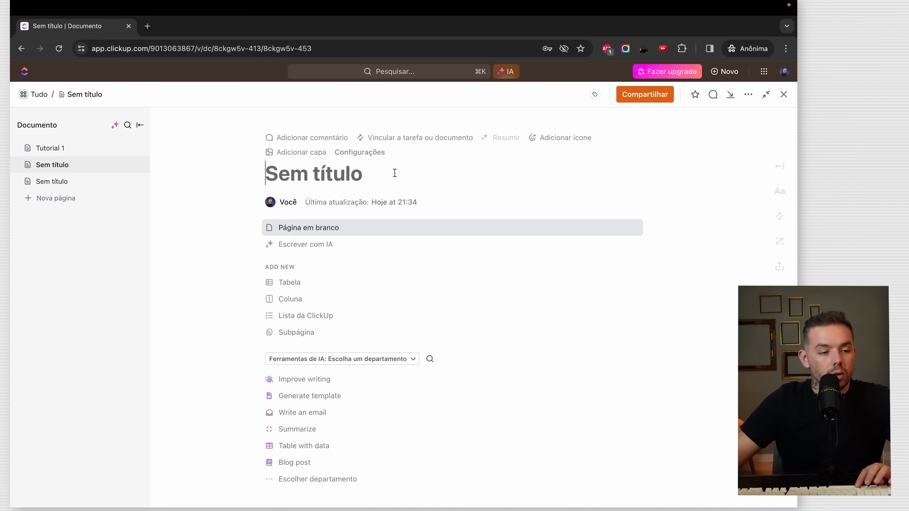
text(Tutorial 1)
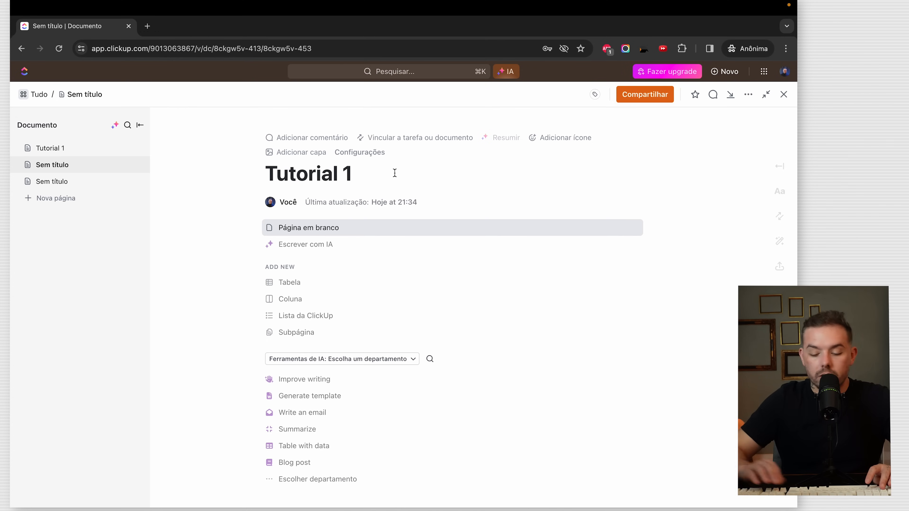
key(BackSpace)
text(2)
- Add another new page titled 'Tutorial 3'
click(55, 198)
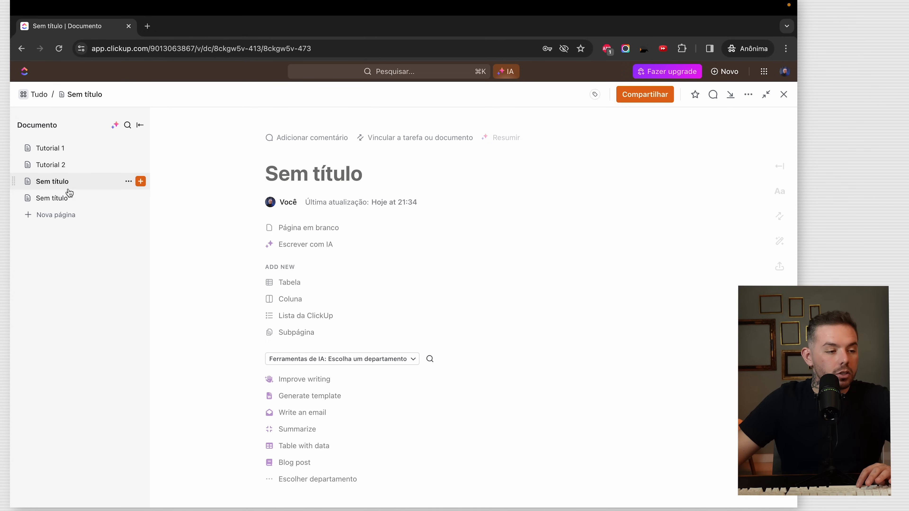
click(363, 171)
text(Tutorial 1)
key(BackSpace)
text(3)
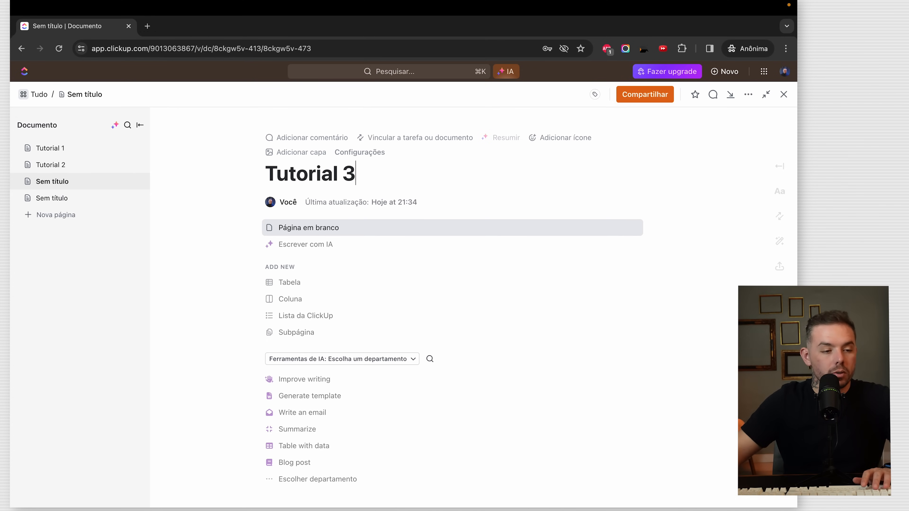
- Extend the first page's title to 'Tutorial 1 - Como usar o ClickUp'
click(81, 149)
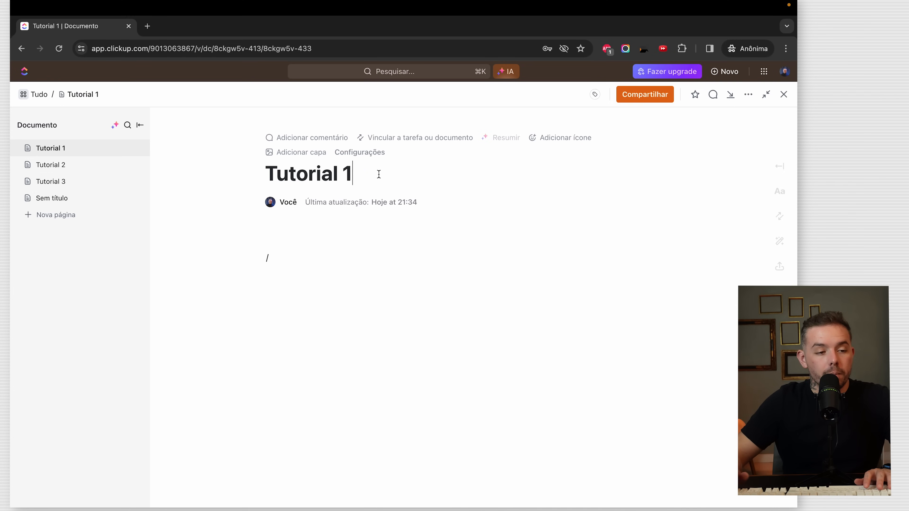
text(- Como usar o ClickUp)
click(345, 228)
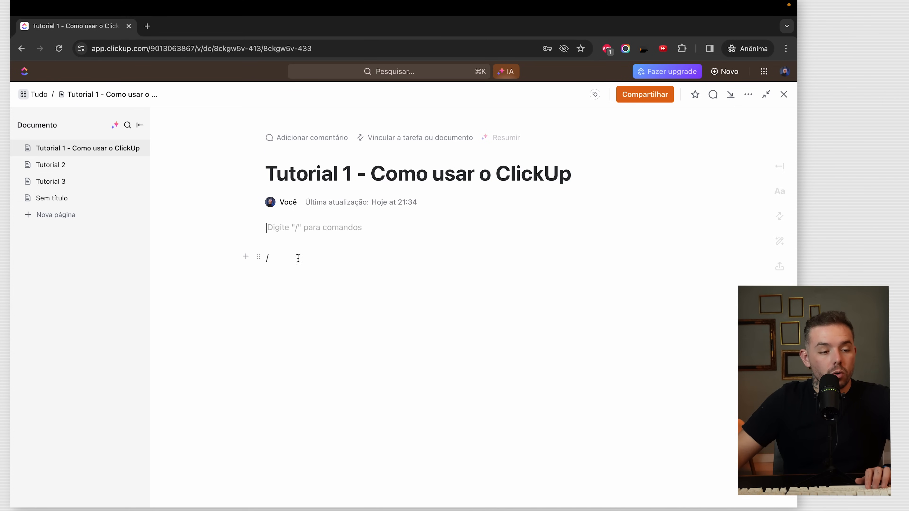
- Retitle the second page 'Tutorial 2 - Onboarding com o RH', start it blank, and close the document
click(122, 165)
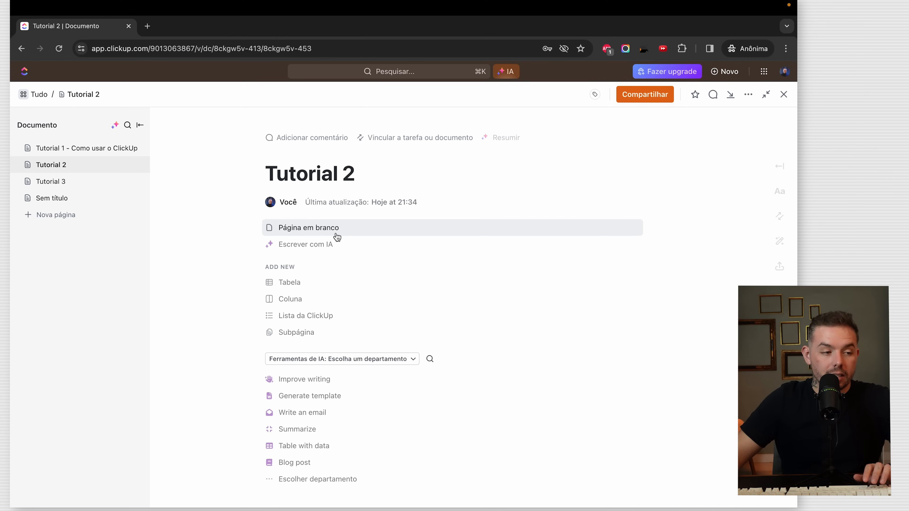
click(412, 167)
text(- Onboarding com o RH)
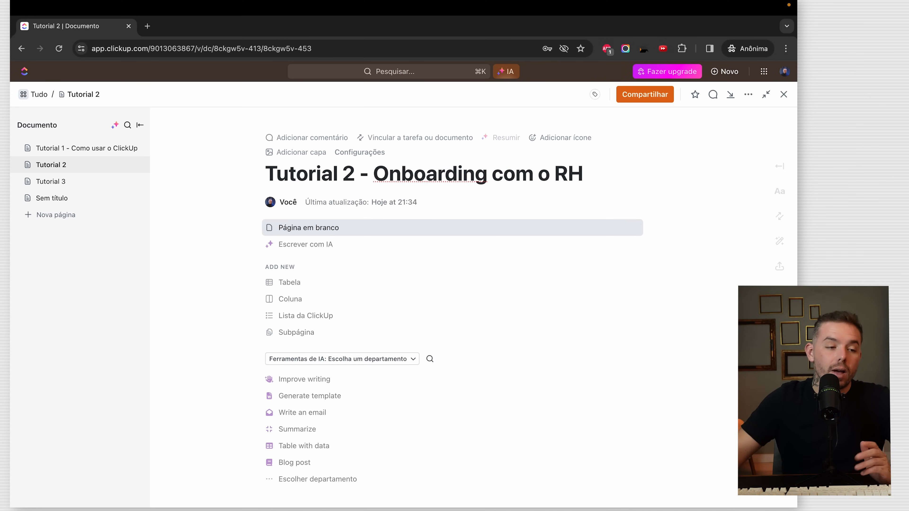
click(316, 215)
click(334, 225)
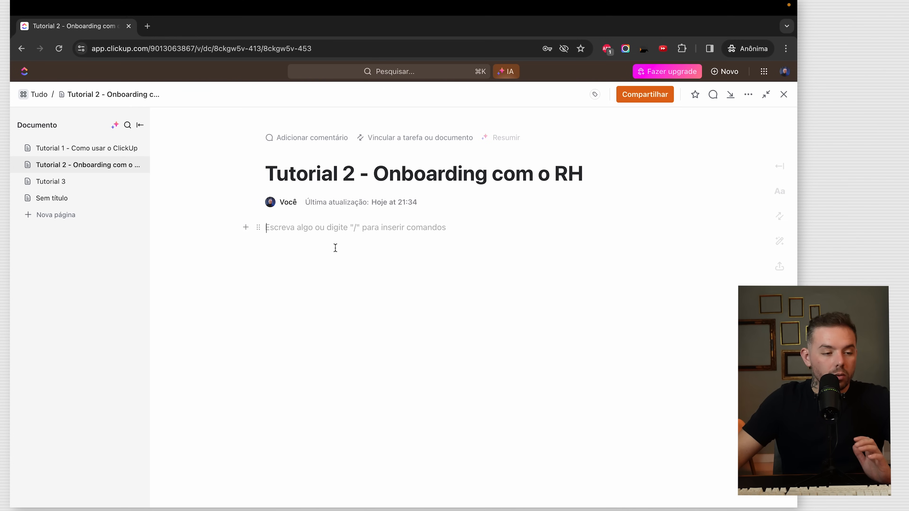
key(Return)
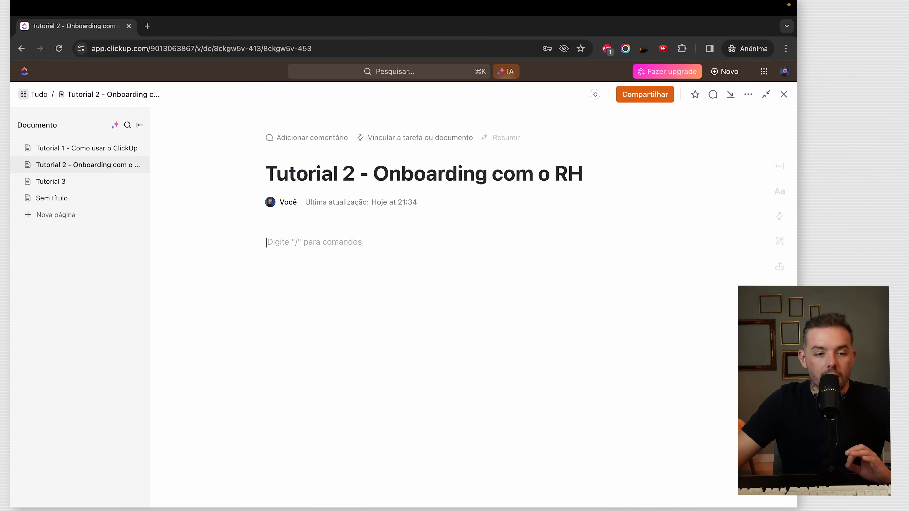
click(783, 94)
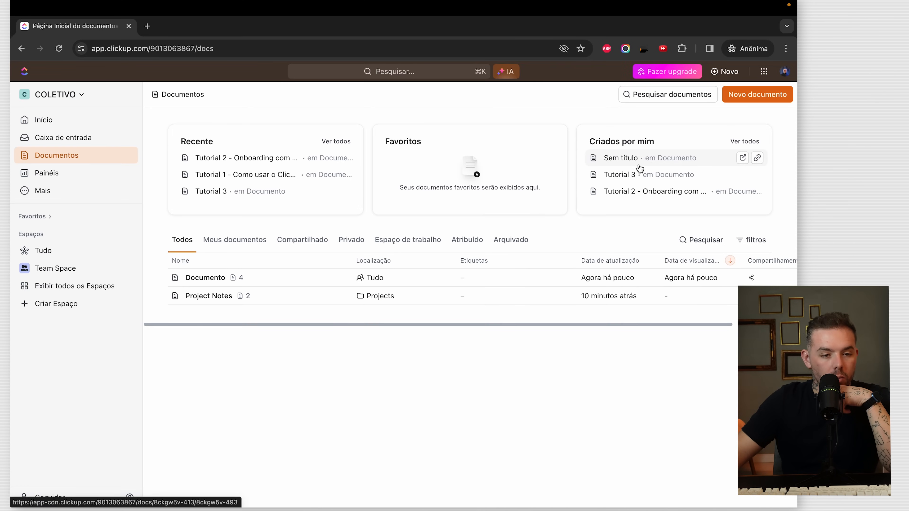
- Open and close the untitled page, then open Tutorial 3 and mark the document as a favourite
click(621, 158)
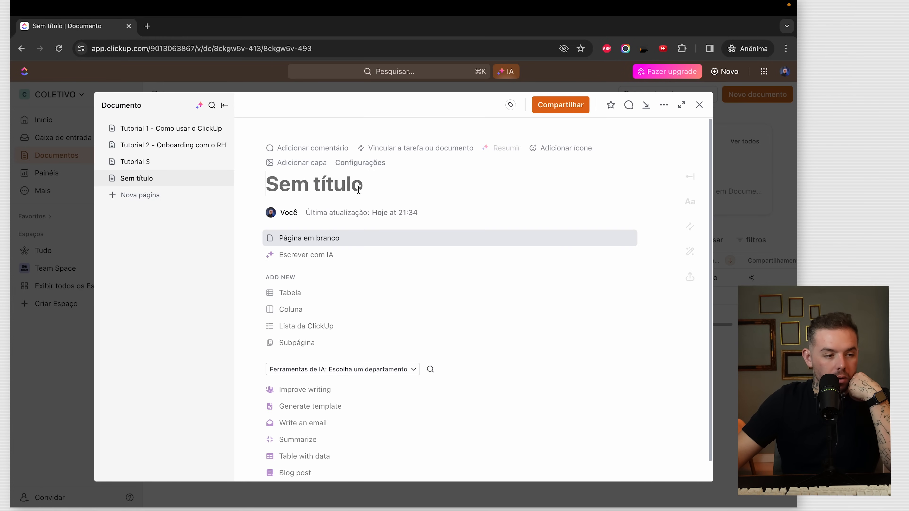
key(Escape)
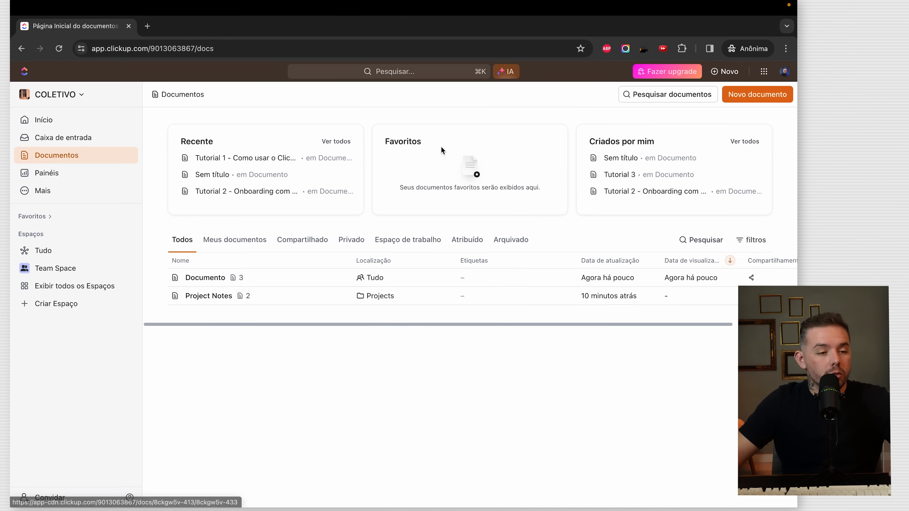
click(629, 175)
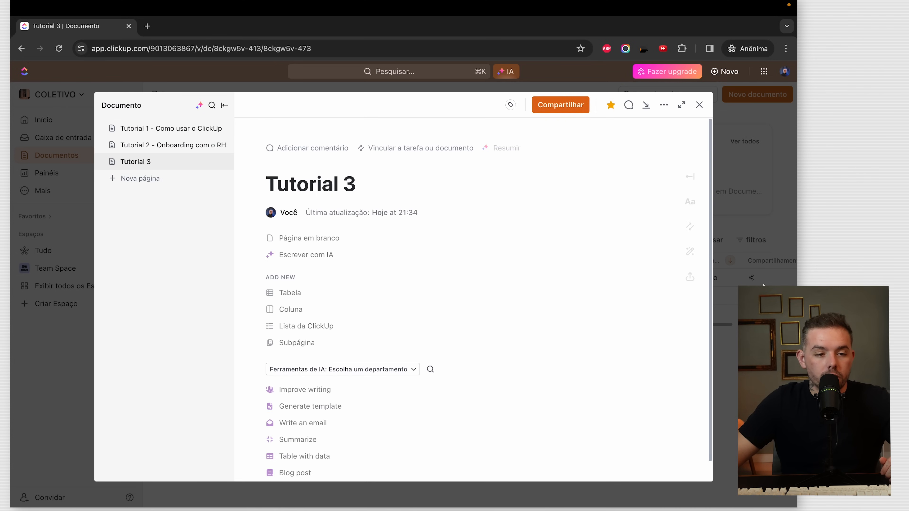
click(745, 252)
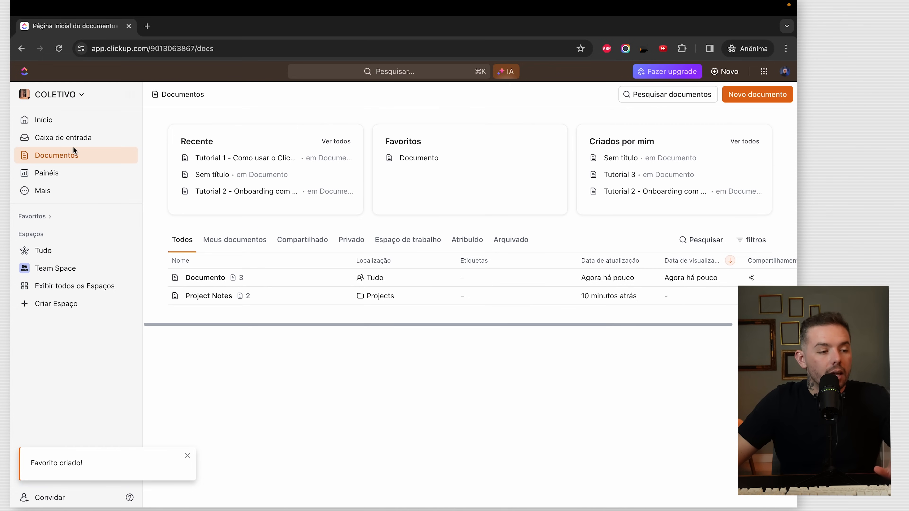
- Switch to the Painéis dashboards page from the sidebar
click(56, 174)
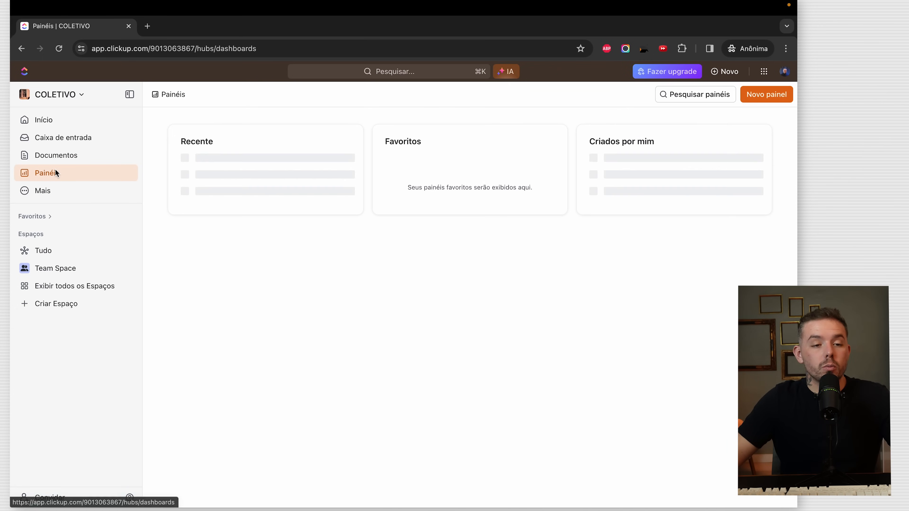
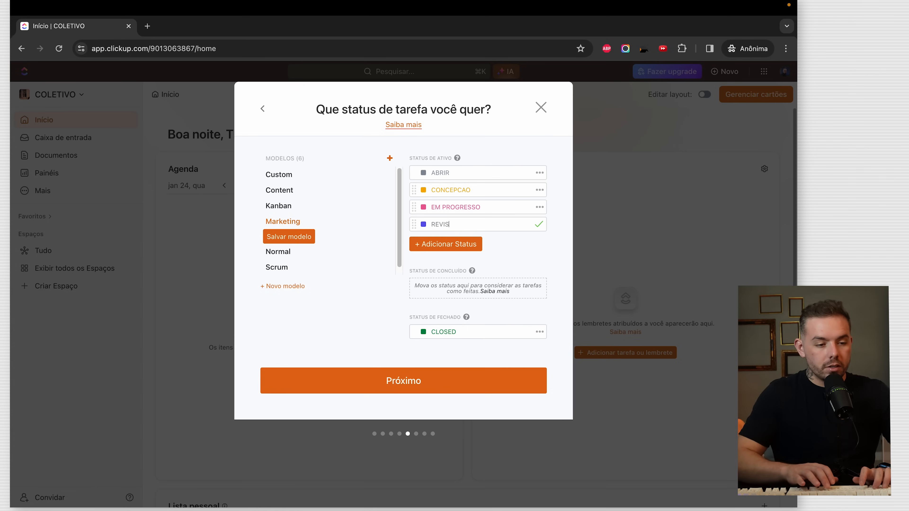
- Rename the closed status to FECHADO and add RECURSO PRONTO as the done status
click(456, 330)
text(FECHADO)
key(Return)
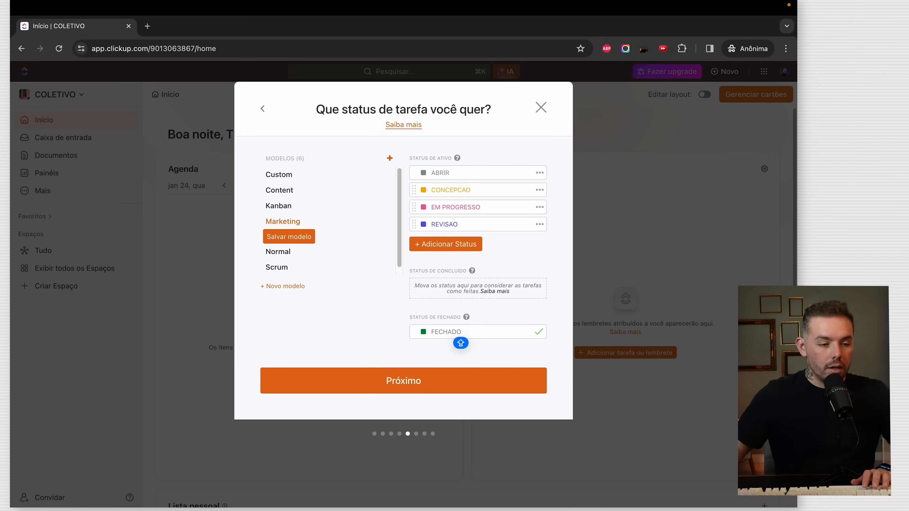
click(469, 245)
text(RECURSO PRONTO)
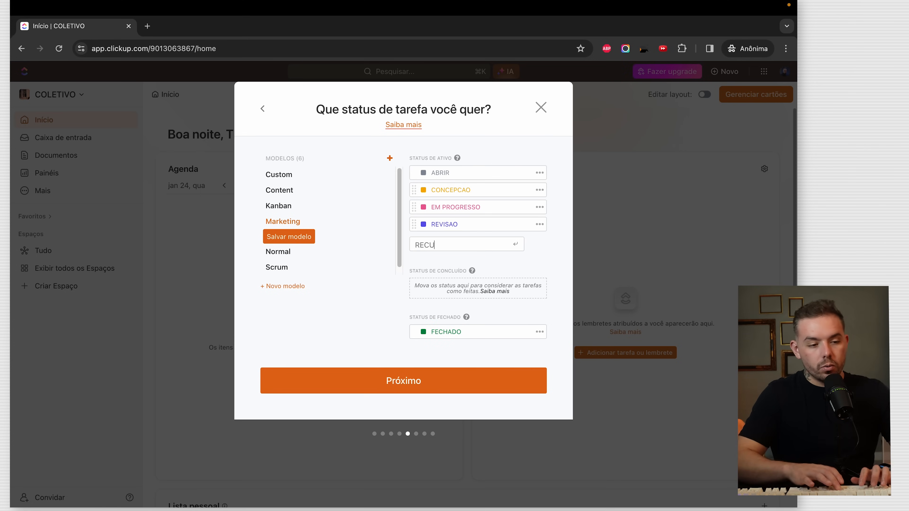
key(Return)
drag(417, 244, 426, 299)
- Save the status set as a template named STATUS DE PROJETOS and continue
click(304, 239)
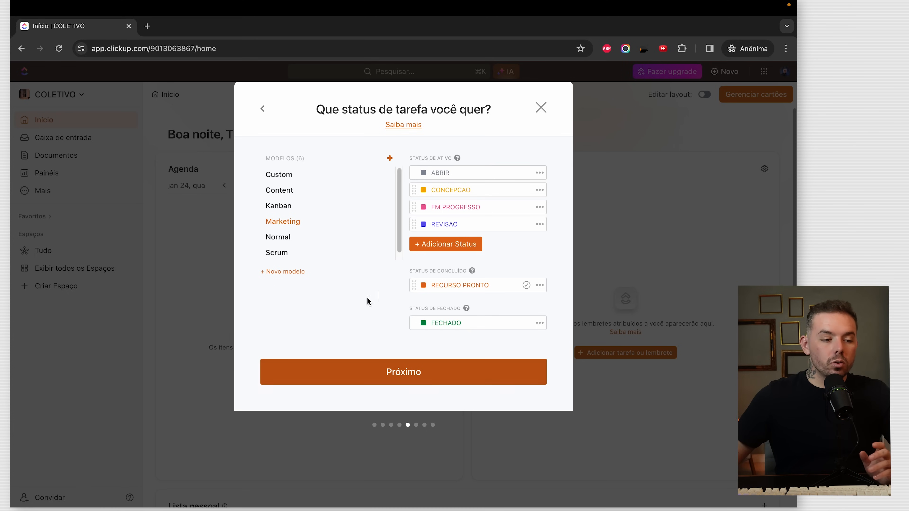
click(365, 224)
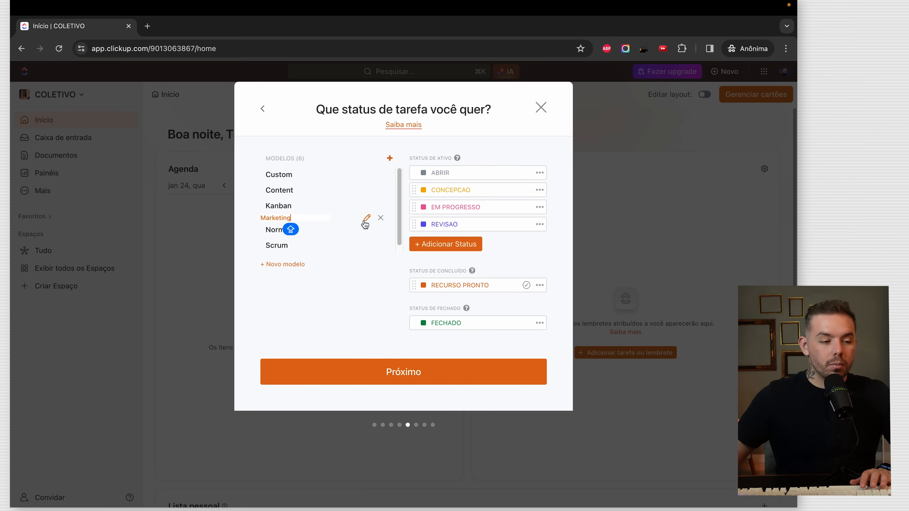
key(BackSpace)
key(BackSpace)
key(BackSpace)
key(BackSpace)
key(BackSpace)
text(STATUS DE PROJST)
key(BackSpace)
key(BackSpace)
text(ETOS)
key(Return)
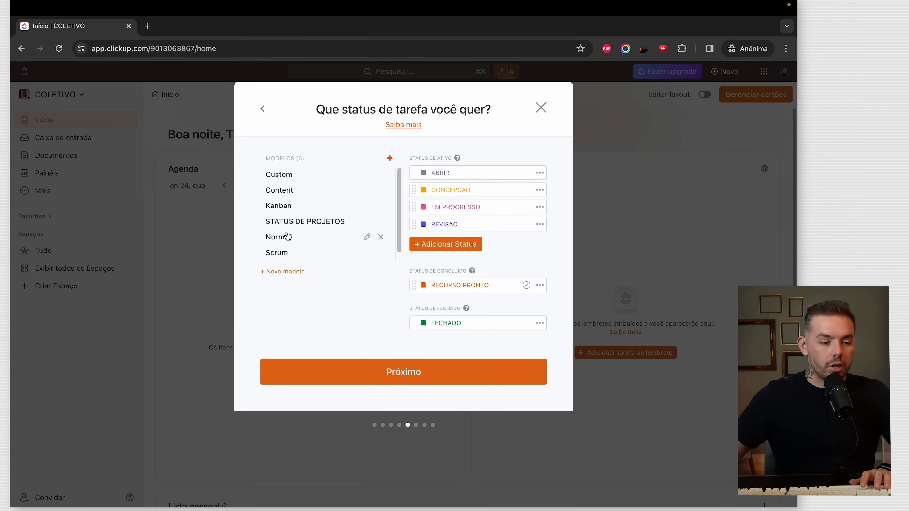
click(408, 369)
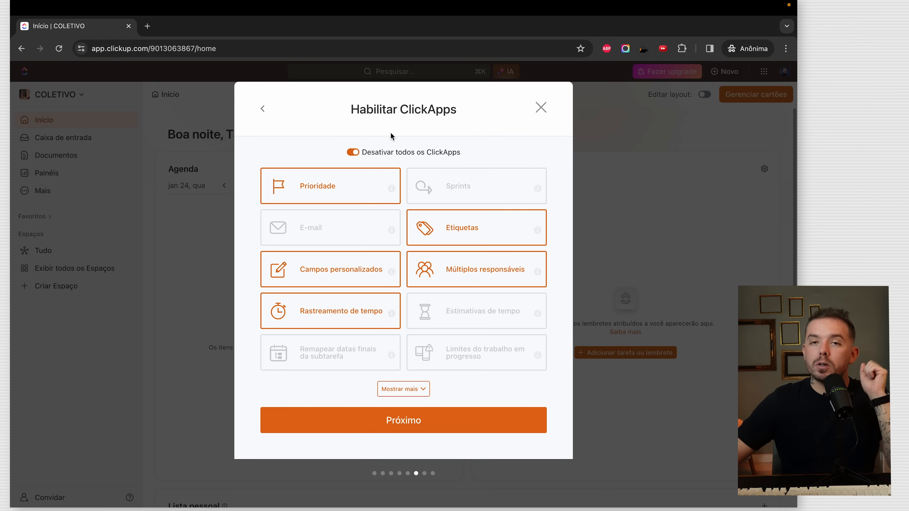
- Switch off all ClickApps, then enable only Prioridade
click(354, 154)
click(359, 153)
click(359, 153)
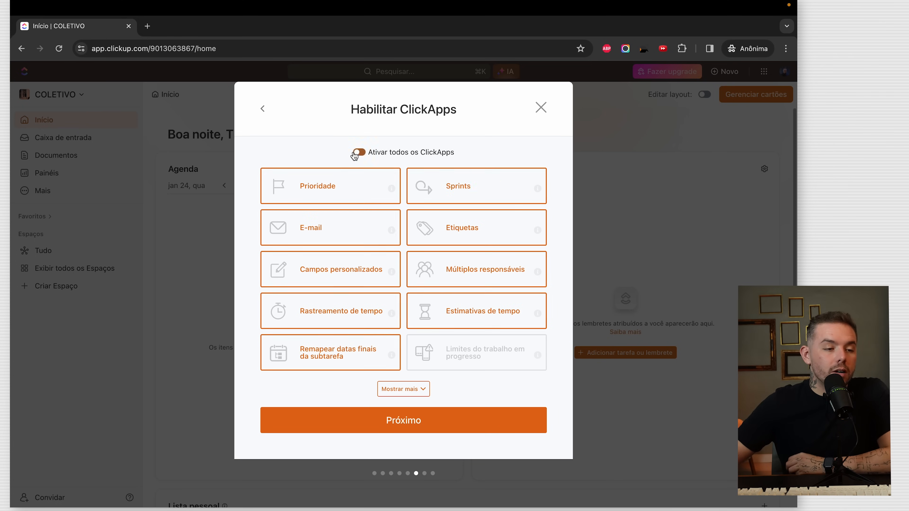
click(350, 189)
mouse_move(389, 189)
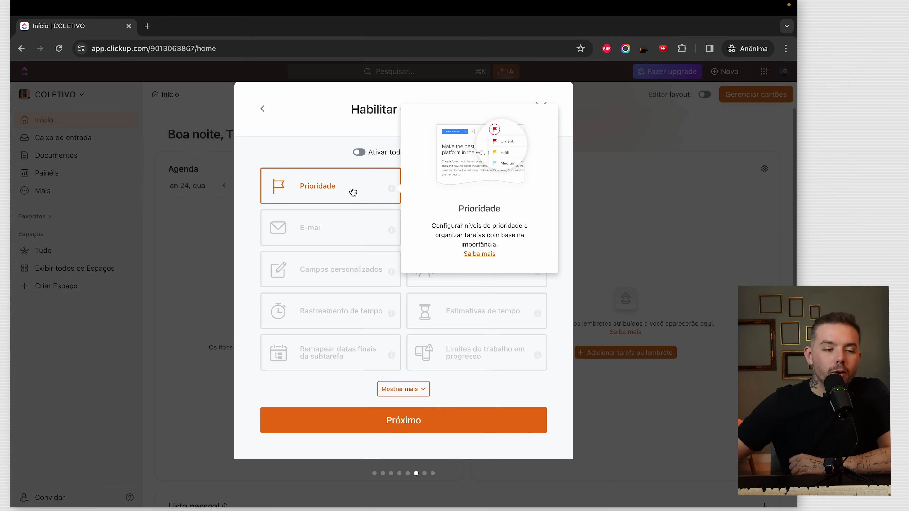
scroll(353, 191, up, 3)
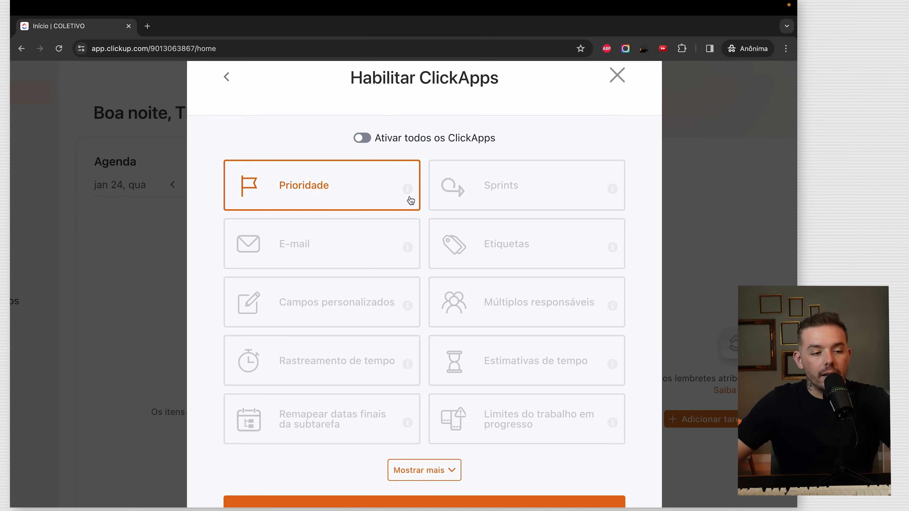
mouse_move(410, 193)
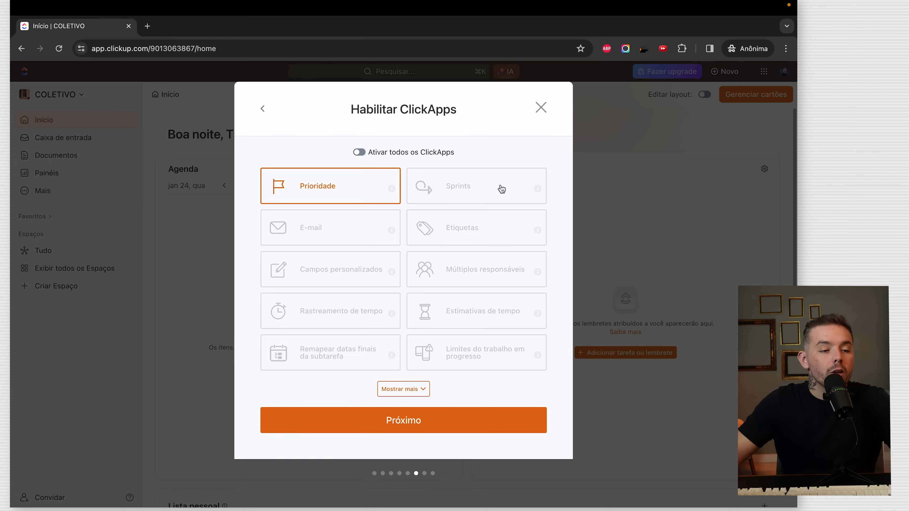
- Enable Etiquetas, Múltiplos responsáveis, Rastreamento de tempo, Estimativas de tempo and subtask date remapping
click(480, 226)
click(421, 271)
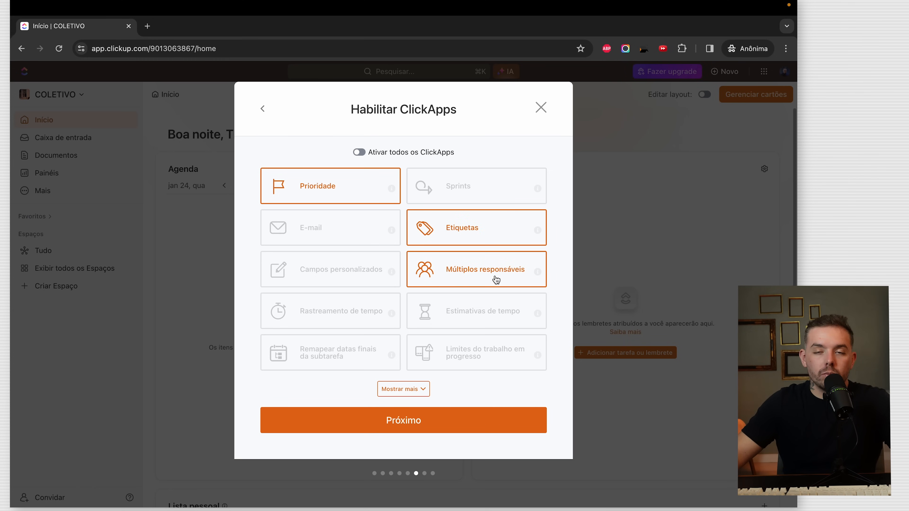
click(319, 313)
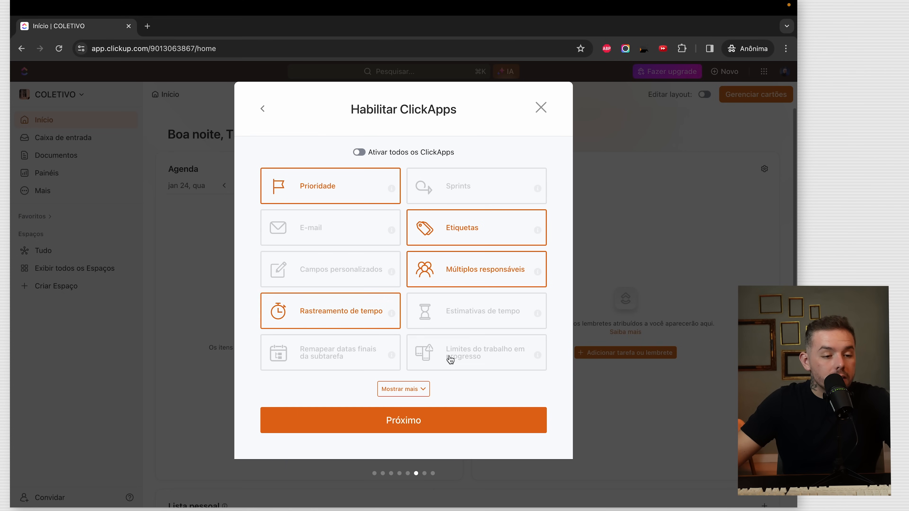
click(492, 315)
click(346, 358)
click(403, 388)
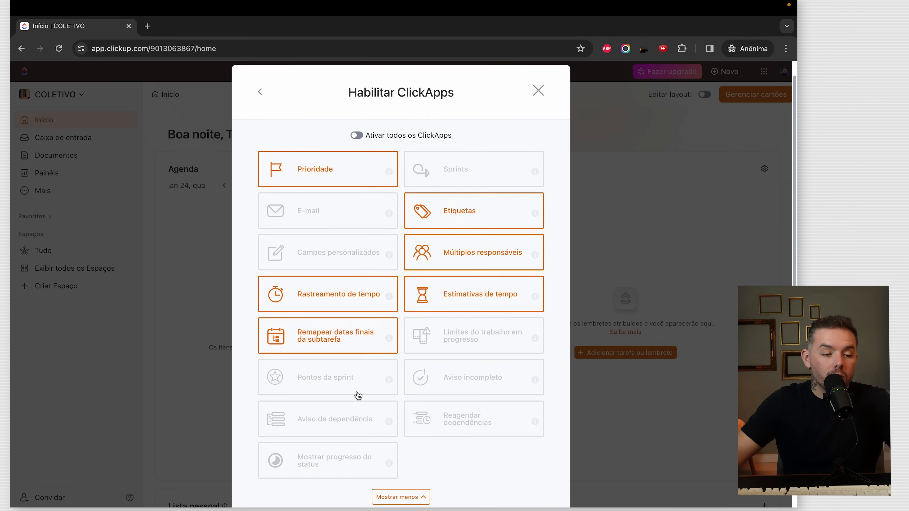
scroll(500, 413, down, 3)
click(456, 444)
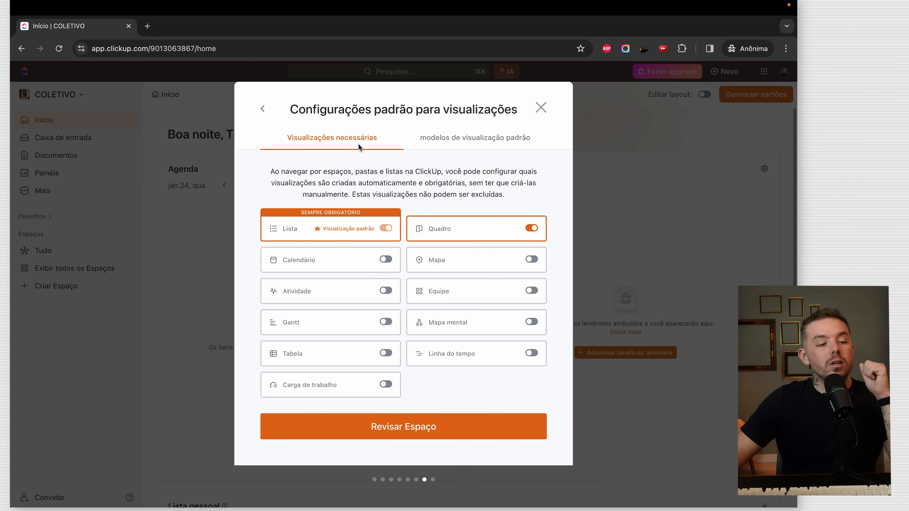
- Stop requiring the Quadro view, leaving Lista as the only one, and go to review
drag(299, 111, 414, 101)
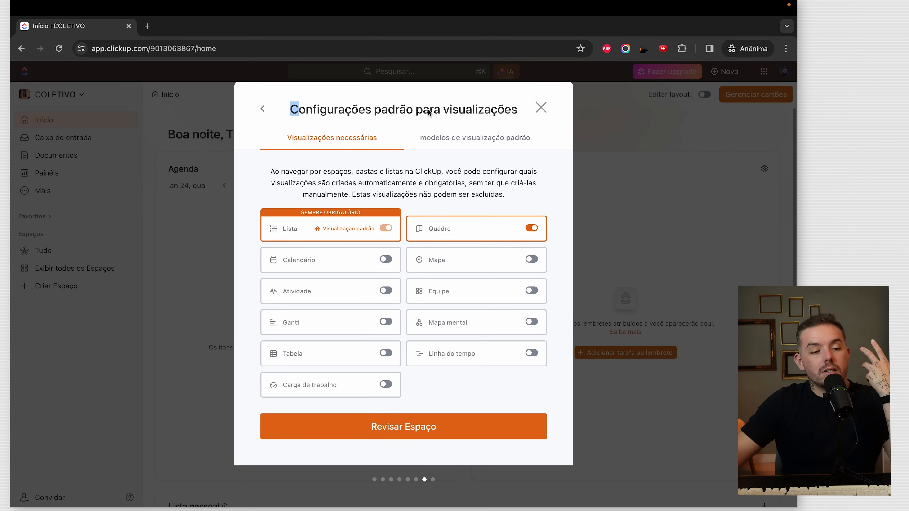
click(530, 229)
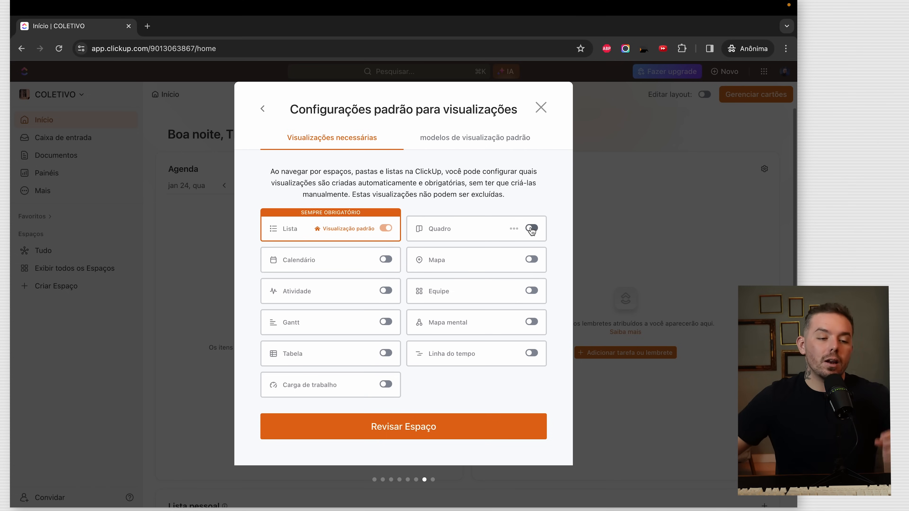
click(446, 418)
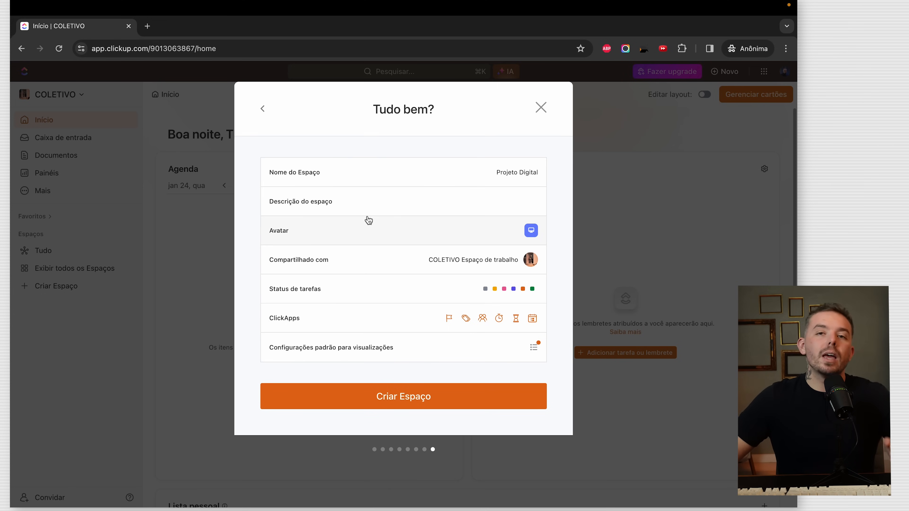
- Create the Projeto Digital space and open its default List in the sidebar
click(426, 395)
click(25, 284)
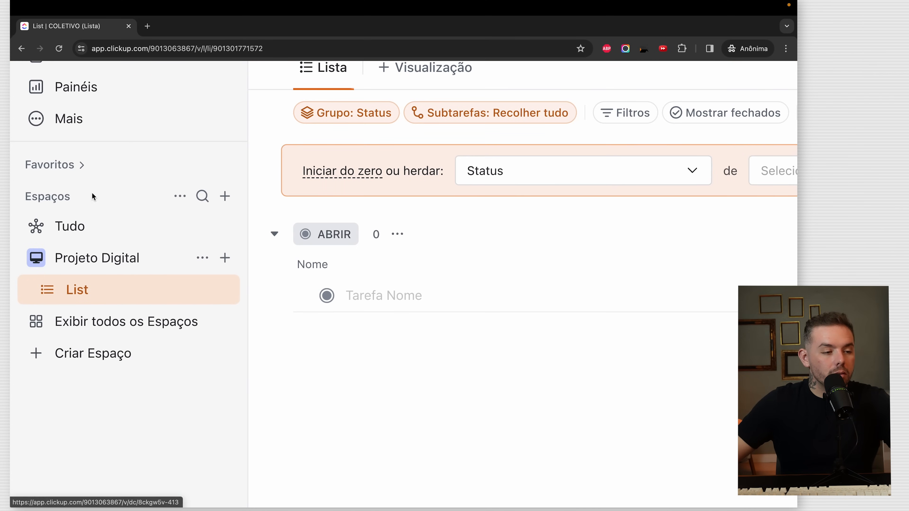
drag(79, 196, 32, 200)
click(68, 197)
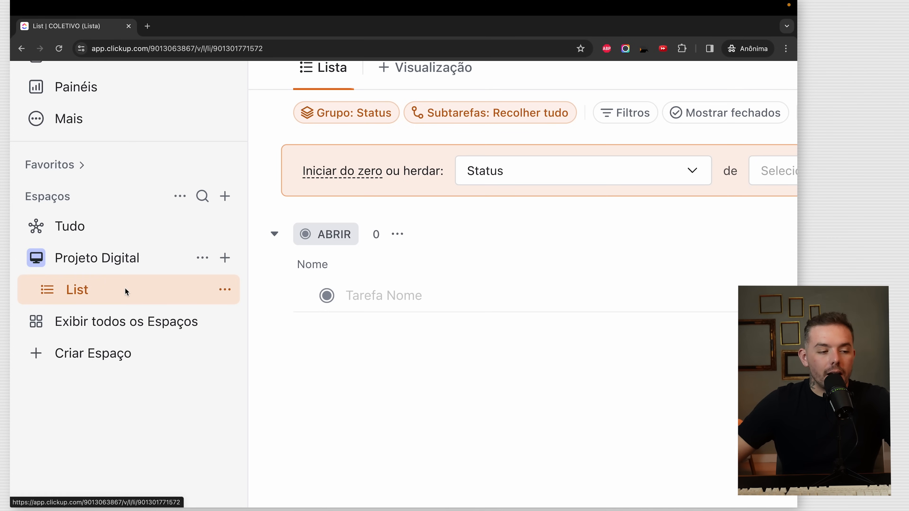
click(53, 264)
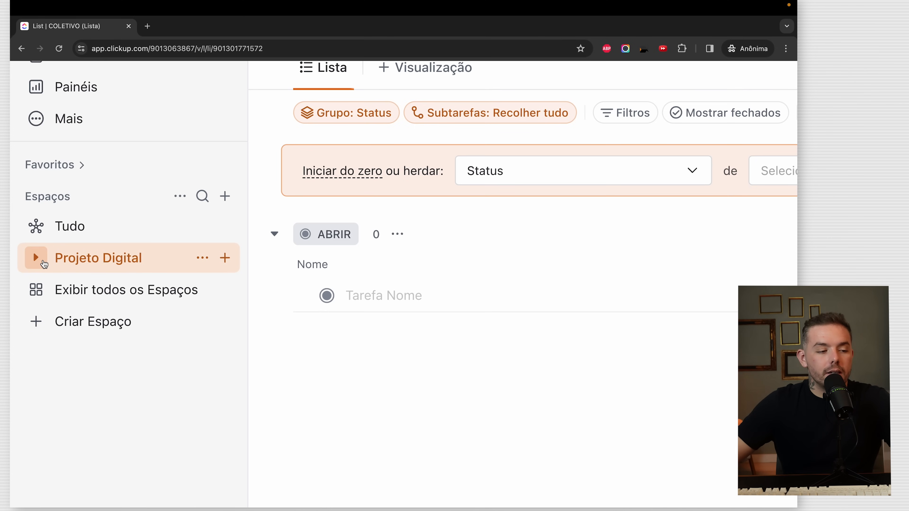
click(54, 264)
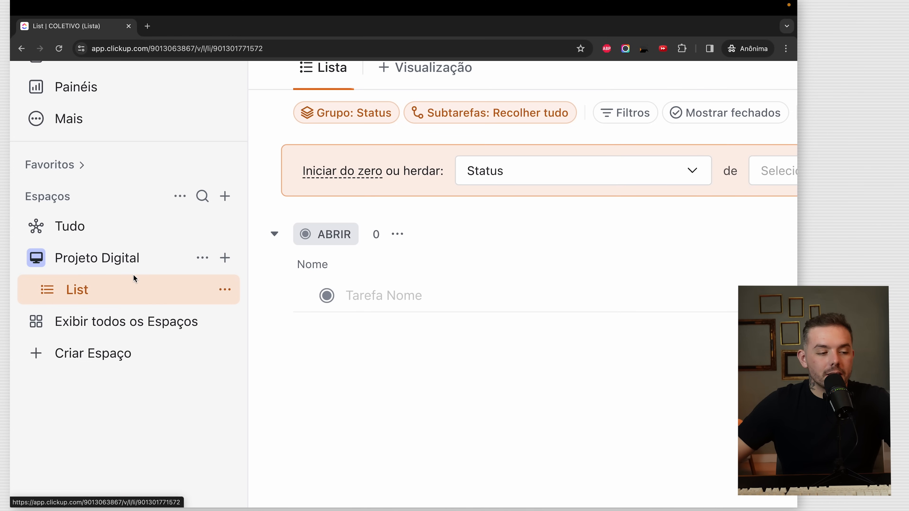
- Open clickup.com/hierarchy-guide in a new browser tab and scroll through it
key(ctrl+0)
click(148, 27)
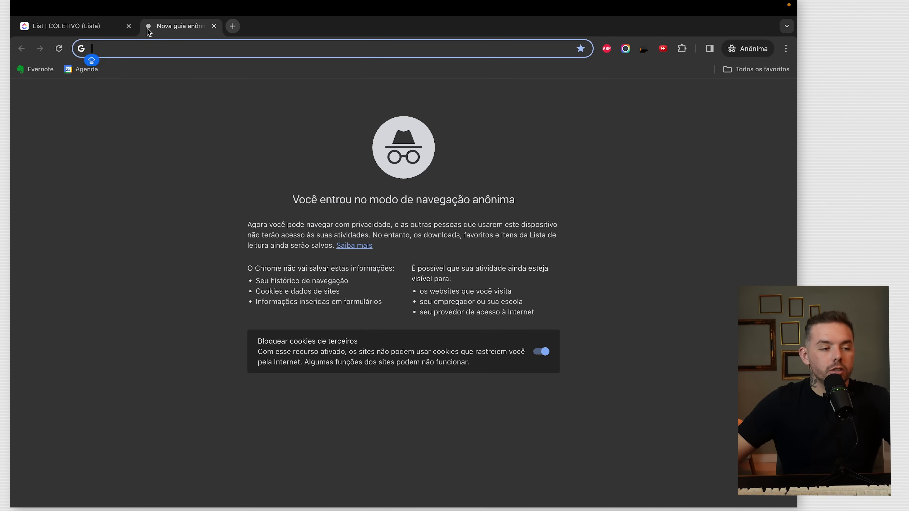
text(hyei)
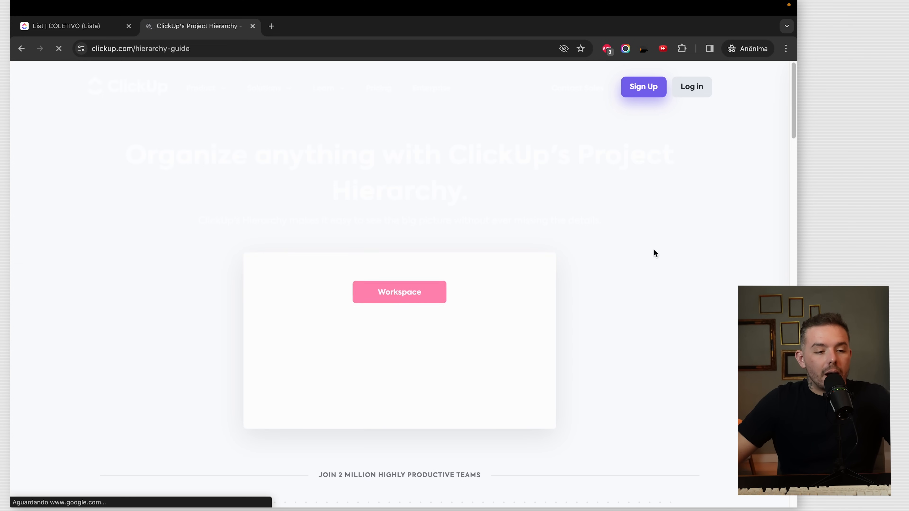
scroll(461, 332, up, 5)
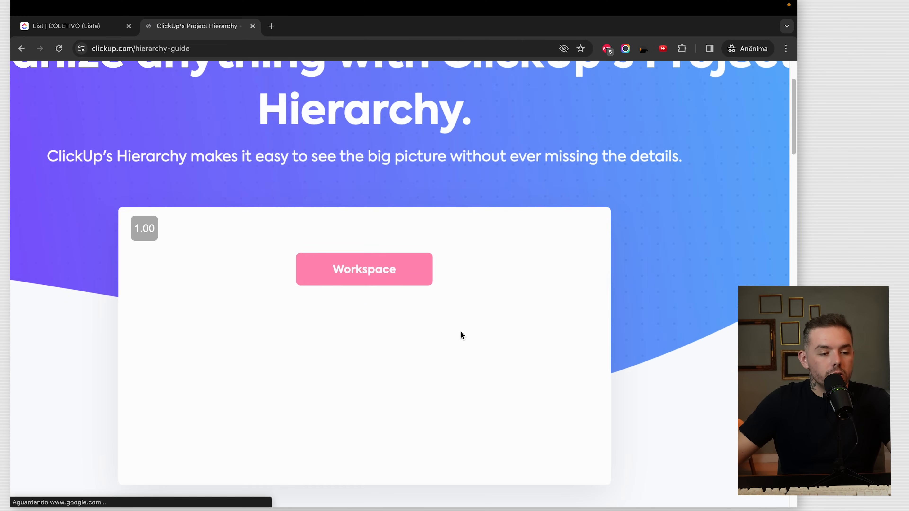
scroll(383, 353, up, 1)
scroll(383, 353, down, 1)
scroll(383, 353, down, 2)
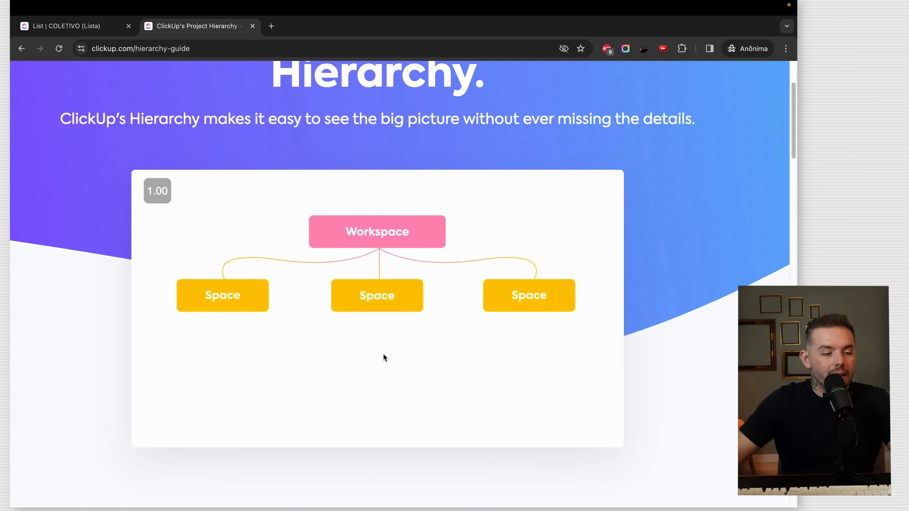
scroll(383, 353, up, 2)
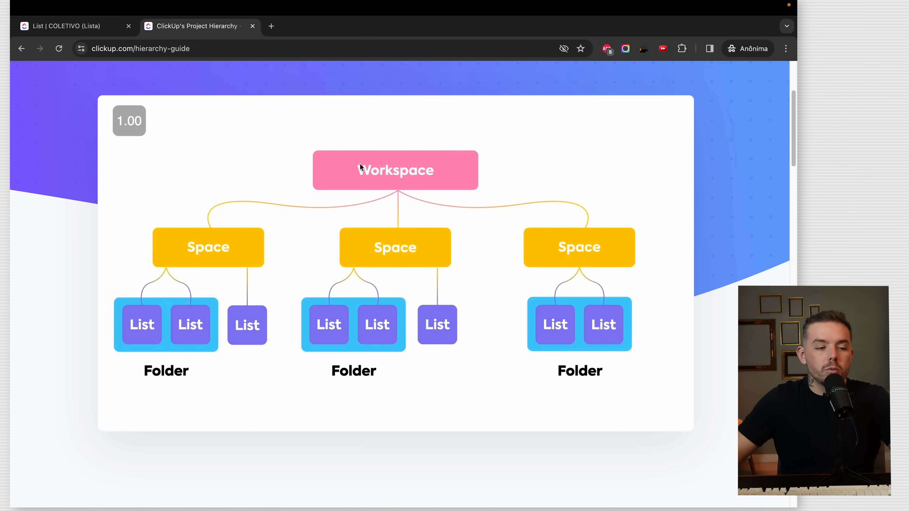
- Switch back and forth between the ClickUp workspace and the hierarchy guide
click(71, 27)
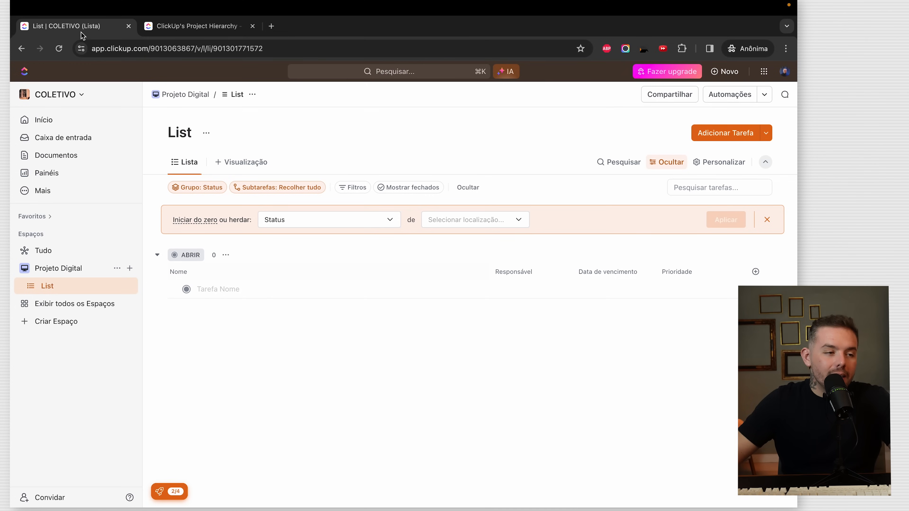
click(181, 32)
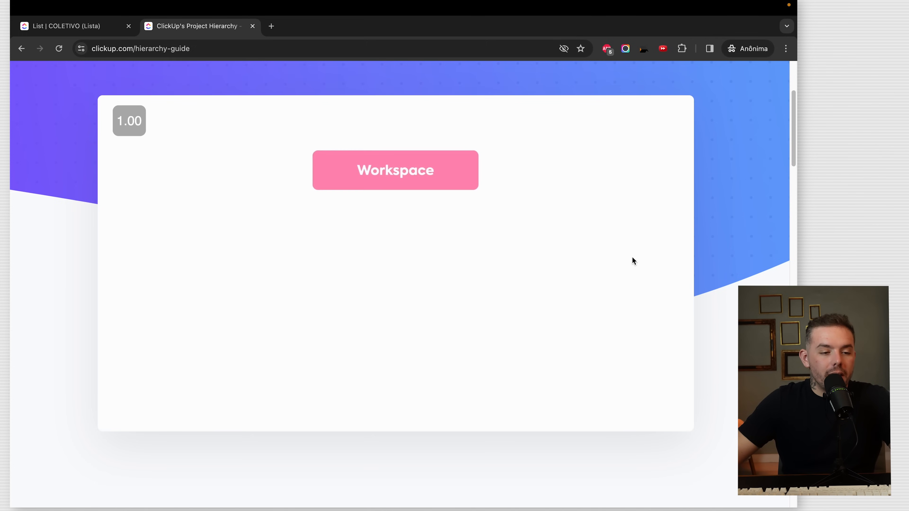
click(78, 26)
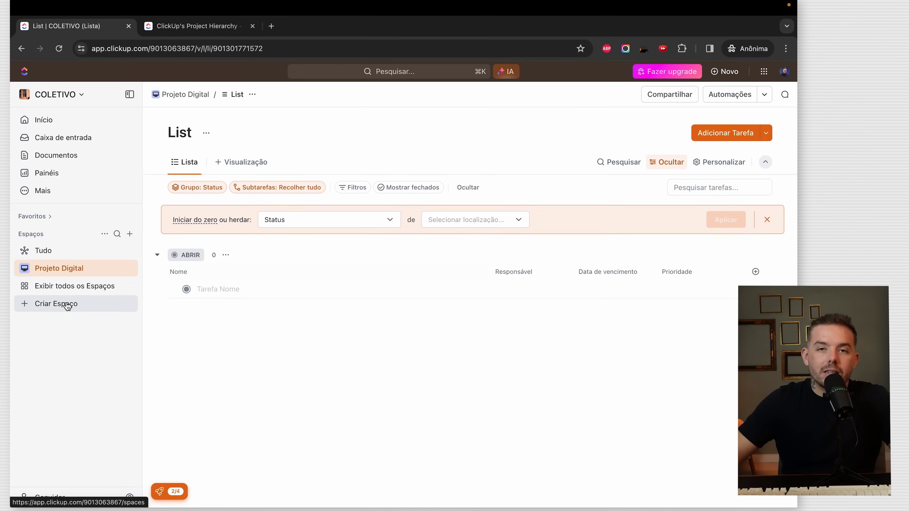
click(182, 27)
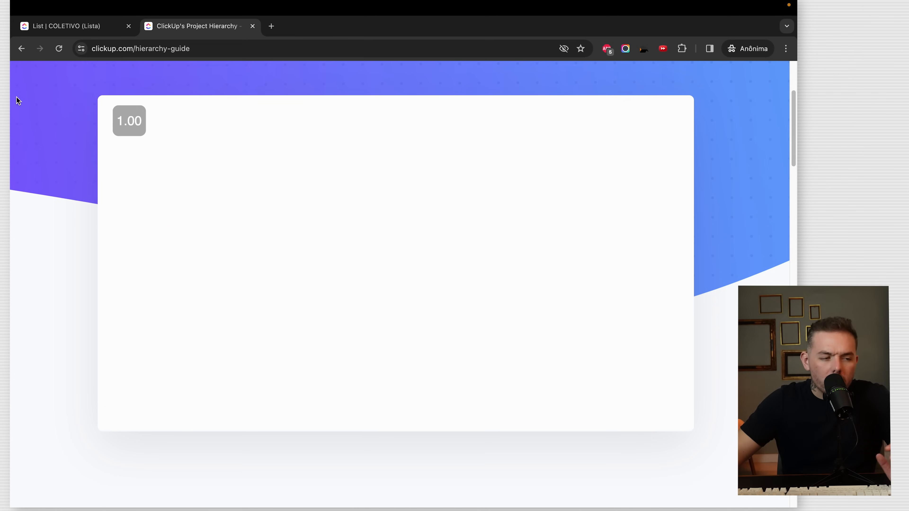
click(66, 26)
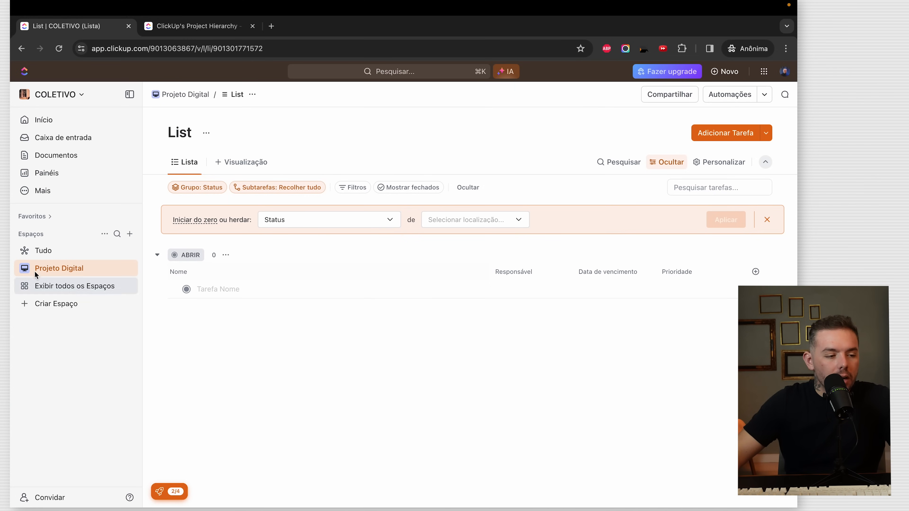
- Create the folder Projeto 1 in Projeto Digital without its default list
click(26, 269)
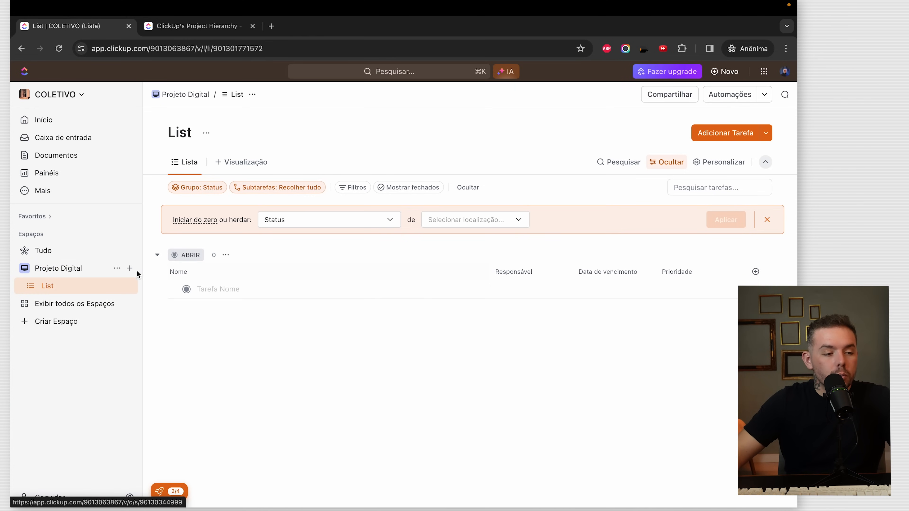
click(129, 268)
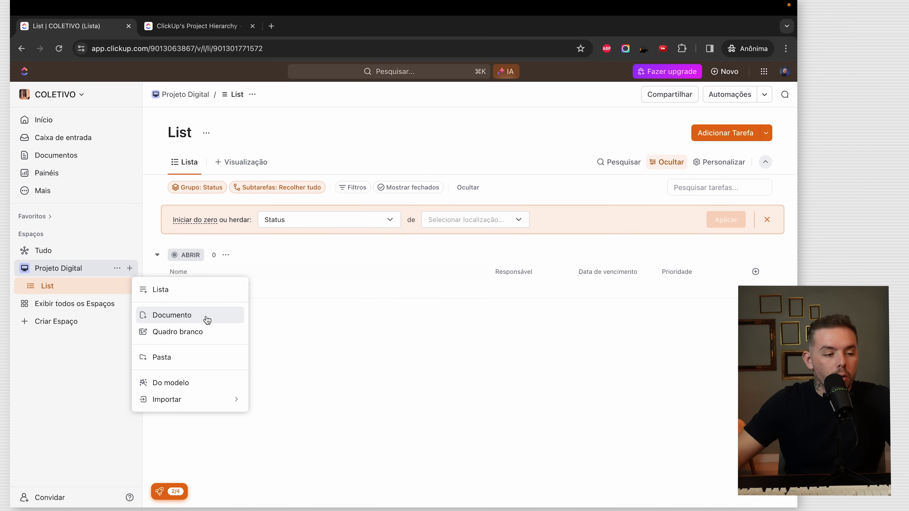
click(190, 359)
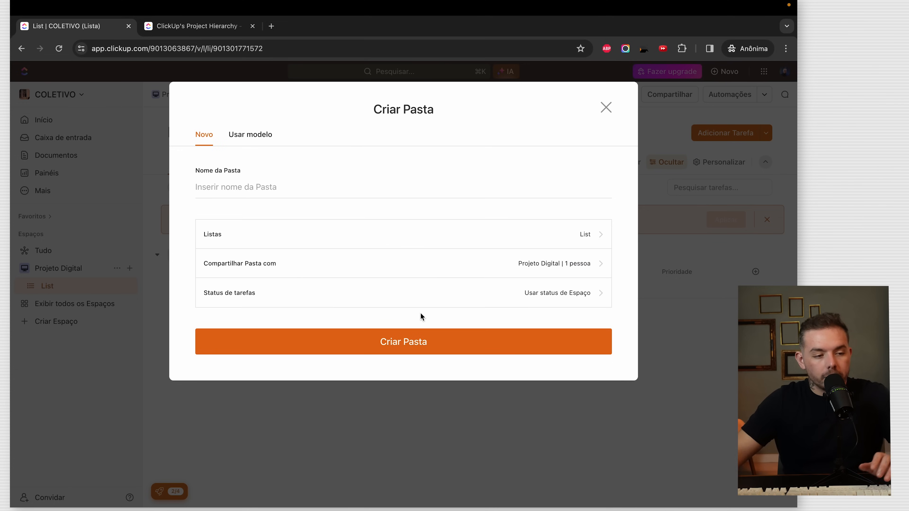
text(Projeto 1)
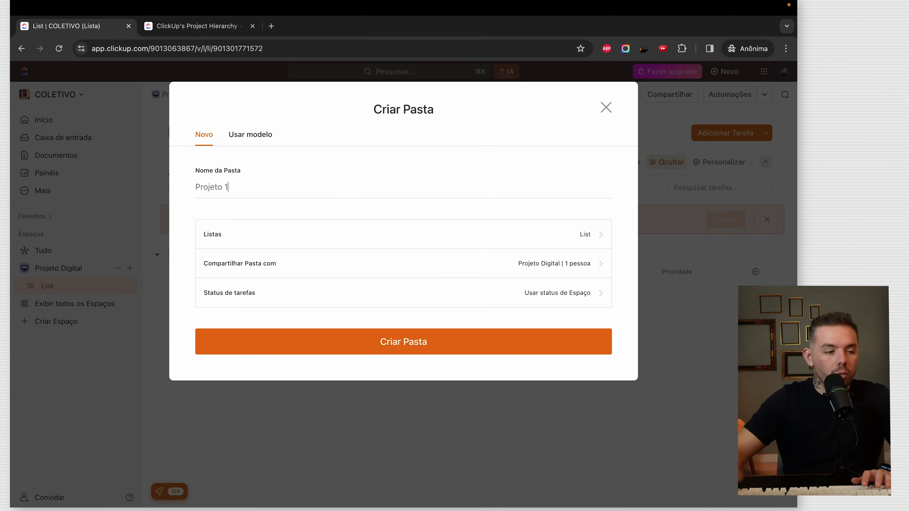
click(554, 239)
click(223, 178)
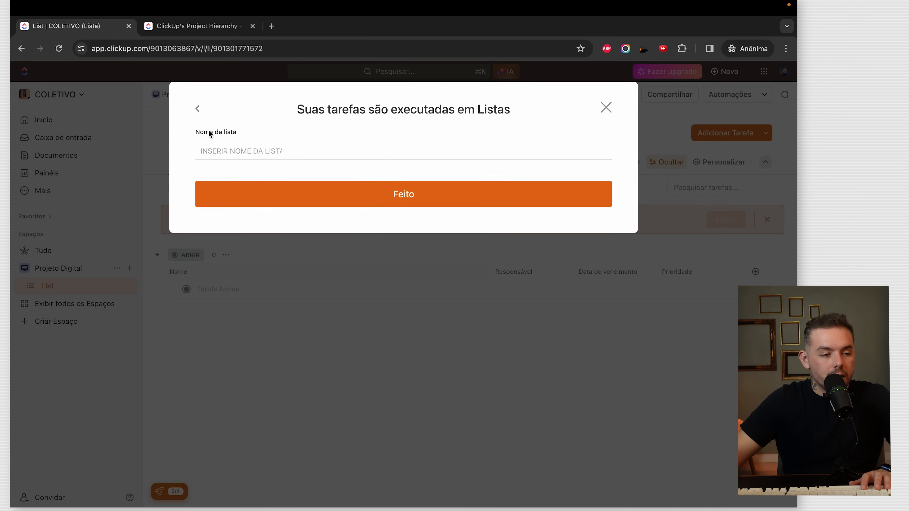
click(198, 110)
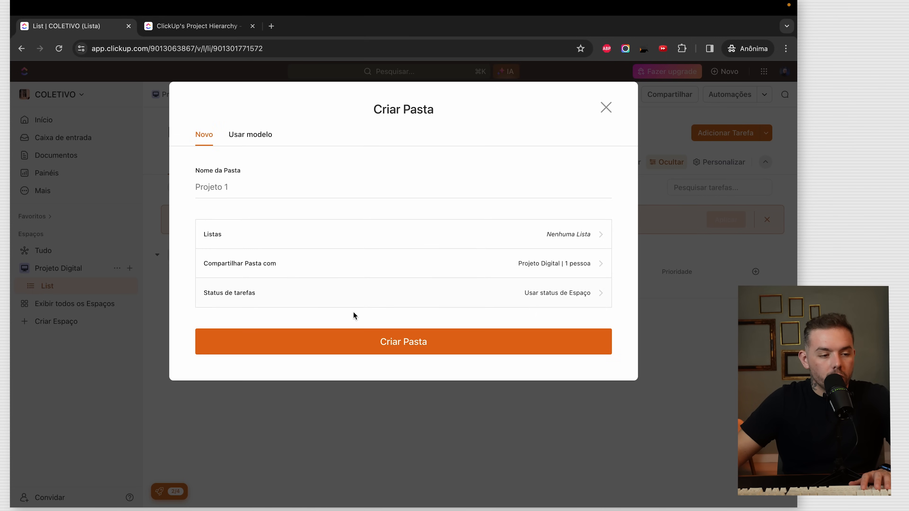
click(453, 342)
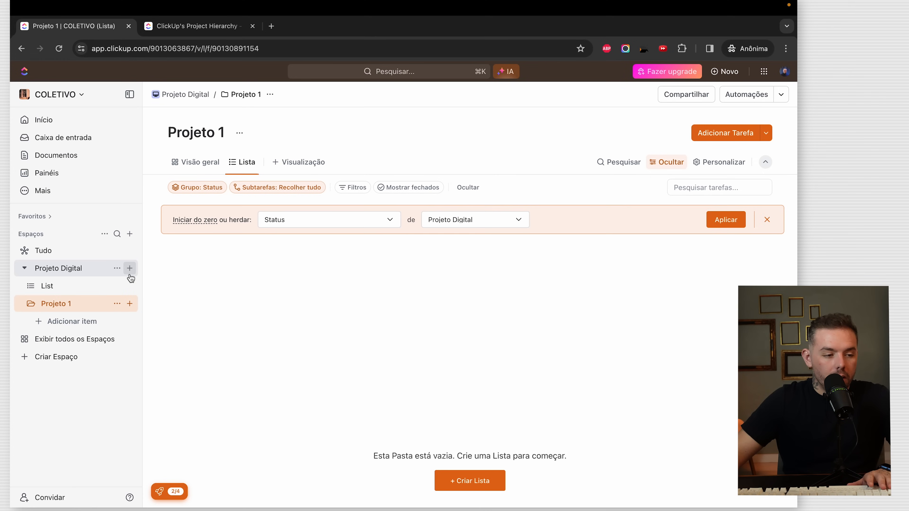
- Start a second folder, Projeto 2, and remove its default list
click(130, 269)
click(180, 360)
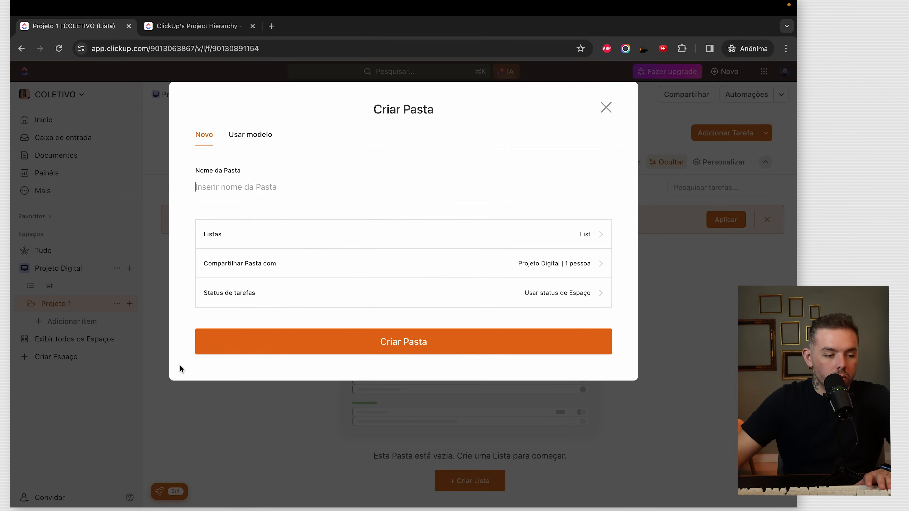
click(318, 245)
click(223, 178)
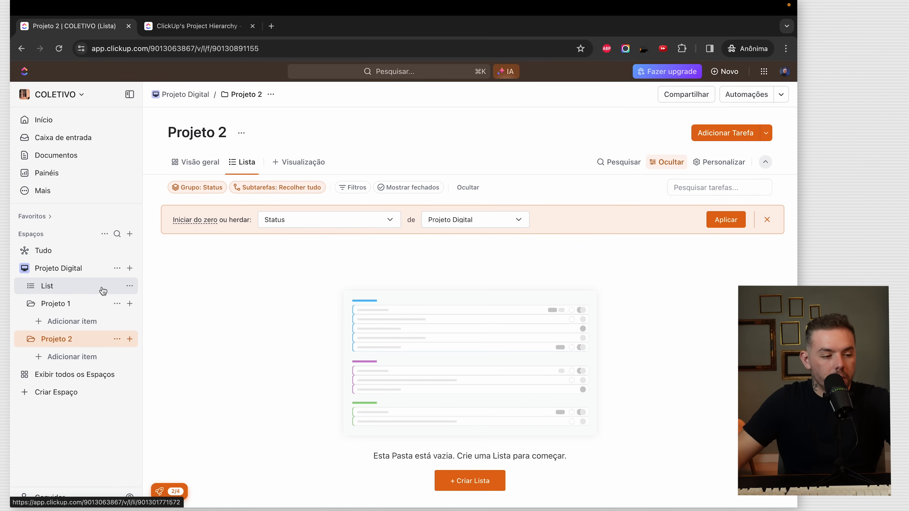
- Delete the default List list from the Projeto Digital space
click(130, 286)
click(186, 466)
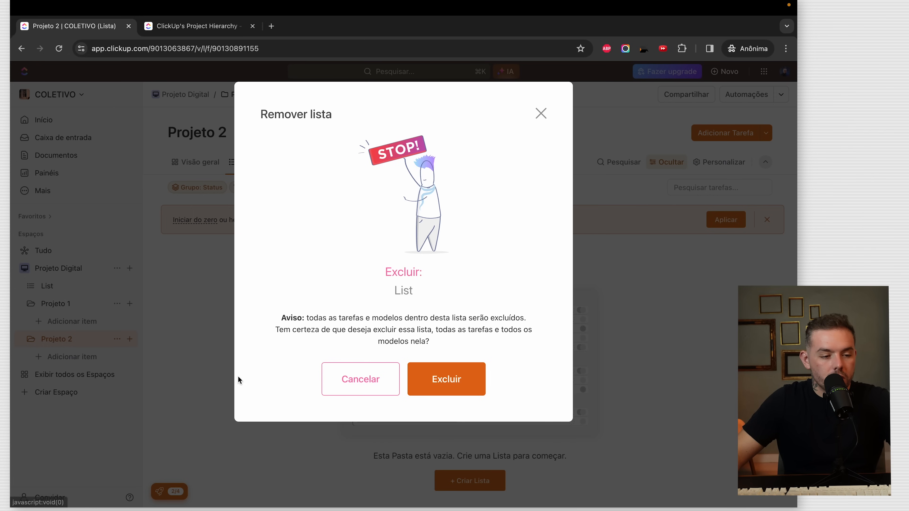
click(436, 388)
click(31, 306)
scroll(28, 295, up, 5)
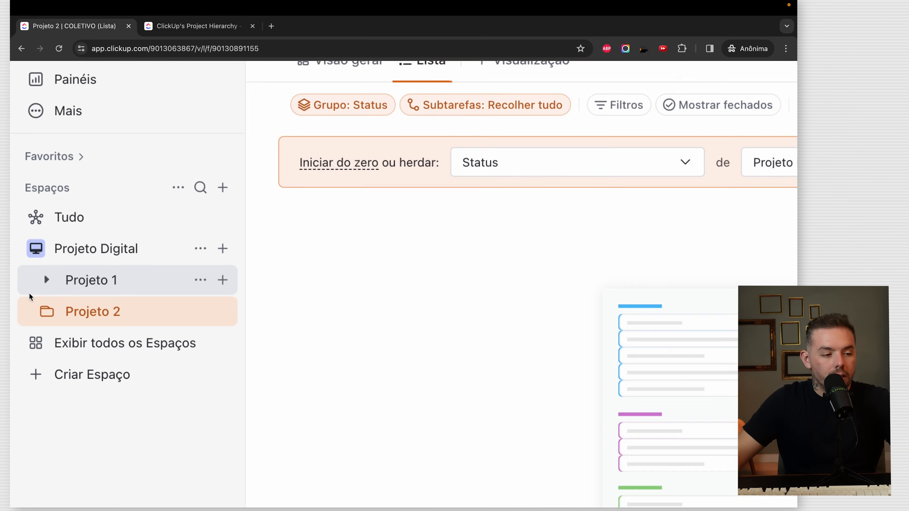
- Glance at the hierarchy guide, then return and expand the Projeto 1 folder
key(ctrl+Tab)
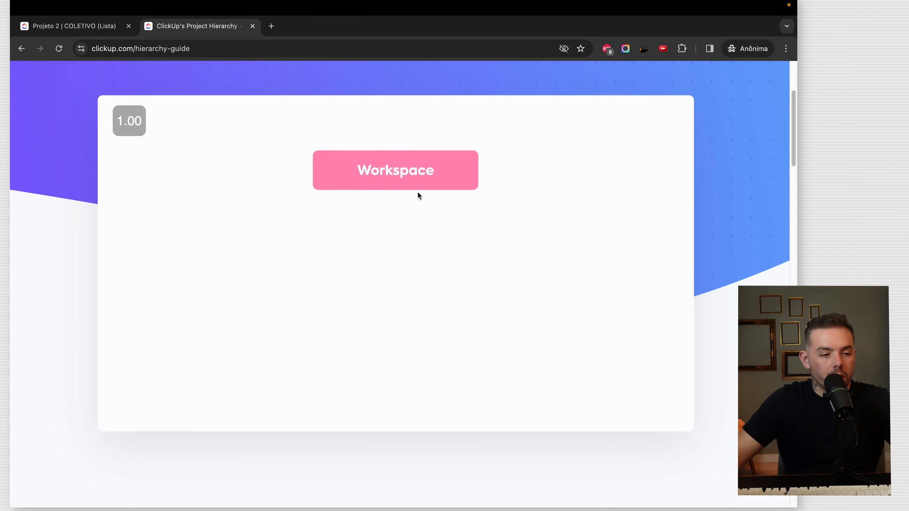
click(71, 25)
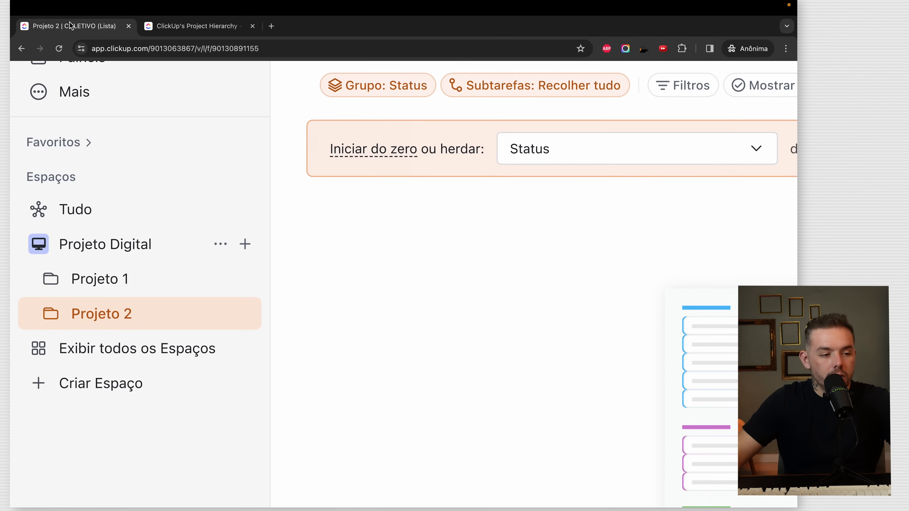
key(ctrl+Tab)
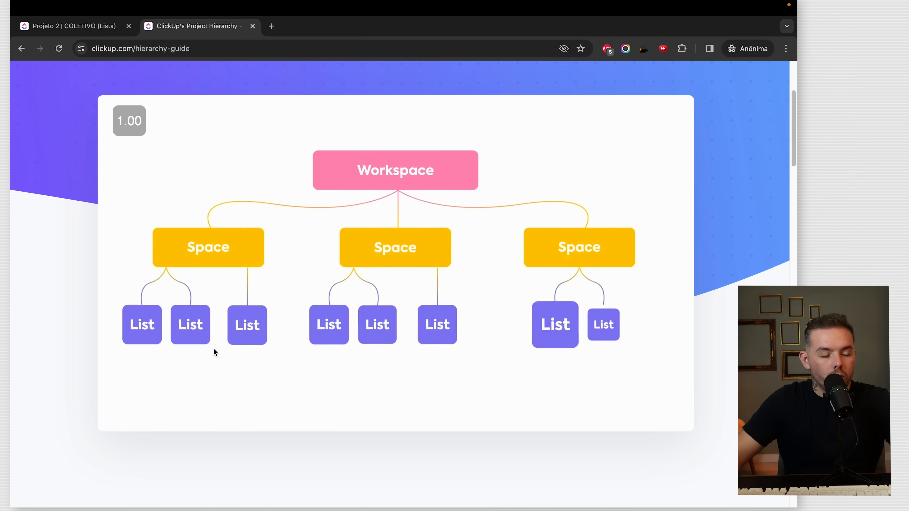
key(ctrl+Tab)
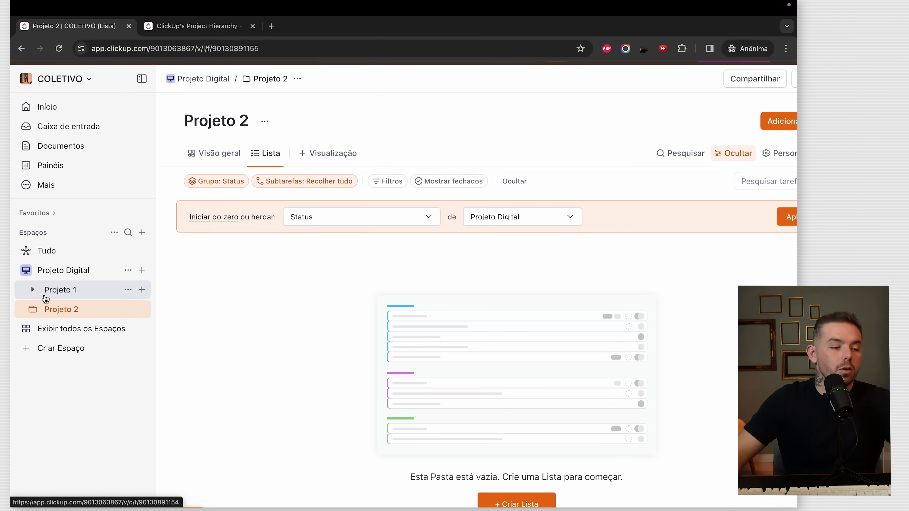
click(34, 290)
- Create a list named Concepção inside Projeto 1 and dismiss the status banner
click(79, 316)
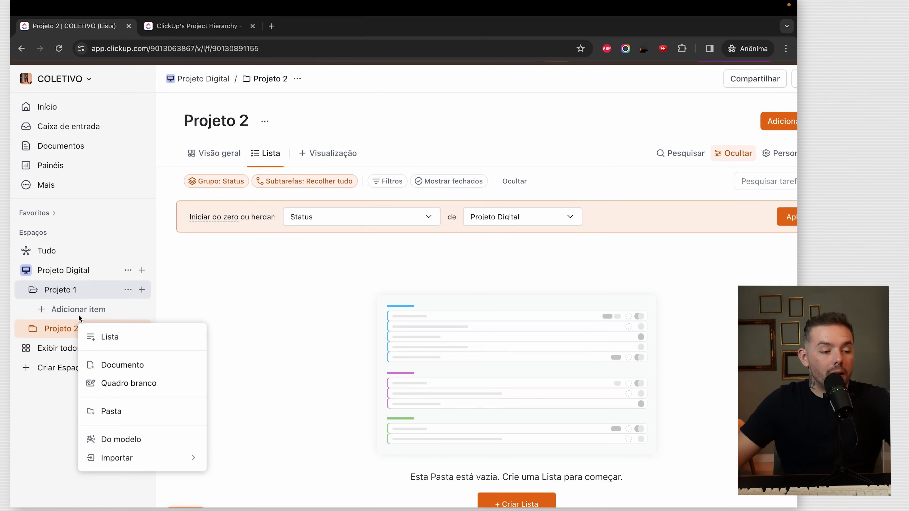
click(141, 340)
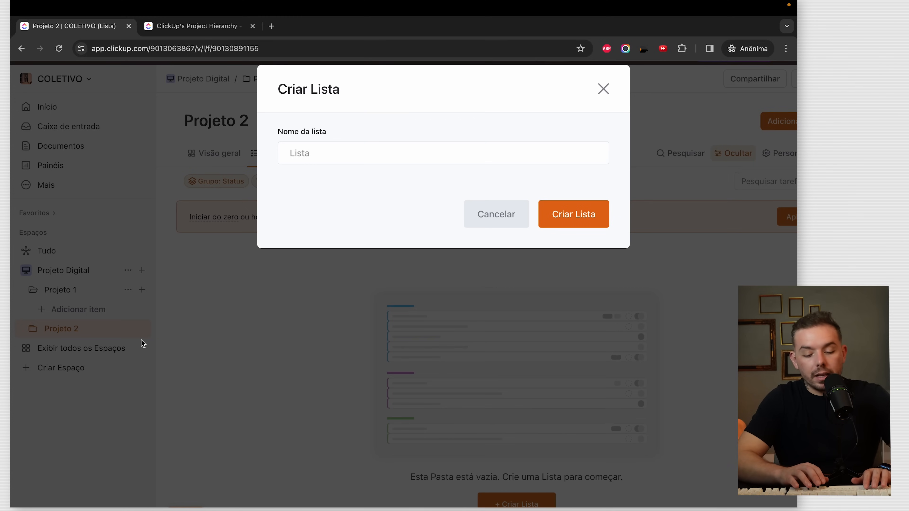
text(Concepcao)
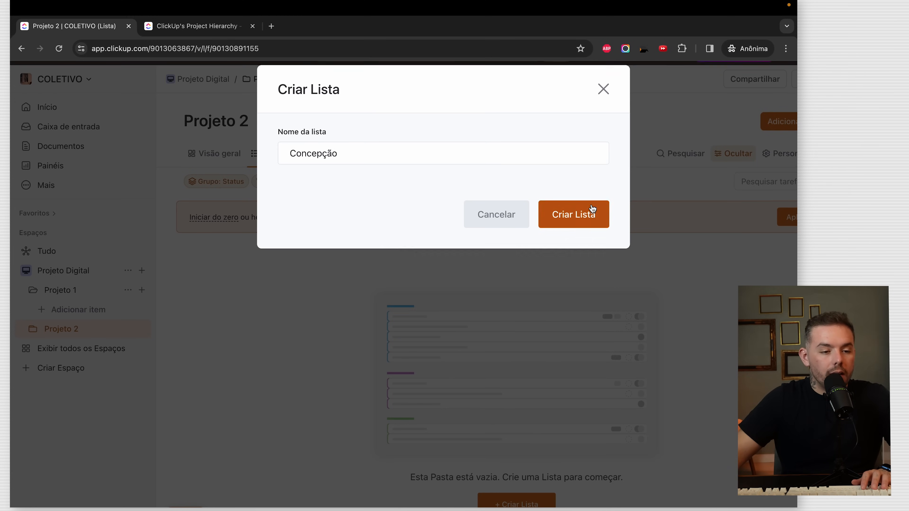
click(563, 219)
click(766, 221)
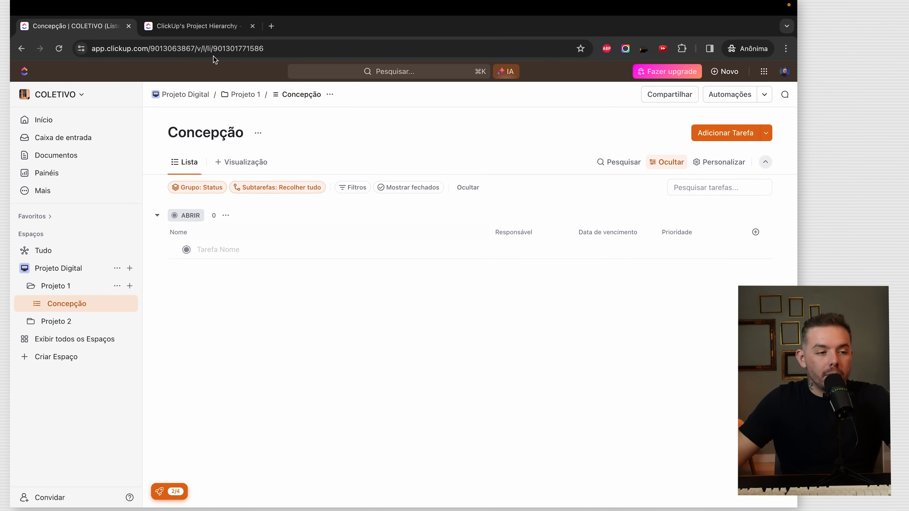
- Check the hierarchy guide, then bring up the full new-task form in Concepção
click(197, 26)
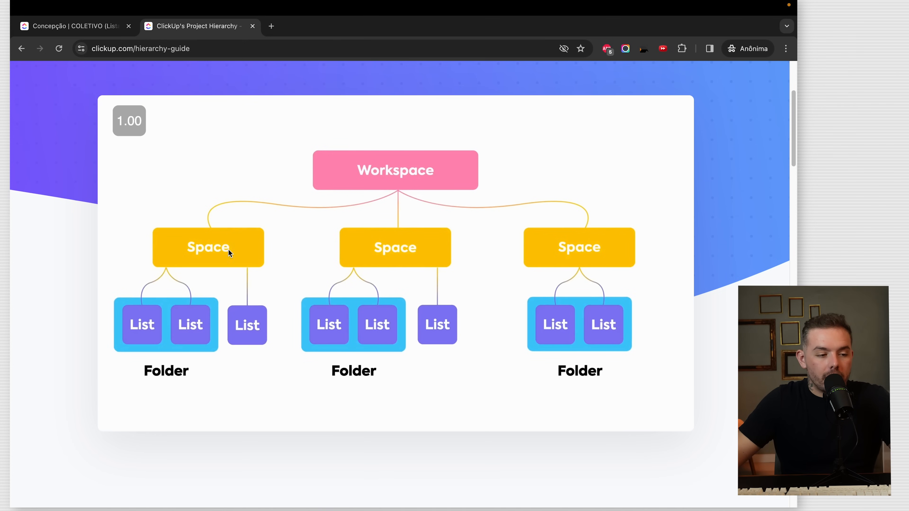
click(75, 28)
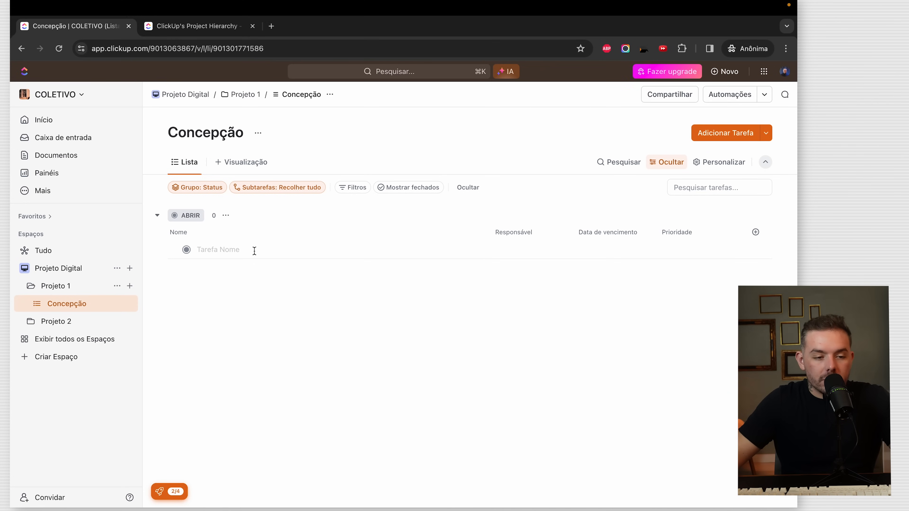
click(255, 251)
click(715, 138)
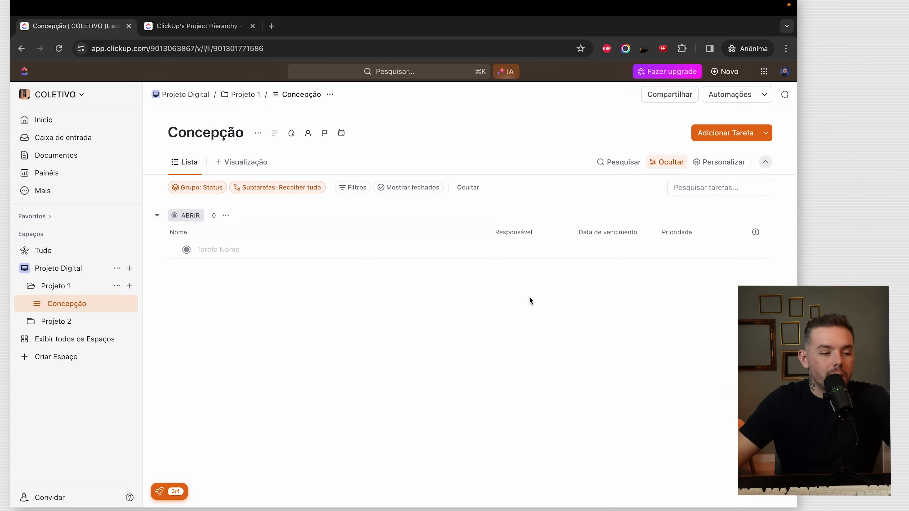
click(737, 133)
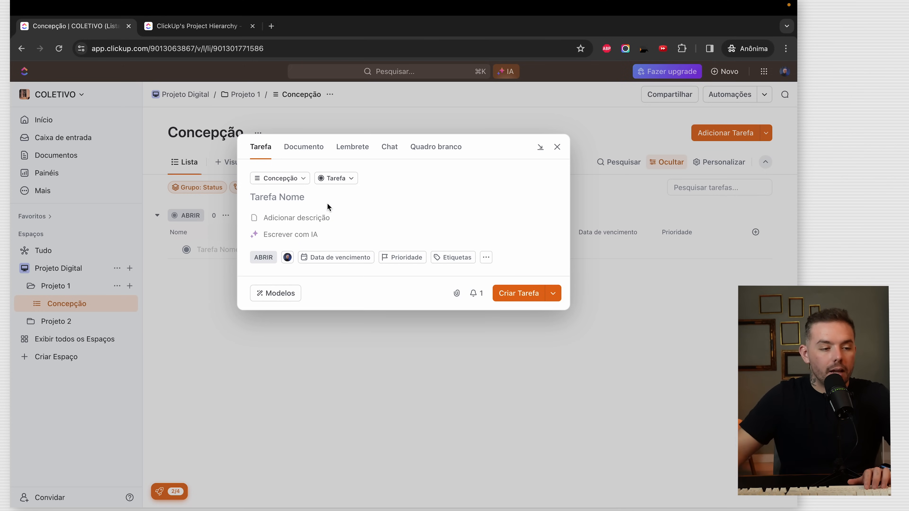
- Add tasks 'Montar briefing inicial do projeto' and 'Adicionar os membros no ClickUp'
click(310, 198)
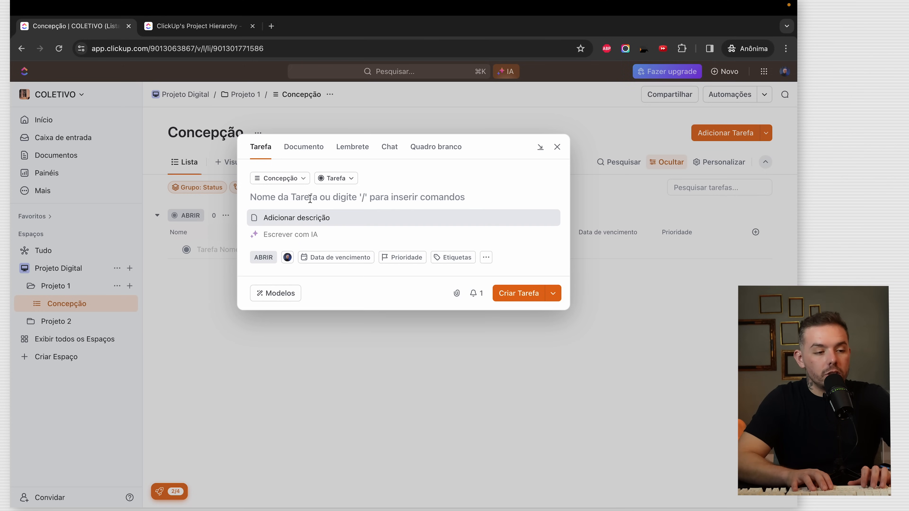
text(Montar briefing inicial do projeto)
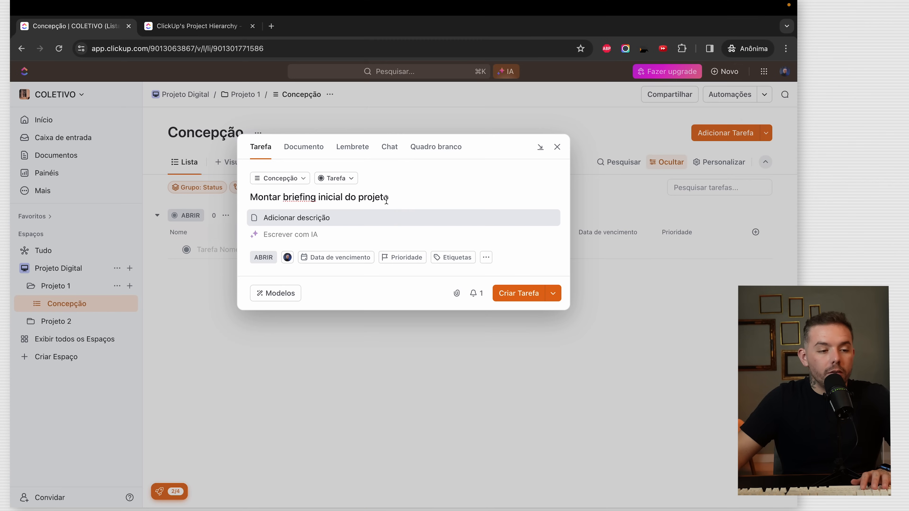
click(533, 295)
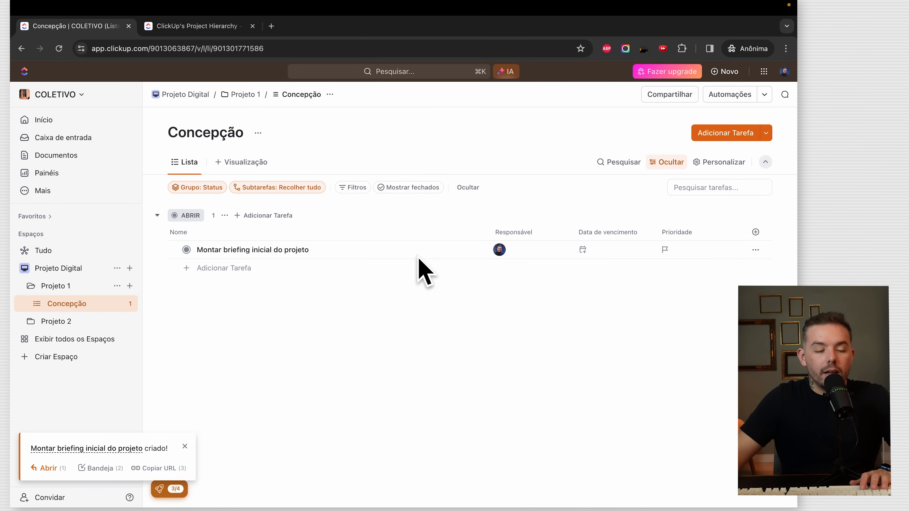
click(705, 136)
text(Adicionar os membro)
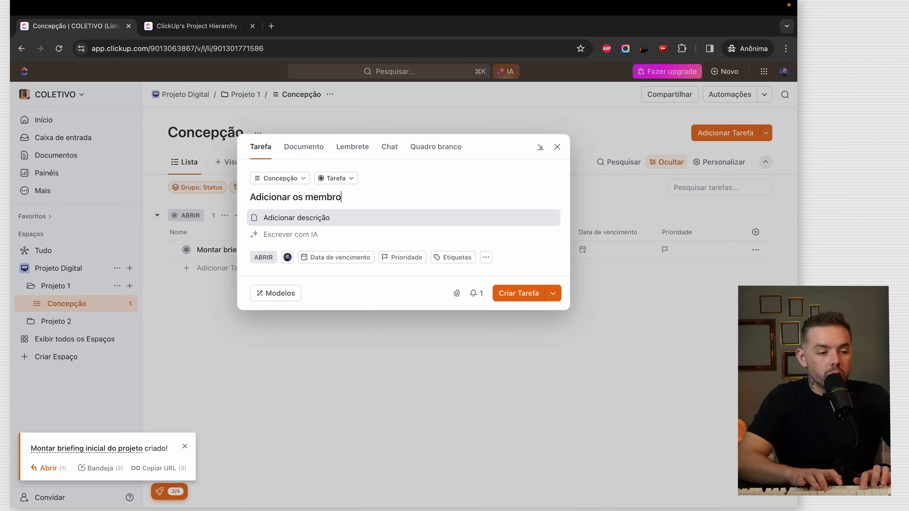
text(s no ClickUp)
click(519, 293)
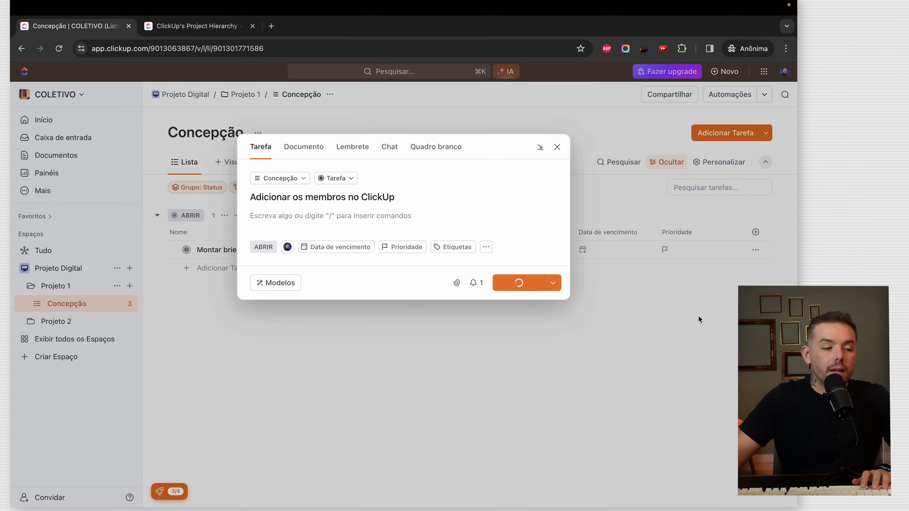
- Add tasks 'Liberar acessos de email ao time' and 'Agendar a reuniao de boas vindas ao cliente'
click(731, 133)
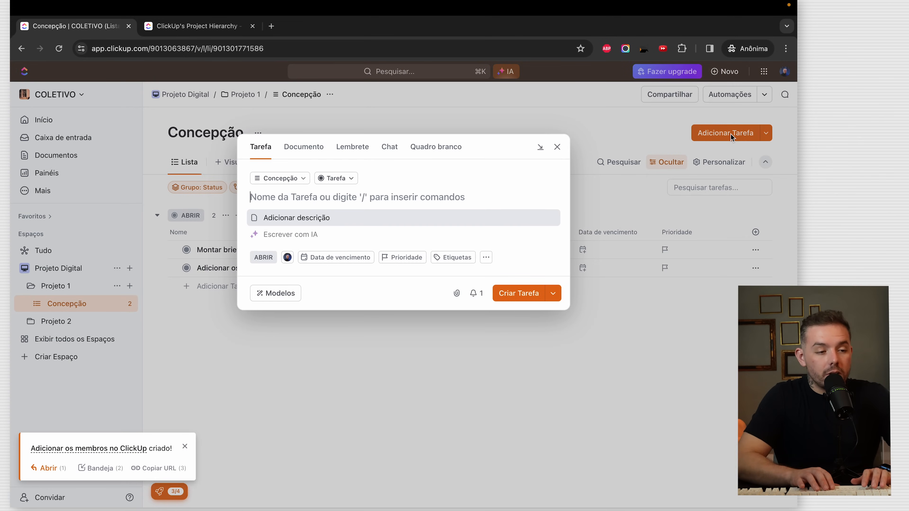
text(Liberar acessos de email ao time)
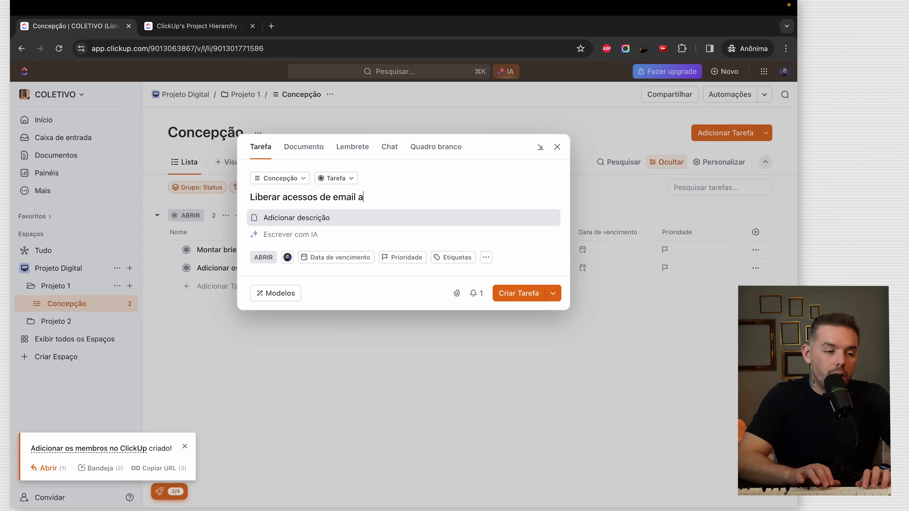
click(521, 293)
click(728, 135)
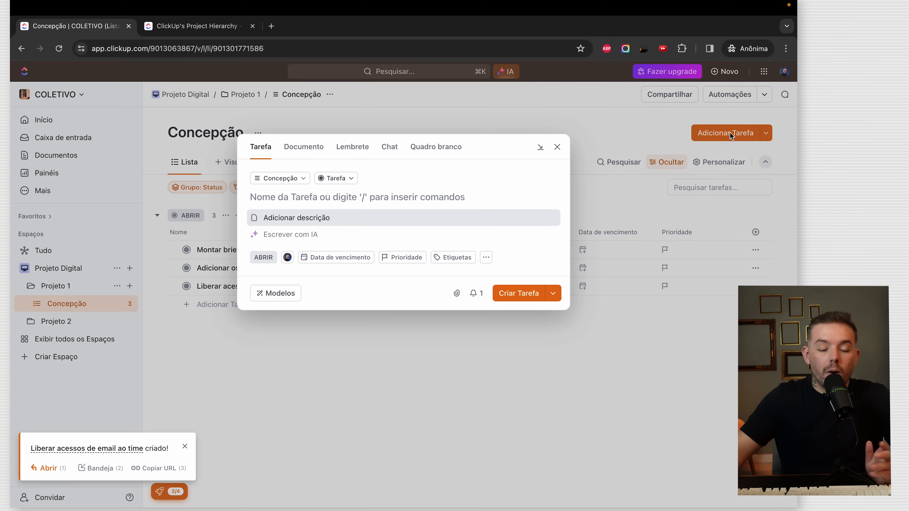
text(Agendar a reuniao de boa)
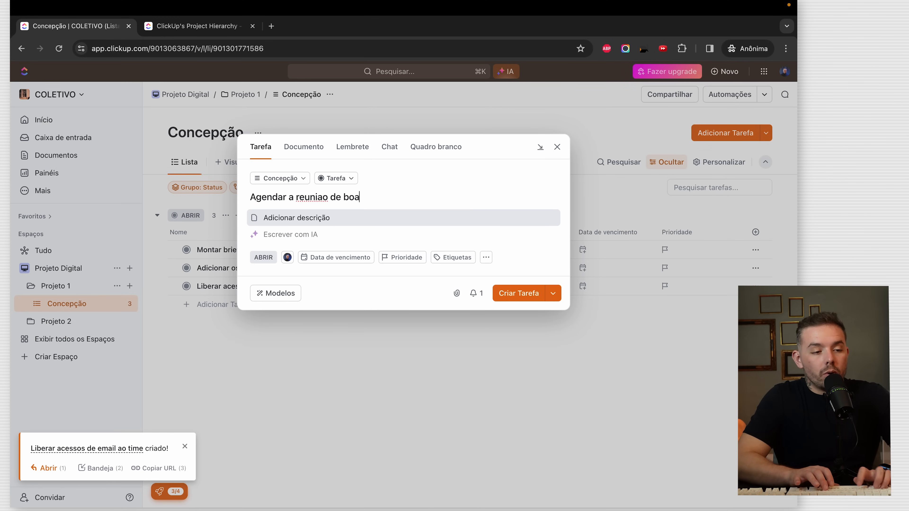
text(s vindas ao cliente)
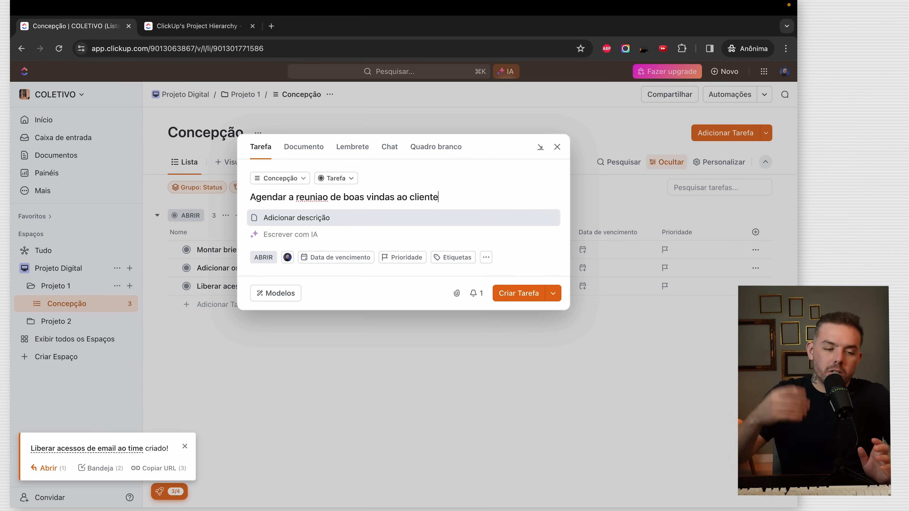
click(527, 287)
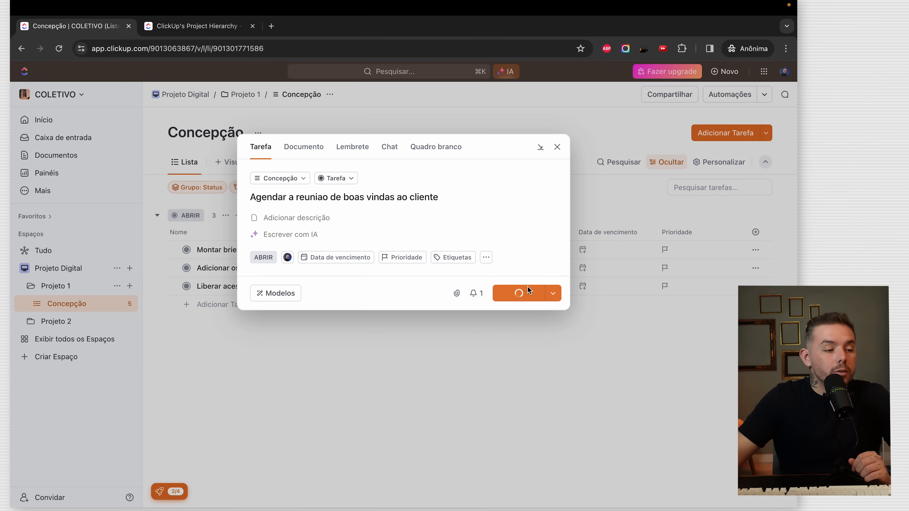
scroll(45, 300, up, 5)
scroll(49, 292, down, 5)
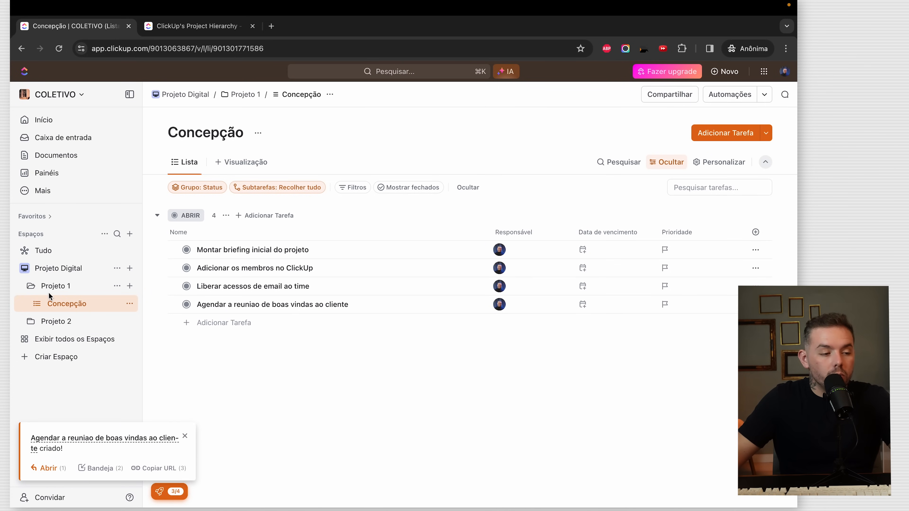
- Collapse the workspace sidebar and bring up the Prioridade column's menu in Concepção
scroll(62, 289, up, 5)
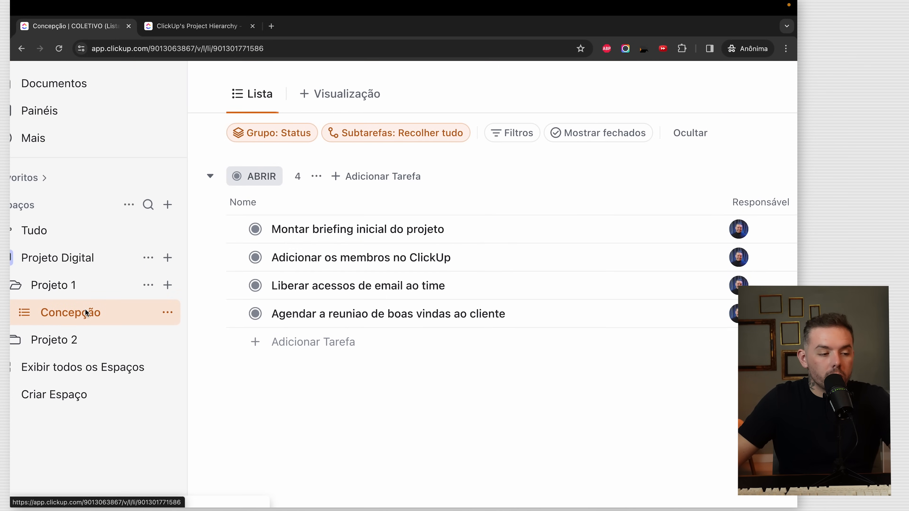
scroll(126, 308, down, 5)
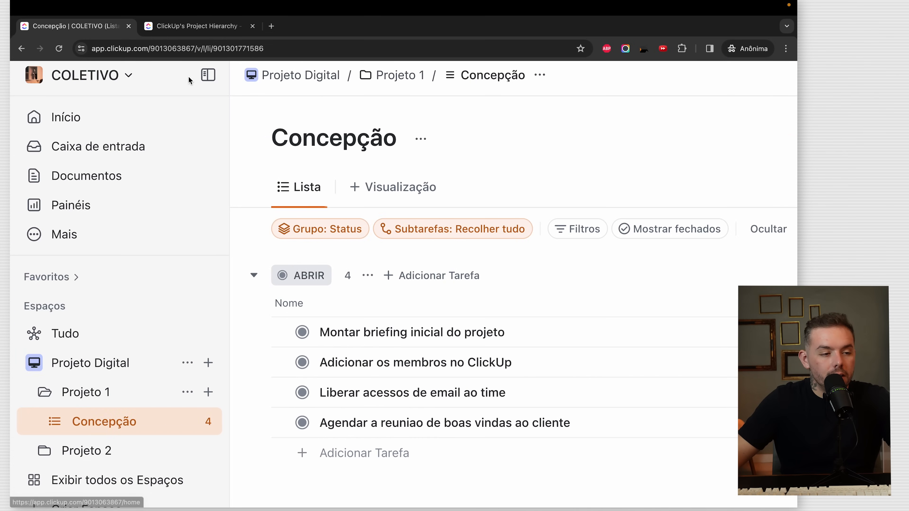
click(151, 74)
click(50, 91)
click(132, 96)
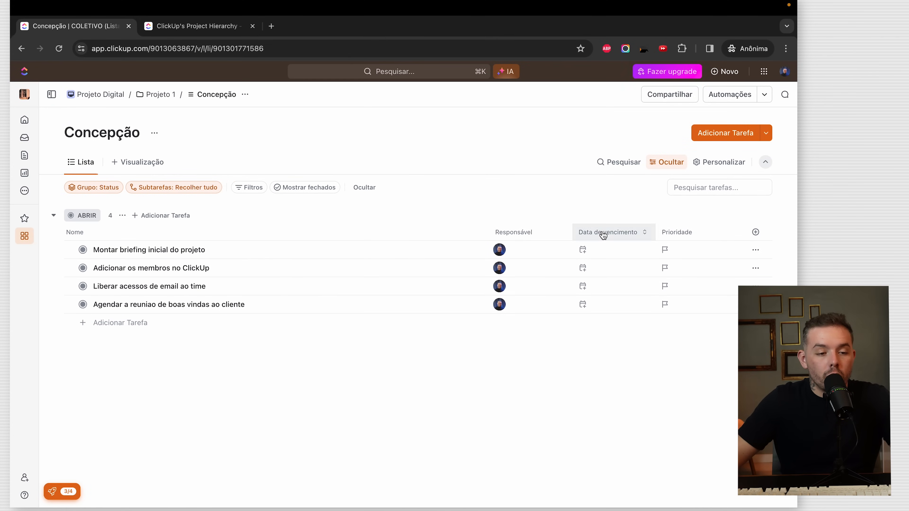
click(683, 236)
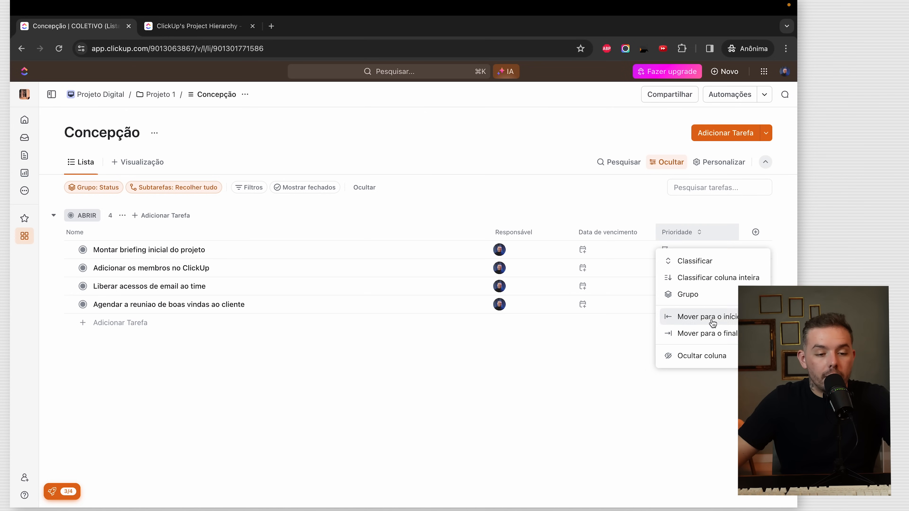
- Hide the Prioridade column from the Concepção list
click(688, 356)
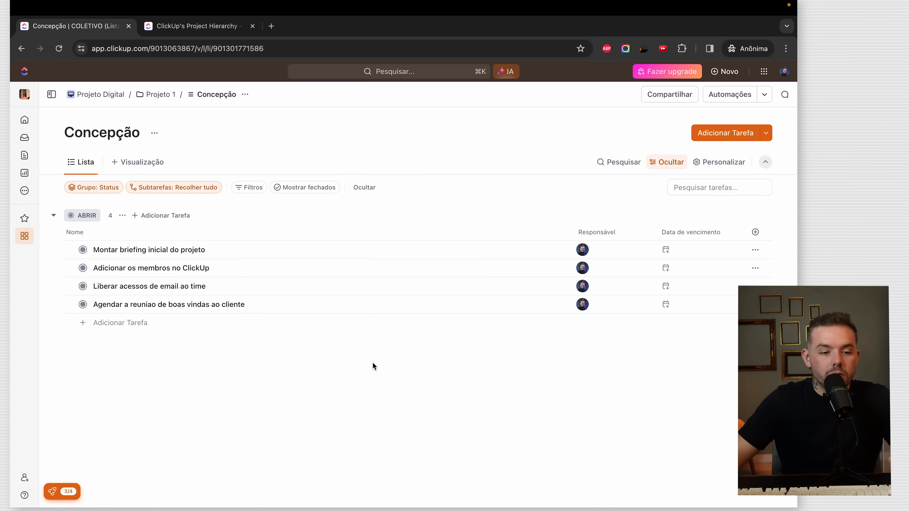
click(755, 232)
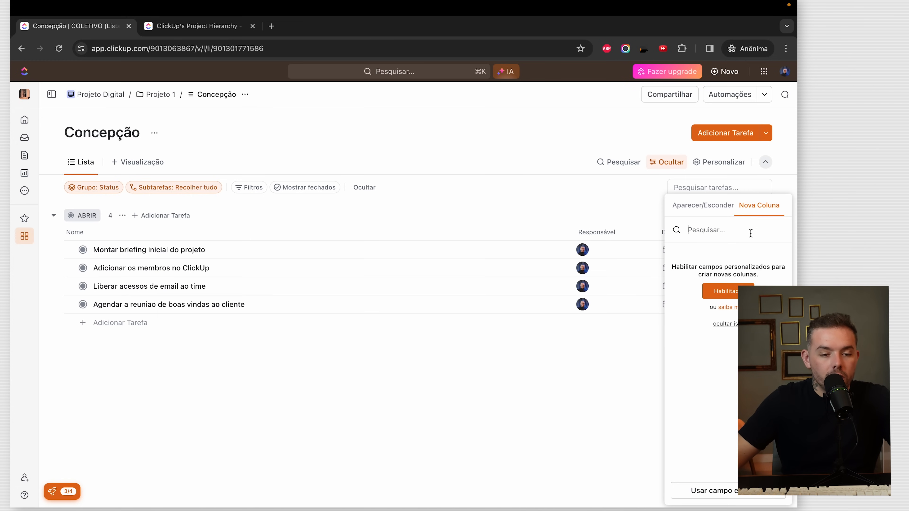
click(564, 411)
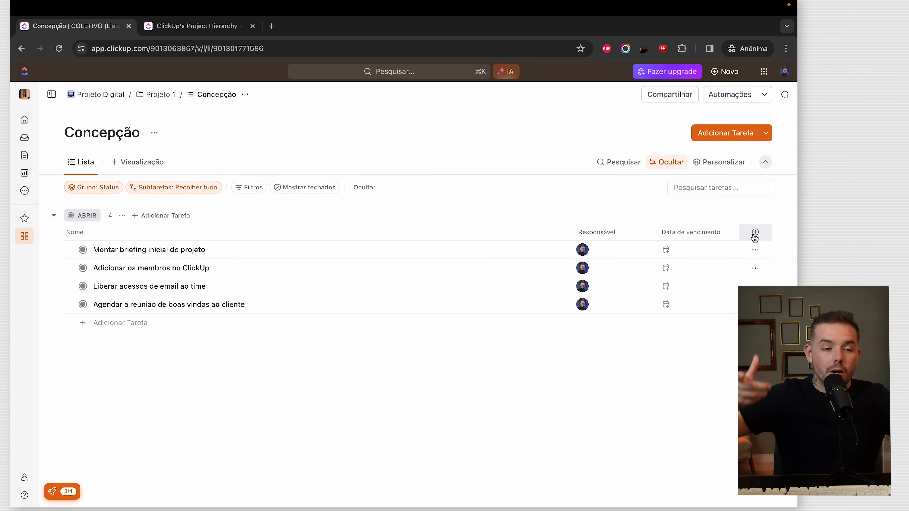
- Show the Status field as a column and move it before Responsável
click(755, 232)
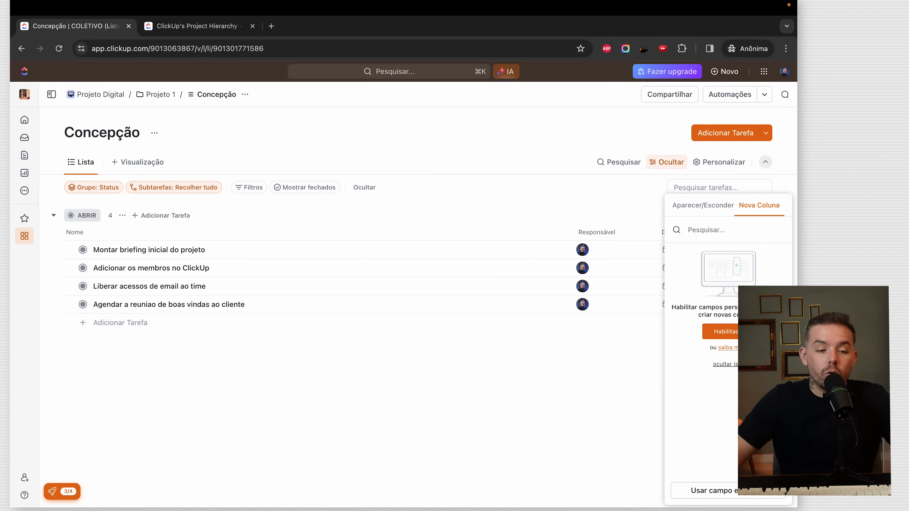
click(733, 332)
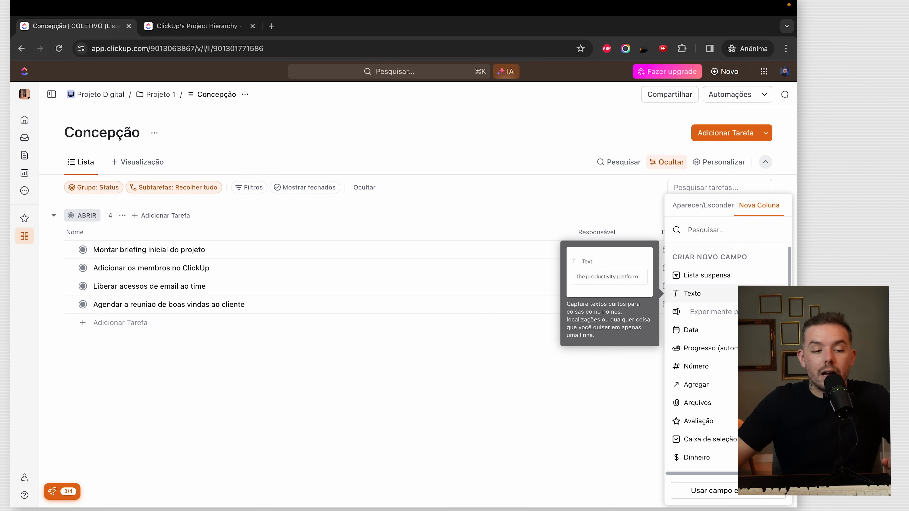
click(716, 207)
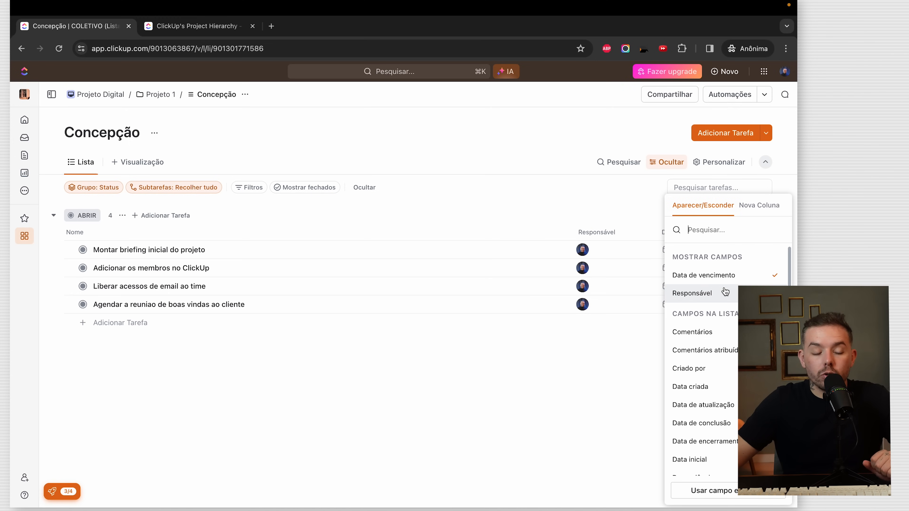
scroll(706, 350, down, 5)
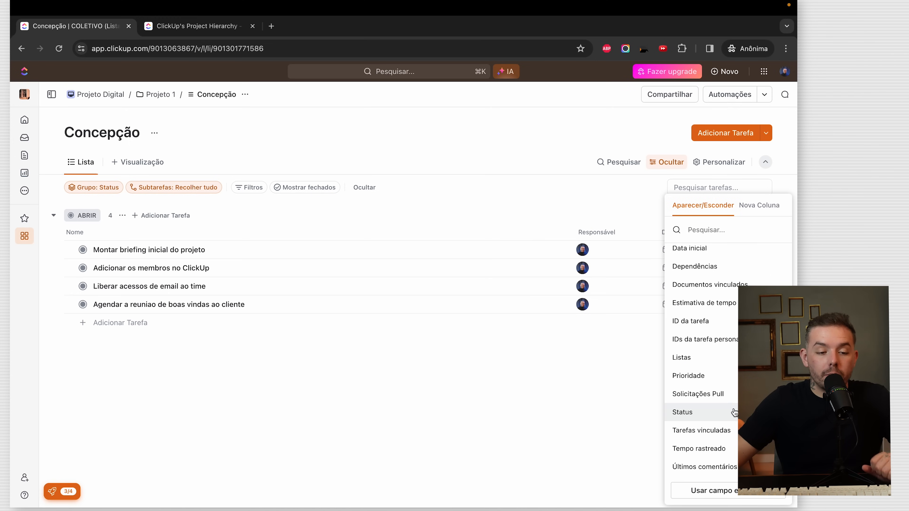
click(704, 413)
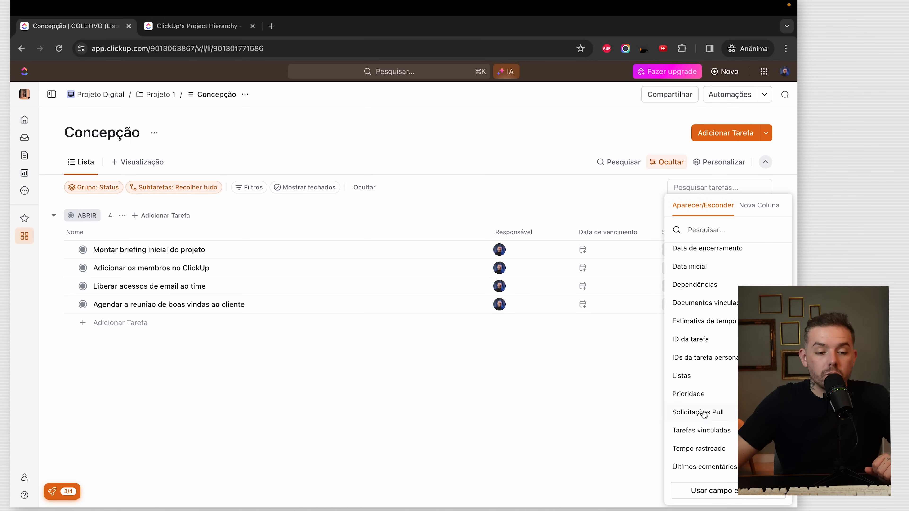
click(569, 381)
drag(675, 236, 465, 232)
- Open the first task's status choices and the Projeto 1 status settings
click(518, 250)
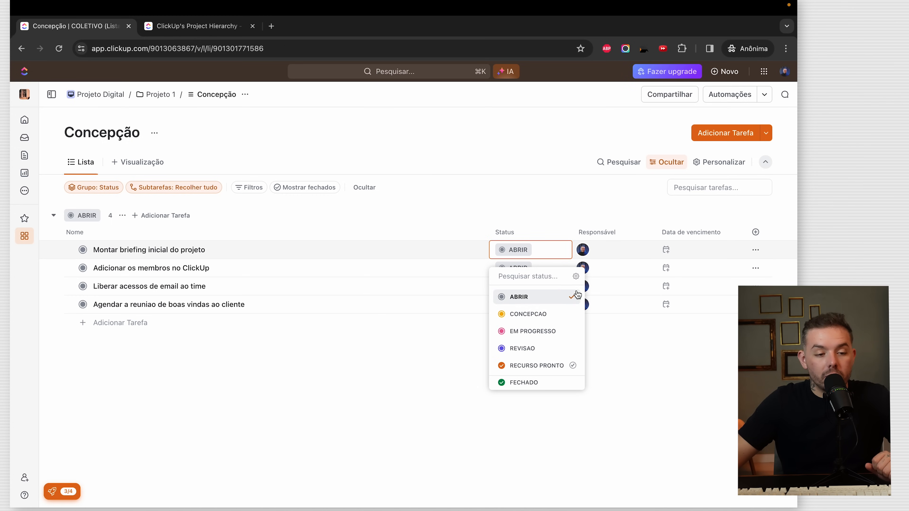
click(575, 277)
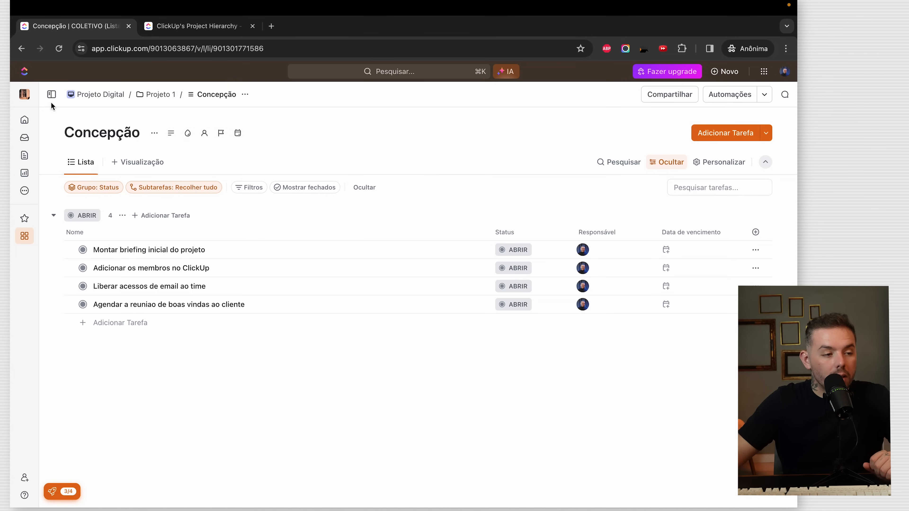
click(51, 95)
- Change the ABRIR status colour to red in Projeto Digital's space settings, then reload
click(115, 268)
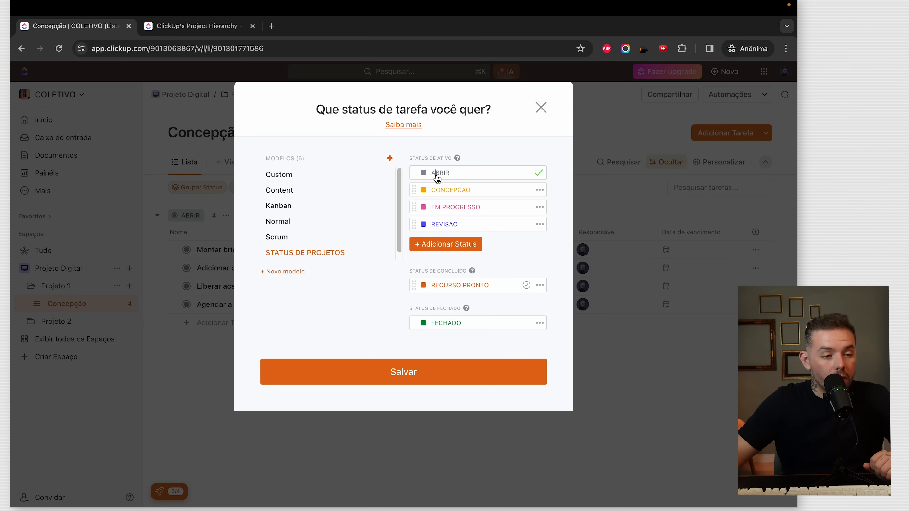
click(424, 173)
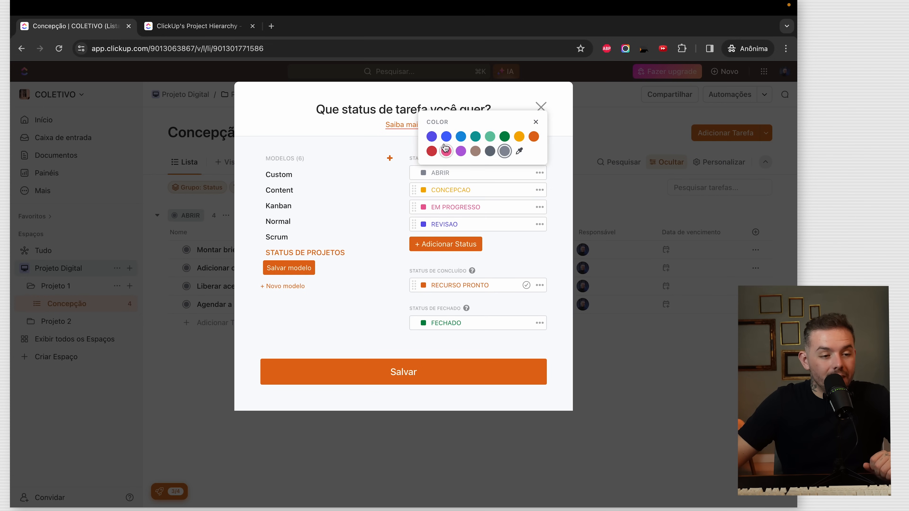
click(293, 275)
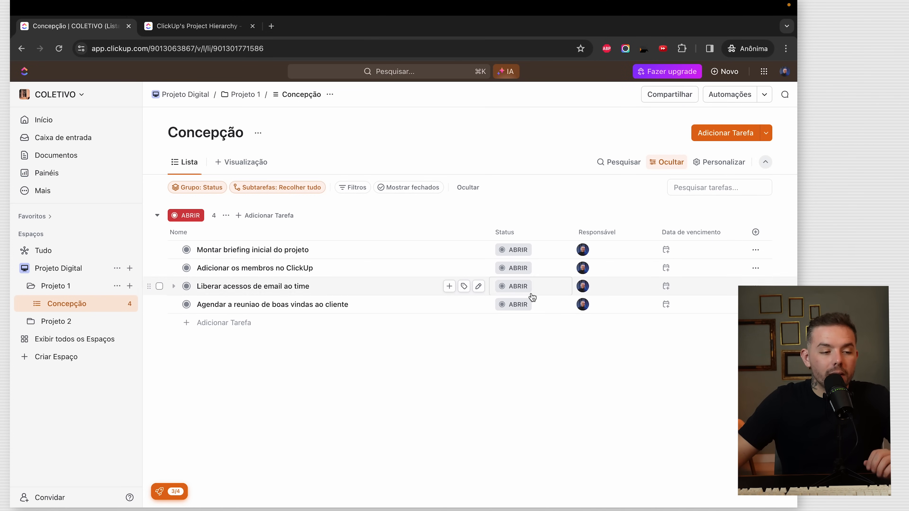
click(61, 50)
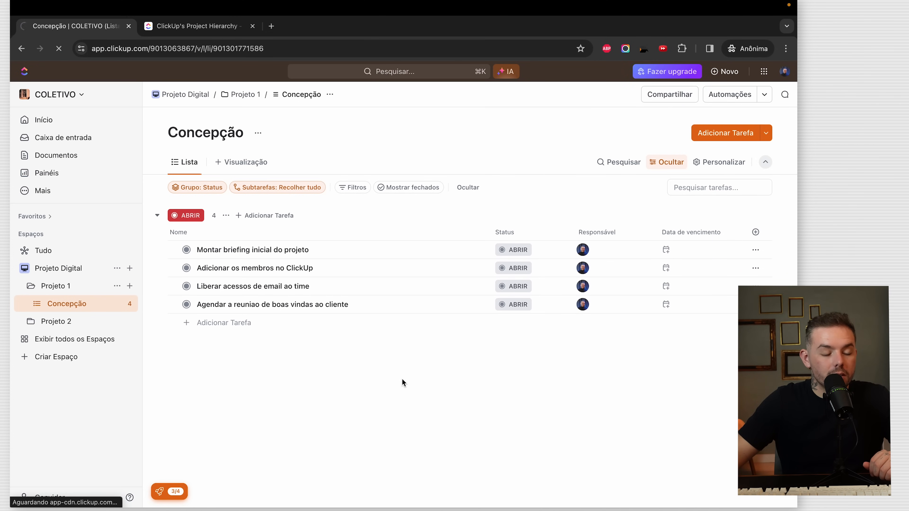
click(129, 94)
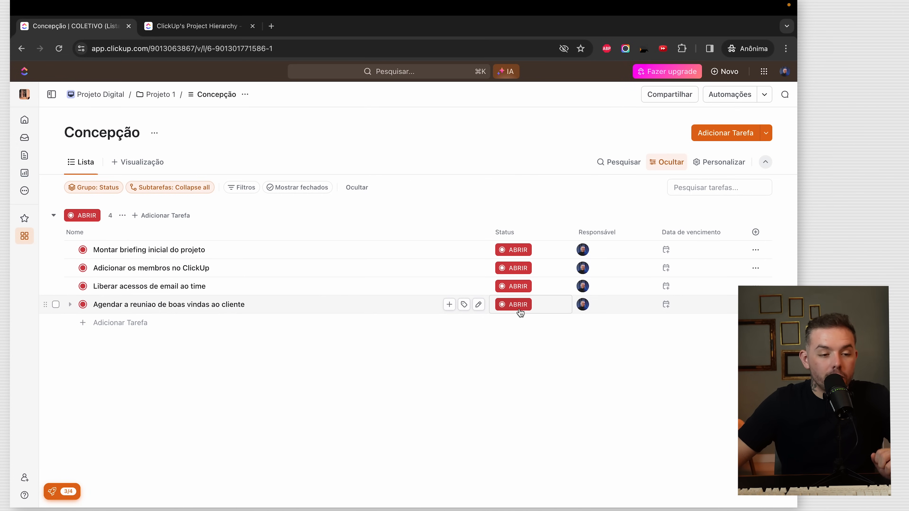
- Rename ABRIR to A FAZER in Projeto Digital's task statuses and reload the list
click(523, 251)
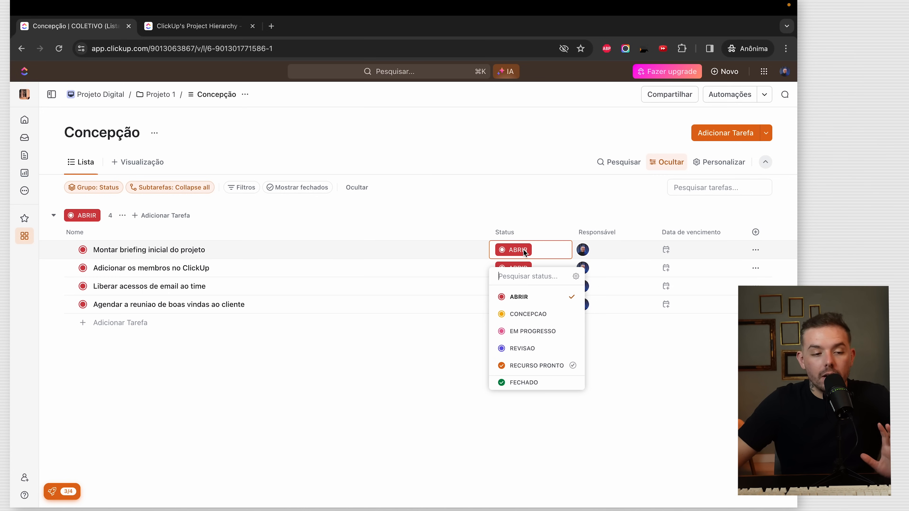
click(415, 412)
click(53, 92)
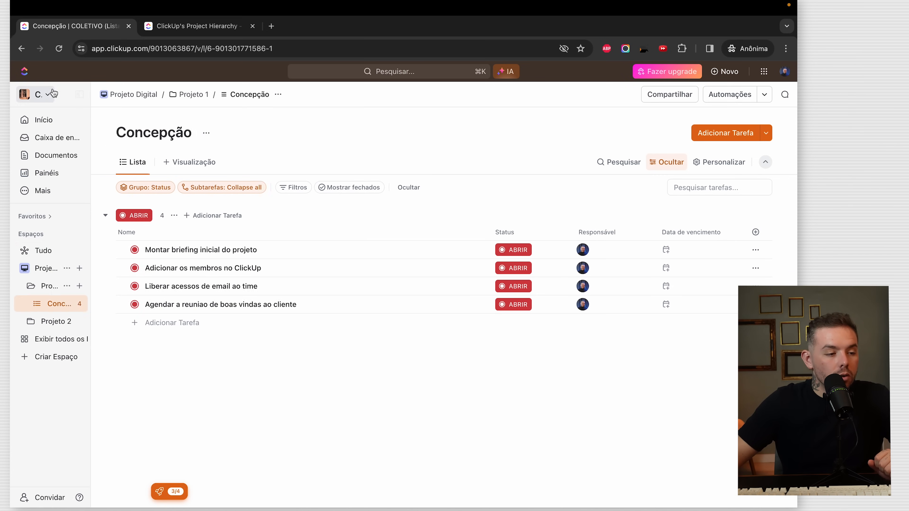
click(115, 268)
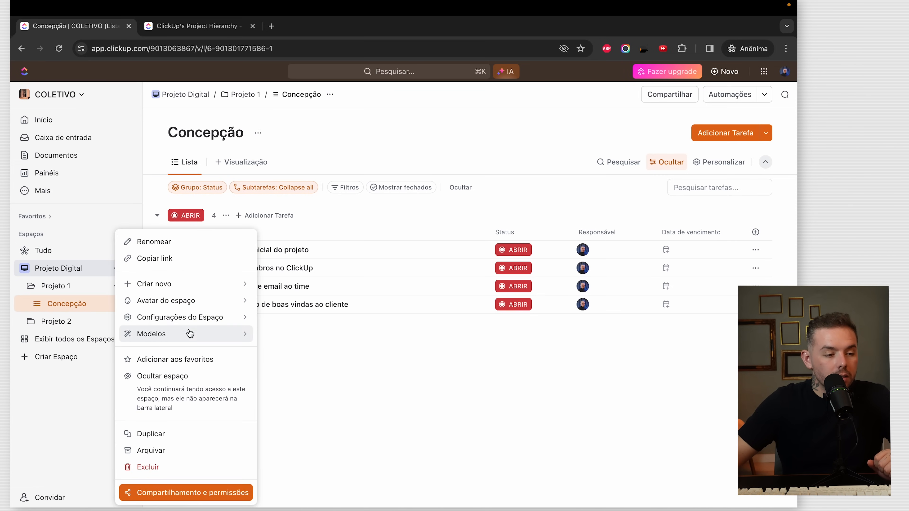
mouse_move(203, 318)
click(324, 387)
text(A FAZER)
key(Return)
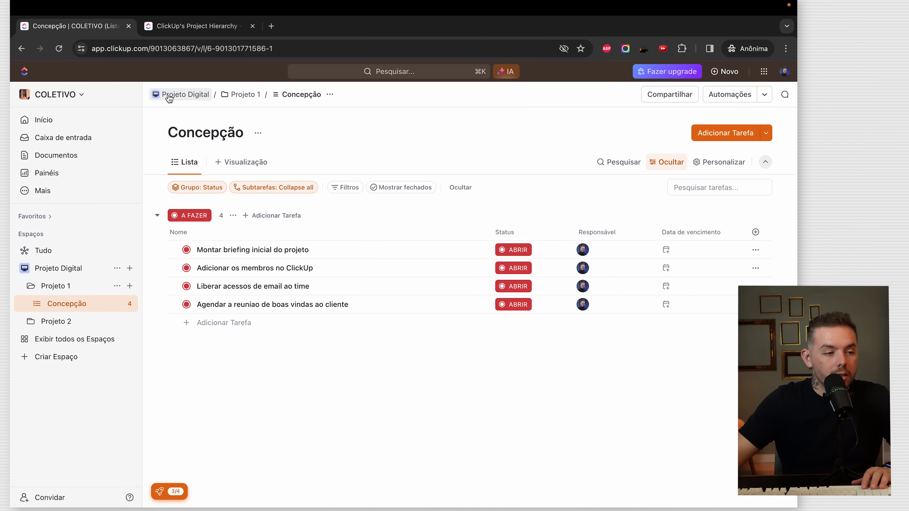
click(60, 50)
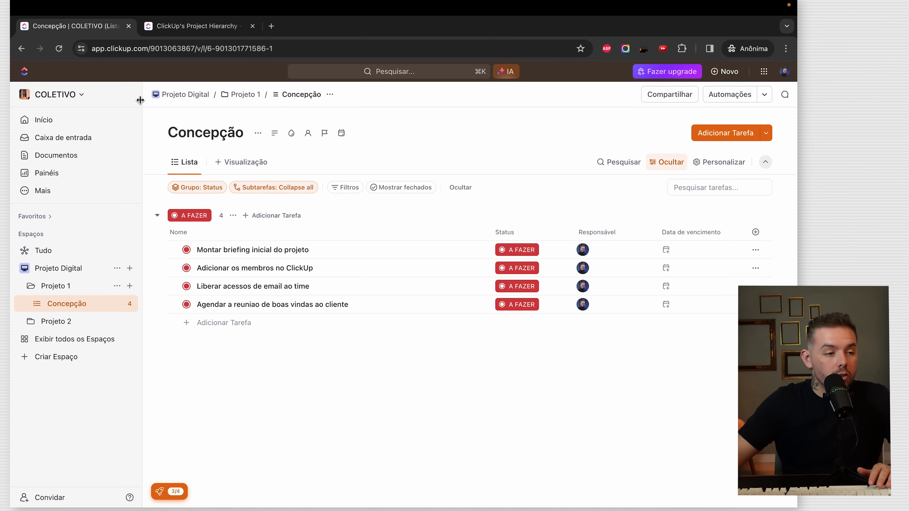
click(133, 94)
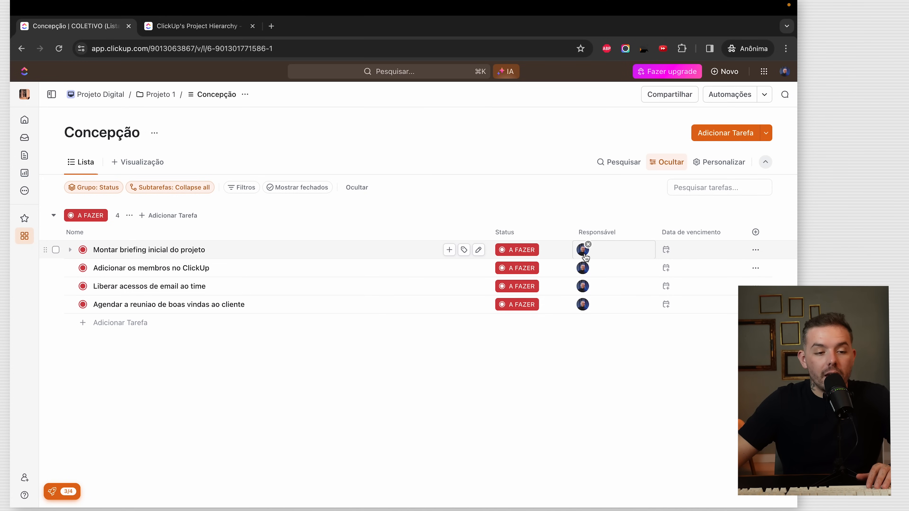
- Set the assignee profile's Função to Diretor de Marketing and close the profile panel
click(586, 257)
click(682, 309)
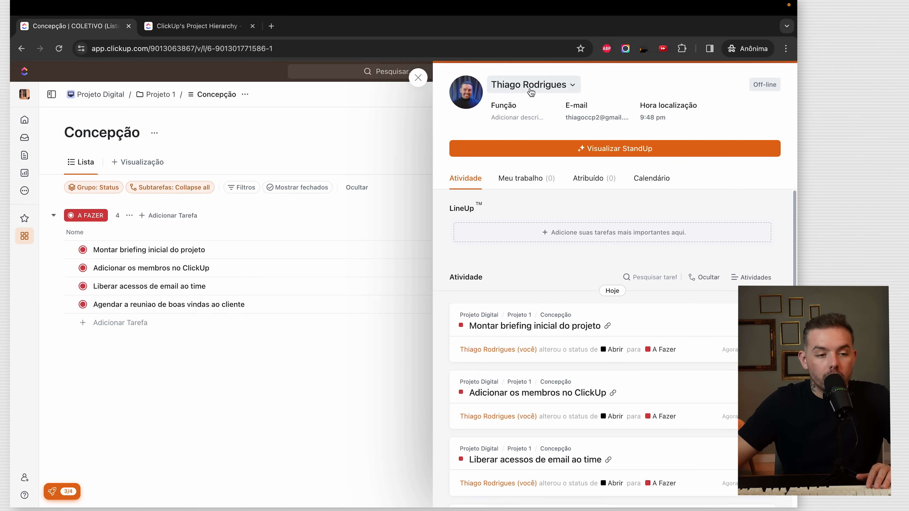
click(547, 86)
click(641, 94)
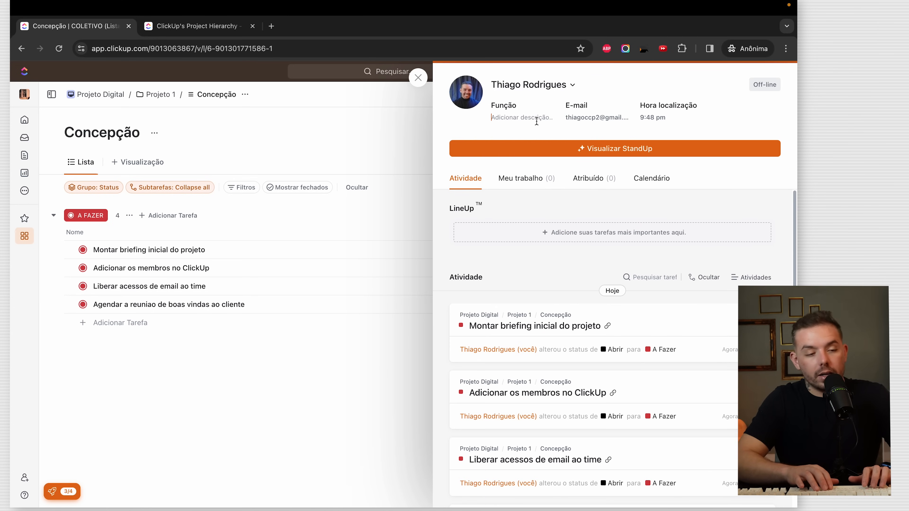
text(Diretor de Marketing)
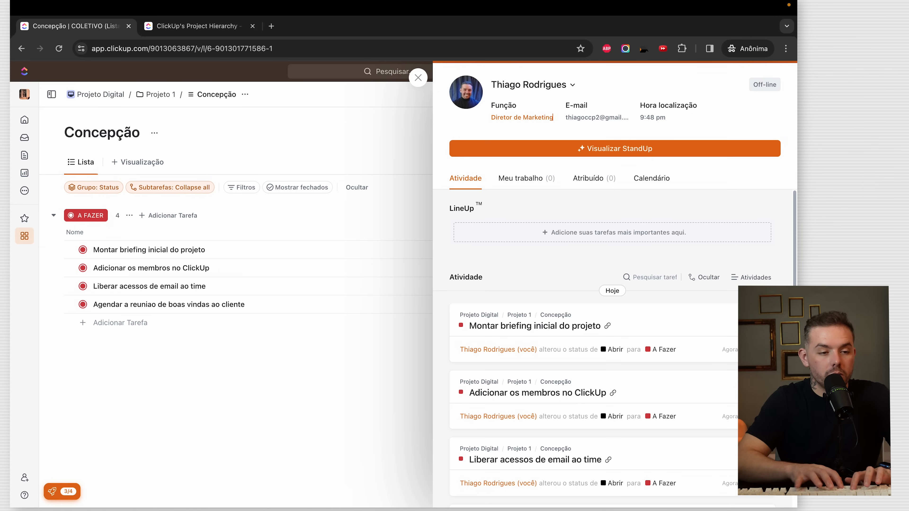
key(Return)
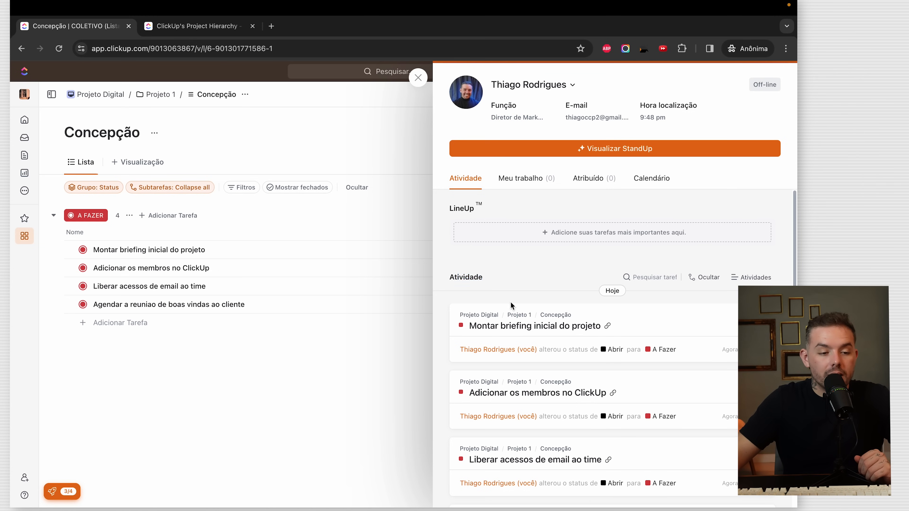
scroll(513, 308, down, 8)
scroll(541, 336, up, 8)
scroll(532, 241, down, 1)
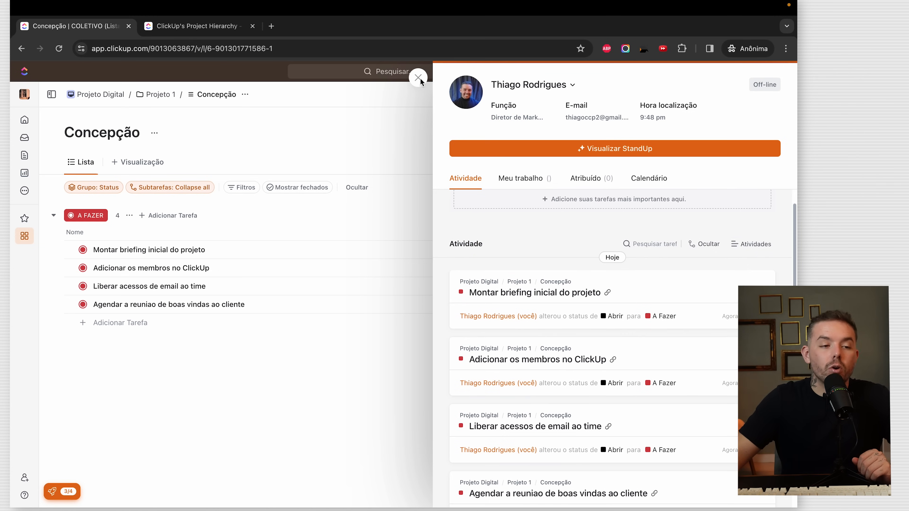
click(419, 79)
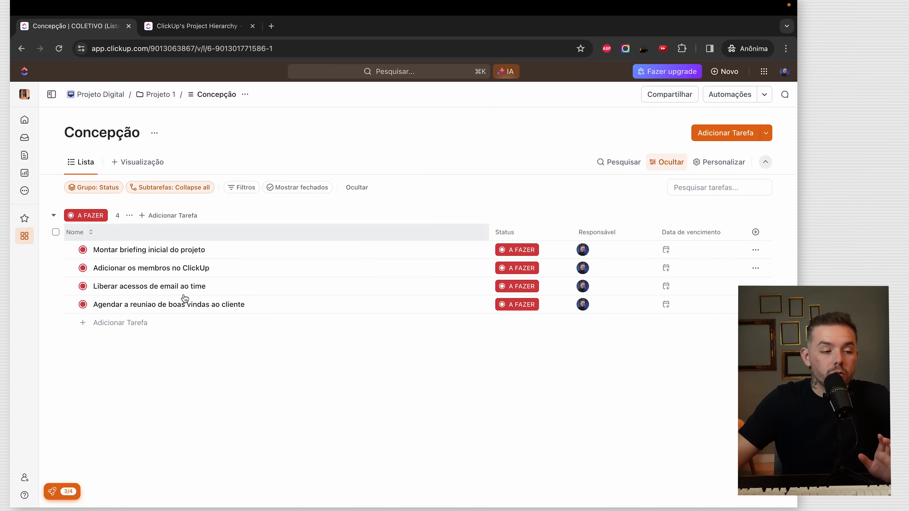
- Add a Data inicial column and place it before Data de vencimento
click(755, 232)
click(724, 207)
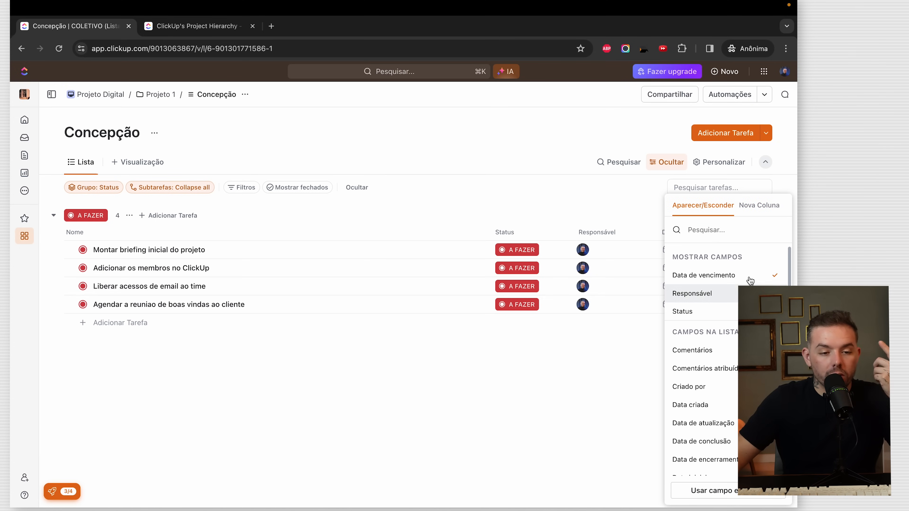
text(data)
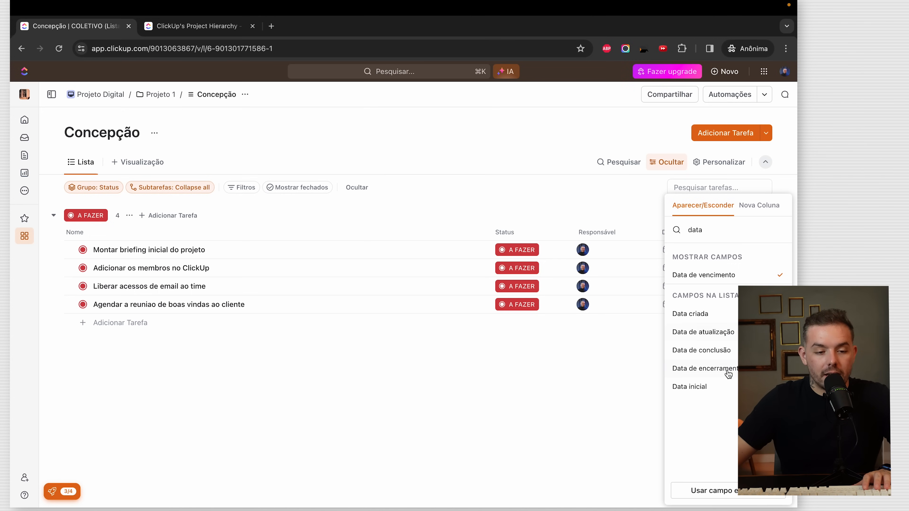
click(721, 386)
drag(674, 235, 596, 238)
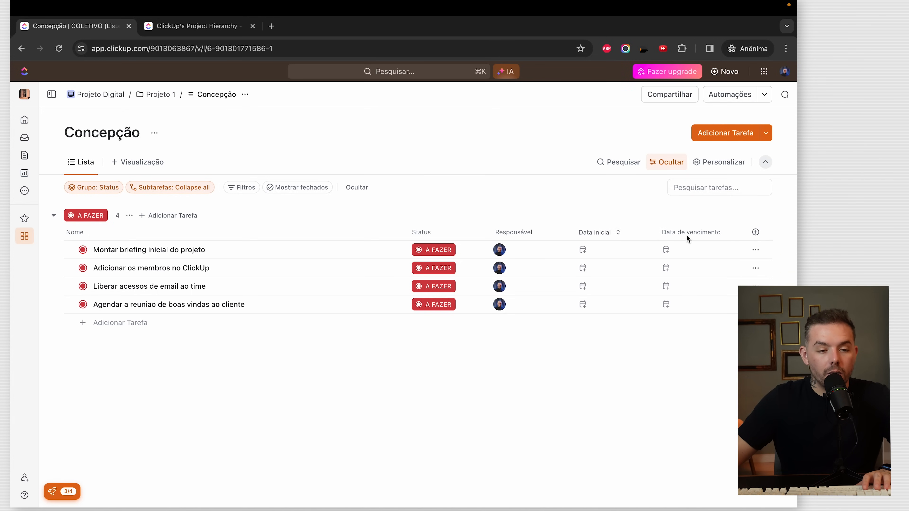
- Add a Comentários column to the Concepção list
click(755, 232)
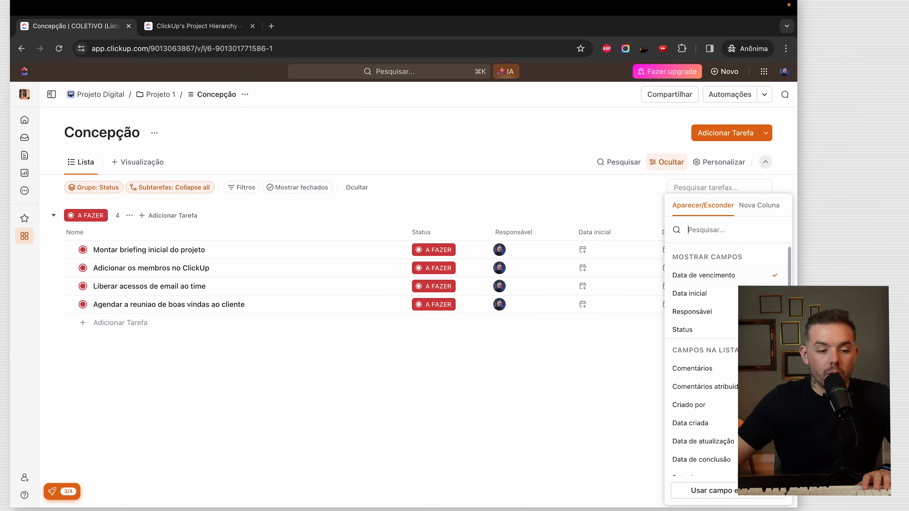
click(719, 371)
click(522, 379)
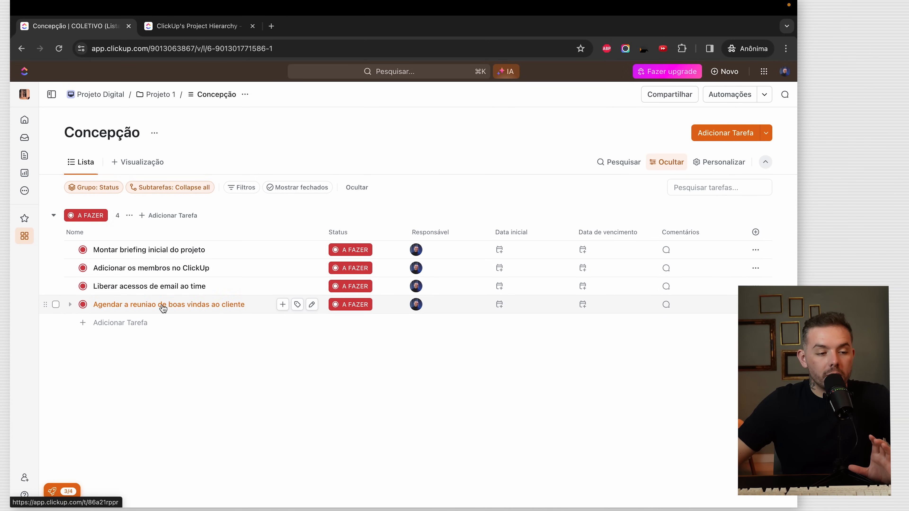
- Set three tasks' statuses to CONCEPCAO, EM PROGRESSO and REVISAO respectively
click(354, 269)
click(362, 332)
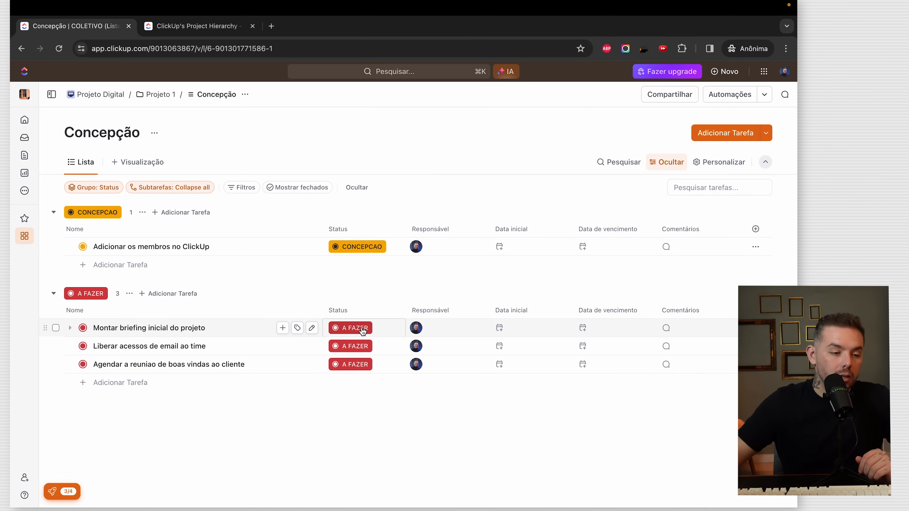
click(362, 349)
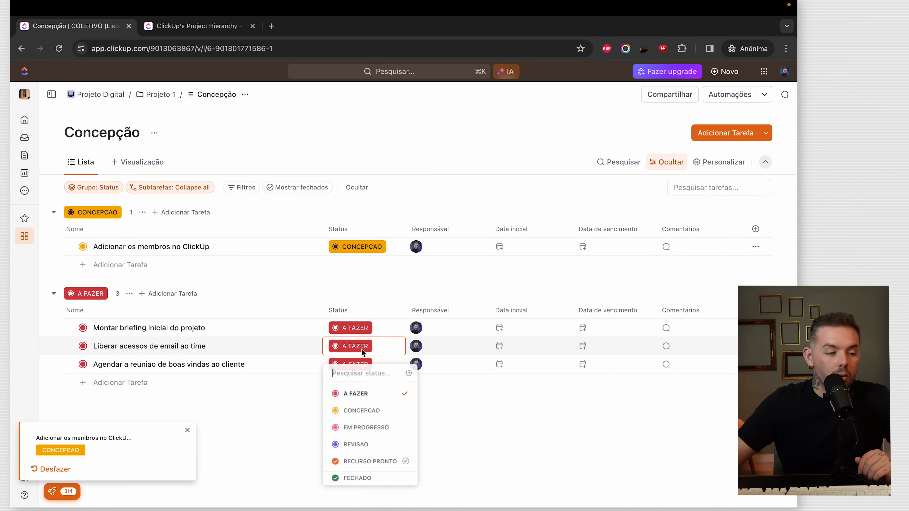
click(380, 436)
click(362, 428)
click(363, 463)
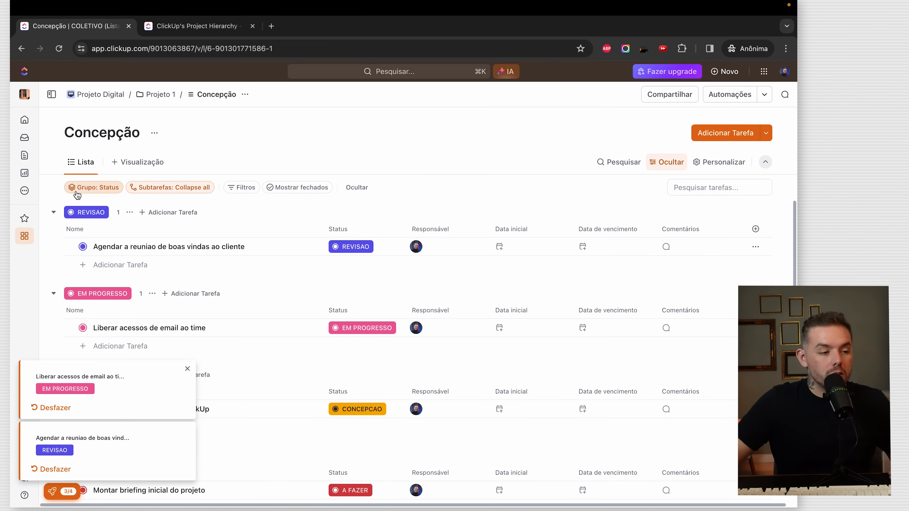
- Group the list by Status in order and save the view for everyone
click(85, 190)
click(103, 246)
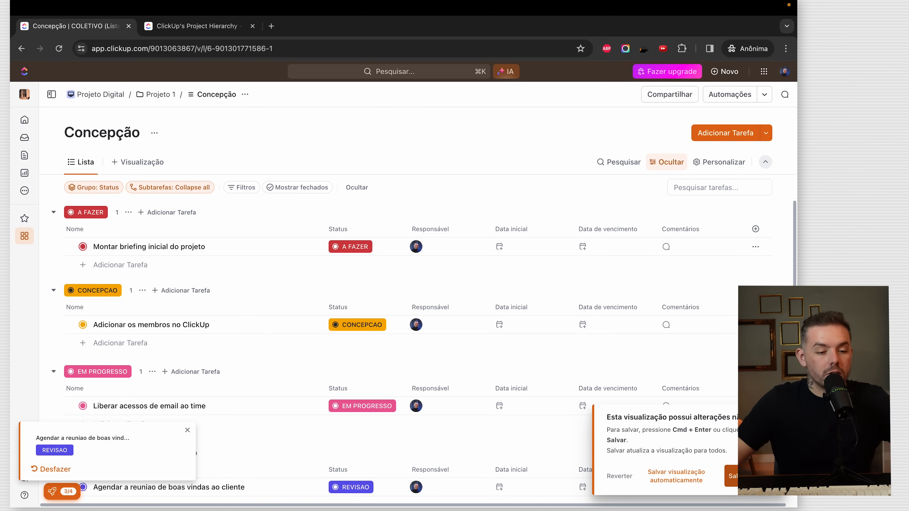
click(746, 476)
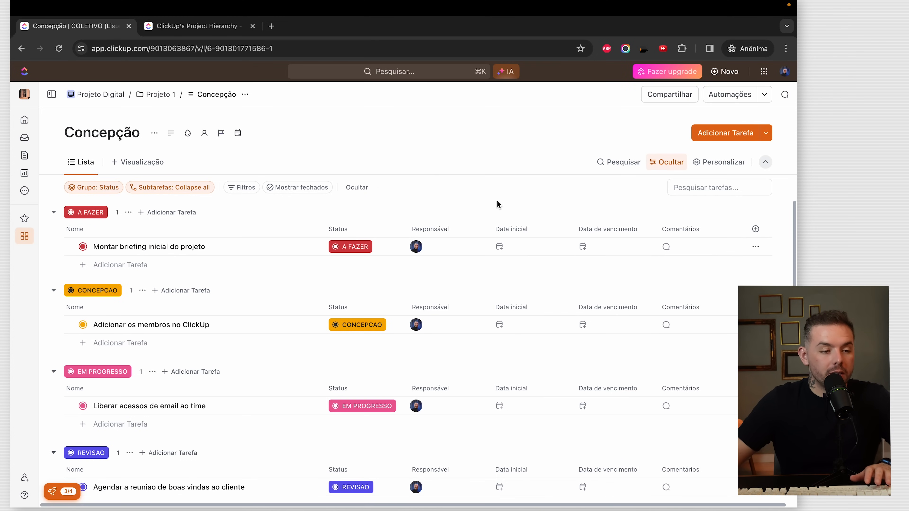
- Create the task 'Definir time responsavel' in Concepção
click(727, 134)
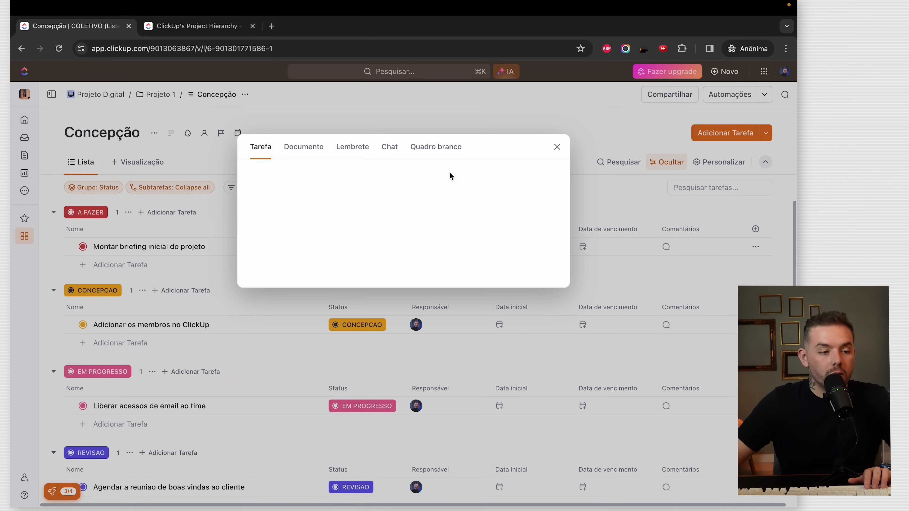
text(D)
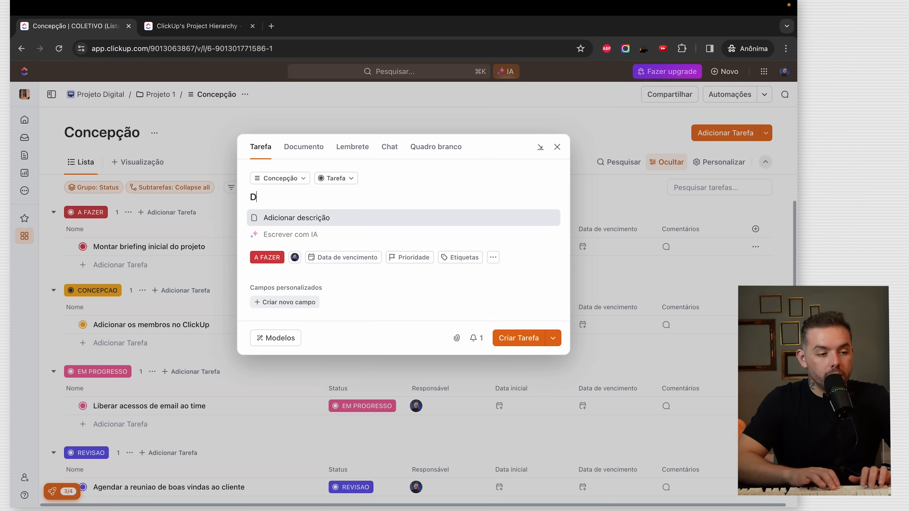
text(efinir time responsavel)
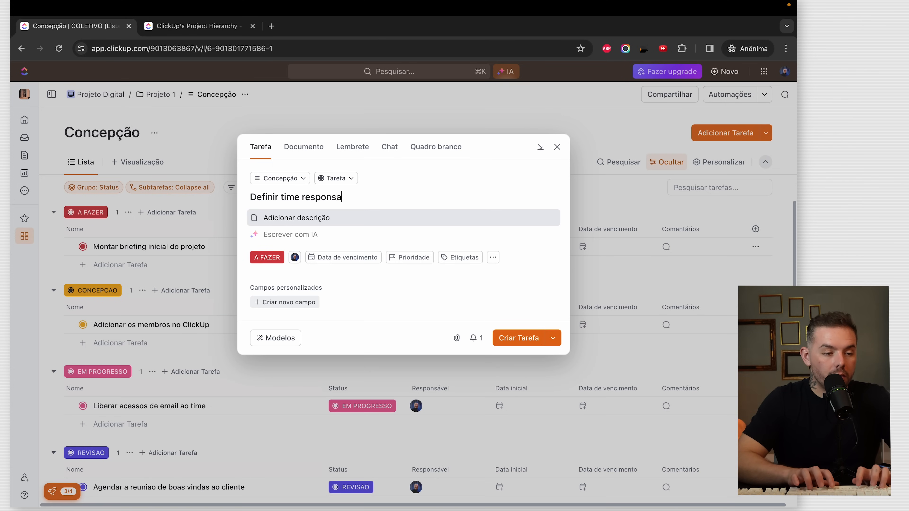
key(Return)
key(super+Return)
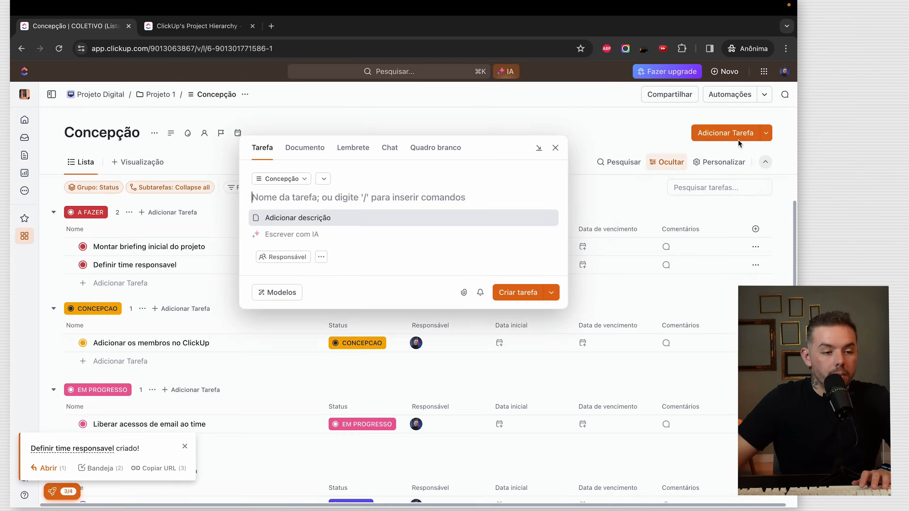
- Create the task 'Apresentacao e aprovacao de verba para marketing'
text(Ap)
text(rovacao de)
key(BackSpace)
key(BackSpace)
key(BackSpace)
key(BackSpace)
key(BackSpace)
key(BackSpace)
key(BackSpace)
key(BackSpace)
key(BackSpace)
key(BackSpace)
key(BackSpace)
text(resentacao de verba para marketing)
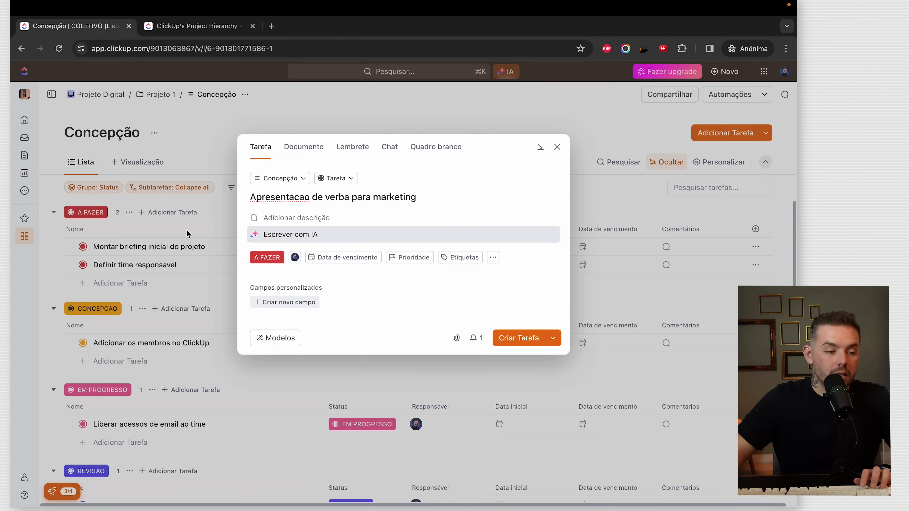
click(313, 197)
text(e aprovacao)
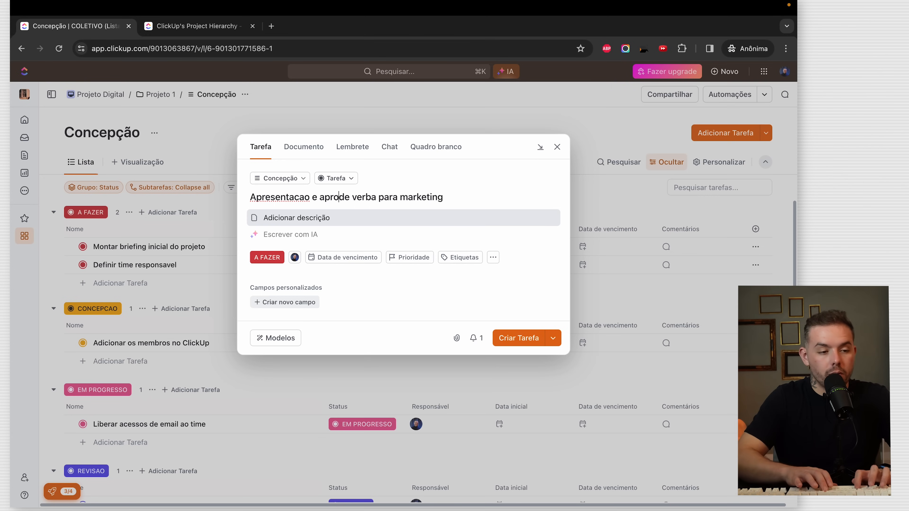
click(517, 340)
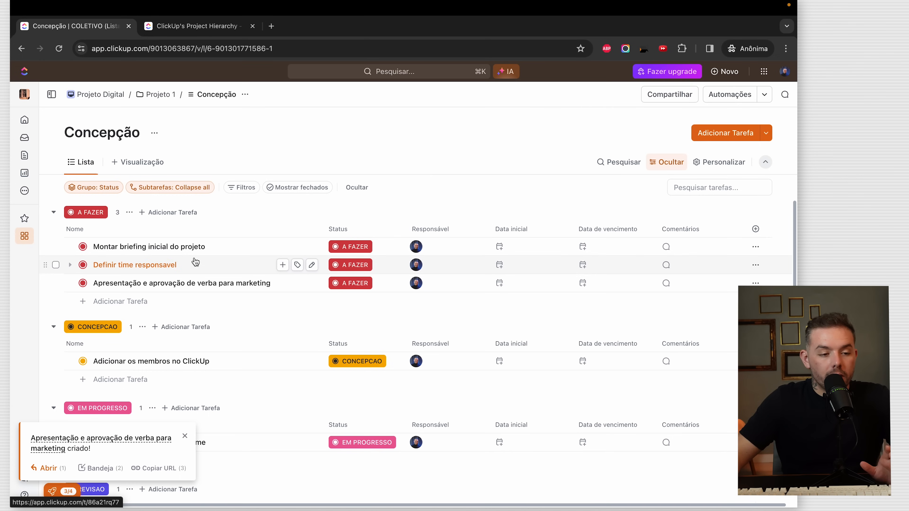
- Date the A FAZER tasks: briefing 17–20 Jan, time responsavel tomorrow–28th, verba 31 Jan–7 Feb
click(502, 249)
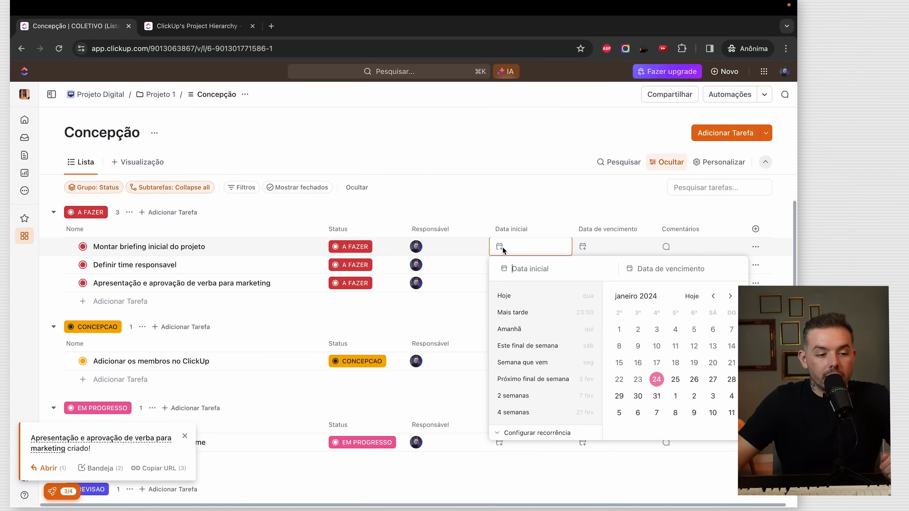
click(656, 369)
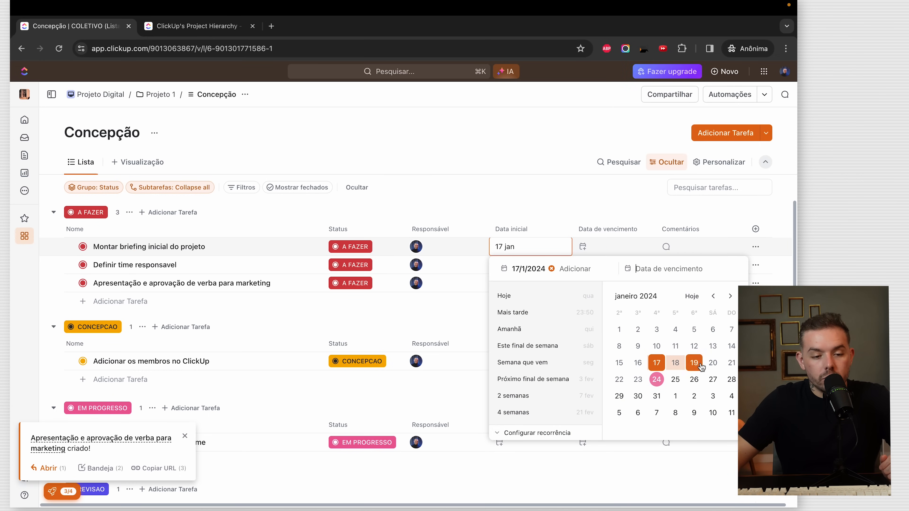
click(713, 362)
click(565, 210)
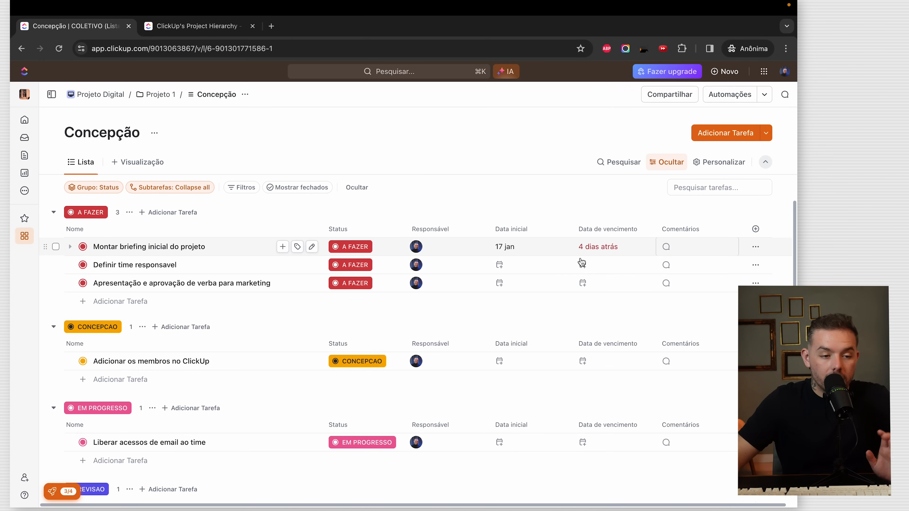
click(499, 265)
click(678, 400)
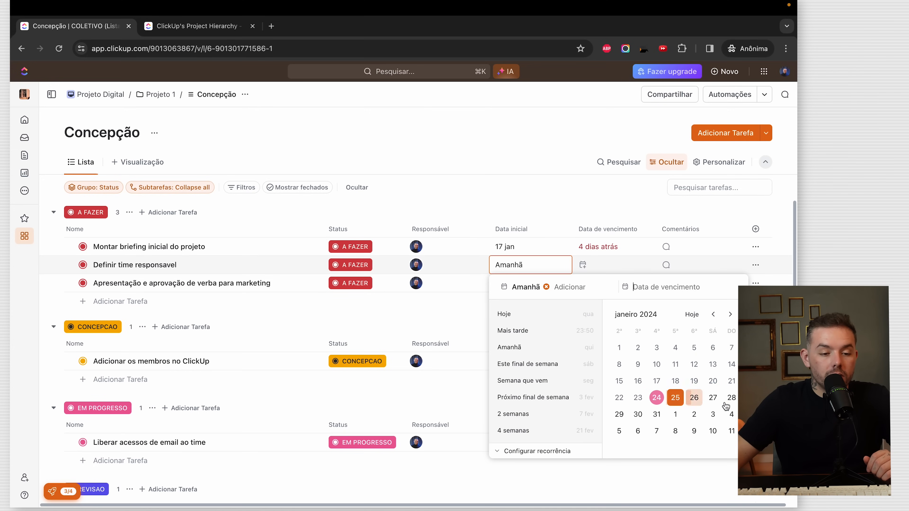
click(550, 211)
click(505, 290)
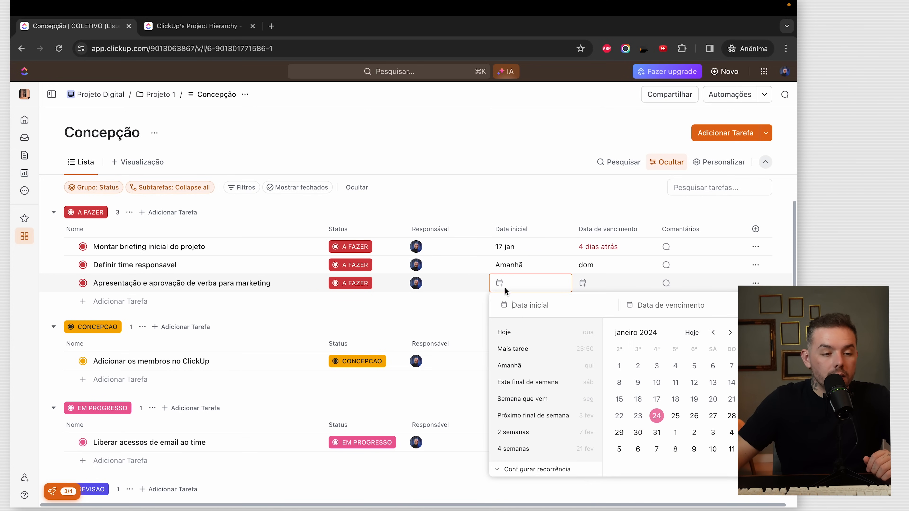
click(657, 432)
click(656, 449)
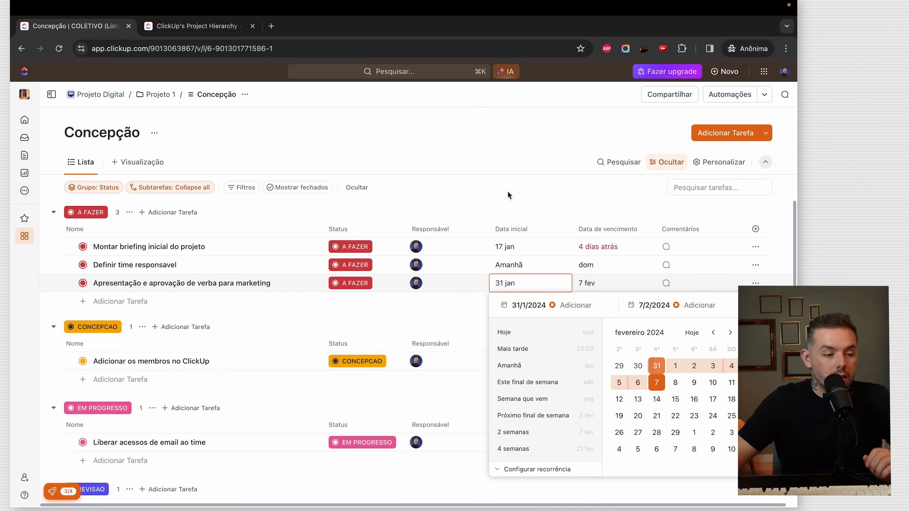
click(508, 180)
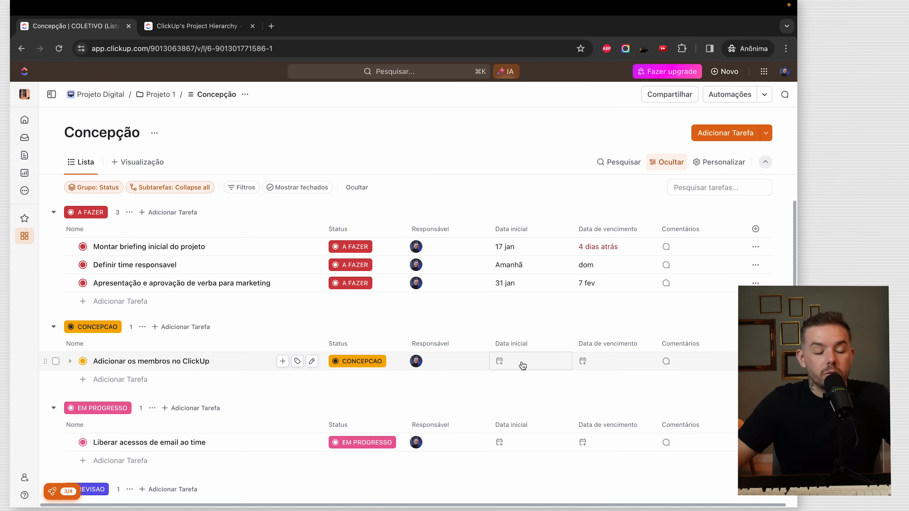
- Give Adicionar os membros no ClickUp a start of yesterday (23rd) and due Friday 26th
scroll(517, 253, down, 1)
scroll(519, 273, up, 1)
scroll(521, 290, down, 1)
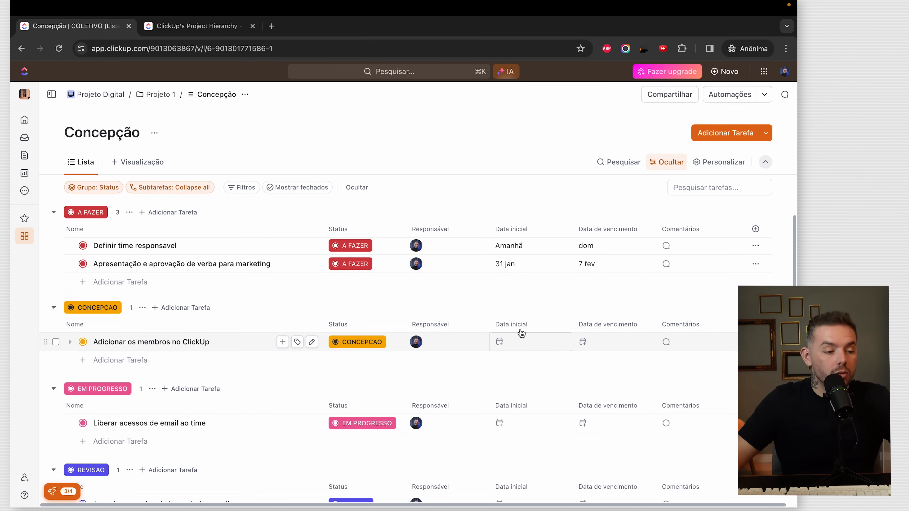
click(514, 344)
click(638, 271)
click(694, 271)
click(607, 374)
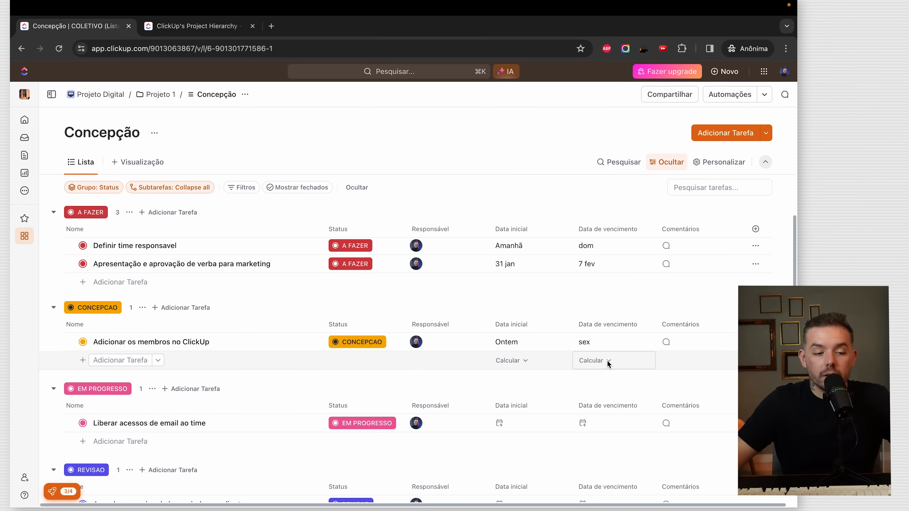
scroll(618, 320, up, 1)
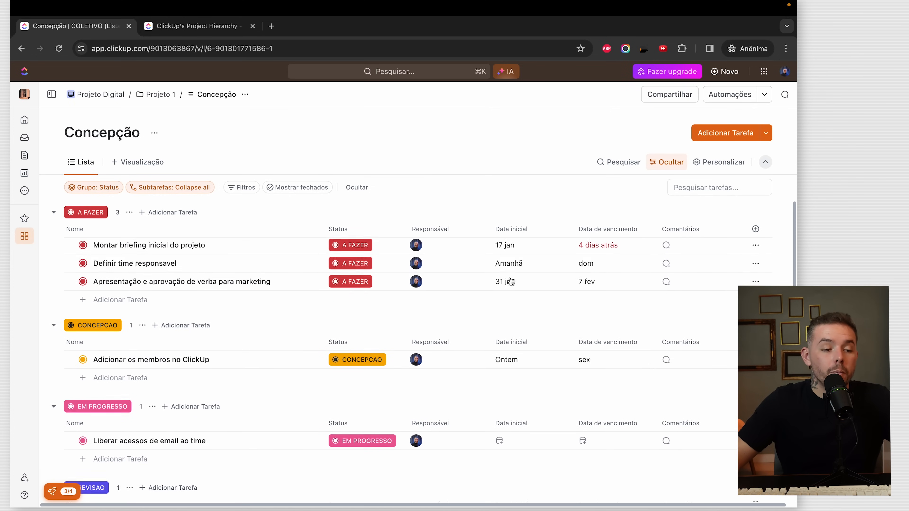
- Comment on Montar briefing inicial do projeto, mentioning yourself and asking why it's late
click(672, 250)
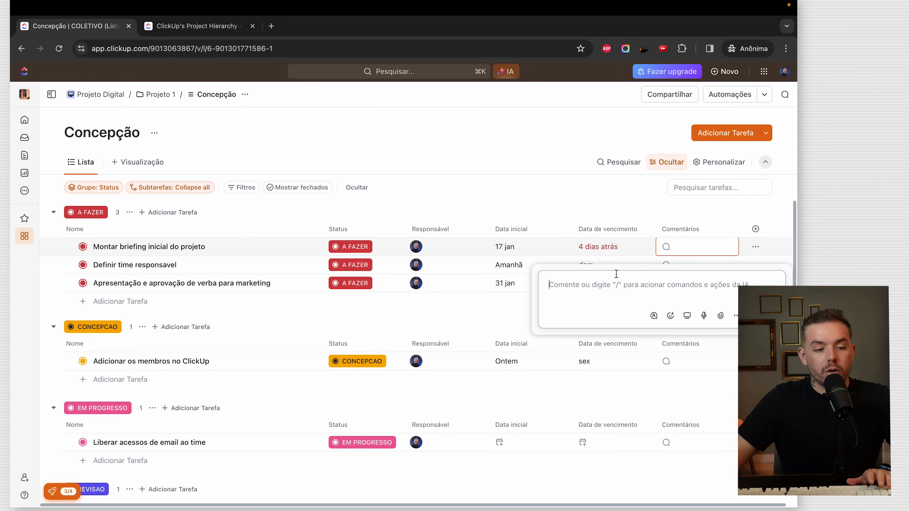
text(@)
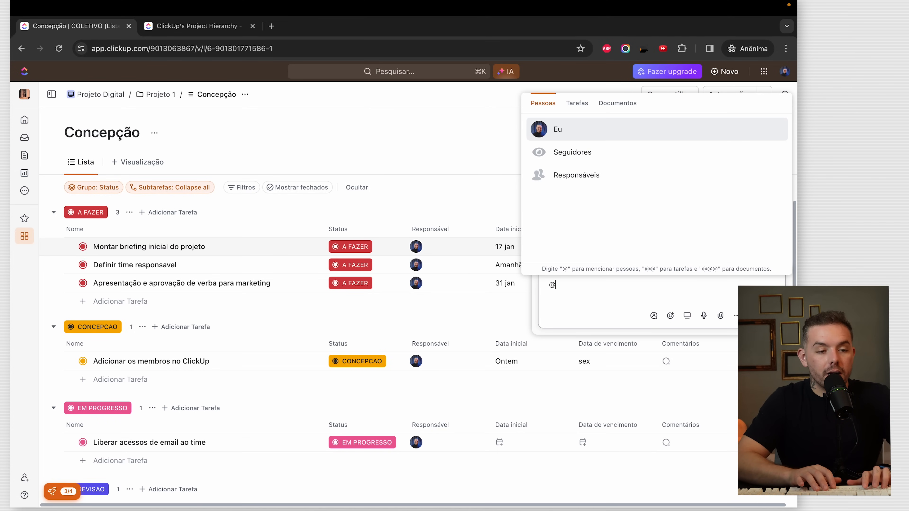
key(Return)
text(qual é o motivo des)
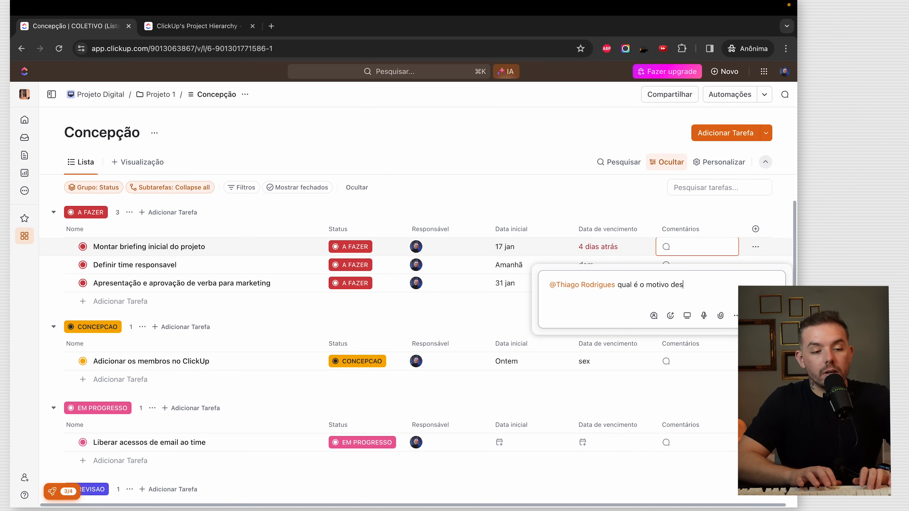
text(sa tarefa estar at)
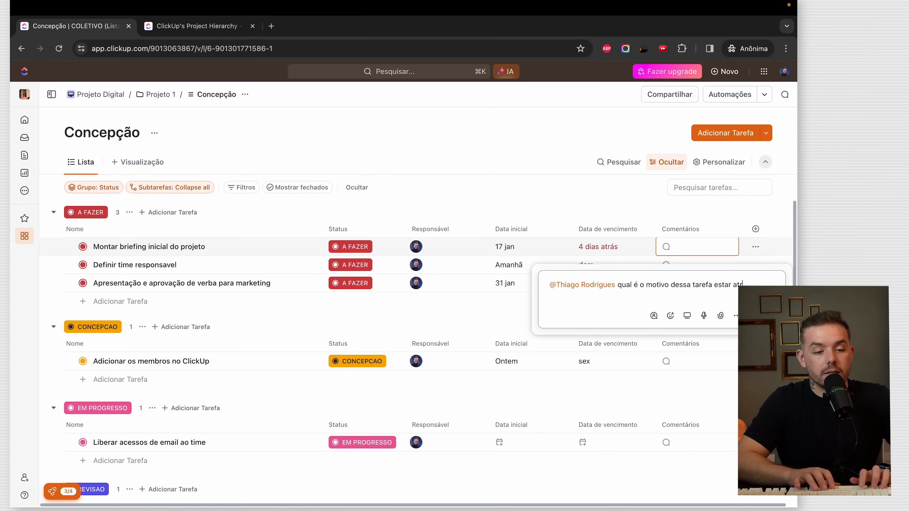
text(rasdo? a)
text(brass)
key(Return)
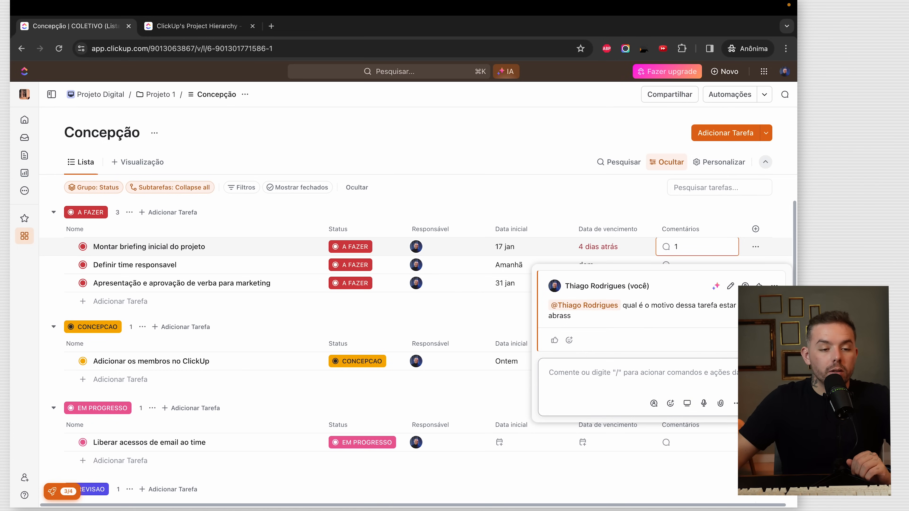
- Reopen the task's comment thread and try the Gravar clipe de tela option
click(578, 188)
click(668, 248)
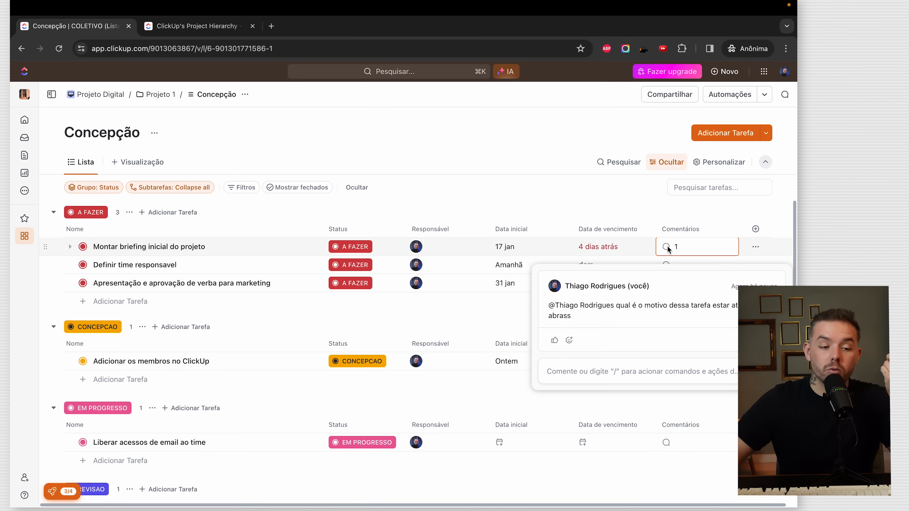
click(620, 361)
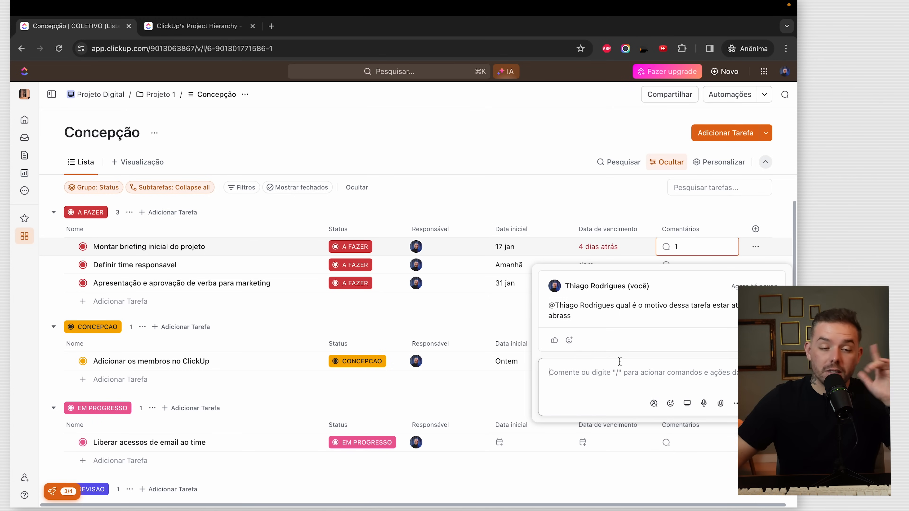
click(686, 404)
click(603, 395)
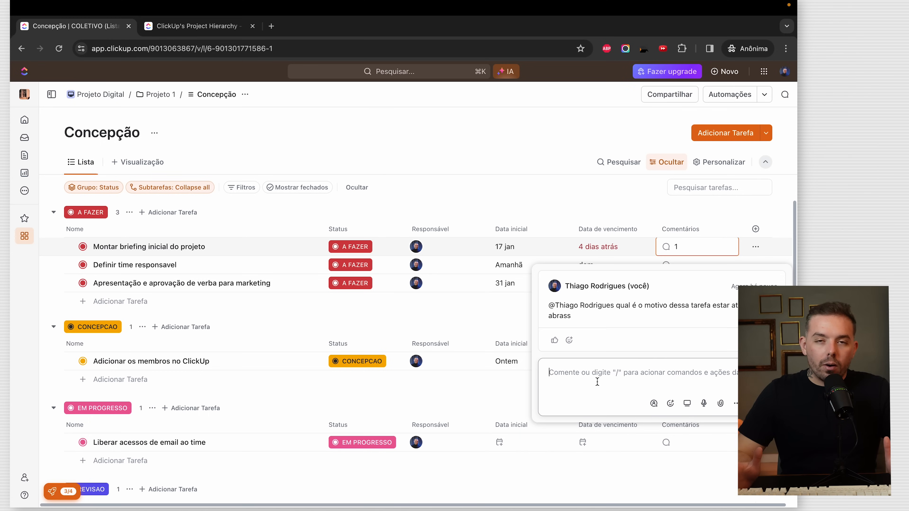
click(686, 404)
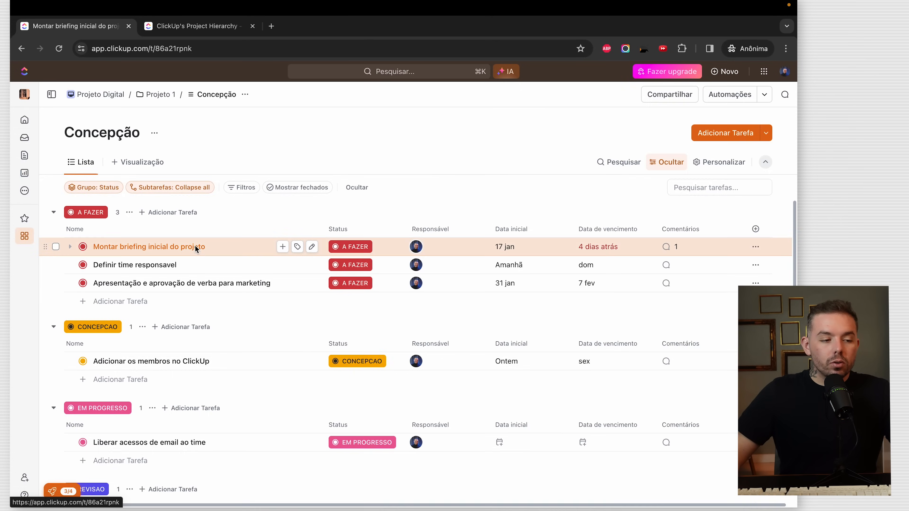
- Open Montar briefing inicial do projeto's detail page to view its comment activity
click(197, 247)
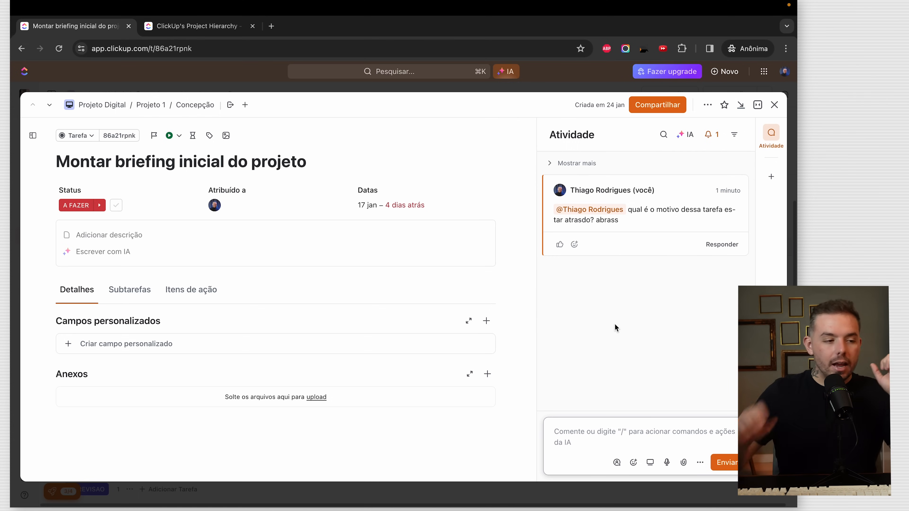
- Reply to the late-task comment and post it in the thread
click(238, 163)
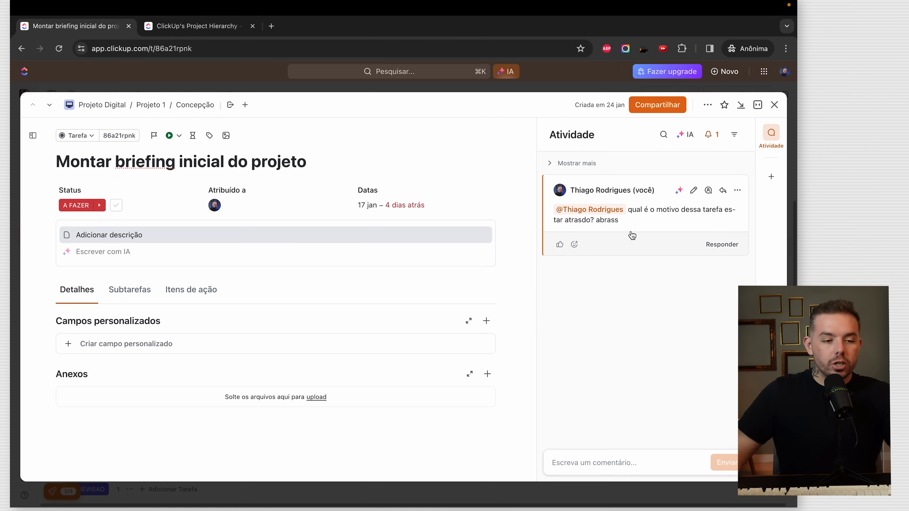
click(713, 246)
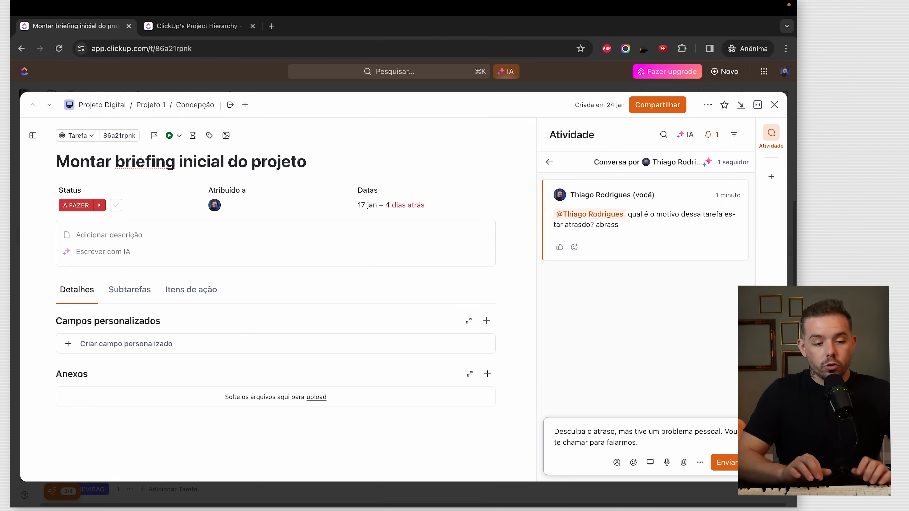
key(Return)
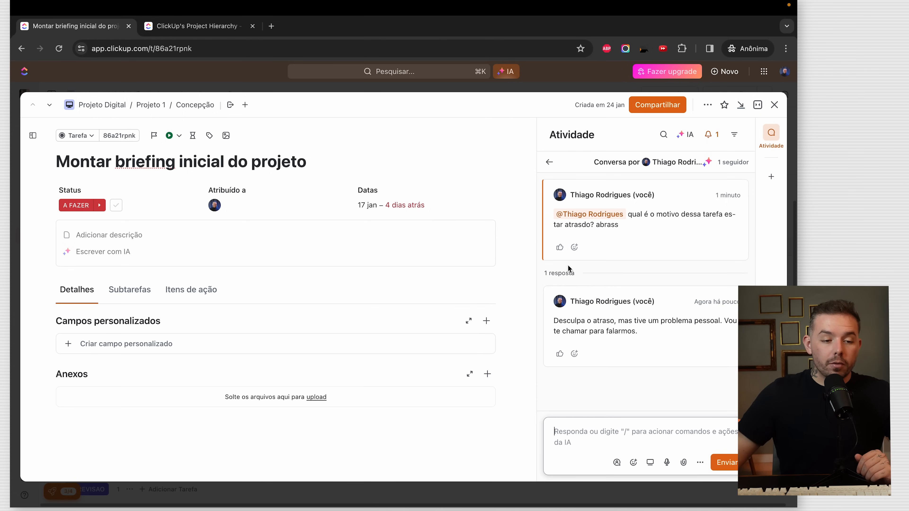
click(551, 163)
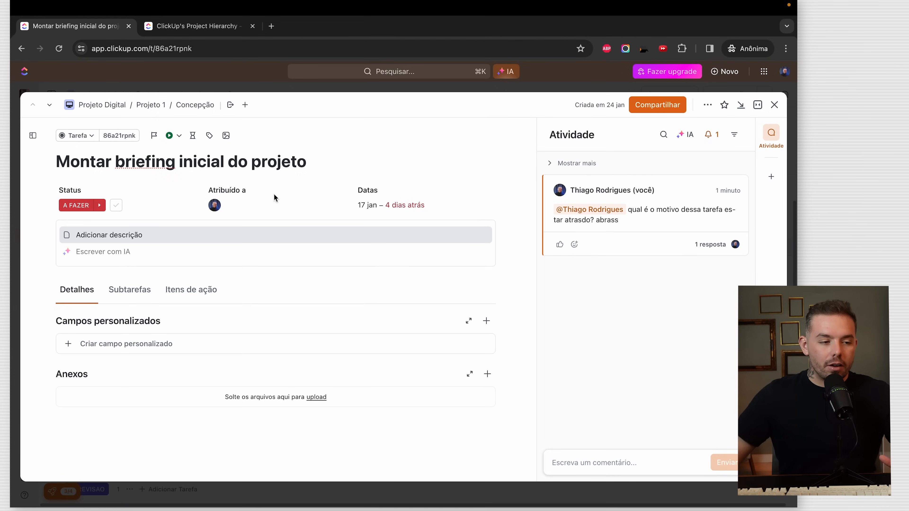
- Check the task's status and assignee options without changing them
click(83, 205)
click(649, 292)
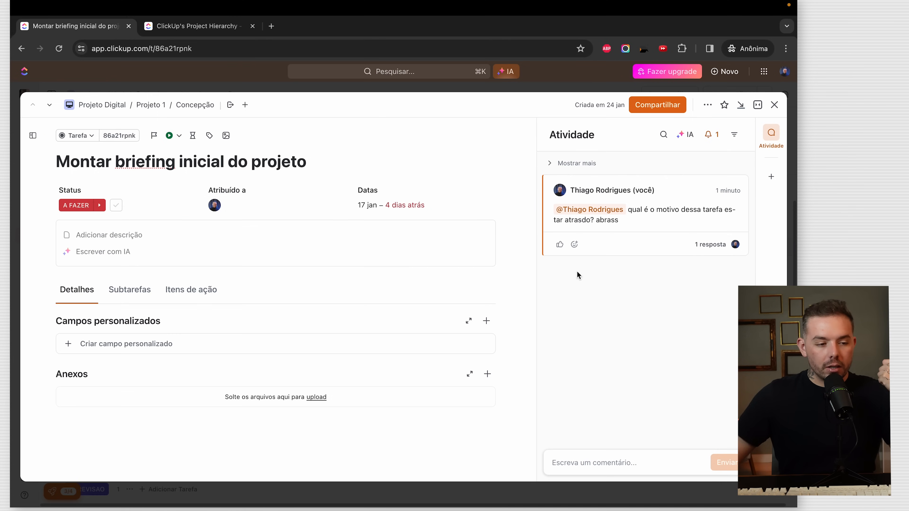
click(258, 212)
click(547, 326)
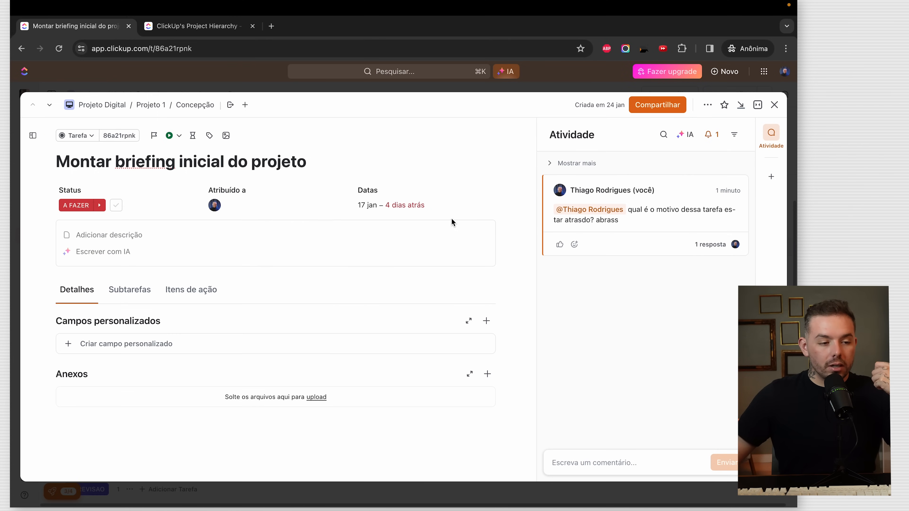
- Write 'Descricoes muito ricas' in the task description and make it a level 2 heading
click(137, 236)
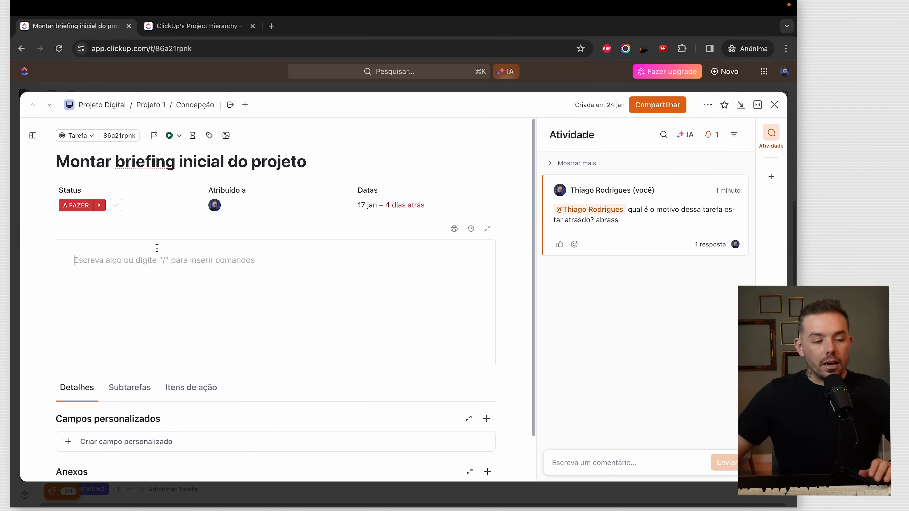
text(Descricoes muito ricas)
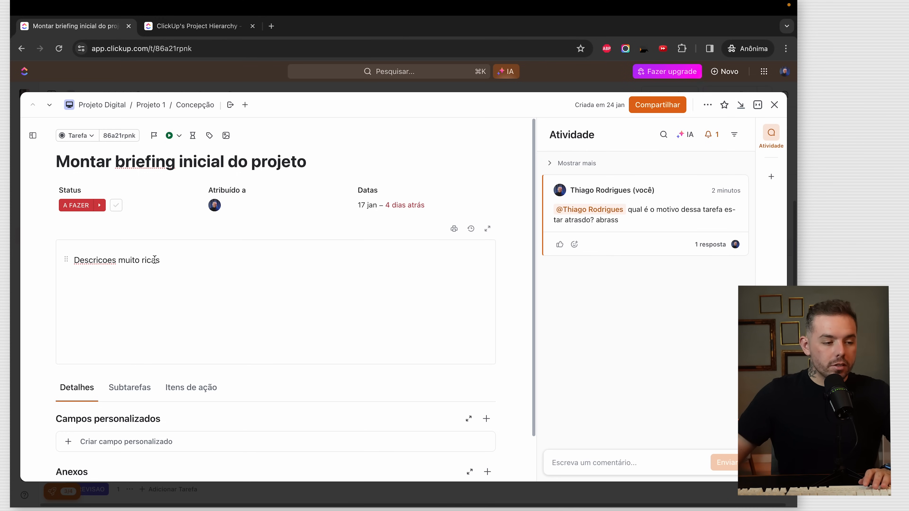
drag(154, 259, 44, 259)
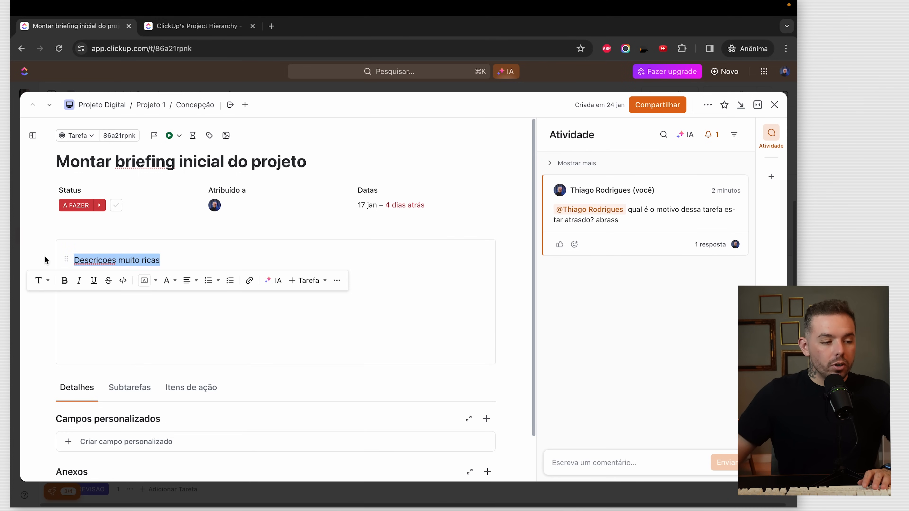
click(48, 281)
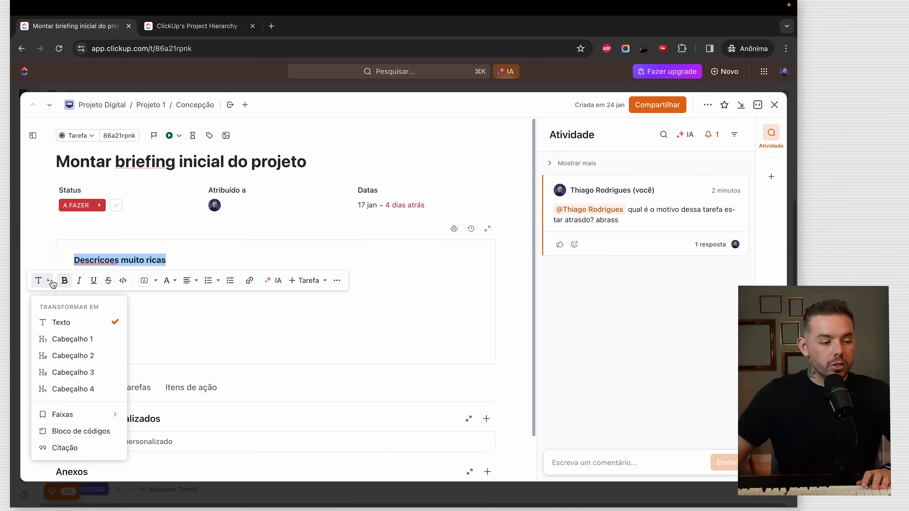
click(78, 355)
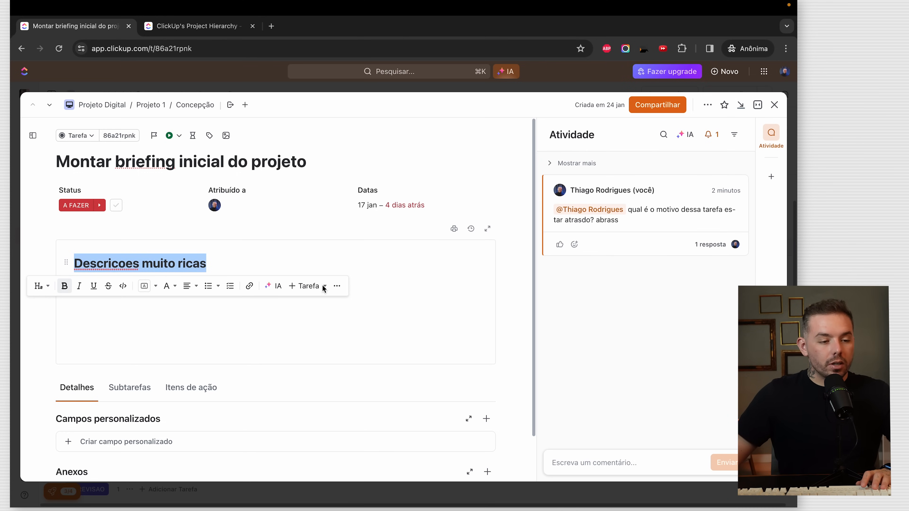
click(280, 266)
key(Return)
- Add a divider and a 33/33/33 three-column block numbered 1, 2 and 3
text(/)
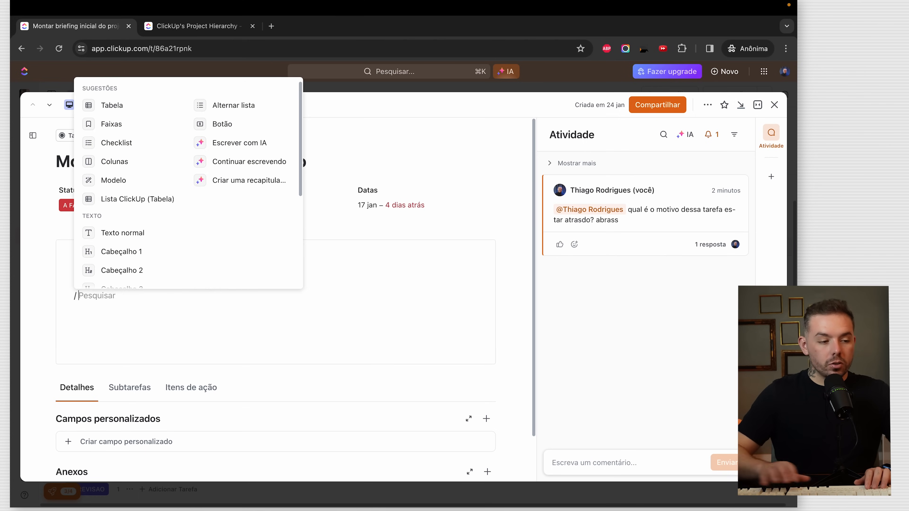
text(div)
key(Return)
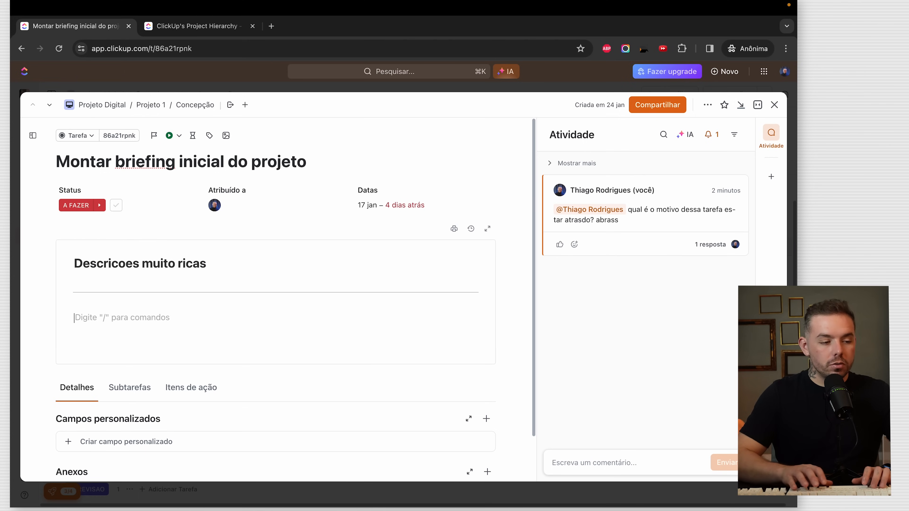
text(/ col)
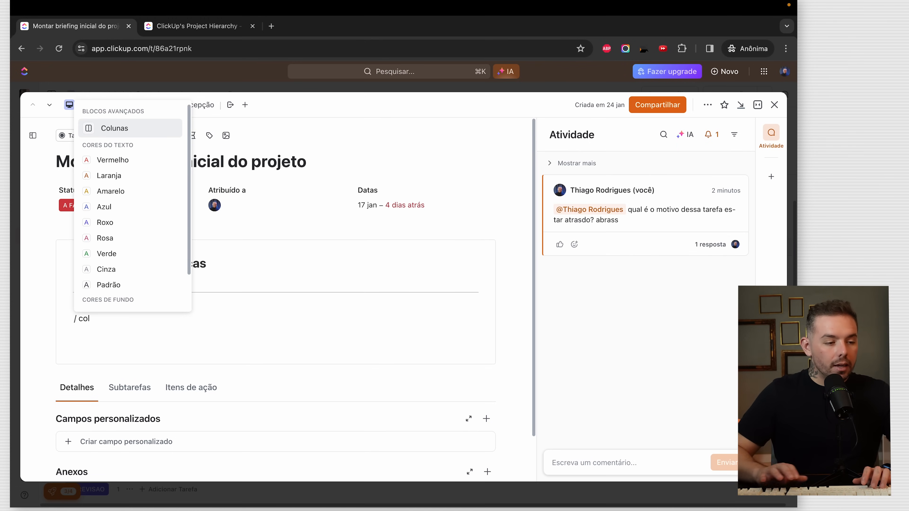
key(Return)
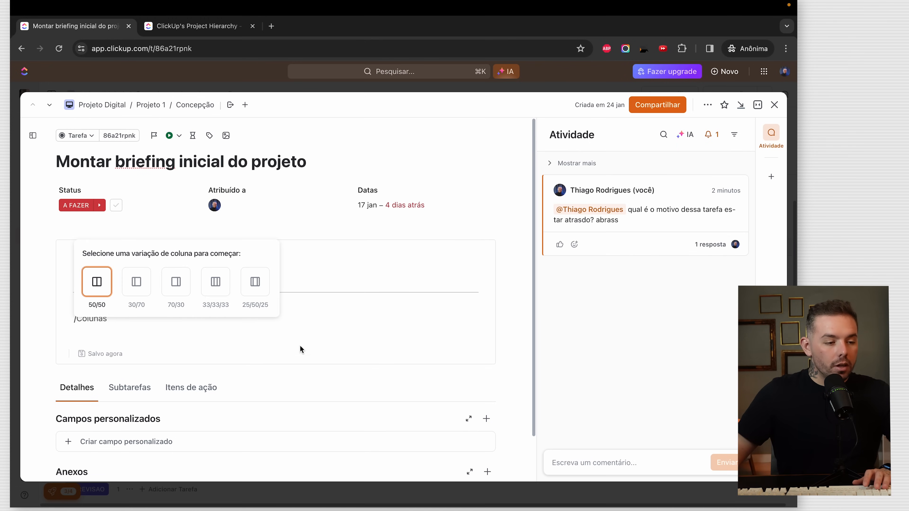
click(216, 294)
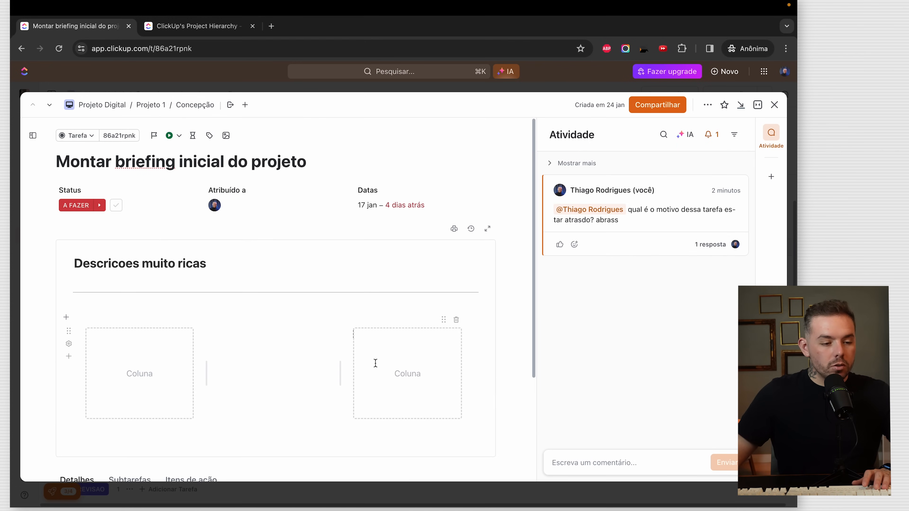
click(184, 355)
text(2)
key(Tab)
text(3)
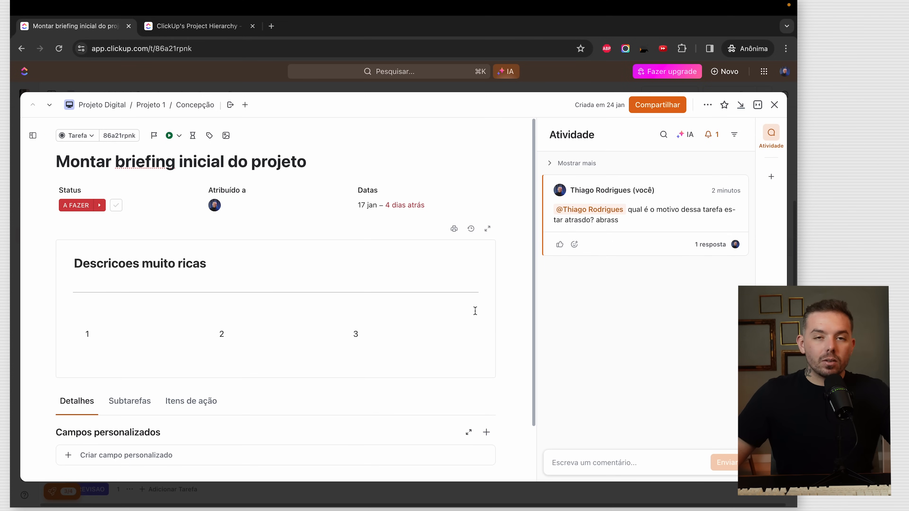
scroll(481, 289, down, 1)
scroll(482, 289, up, 1)
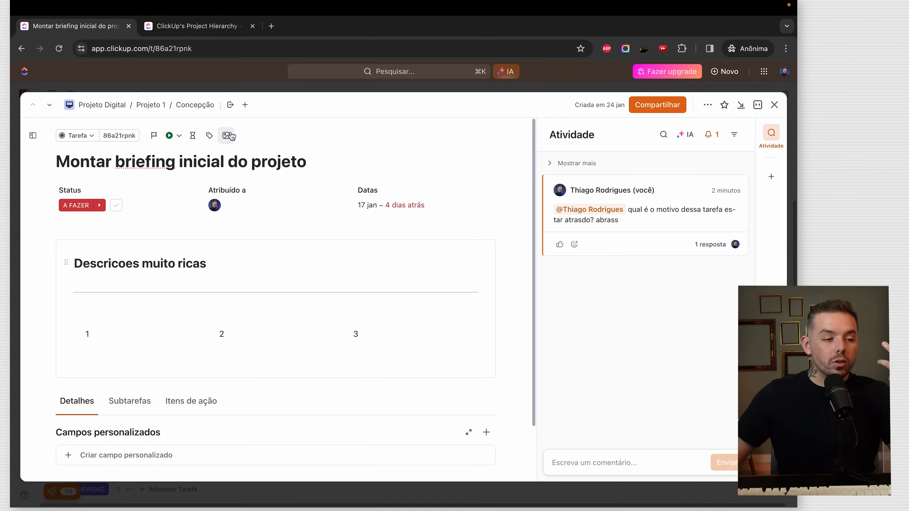
- Set a stock 'study' photo of an open book as the task cover and save its position
click(240, 135)
click(331, 267)
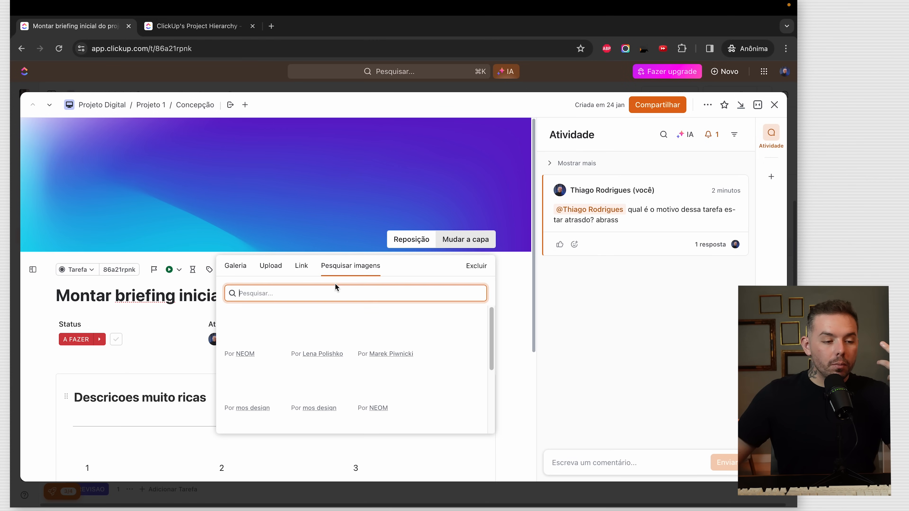
click(339, 292)
text(study)
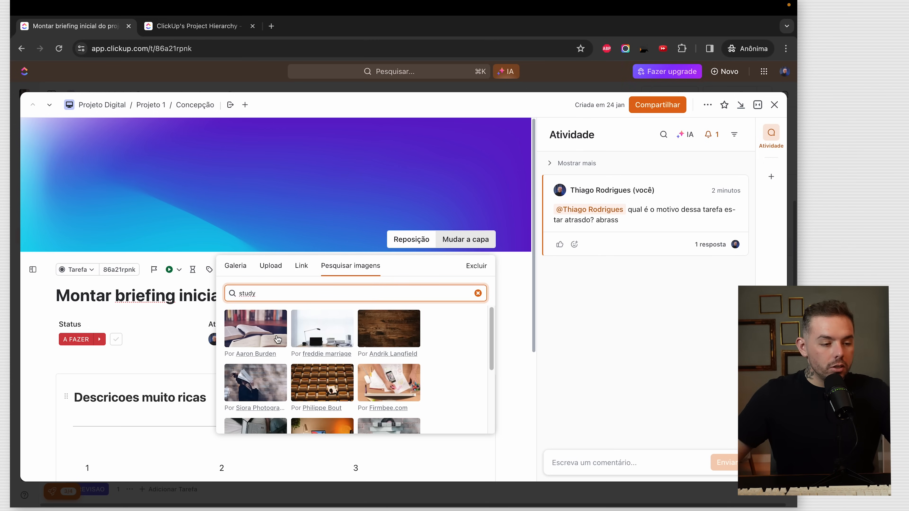
click(280, 339)
click(467, 240)
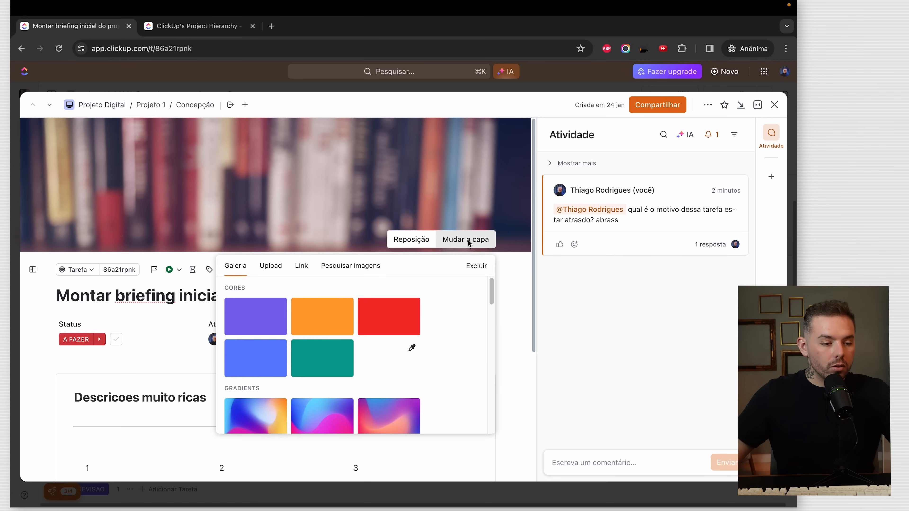
click(412, 242)
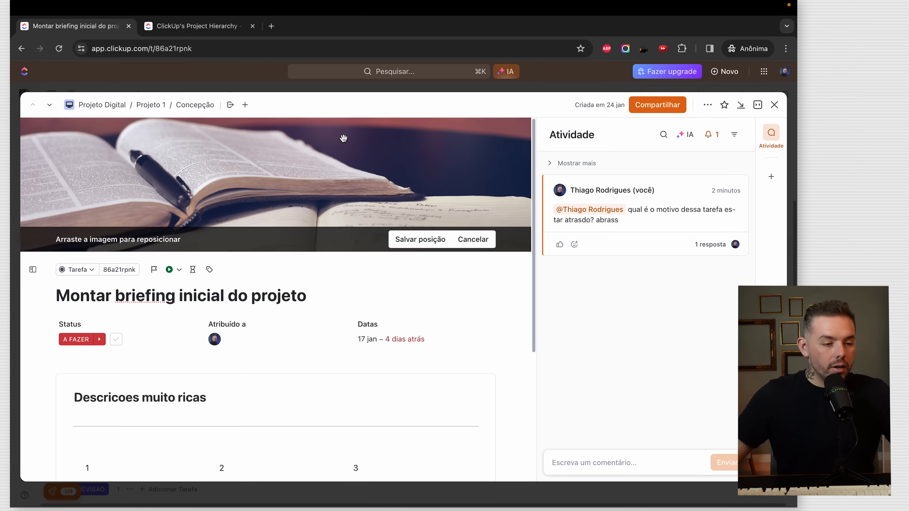
click(419, 239)
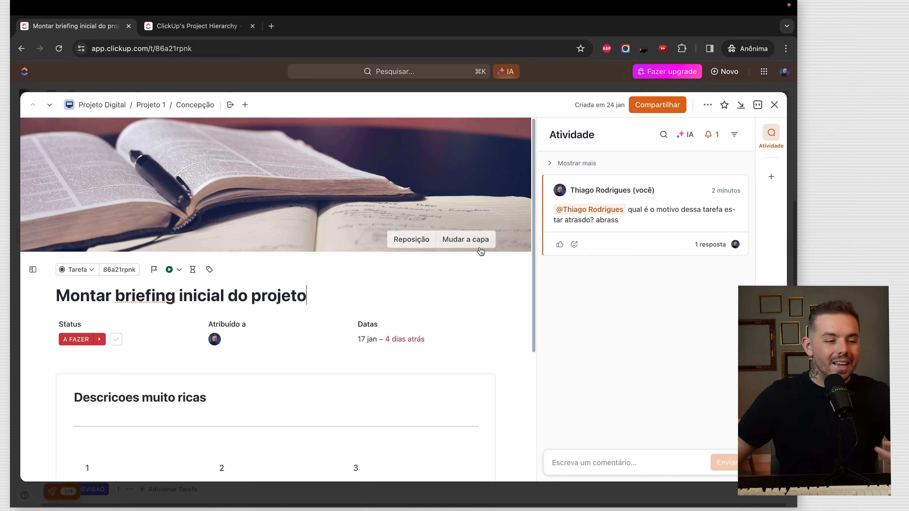
scroll(497, 279, down, 5)
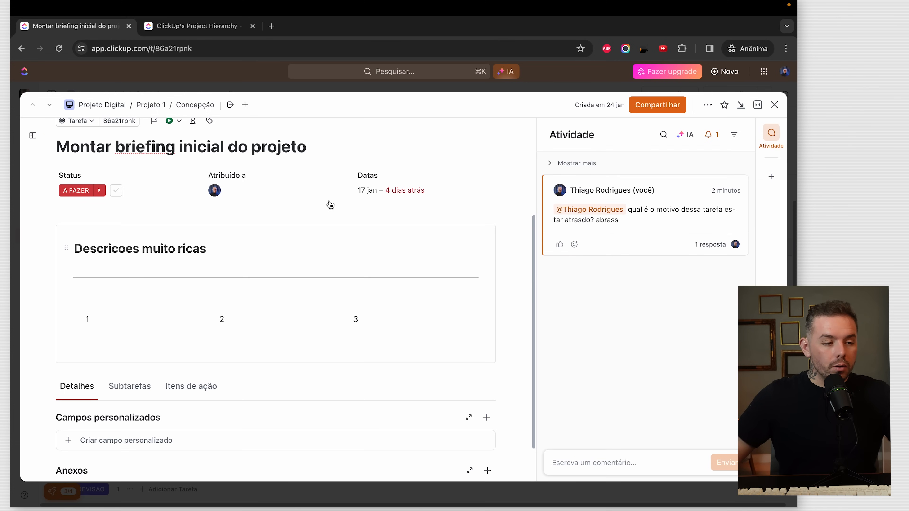
- Change the briefing task's status to CONCEPCAO
click(197, 146)
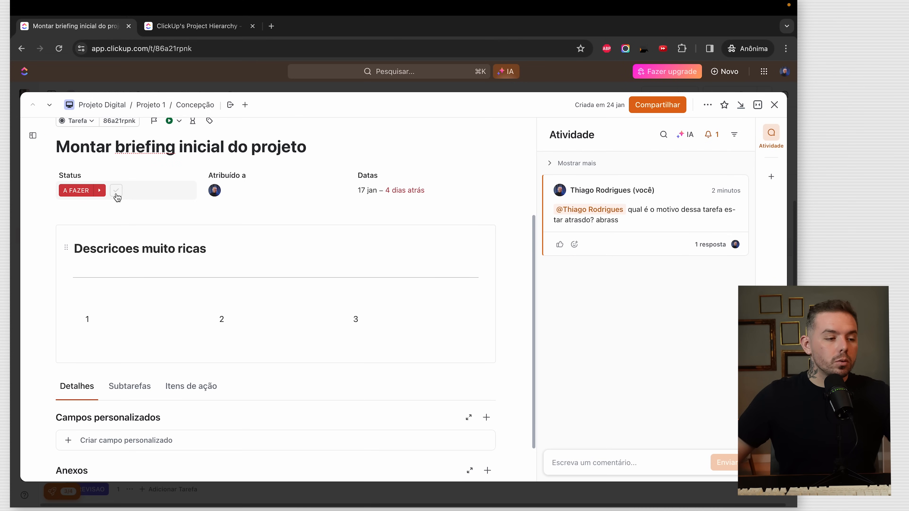
click(72, 195)
click(88, 253)
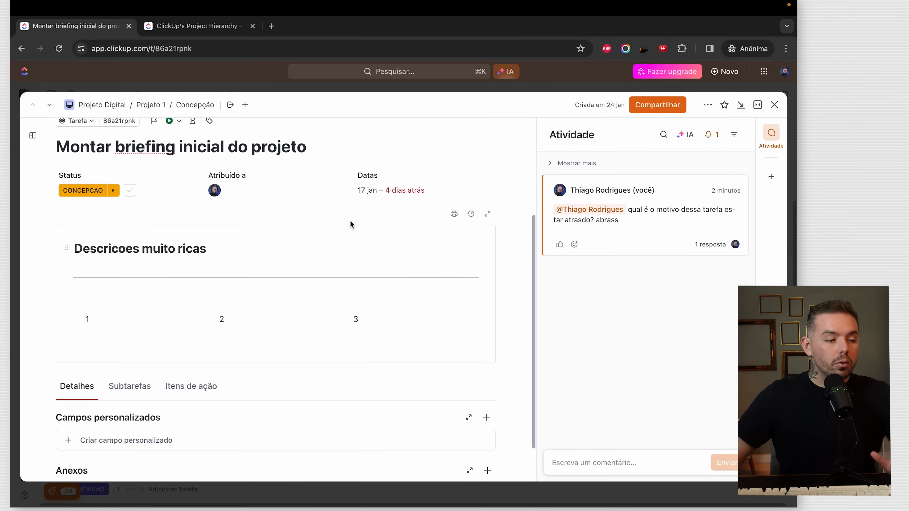
scroll(124, 356, down, 2)
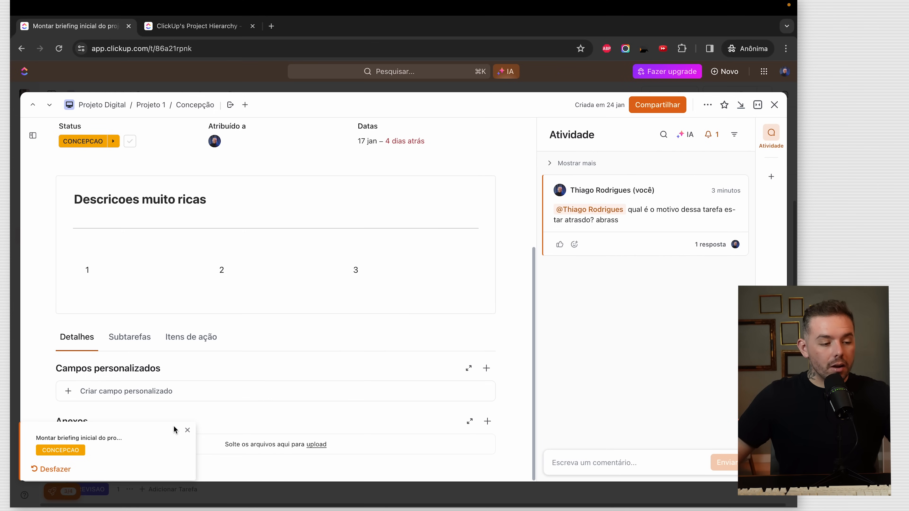
click(185, 430)
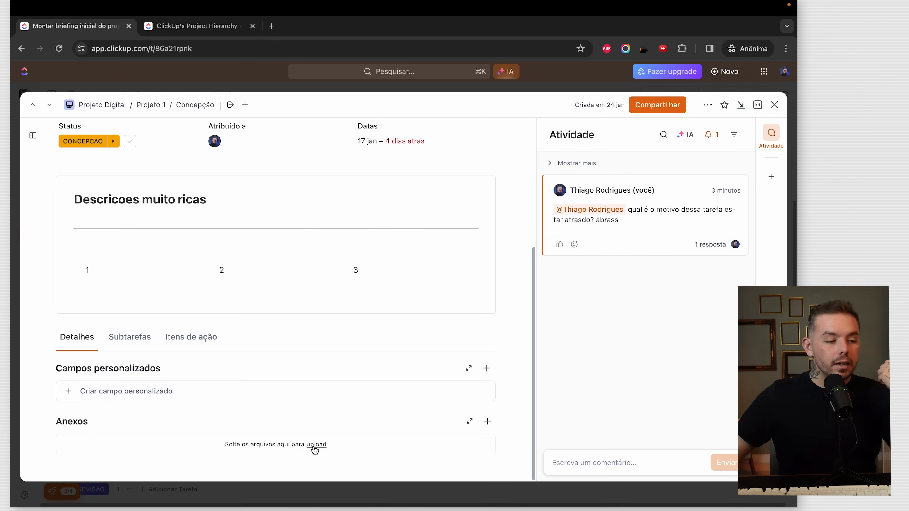
- Add subtasks Coletar as informacoes basicas, Verificar a integridade das informacoes and Aprovar o briefing com o lider do setor
click(142, 344)
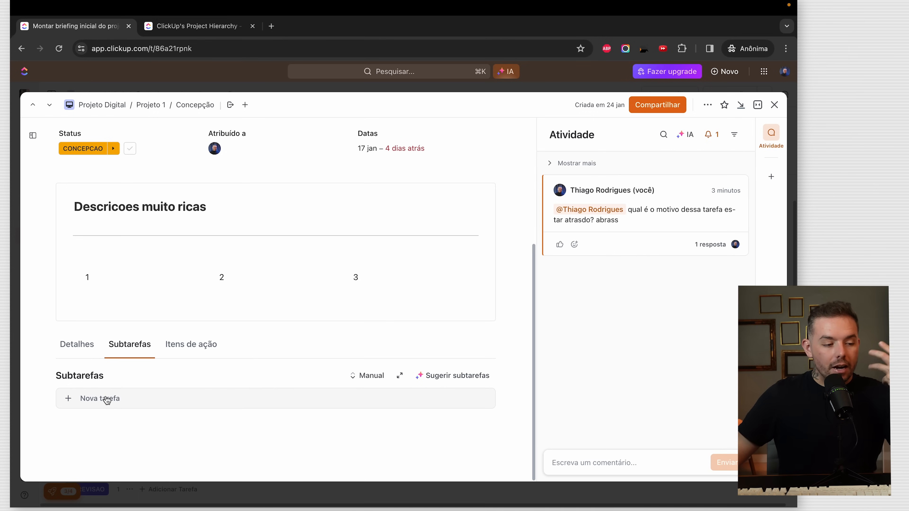
click(113, 408)
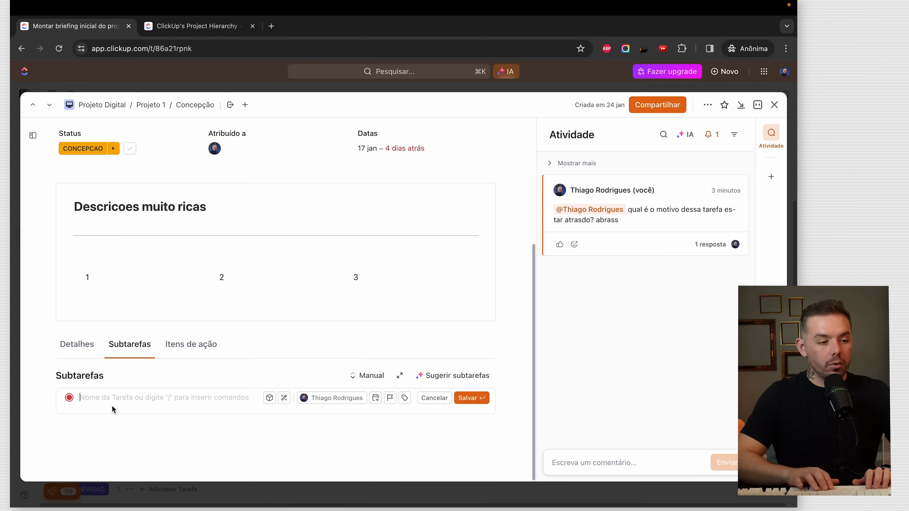
scroll(231, 257, up, 5)
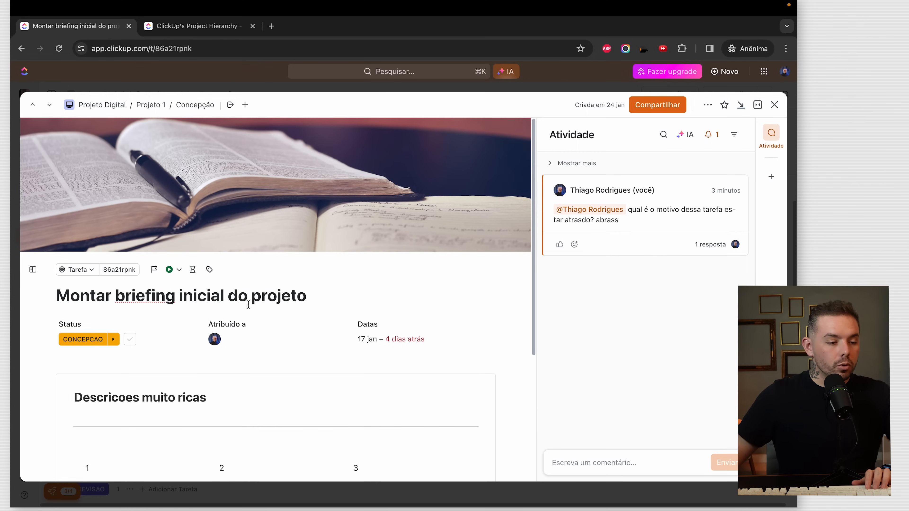
scroll(249, 304, down, 5)
text(Coletar as informacoes basicas)
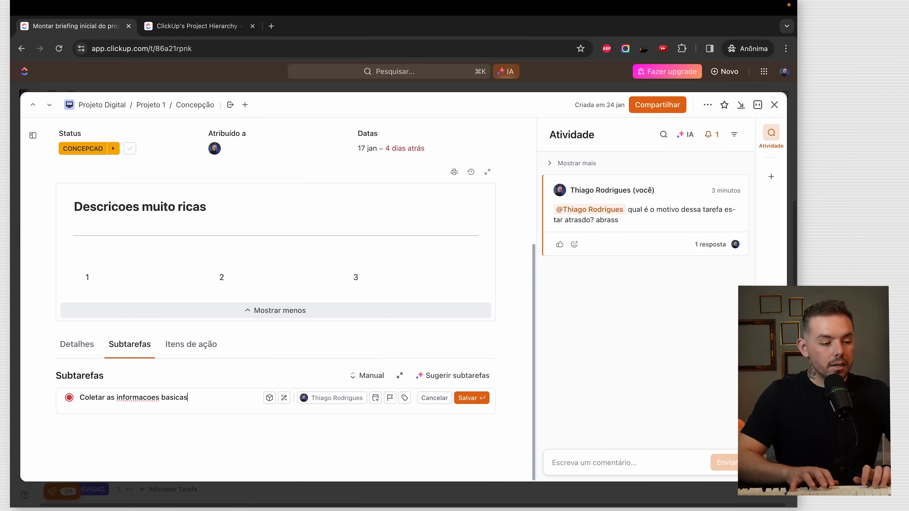
key(Return)
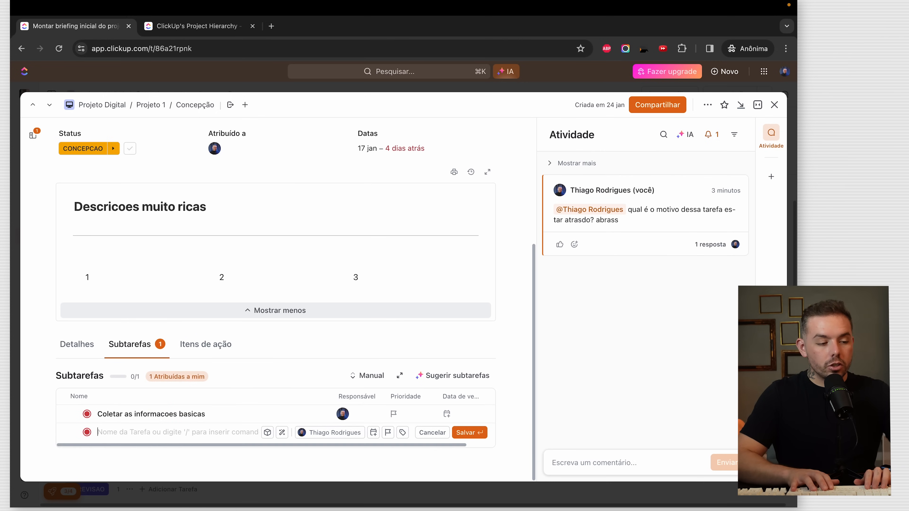
text(V)
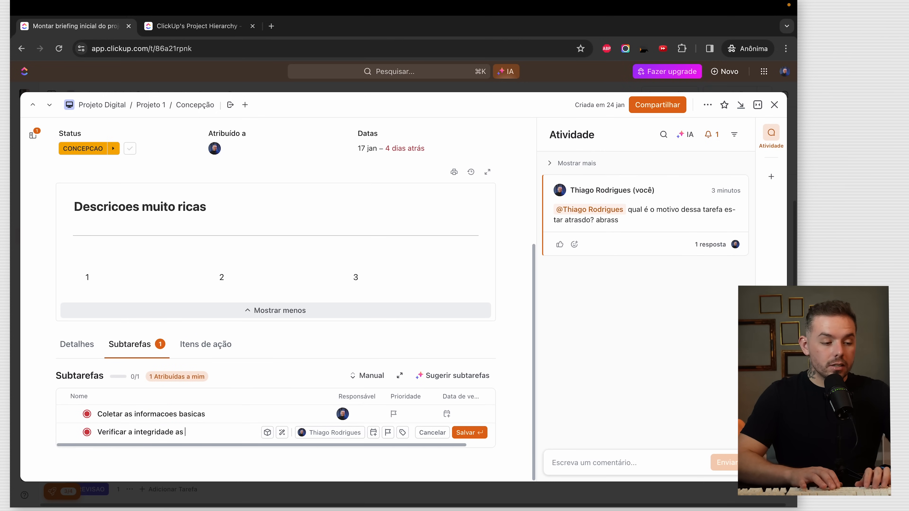
text(erificar a integridade das informacoes)
key(Return)
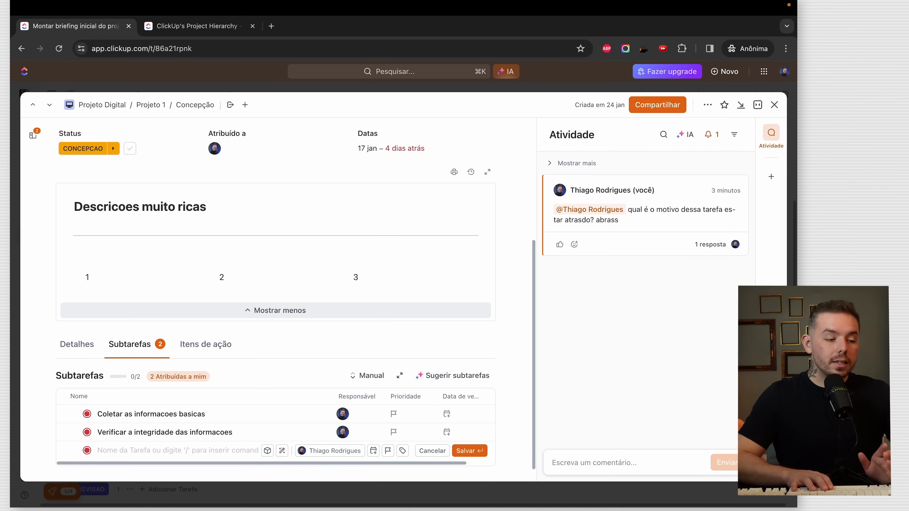
text(Aprovar o br)
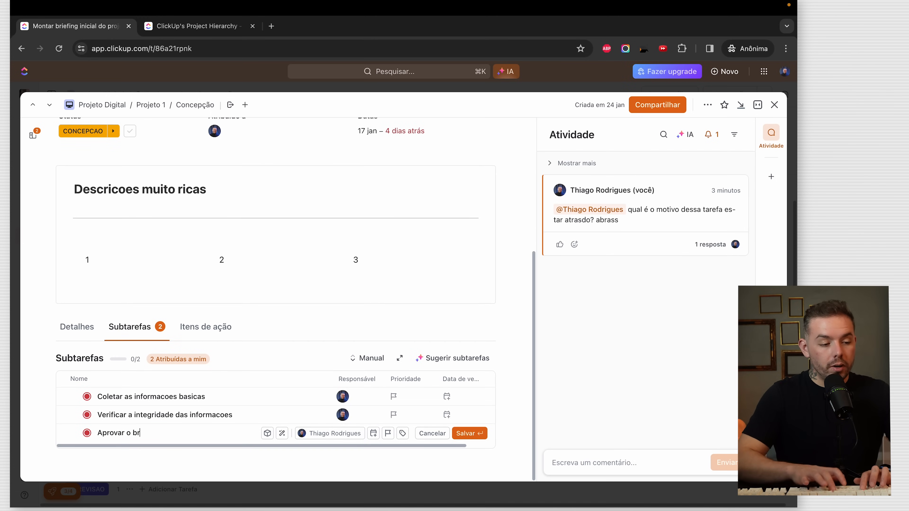
text(iefing com o lider do setor)
key(Return)
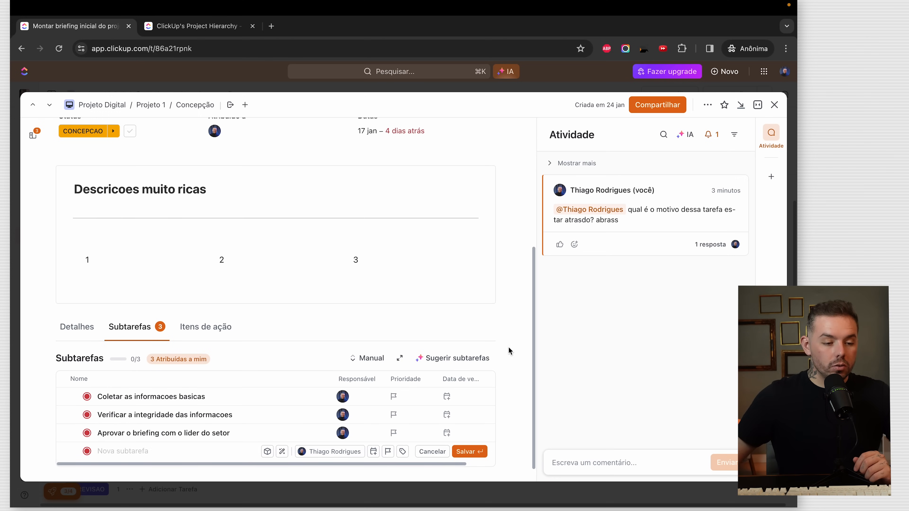
click(509, 348)
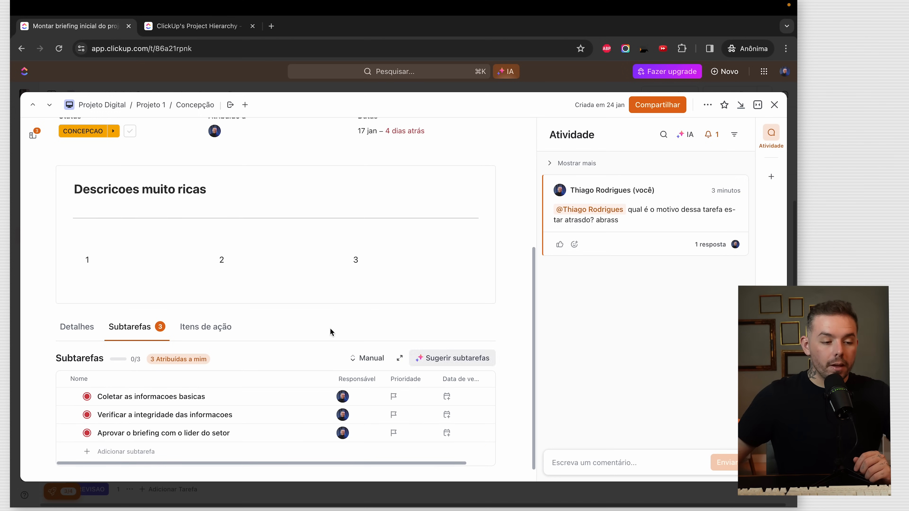
- Close the briefing task, toggle its three subtasks in the list, then open Definir time responsavel
click(774, 105)
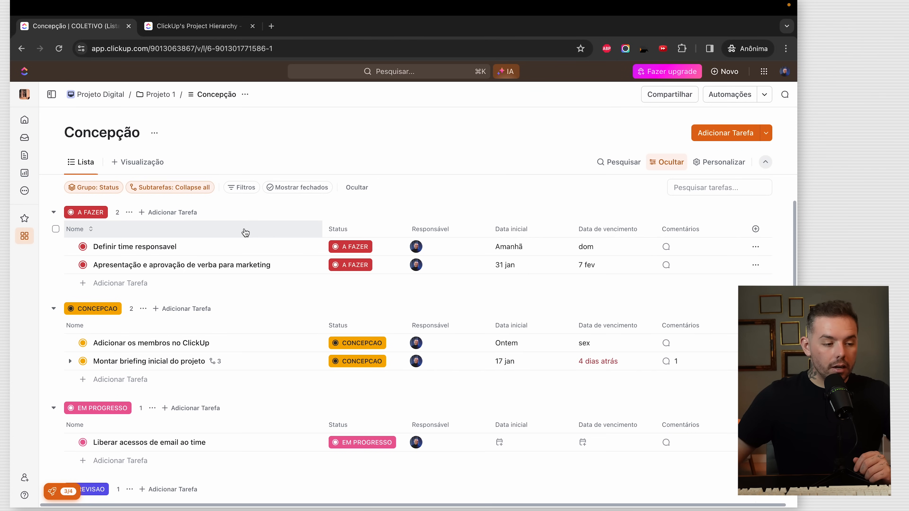
scroll(75, 368, up, 5)
click(74, 365)
click(74, 366)
click(74, 366)
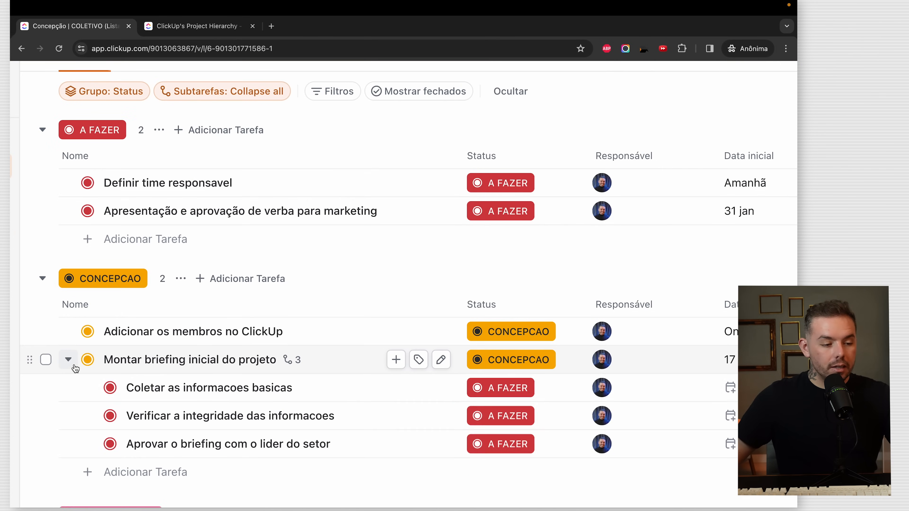
scroll(252, 405, down, 5)
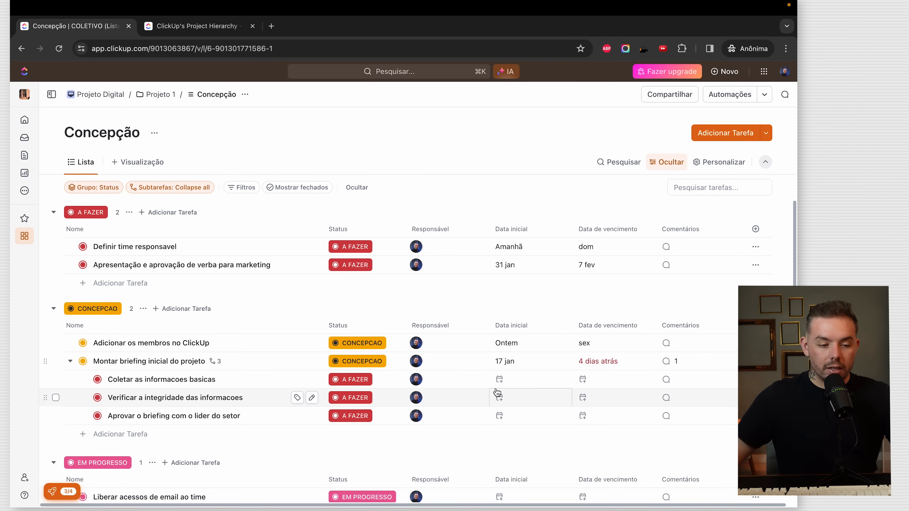
click(70, 361)
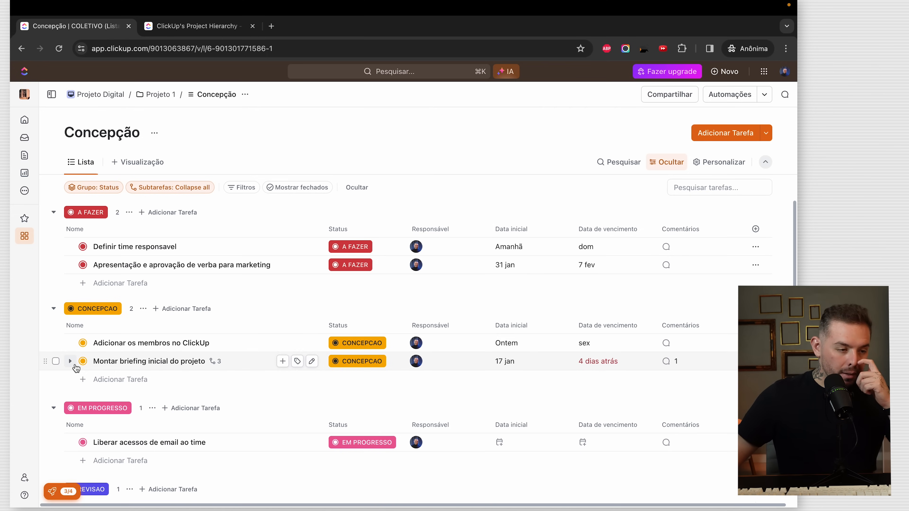
scroll(376, 283, down, 3)
scroll(376, 283, up, 3)
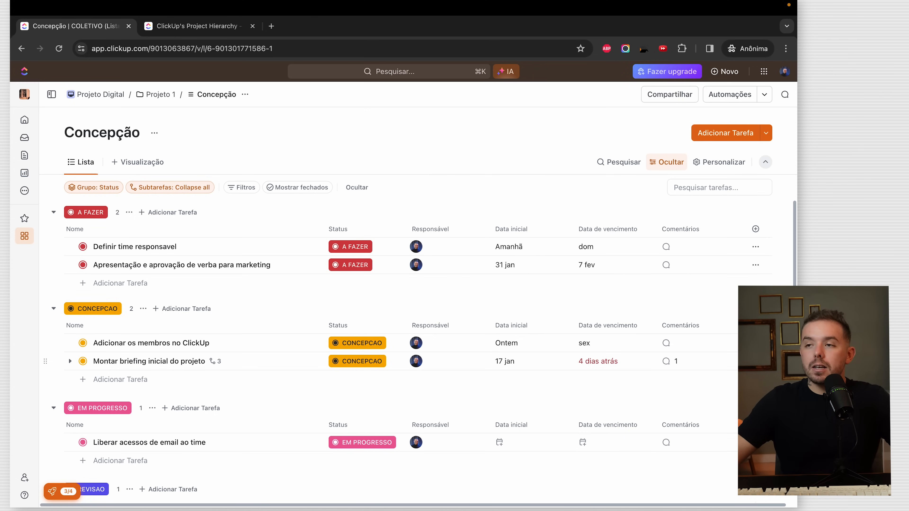
click(178, 248)
click(168, 237)
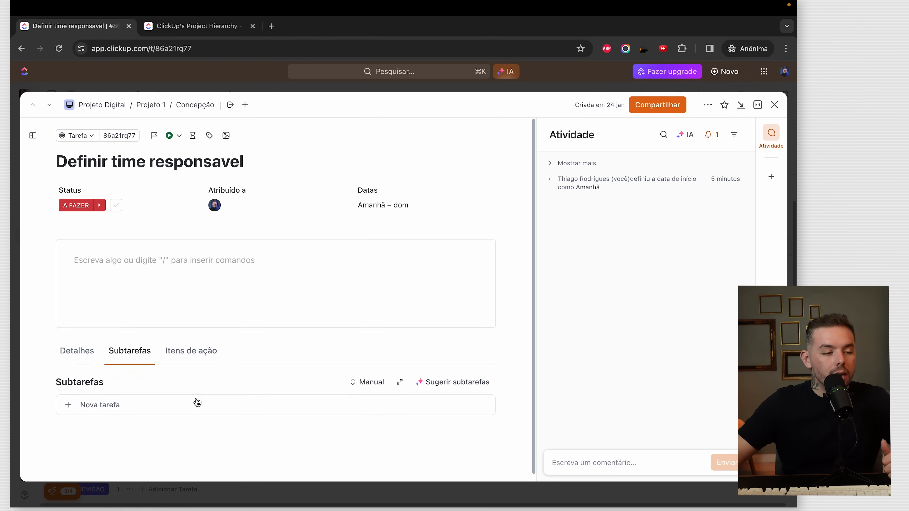
click(194, 335)
click(117, 389)
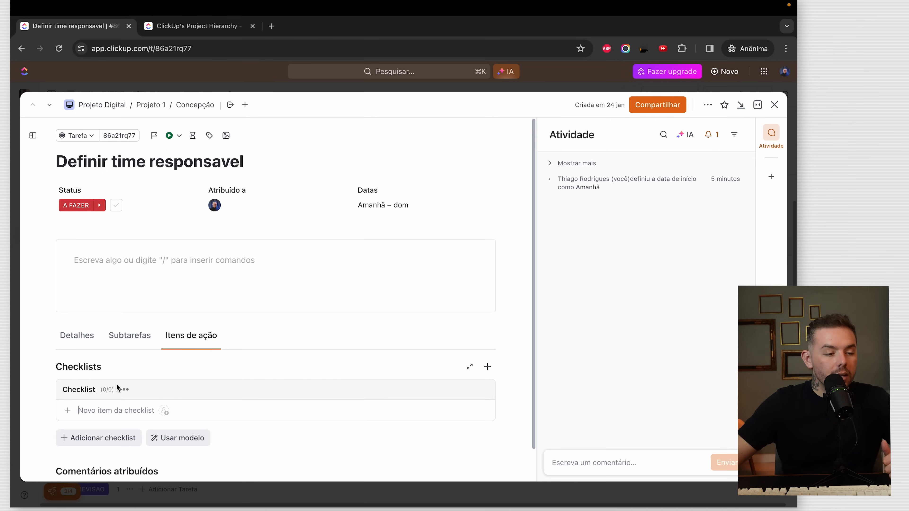
text(Fazer tarefa 1)
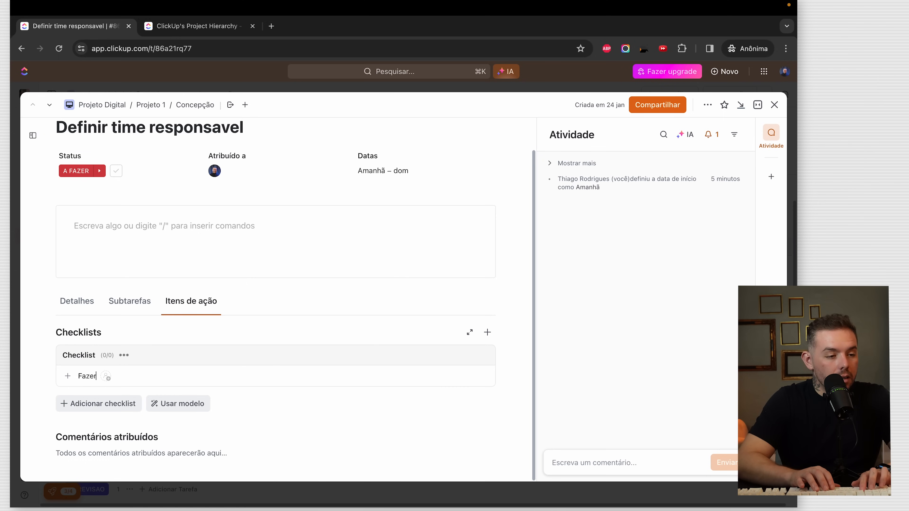
key(Return)
text(2)
key(Return)
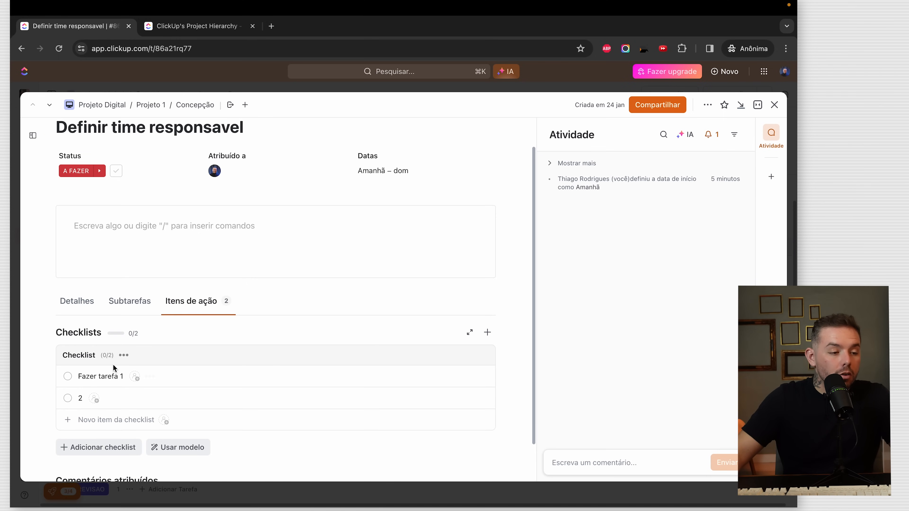
click(123, 355)
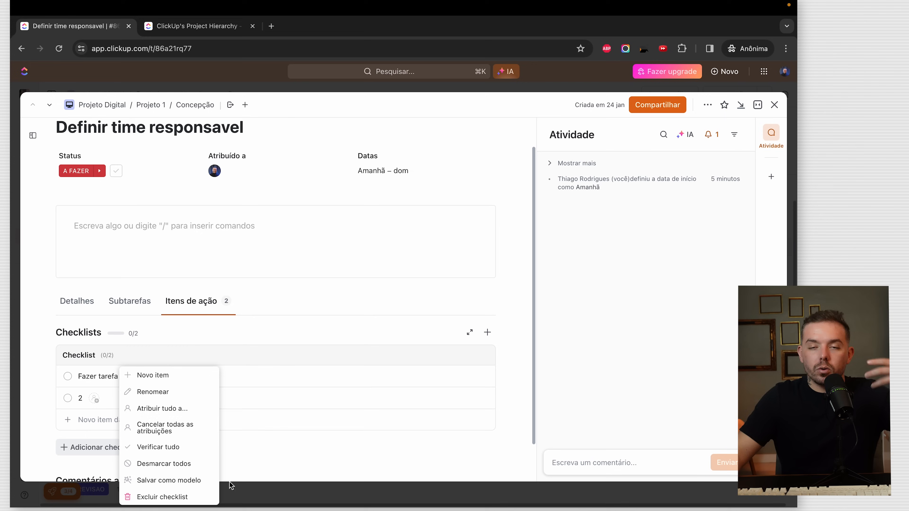
click(519, 294)
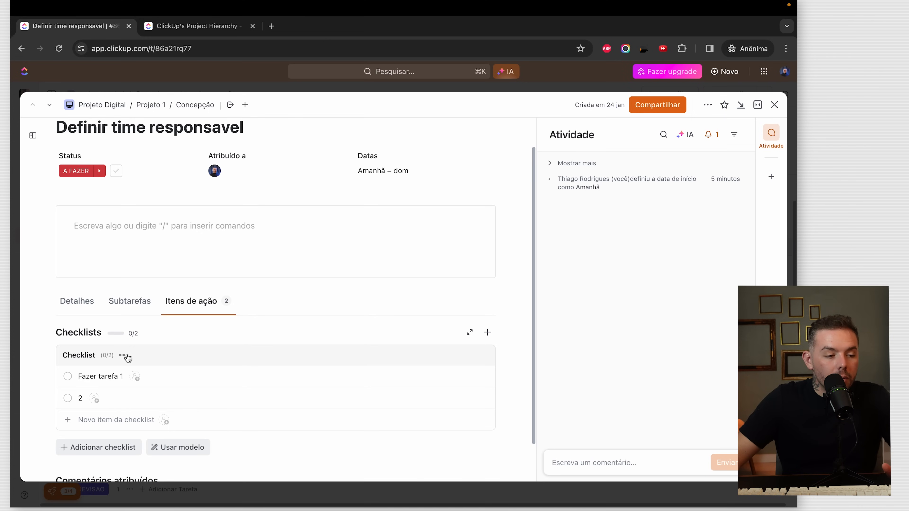
click(124, 356)
click(179, 497)
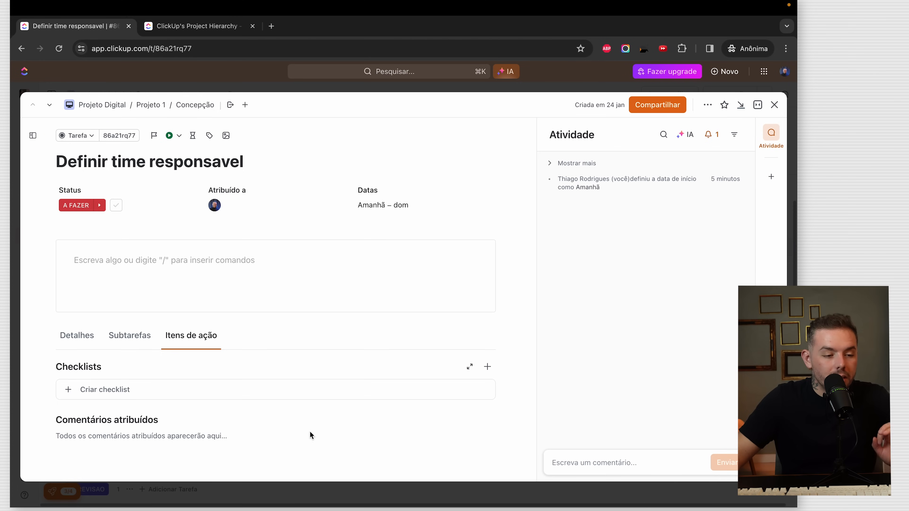
click(77, 335)
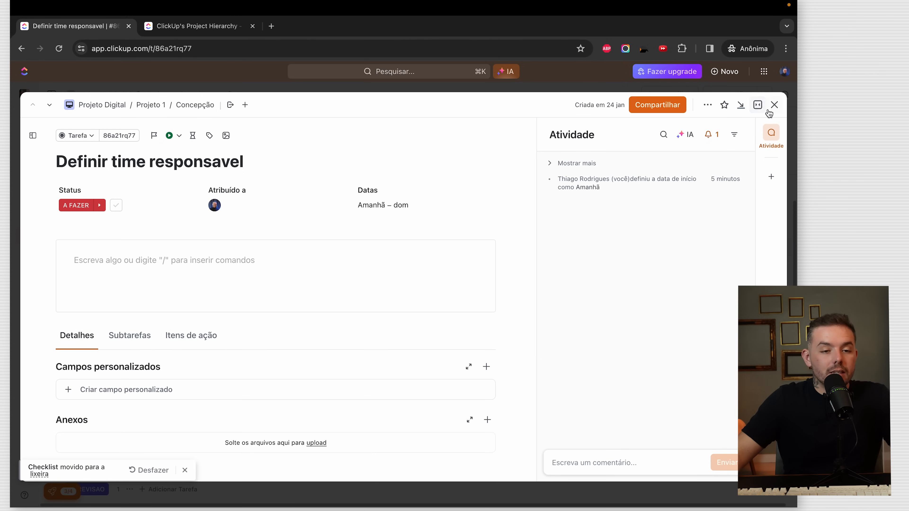
click(774, 104)
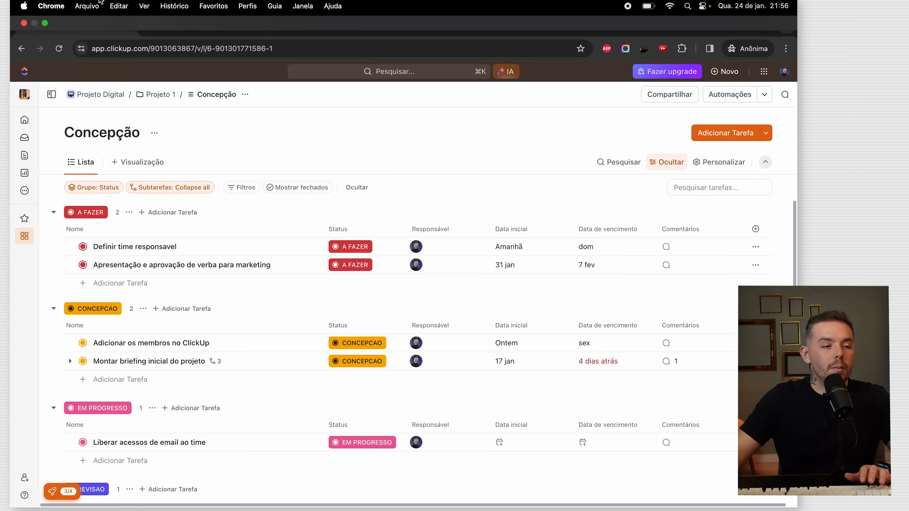
- On the ClickUp views page, preview the Board, Calendar, List, Table and Gantt demos
click(271, 27)
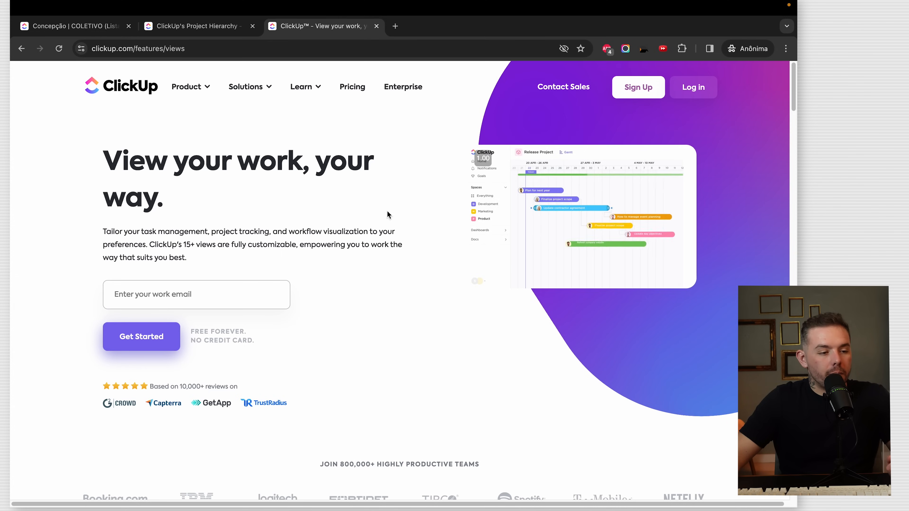
scroll(394, 218, down, 5)
scroll(399, 223, down, 5)
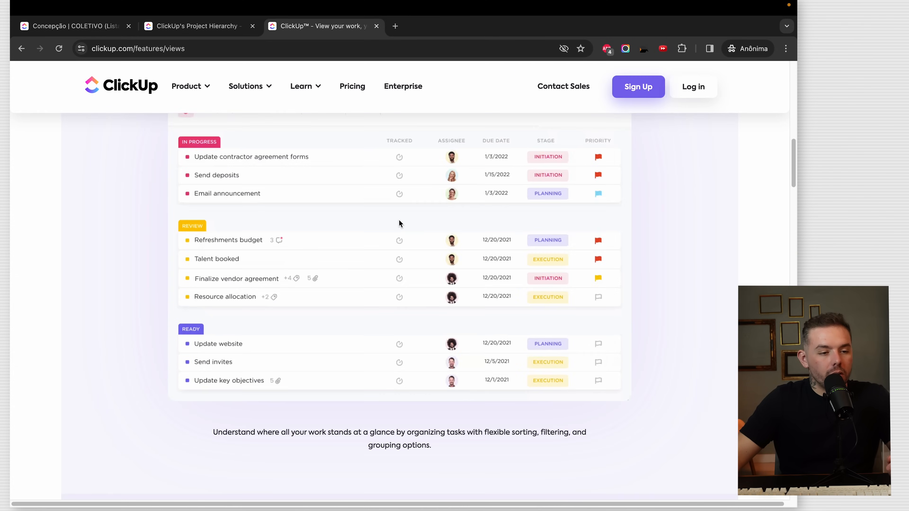
scroll(400, 223, up, 5)
scroll(399, 223, down, 10)
scroll(399, 222, up, 8)
click(386, 144)
click(460, 145)
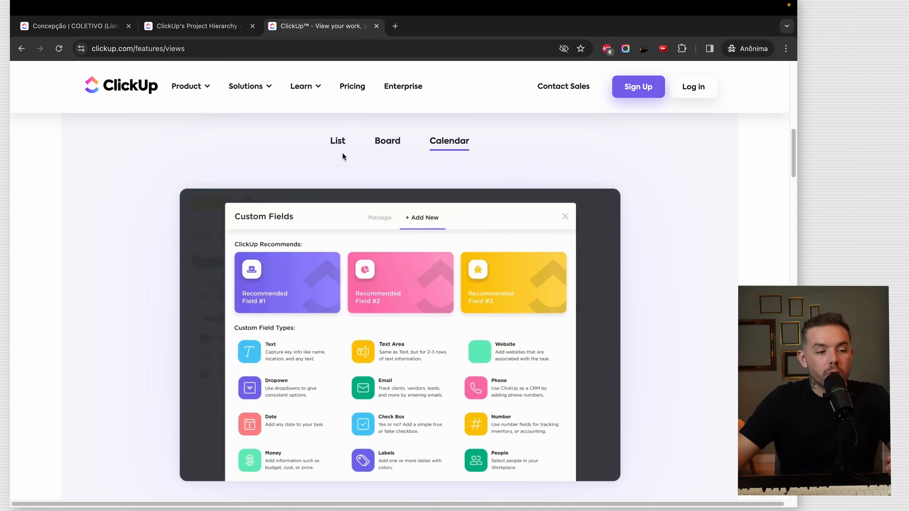
click(340, 147)
scroll(507, 270, down, 5)
scroll(507, 271, down, 8)
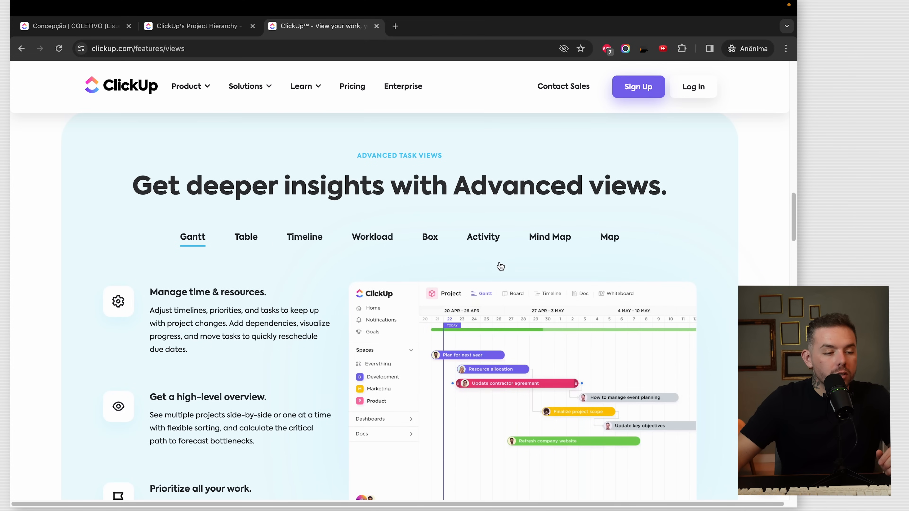
click(246, 238)
click(195, 239)
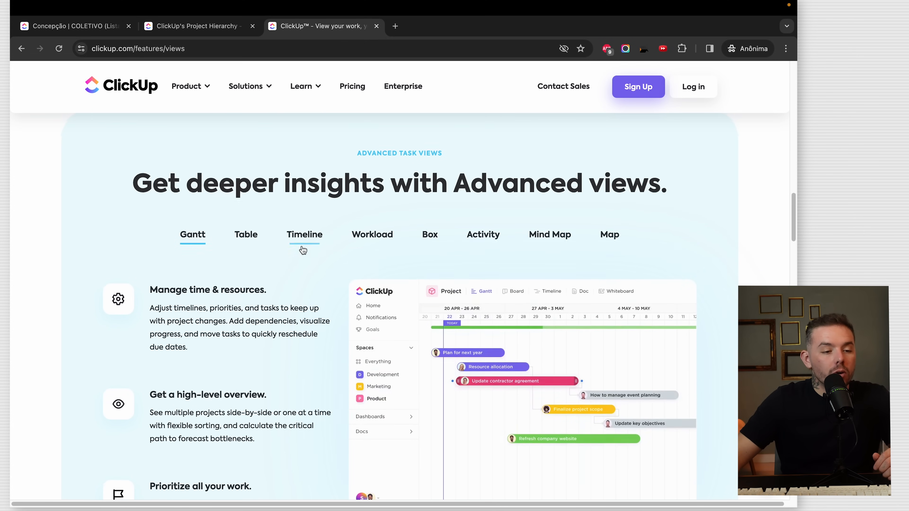
scroll(431, 243, down, 1)
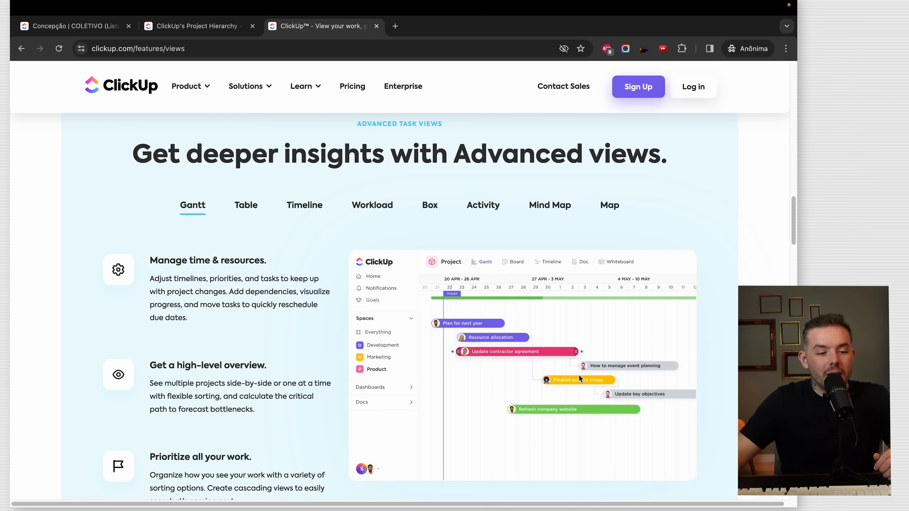
- Preview the Table, Timeline, Workload, Box, Activity, Mind Map and Map demos, then return to Concepção
click(246, 206)
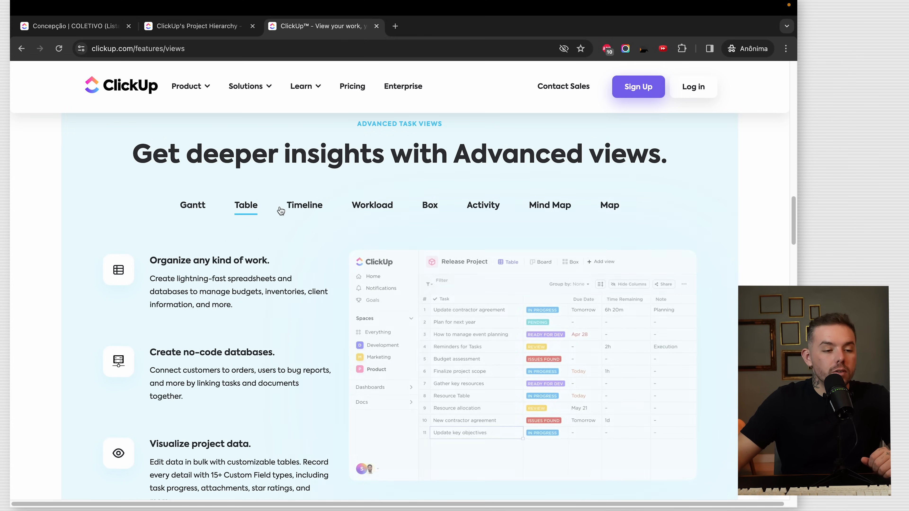
scroll(541, 351, down, 1)
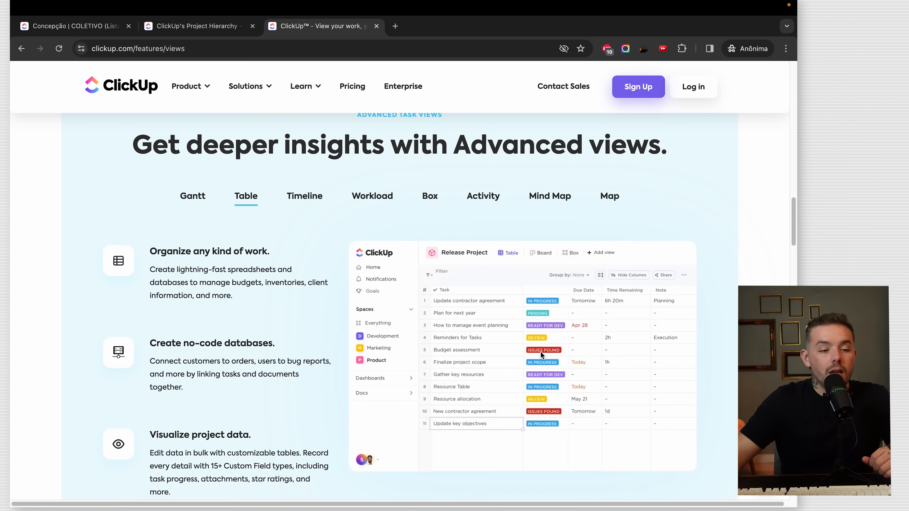
click(304, 198)
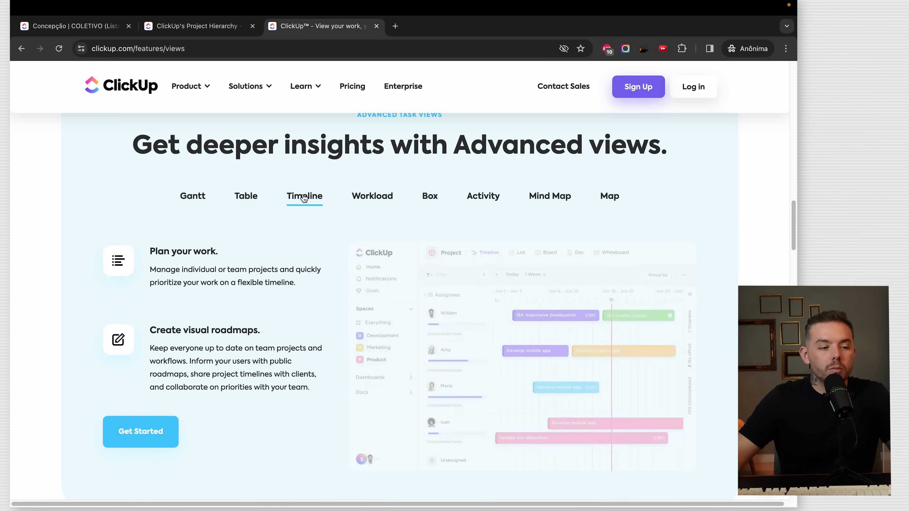
click(360, 199)
click(430, 197)
click(483, 197)
click(555, 196)
click(608, 201)
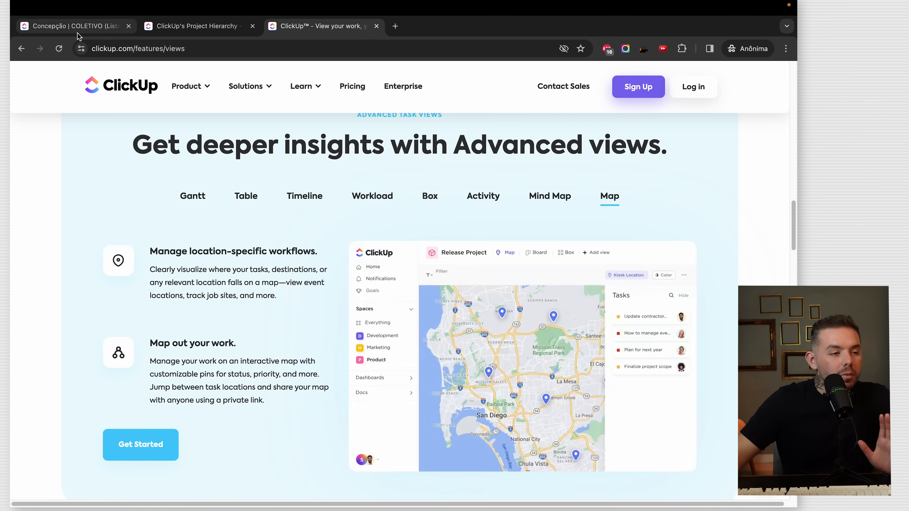
click(76, 28)
click(138, 162)
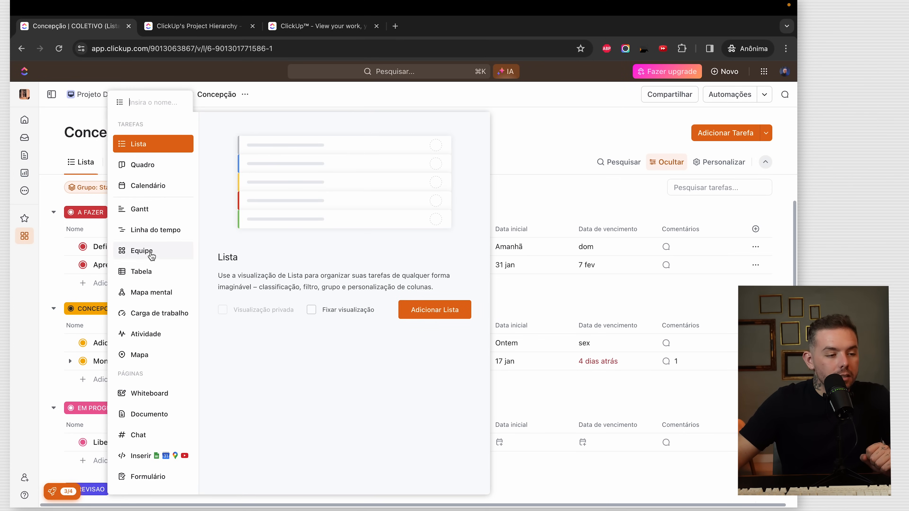
- Add a Mapa mental view built from Concepção's tasks and explore its nodes
click(147, 290)
click(420, 310)
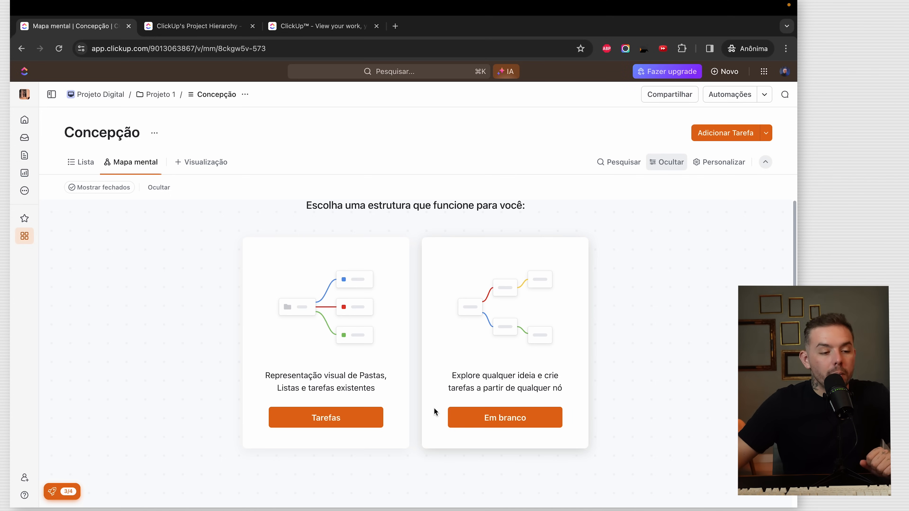
click(319, 412)
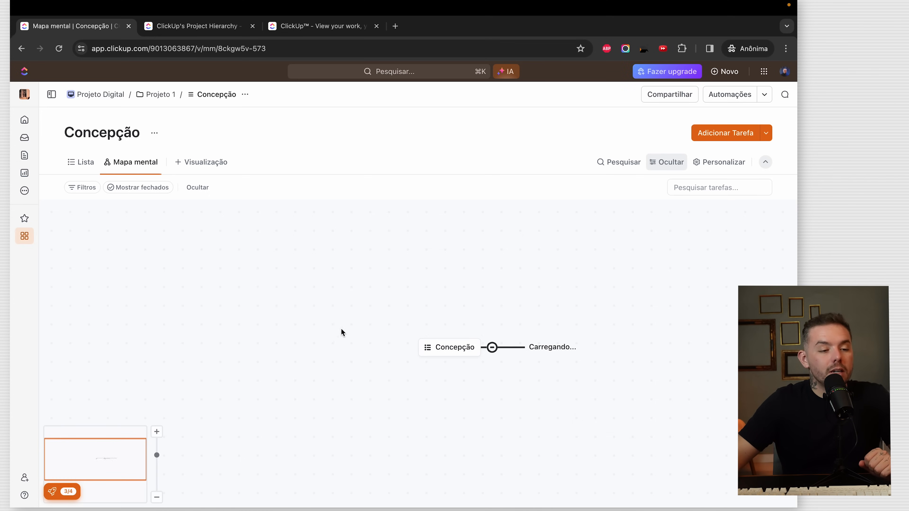
click(380, 322)
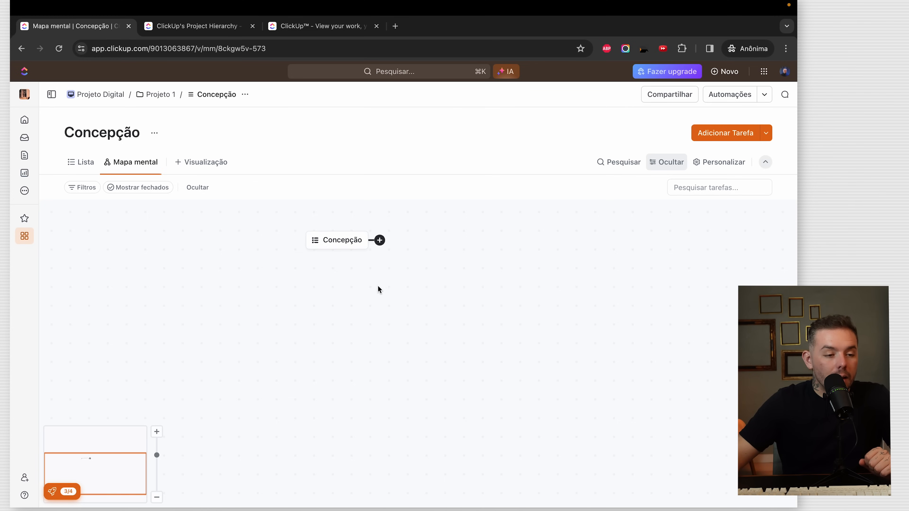
click(380, 241)
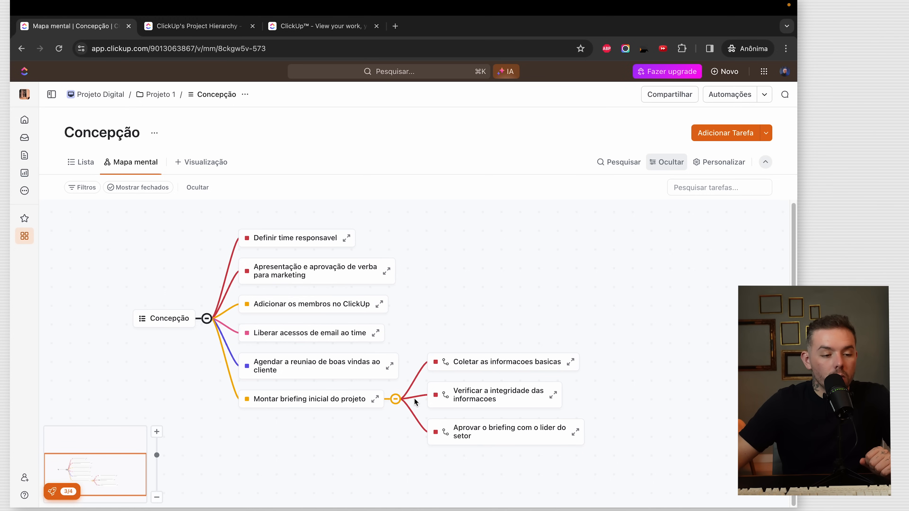
click(431, 365)
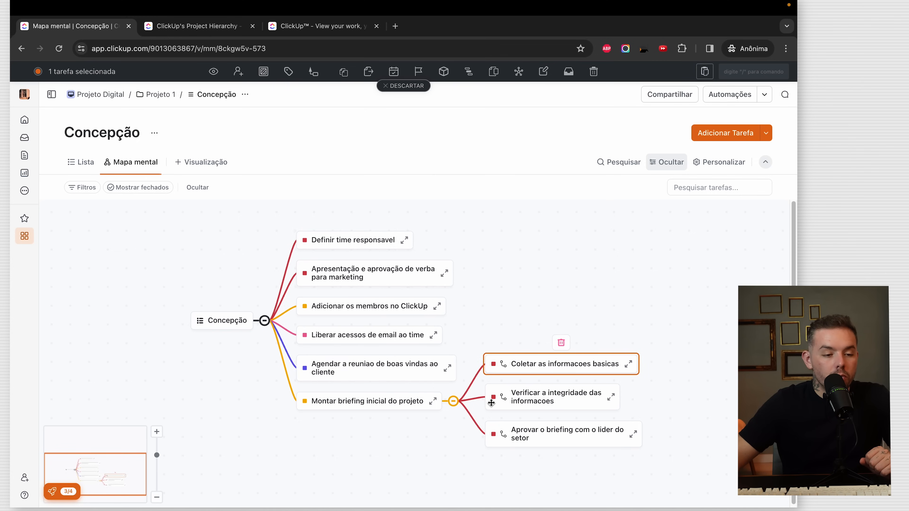
click(356, 410)
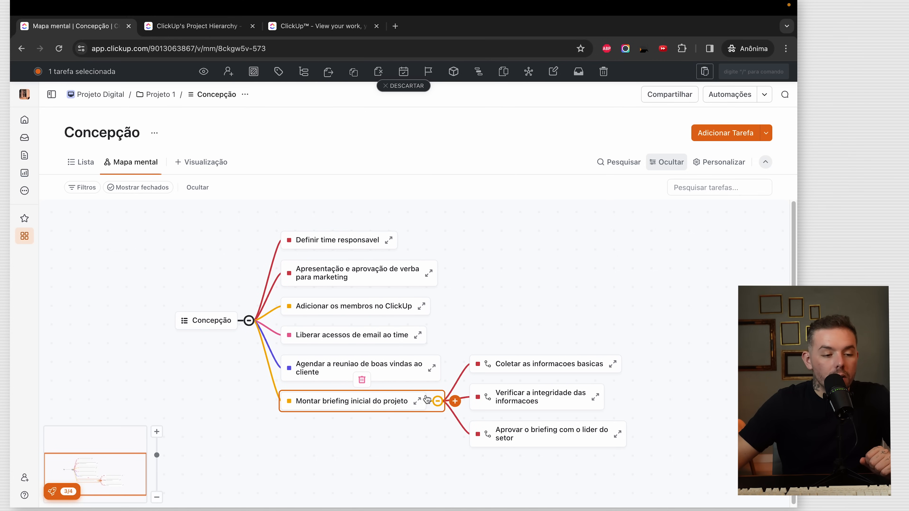
click(415, 436)
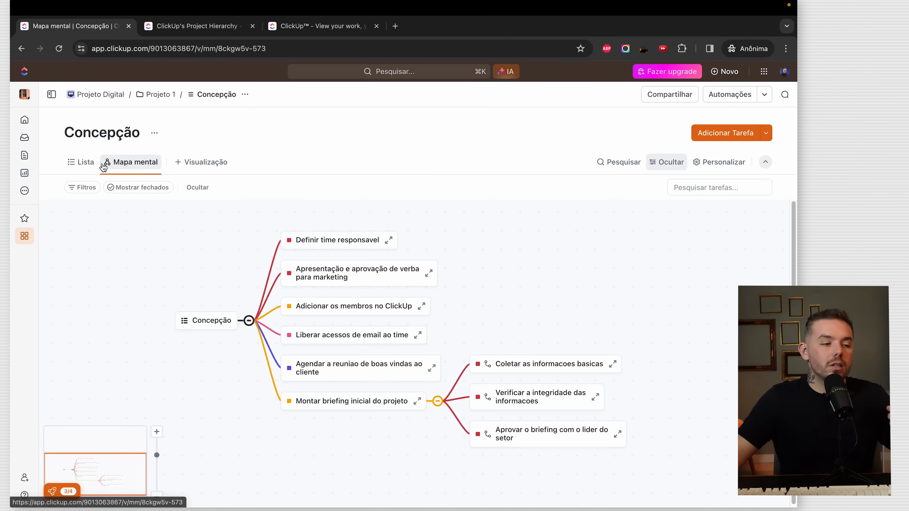
click(204, 162)
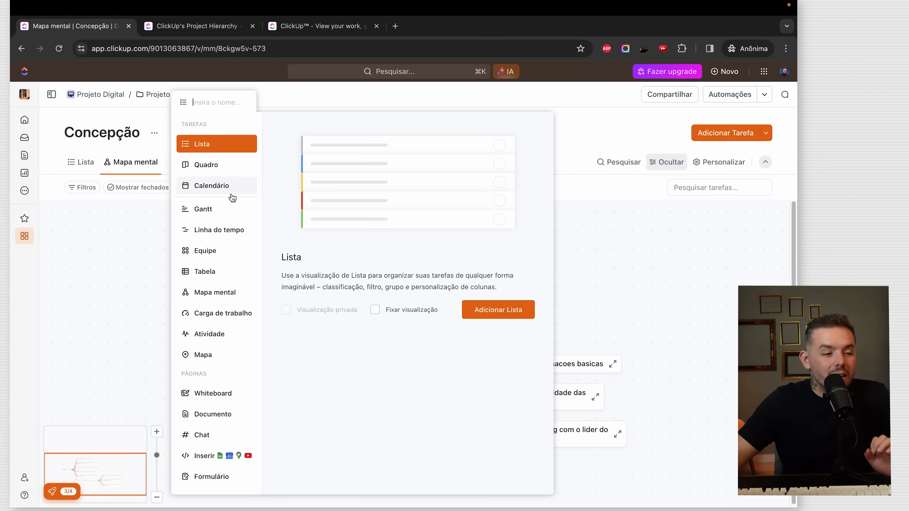
- Add a Calendário view, look over the January 2024 tasks, and return to Lista
click(496, 311)
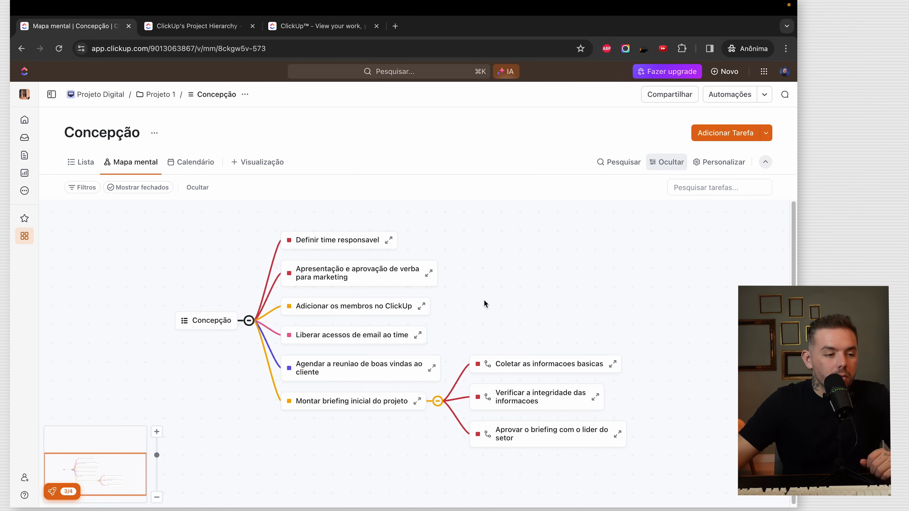
click(194, 162)
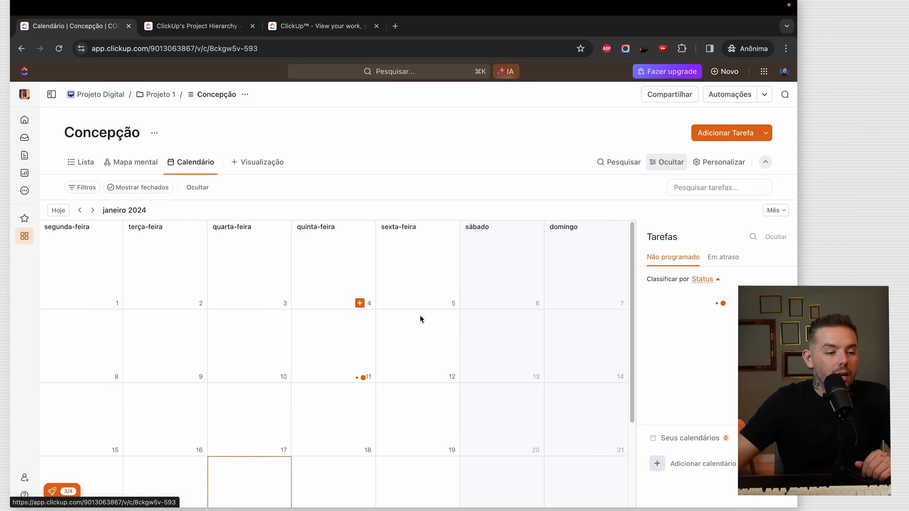
scroll(410, 333, down, 2)
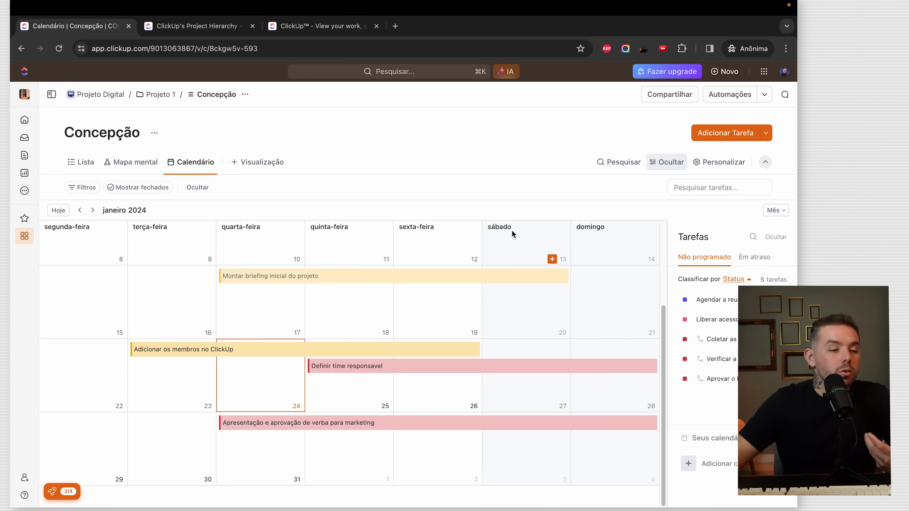
scroll(357, 248, up, 3)
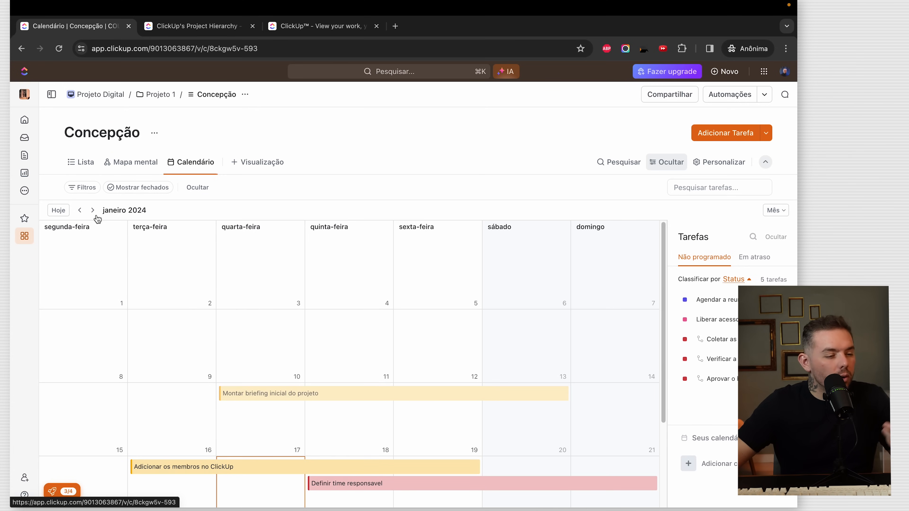
click(85, 165)
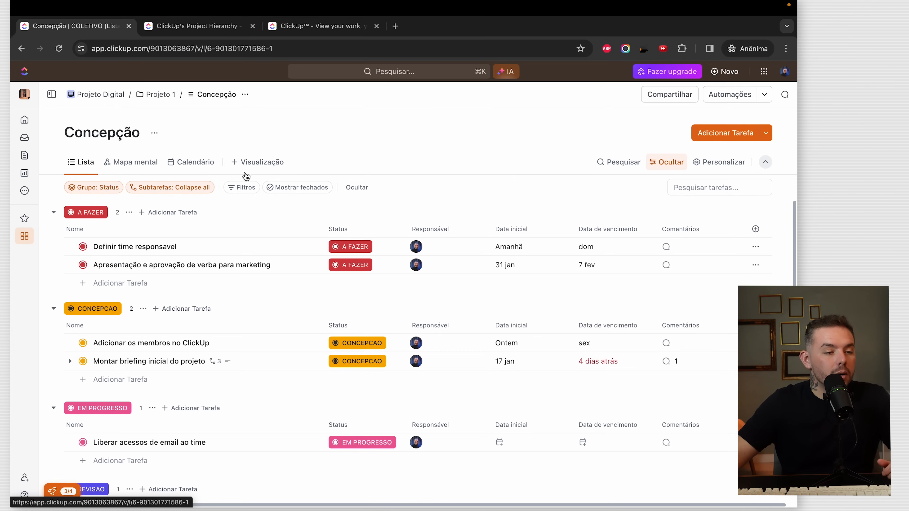
- Add a Quadro view and drag Adicionar os membros no ClickUp into EM PROGRESSO
click(246, 165)
click(558, 344)
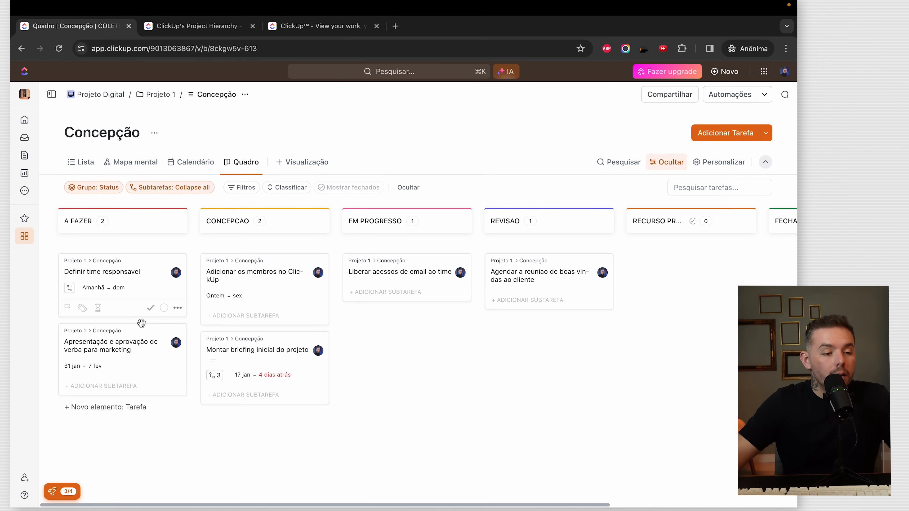
drag(248, 288, 404, 297)
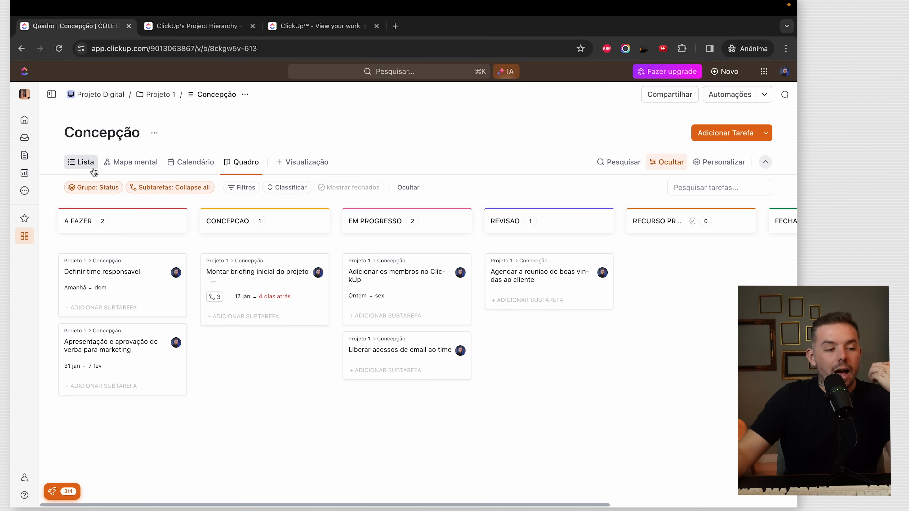
click(81, 162)
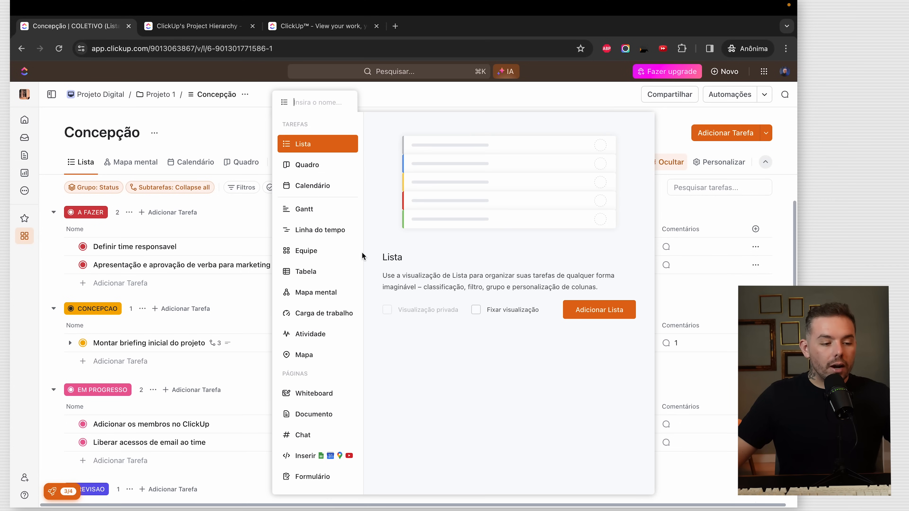
click(324, 480)
click(562, 311)
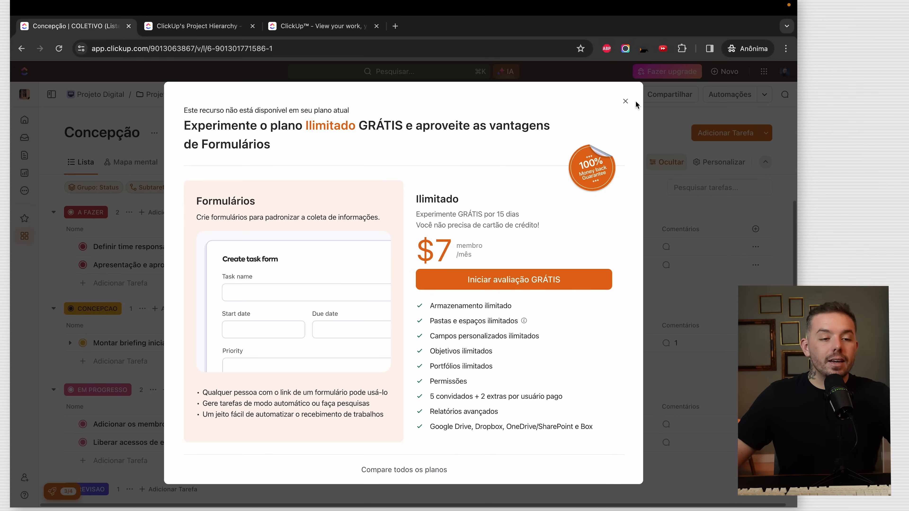
click(625, 101)
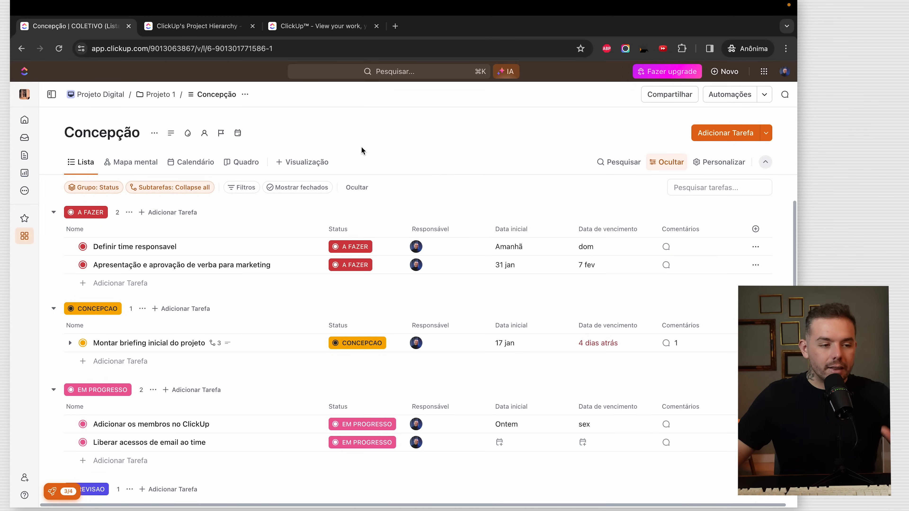
click(304, 163)
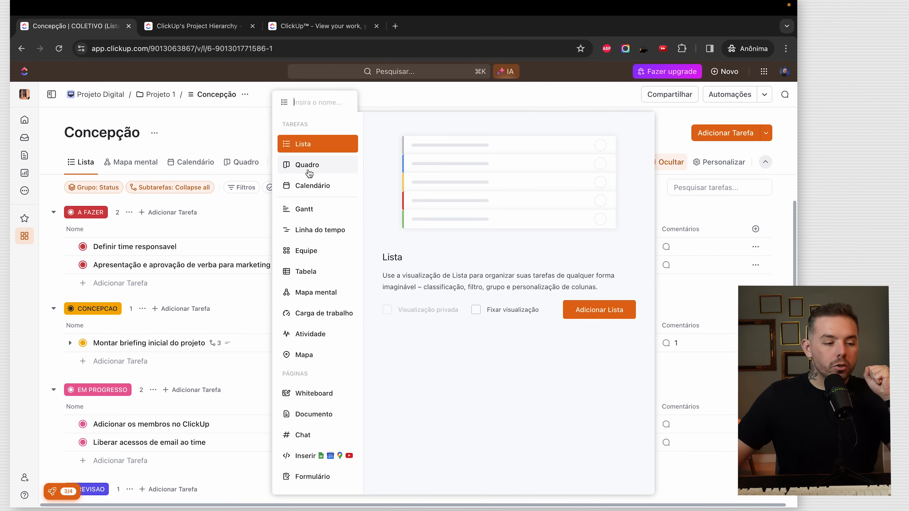
click(329, 454)
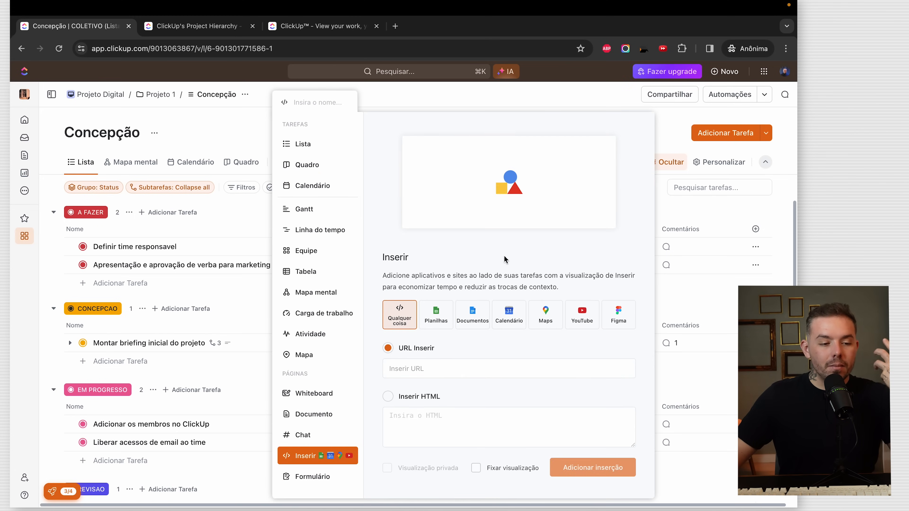
click(451, 315)
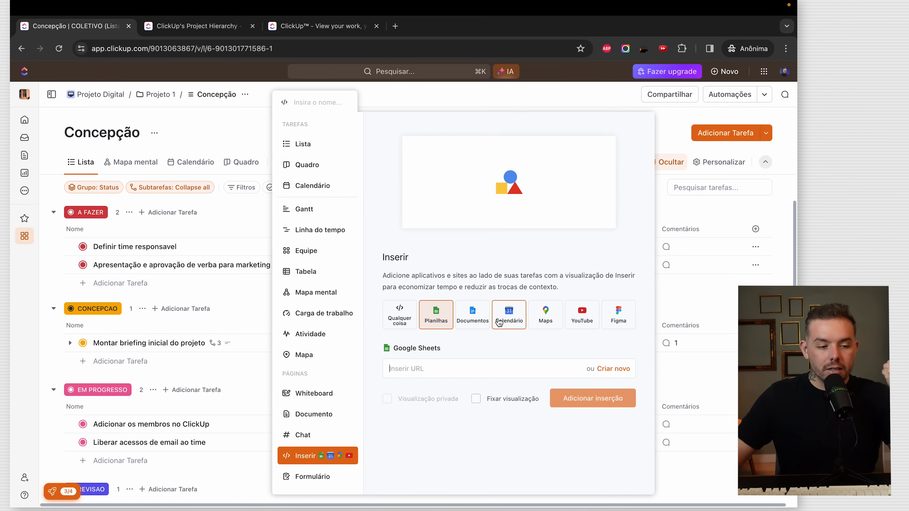
click(521, 316)
click(580, 317)
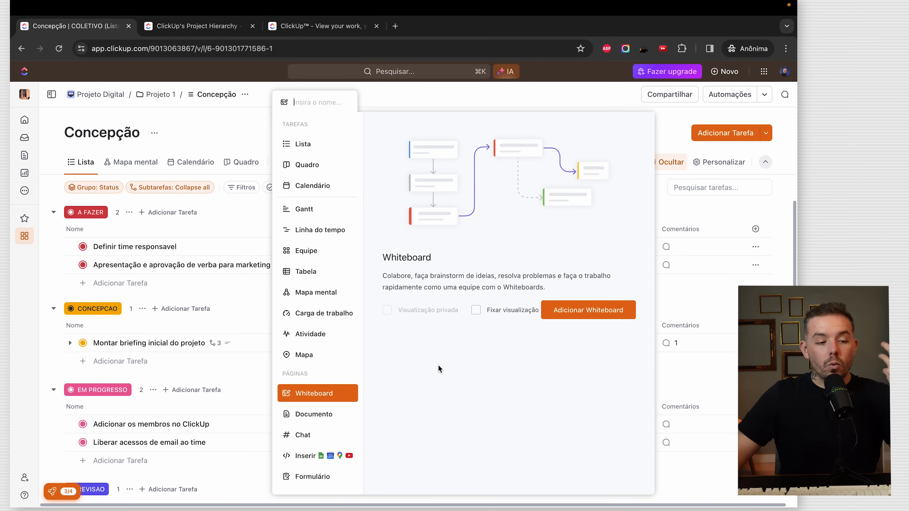
click(573, 310)
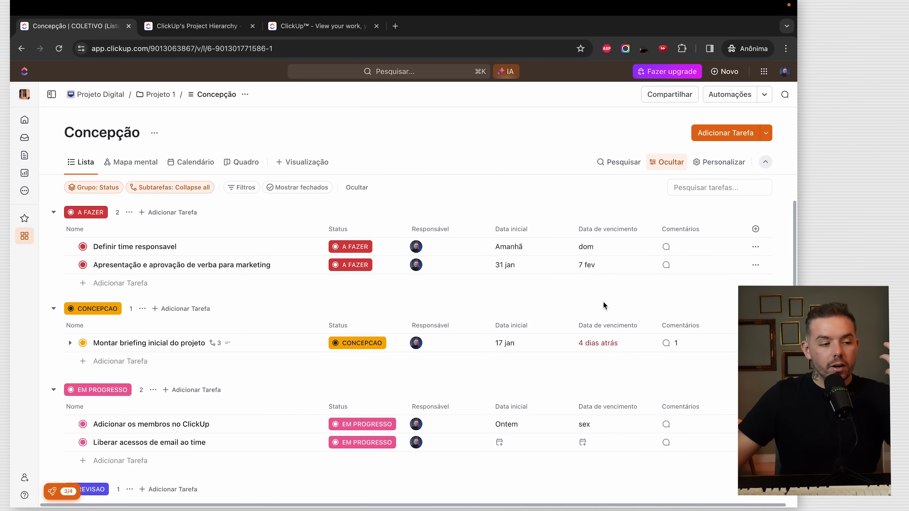
- Add a Whiteboard view from the Yesterday/Today/Blocking standup template
click(50, 96)
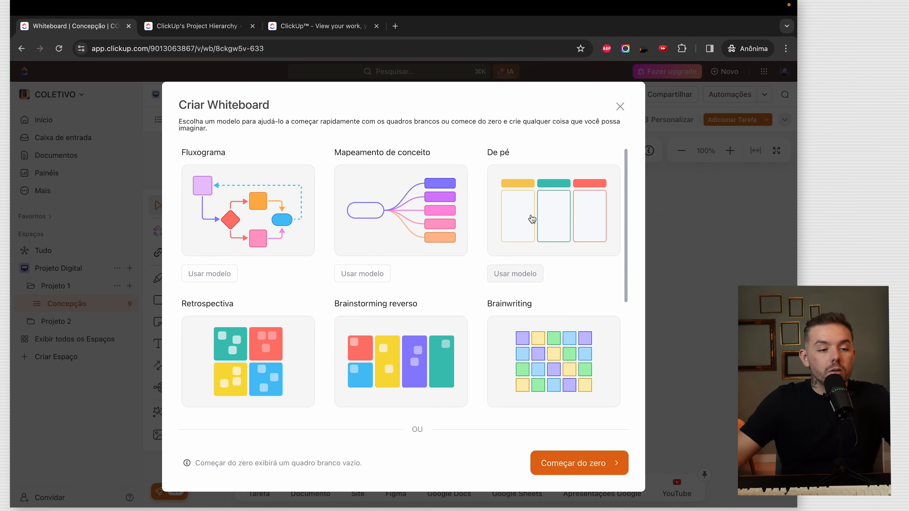
scroll(402, 276, down, 3)
scroll(404, 276, up, 3)
click(553, 180)
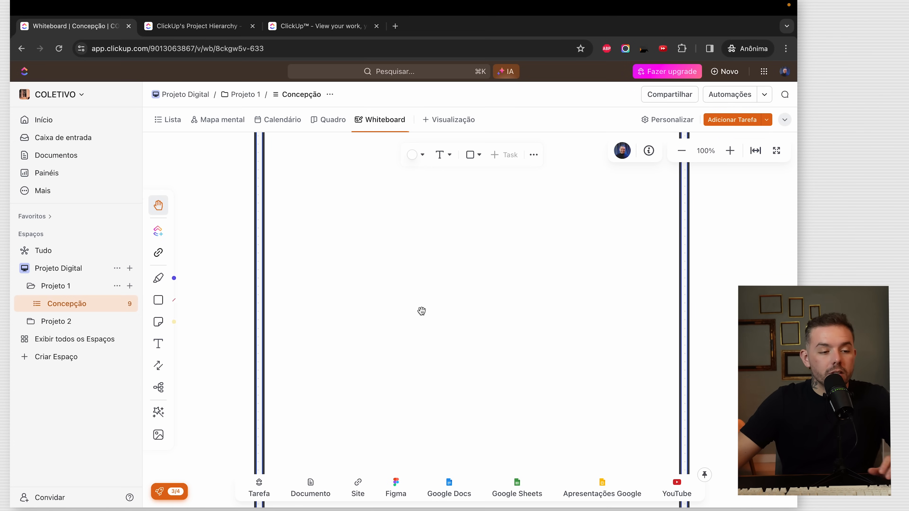
drag(422, 311, 309, 304)
scroll(356, 317, down, 10)
scroll(355, 317, up, 1)
scroll(332, 317, up, 4)
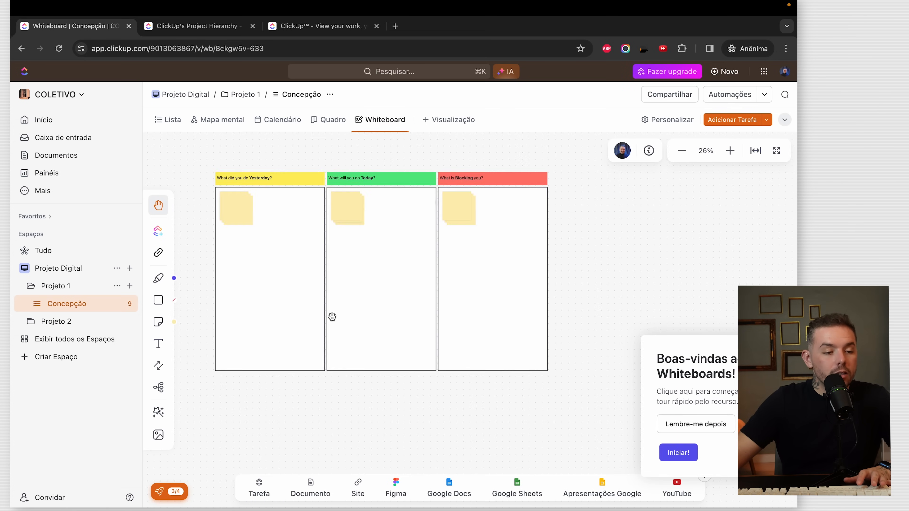
scroll(374, 298, up, 5)
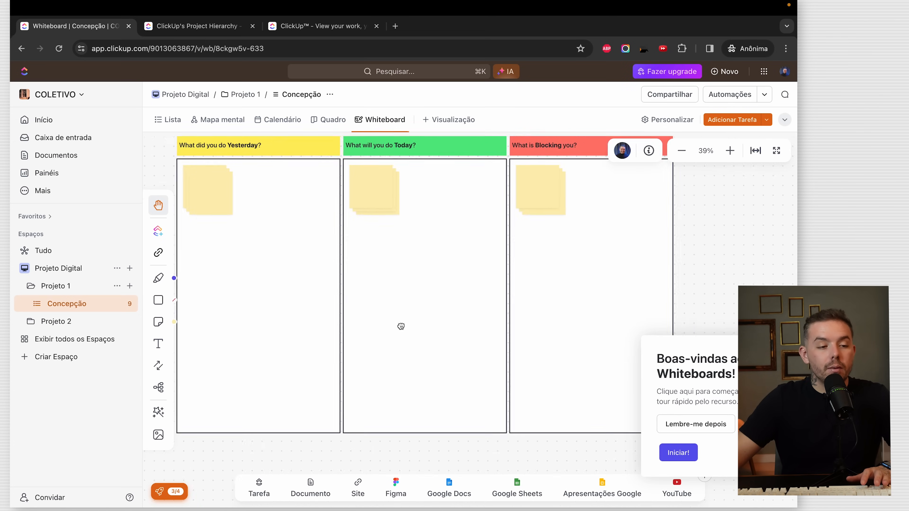
- Doodle freehand on the board, then delete the orange scribbles in the Yesterday column
click(158, 278)
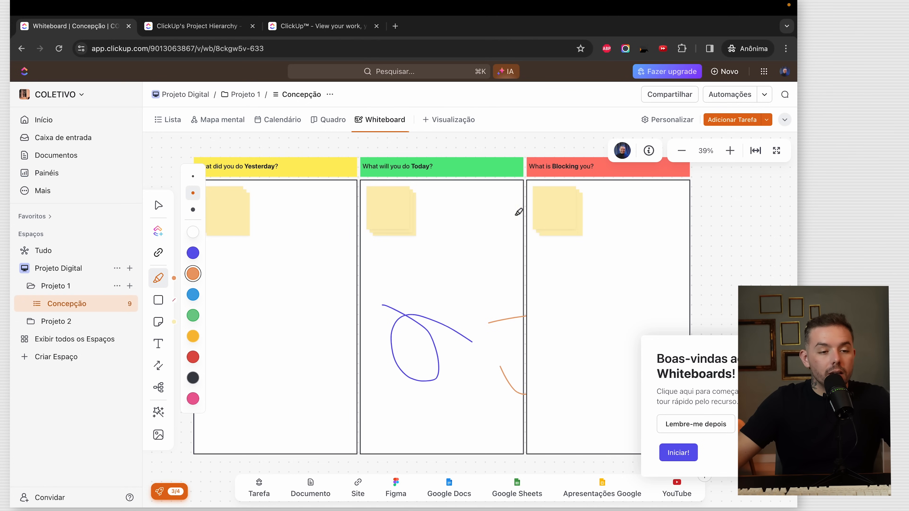
click(158, 205)
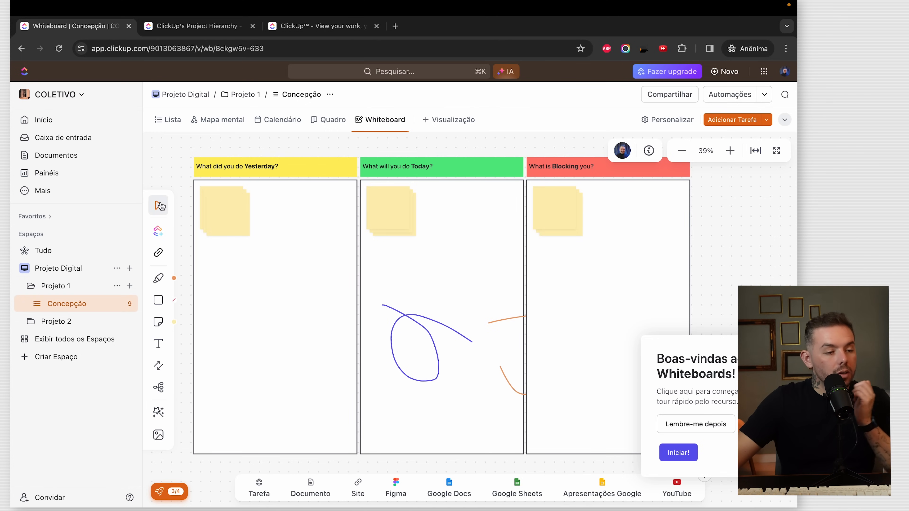
click(332, 259)
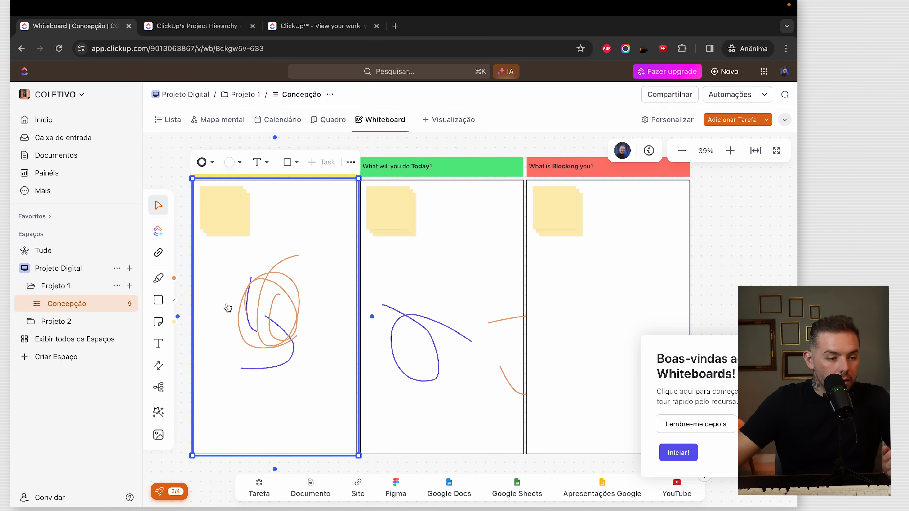
key(space)
click(264, 283)
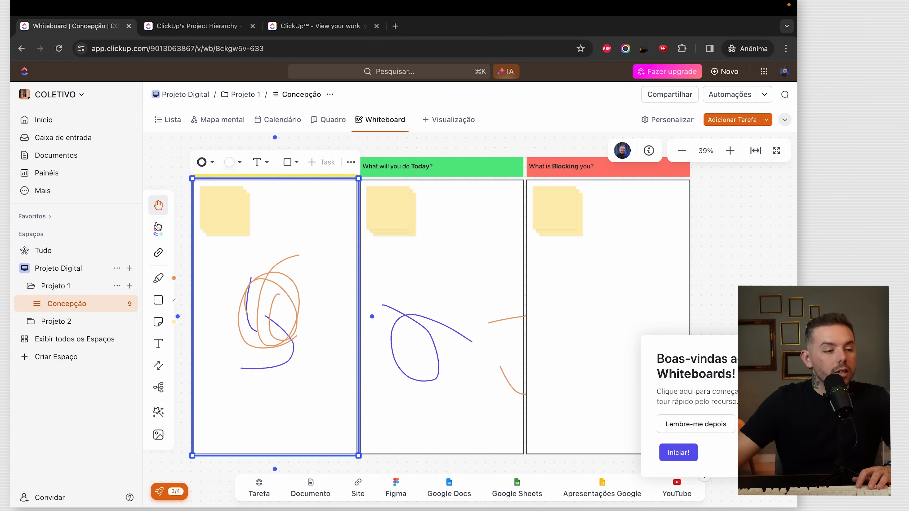
click(270, 284)
key(BackSpace)
click(268, 277)
key(BackSpace)
- Delete the Yesterday column's border frame, purple strokes and sticky notes
click(276, 329)
key(BackSpace)
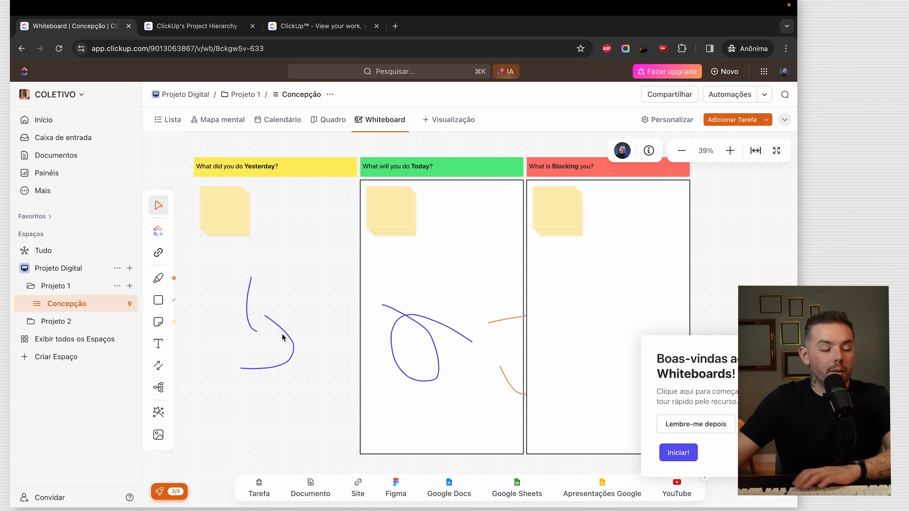
click(280, 328)
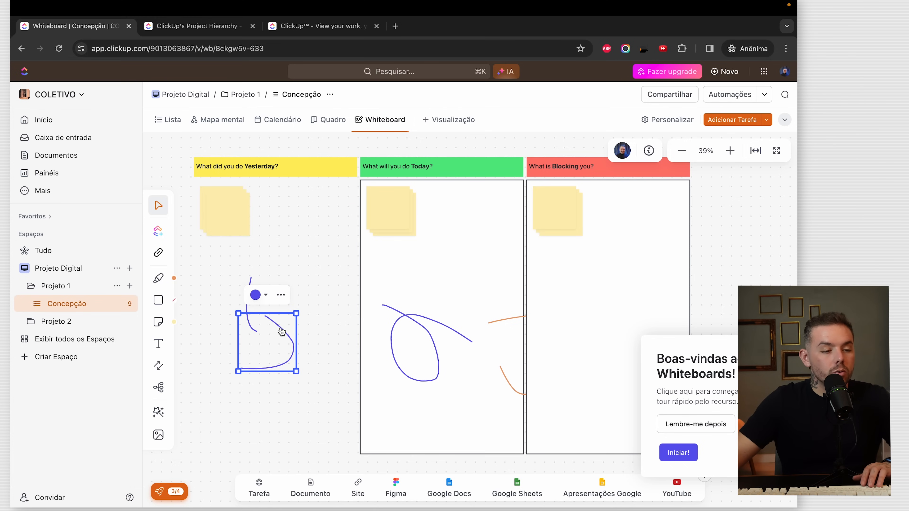
key(BackSpace)
click(247, 309)
key(BackSpace)
click(223, 223)
key(BackSpace)
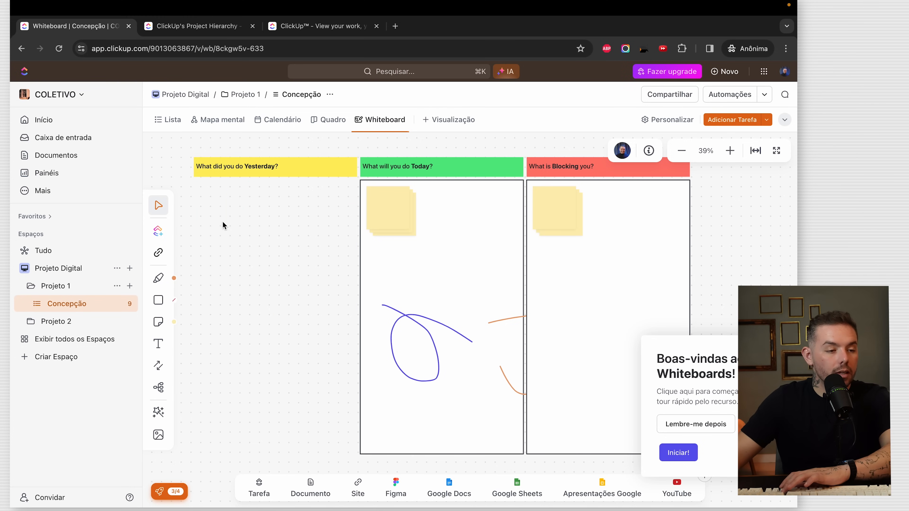
click(275, 167)
click(282, 288)
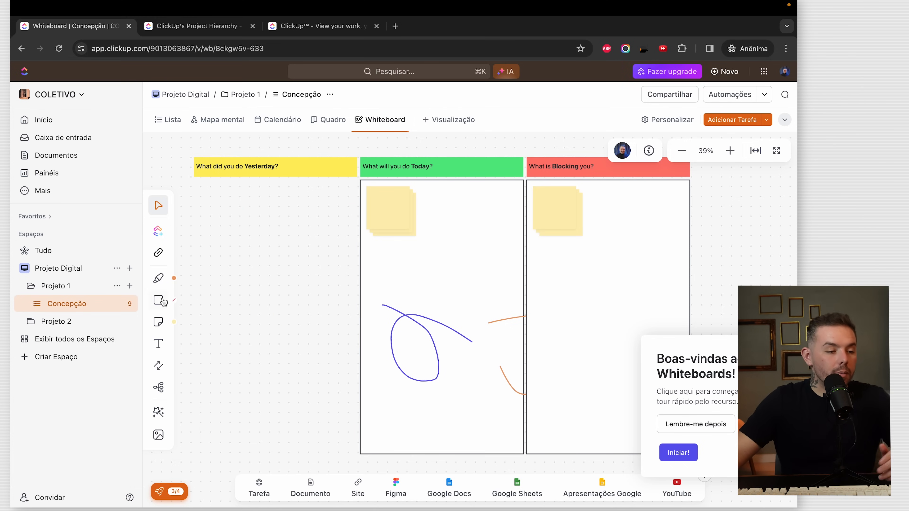
- Place two sticky notes in the Yesterday column
click(165, 324)
click(228, 274)
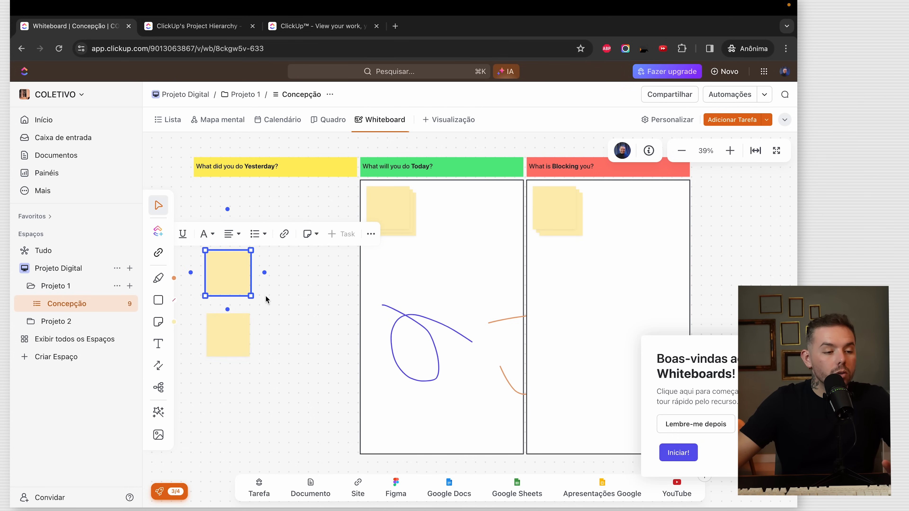
click(244, 324)
click(311, 365)
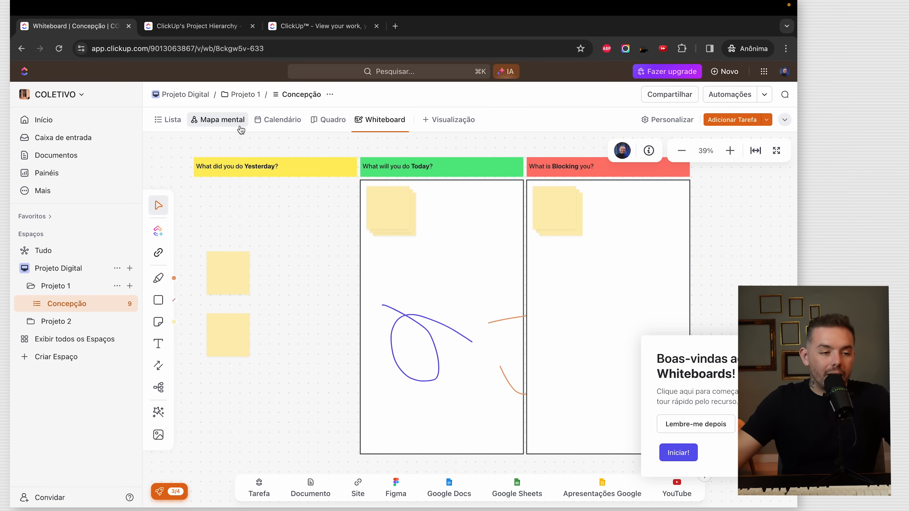
- Return to the Concepção list and bring up the add-item choices for the Projeto 1 folder
click(172, 120)
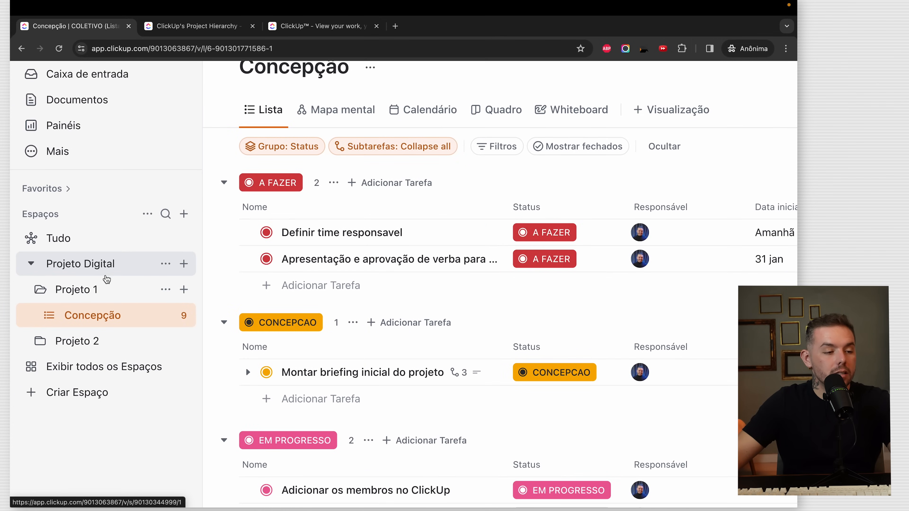
scroll(299, 246, down, 5)
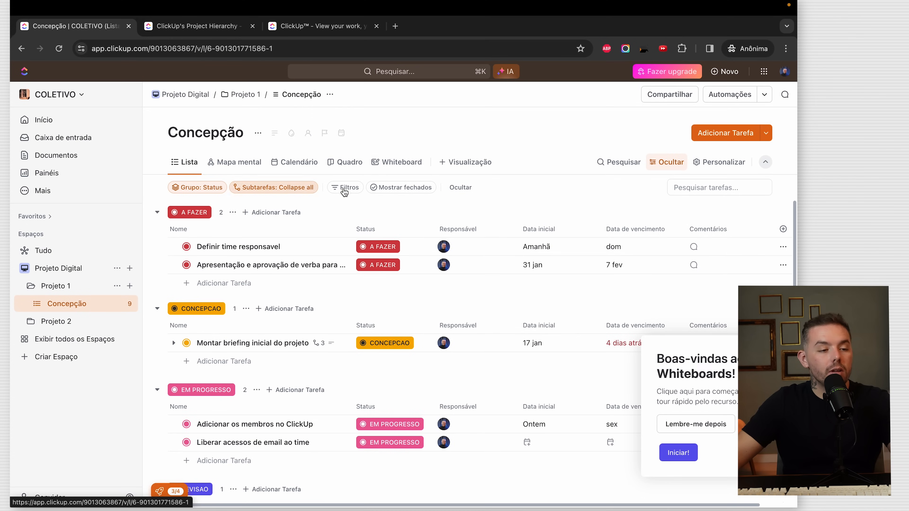
scroll(393, 235, down, 1)
scroll(393, 236, up, 1)
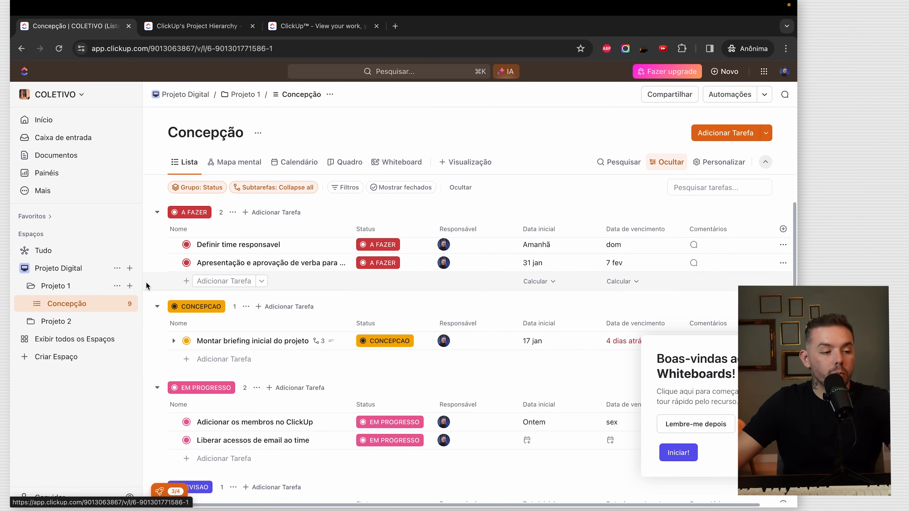
click(130, 287)
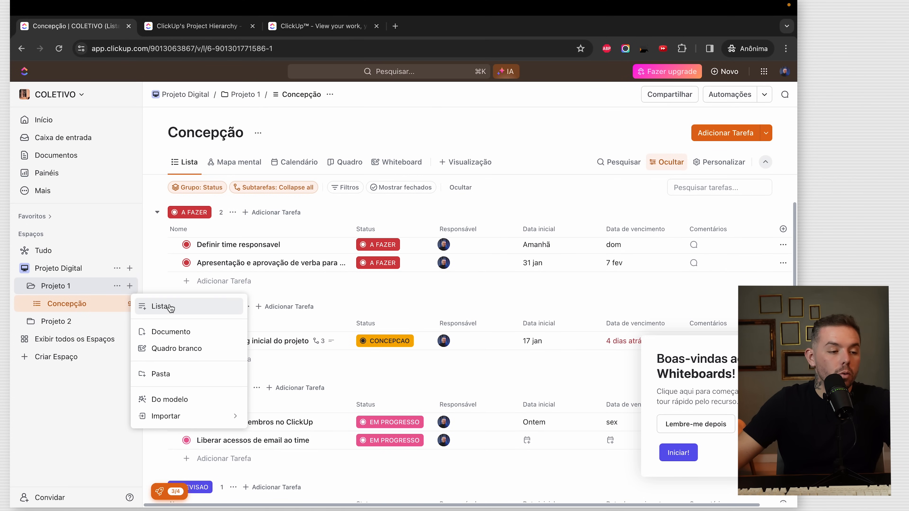
- Create a new list named Validação in Projeto 1
click(173, 310)
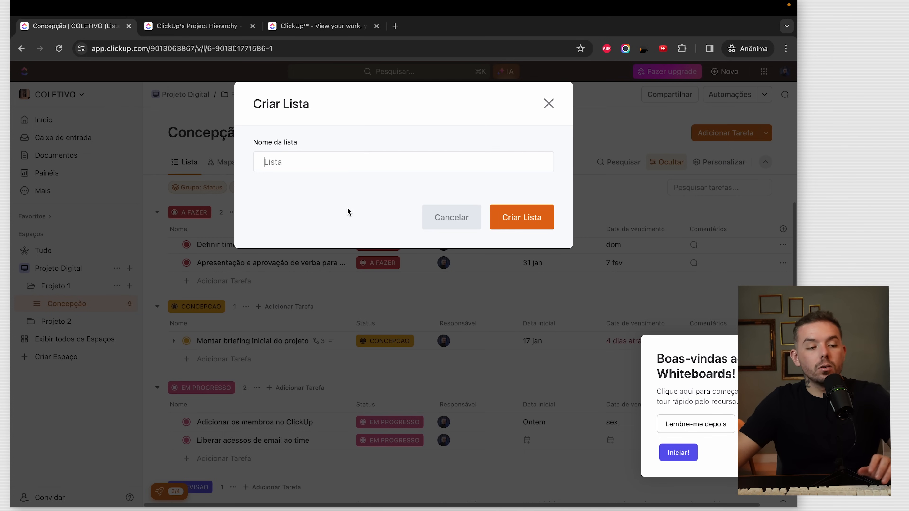
text(Validação)
click(63, 322)
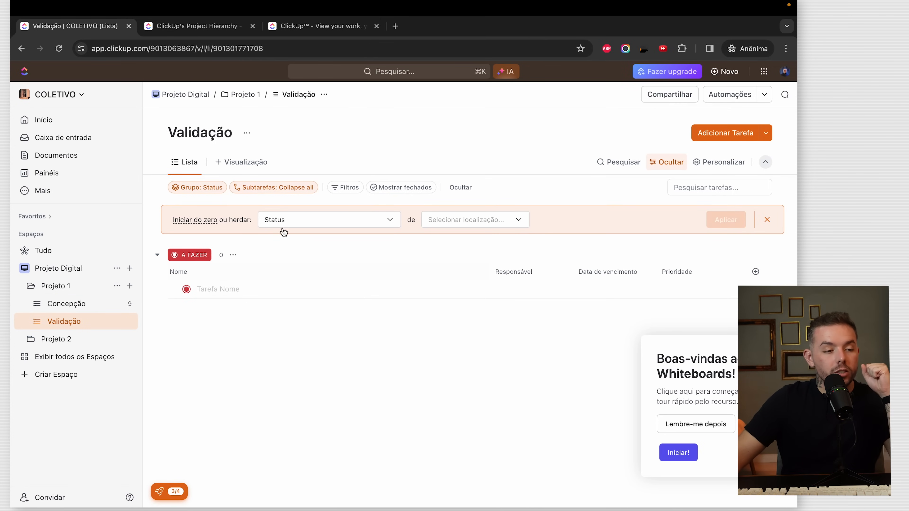
- Have Validação inherit all properties (statuses, views, automations, custom fields) from Concepção
click(320, 227)
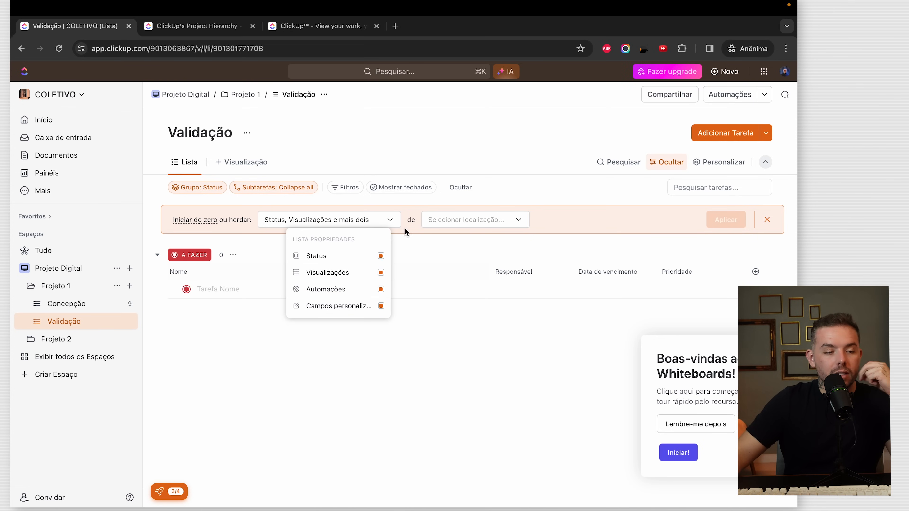
click(443, 222)
click(455, 222)
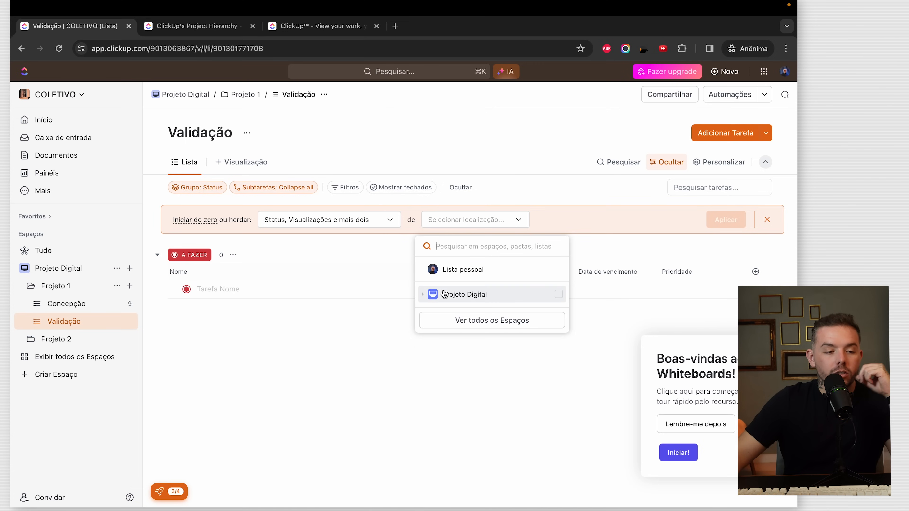
click(426, 295)
click(430, 311)
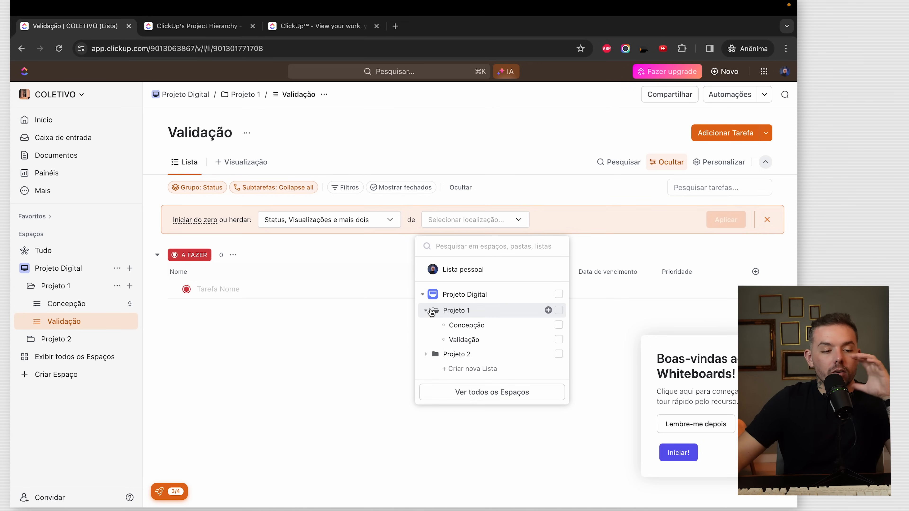
click(479, 325)
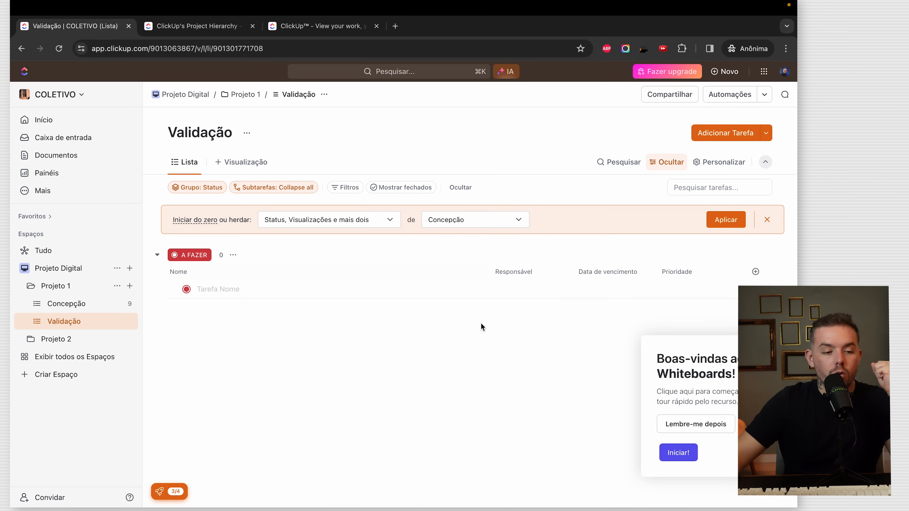
click(737, 224)
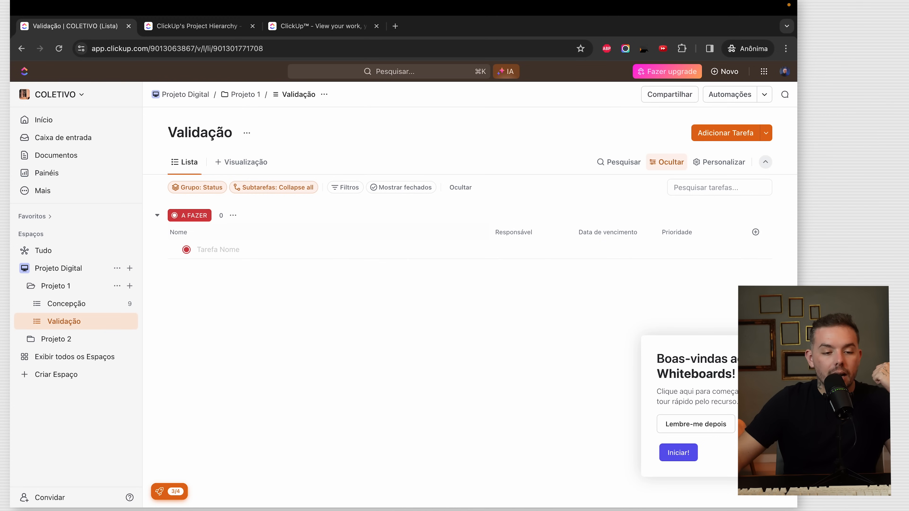
click(773, 348)
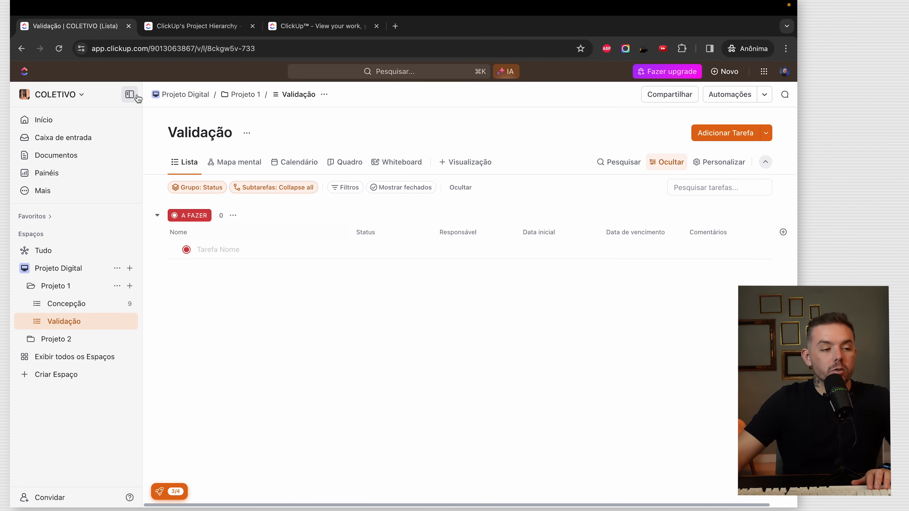
- Collapse and re-expand the sidebar, then open a new private browser tab
click(141, 95)
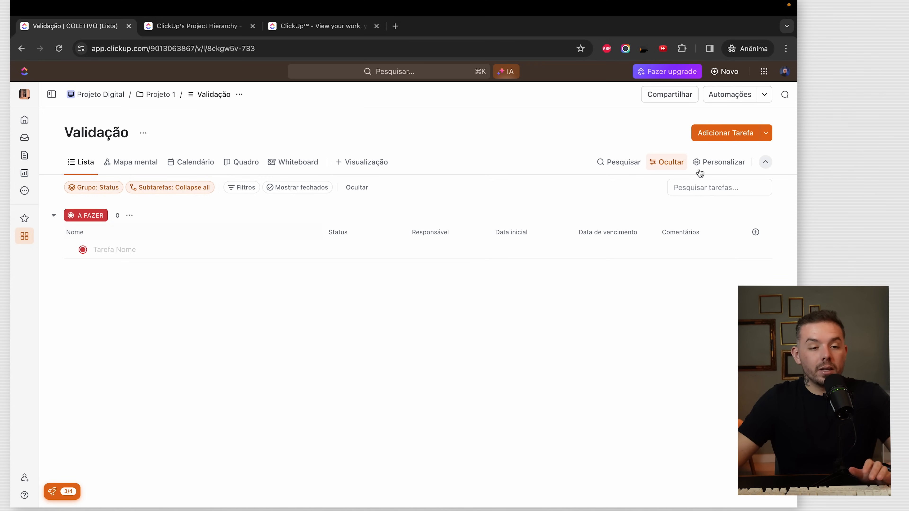
click(52, 95)
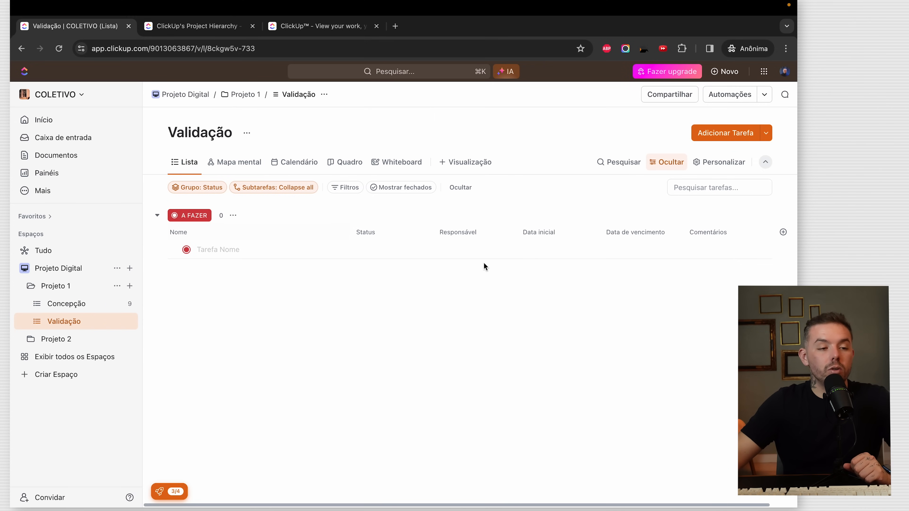
click(395, 25)
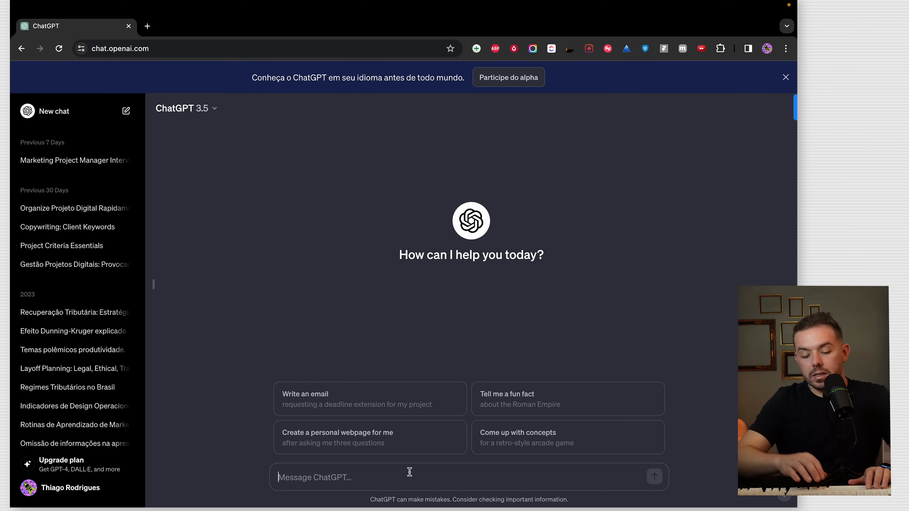
- Send ChatGPT the prompt about main validation tasks and select the Financeiro tasks in its reply
text(Me diga a lista de tarefas responsaveis pelo sucesso de um projeto de marketing digital, onde lancaremos um produto de venda no formato de curso online e queremos entender quais validacoes precisamos fazer para sermos assertivos no financeiro, marketing, redes sociais e desenvolvimento do site. Cite as 5 atividades principais de cada área acima.)
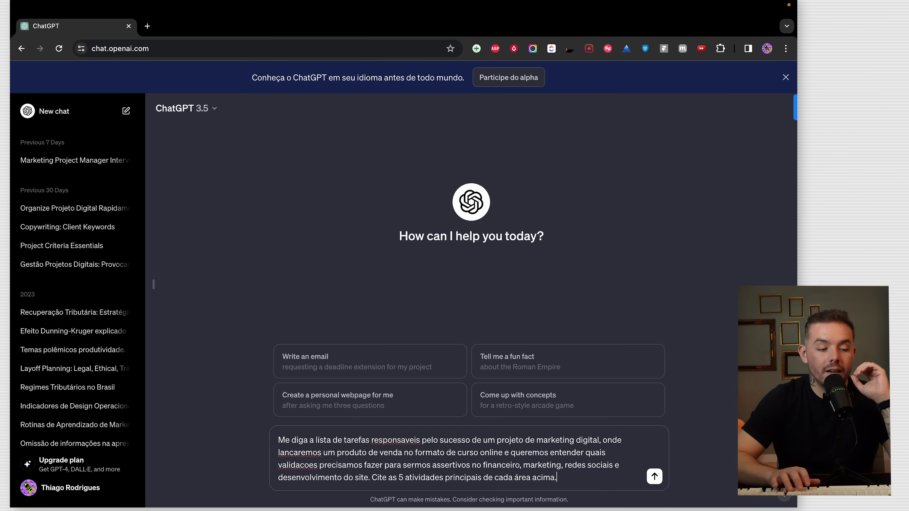
key(Return)
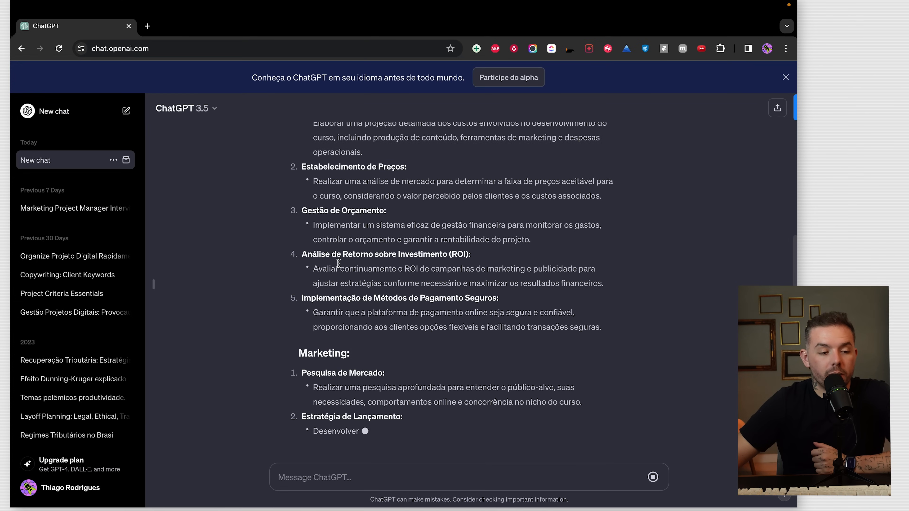
scroll(561, 377, up, 3)
drag(607, 398, 311, 168)
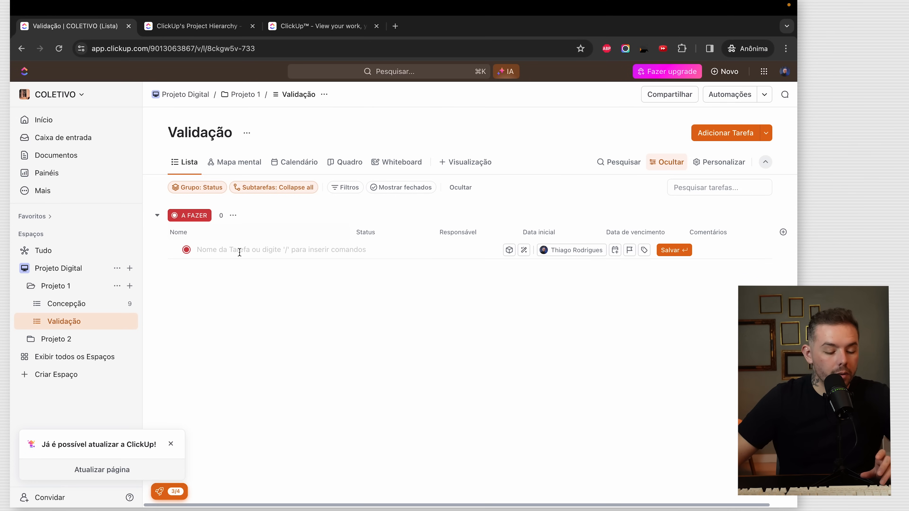
- Paste the copied Financeiro lines into Validação as ten tasks, then bulk-delete them all
key(super+v)
click(341, 218)
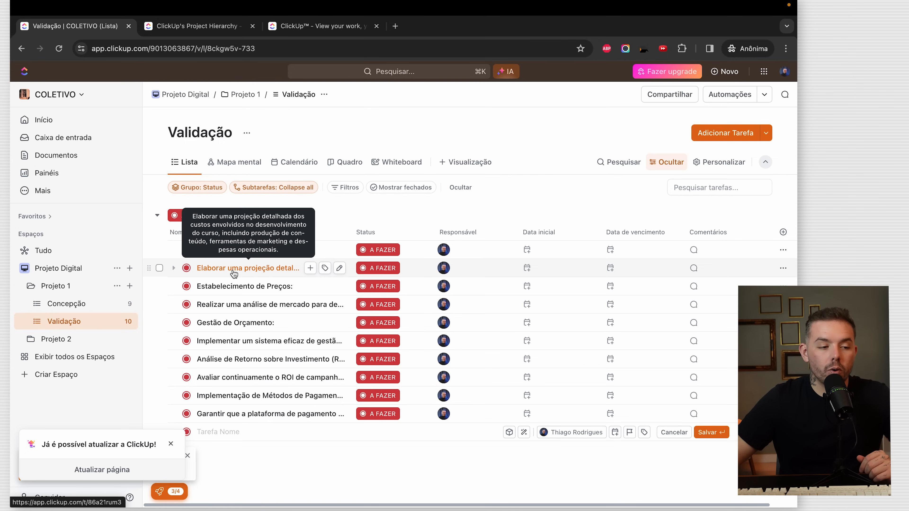
drag(224, 269, 233, 255)
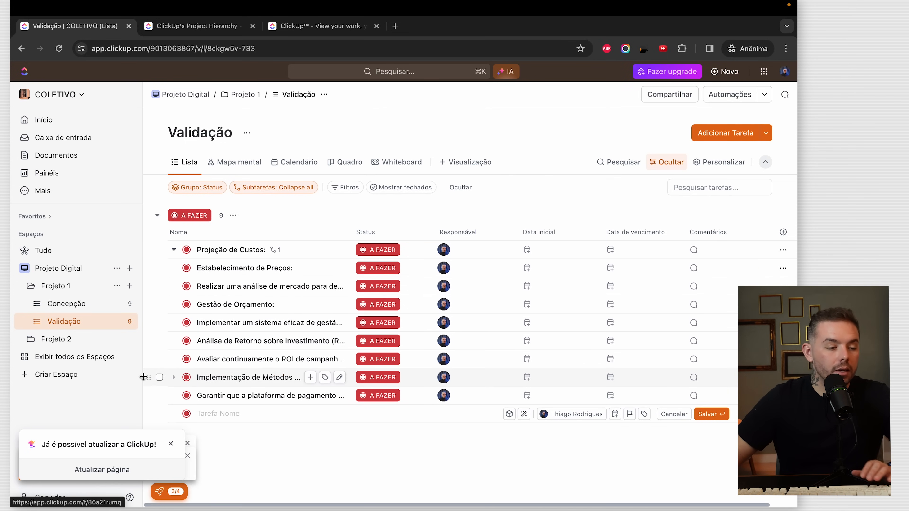
click(159, 413)
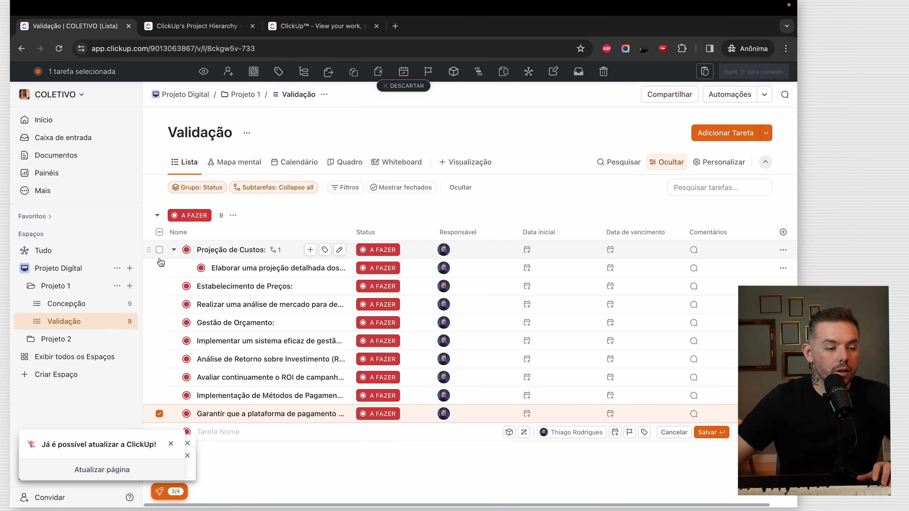
shift+click(159, 250)
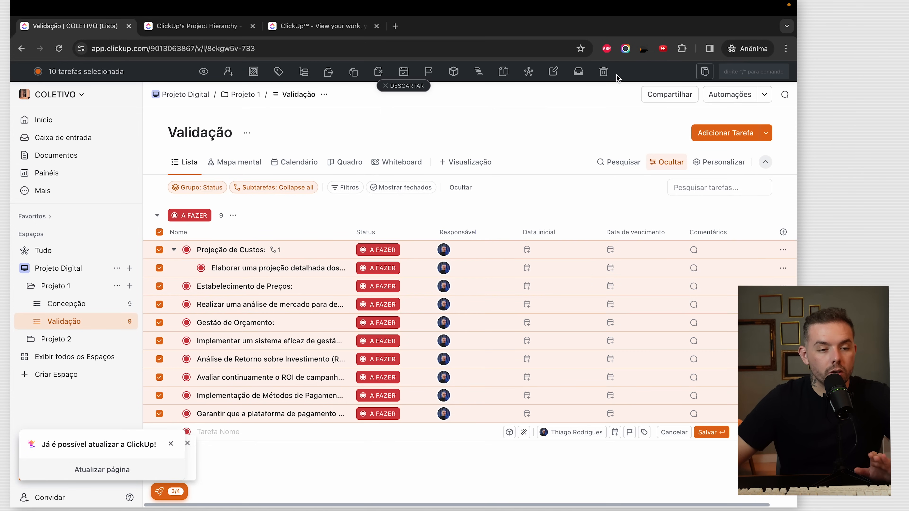
click(604, 72)
- Create a single task named 'Projeção de Custos:' using ChatGPT's heading
key(ctrl+Right)
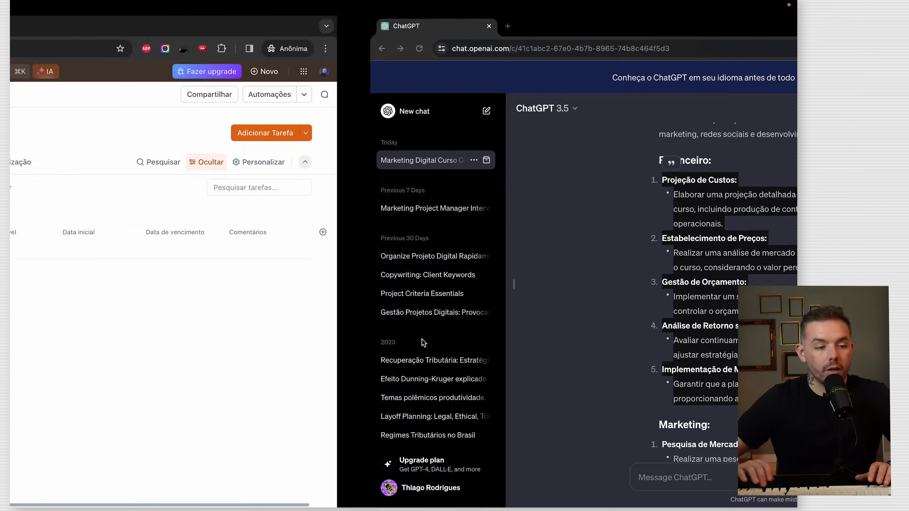
drag(307, 190, 305, 180)
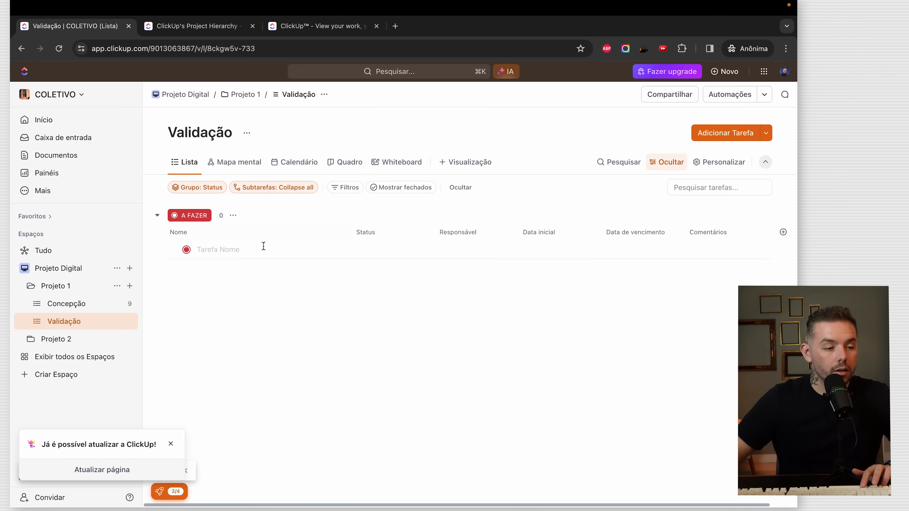
text(Projeção de Custos:)
key(Return)
- Fill the Projeção de Custos: description with ChatGPT's cost-projection explanation
click(251, 250)
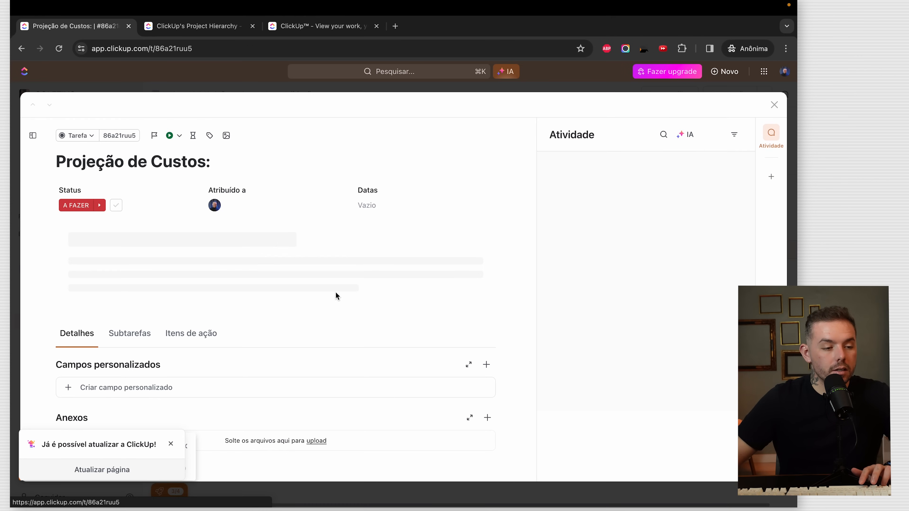
key(ctrl+Right)
drag(387, 239, 317, 199)
key(super+c)
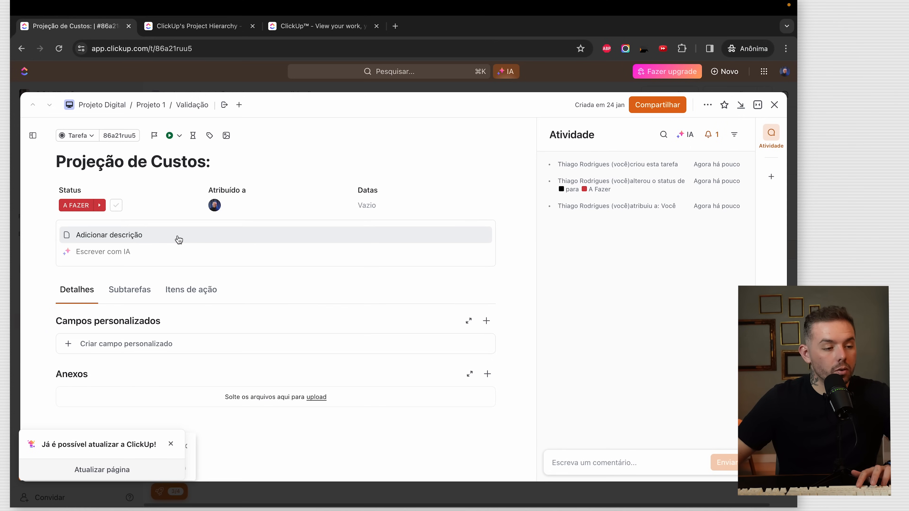
click(176, 238)
key(super+v)
click(75, 261)
text(E)
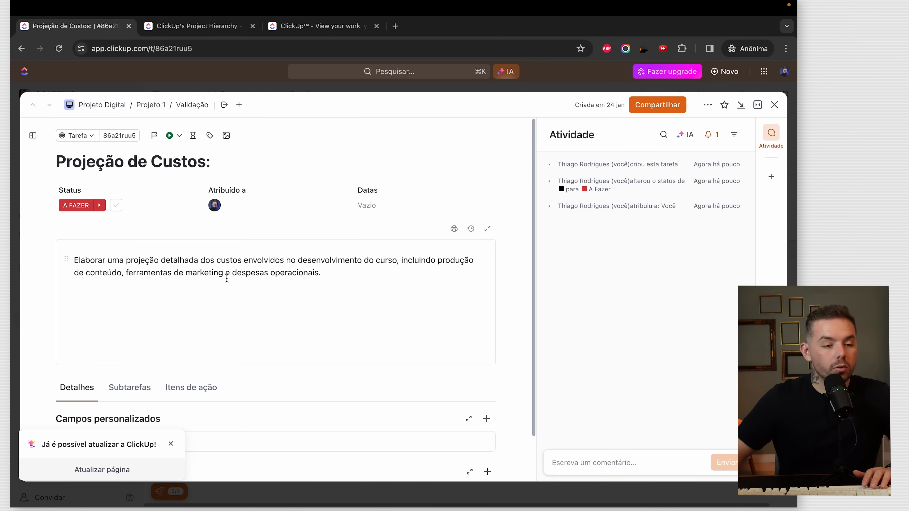
click(774, 104)
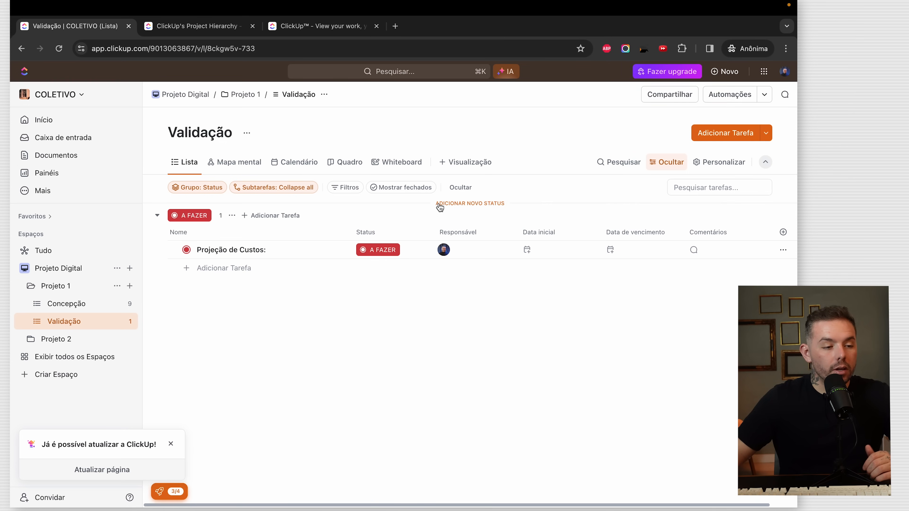
key(ctrl+Right)
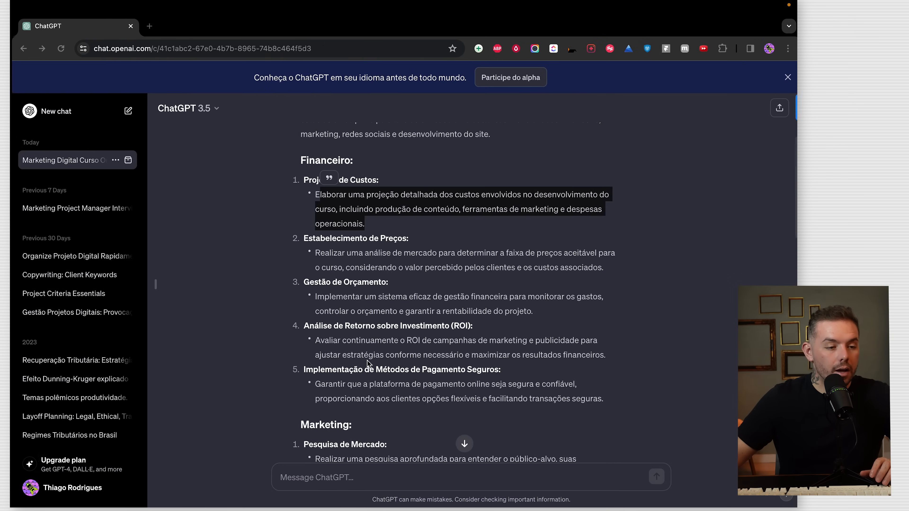
- Ask ChatGPT 'Me faca todas as perguntas que podem me gerar sucesso no meu projeto'
scroll(401, 231, down, 10)
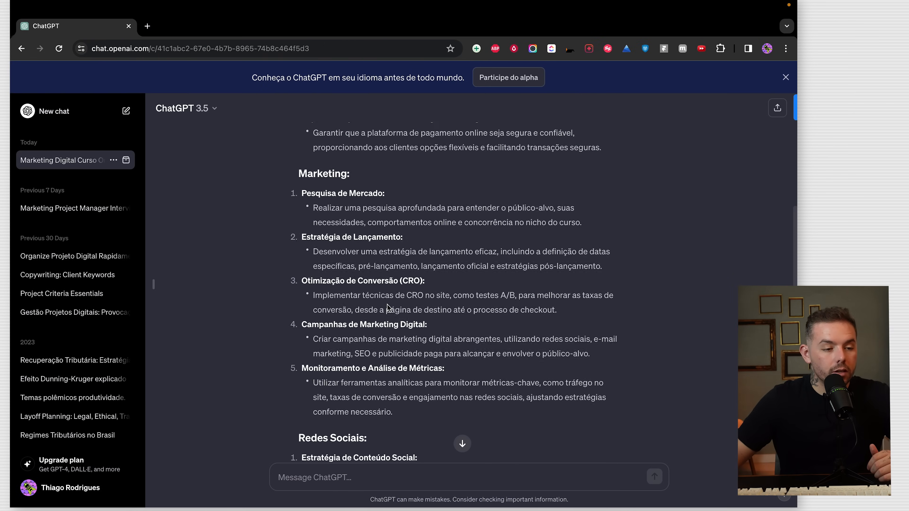
scroll(388, 296, down, 8)
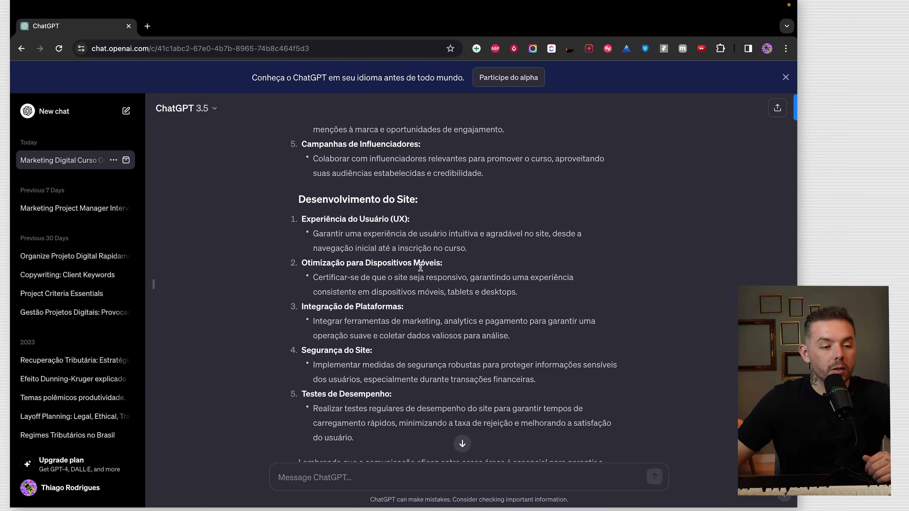
scroll(420, 268, down, 4)
scroll(476, 318, up, 3)
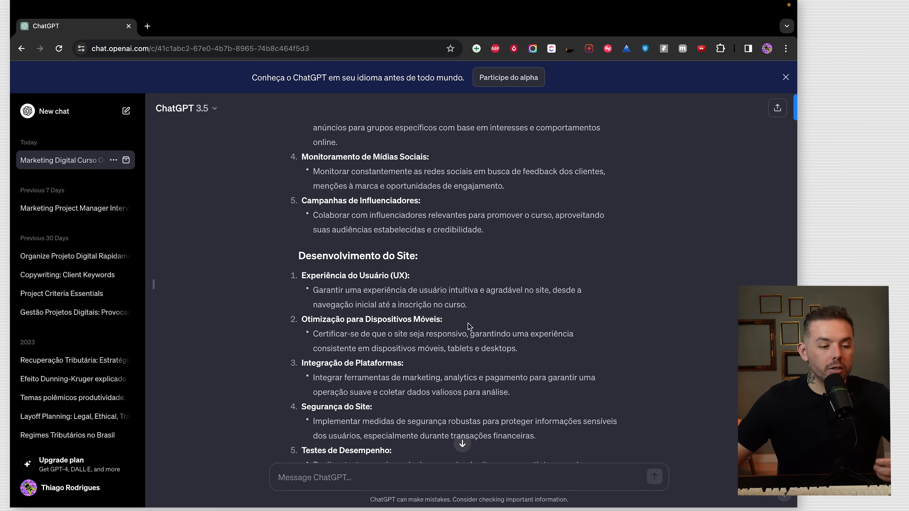
scroll(469, 327, down, 4)
text(Me faca todas as perg)
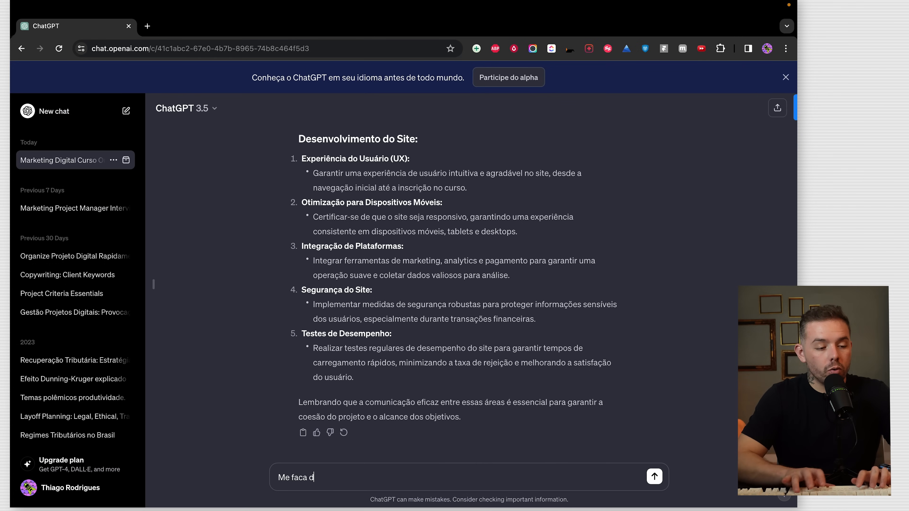
text(untas que)
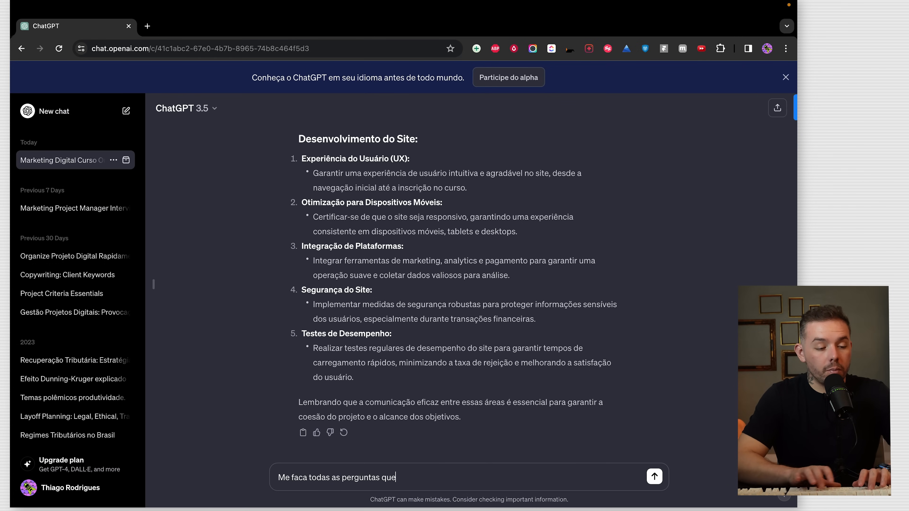
text( podem me gerar suce)
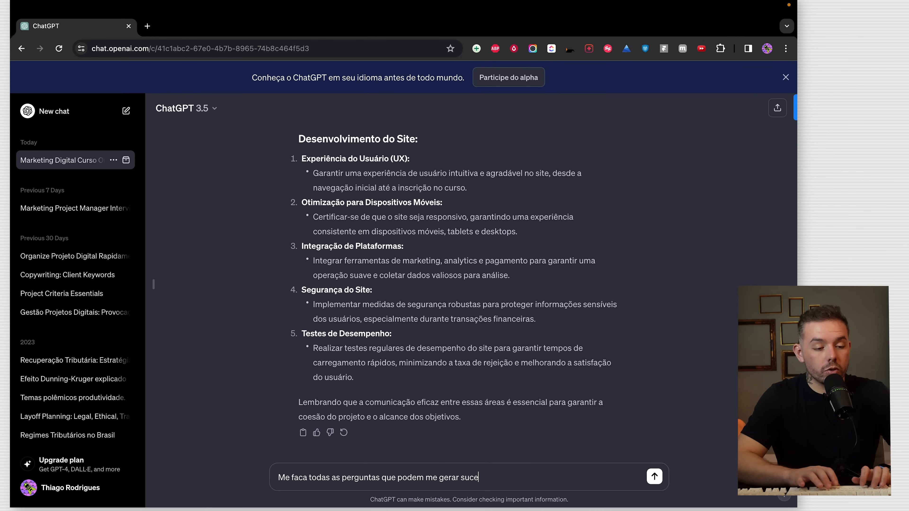
text(sso no meu projeto)
key(Return)
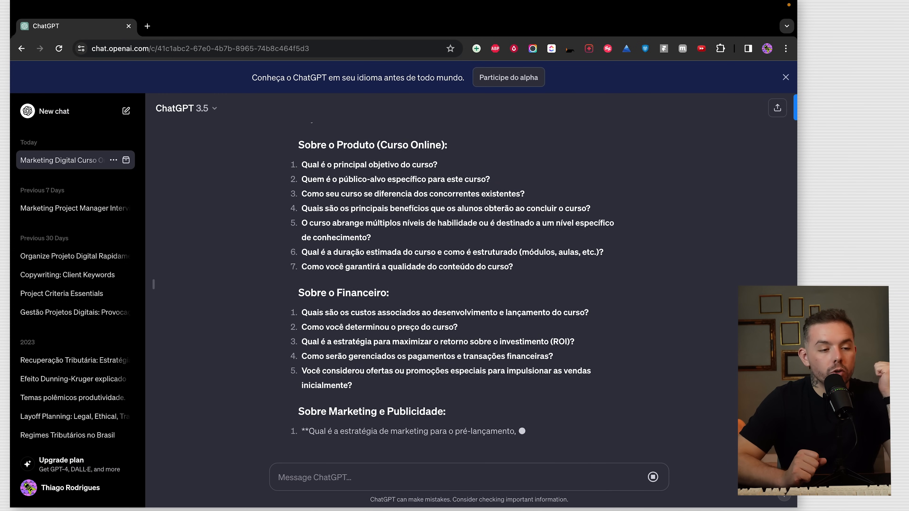
- Copy the seven Sobre o Produto questions from ChatGPT's answer
scroll(453, 323, up, 5)
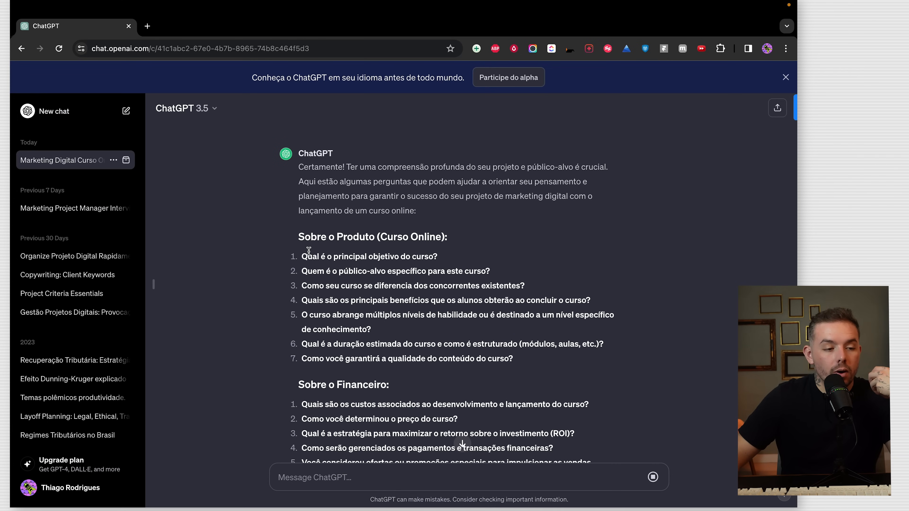
drag(299, 239, 409, 285)
click(350, 262)
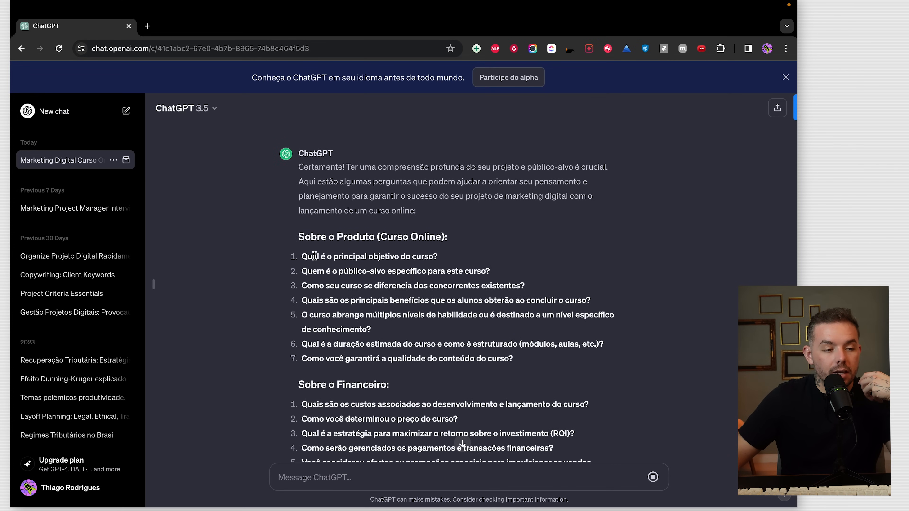
drag(302, 256, 523, 381)
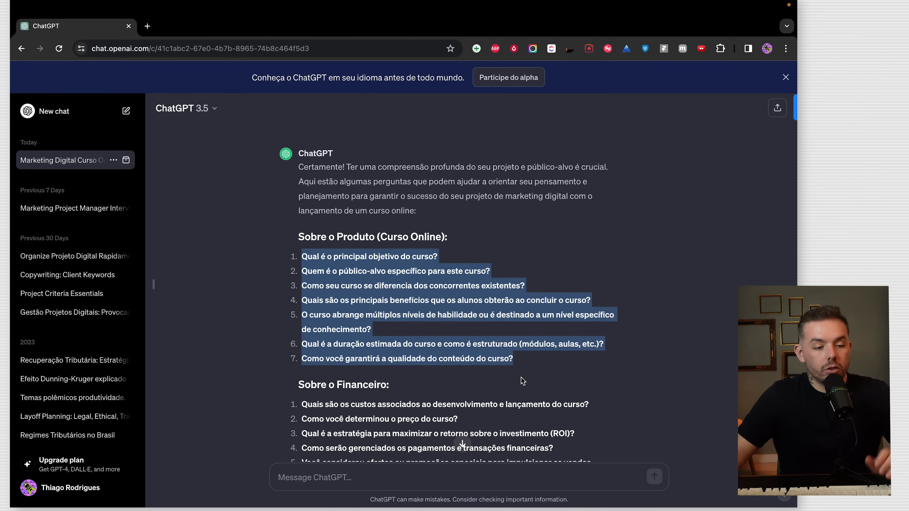
click(542, 356)
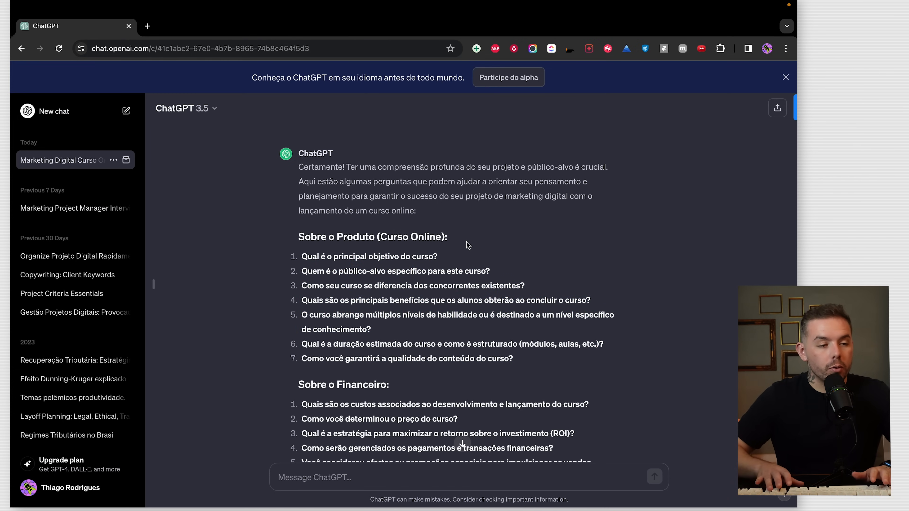
key(ctrl+Left)
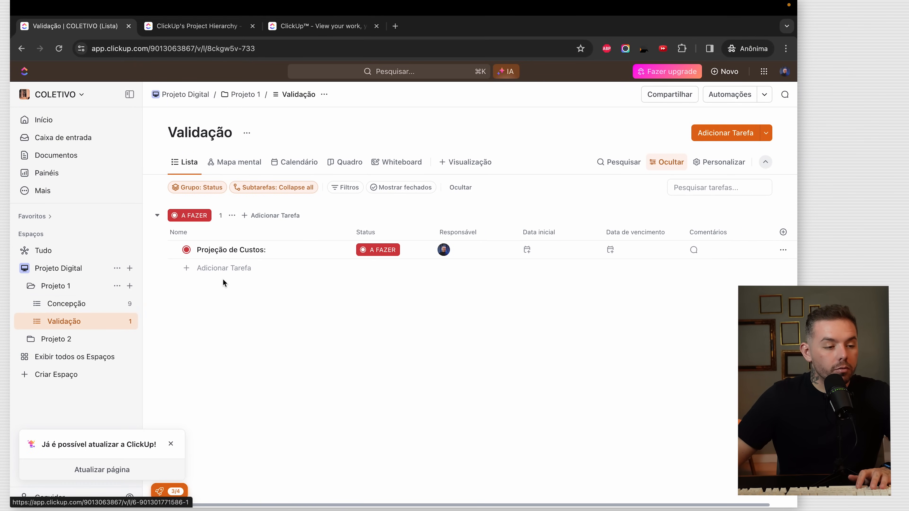
- In Concepção, create task 'Definicao basica do produto' with the seven product questions as description
click(59, 308)
text(tDefinicao basica)
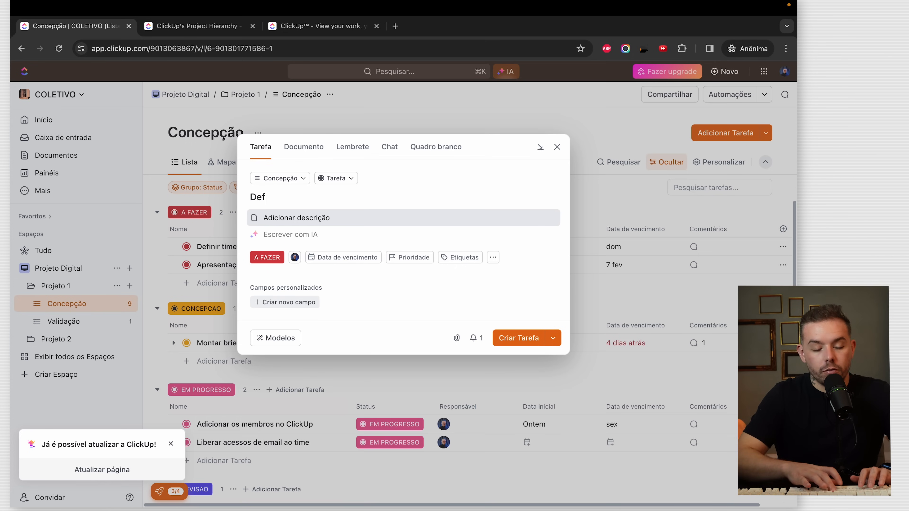
text( do produto)
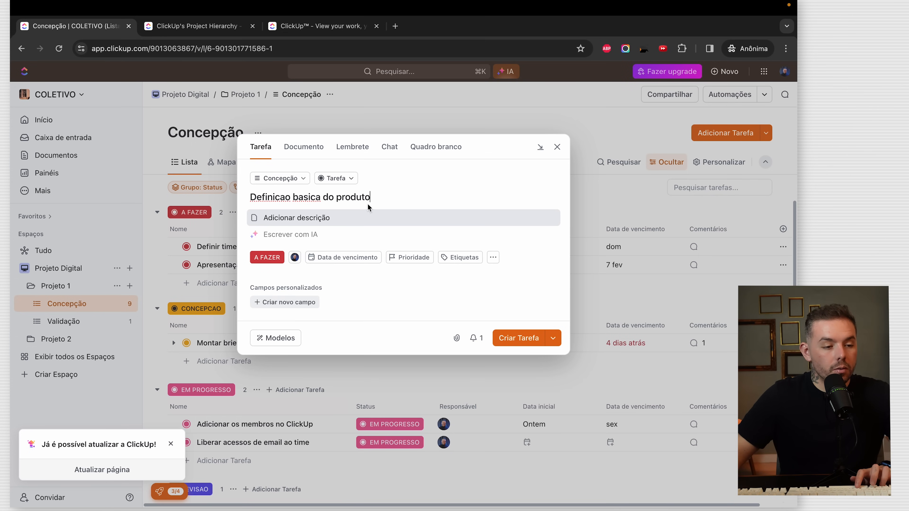
click(324, 218)
text(1. Qual é o principal objetivo do curso? 2. Quem é o público-alvo específico para este curso? 3. Como seu curso se diferencia dos concorrentes existentes? 4. Quais são os principais benefícios que os alunos obterão ao concluir o curso? 5. O curso abrange múltiplos níveis de habilidade ou é destinado a um nível específico de conhecimento? 6. Qual é a duração estimada do curso e como é estruturado (módulos, aulas, etc.)? 7. Como você garantirá a qualidade do conteúdo do curso?)
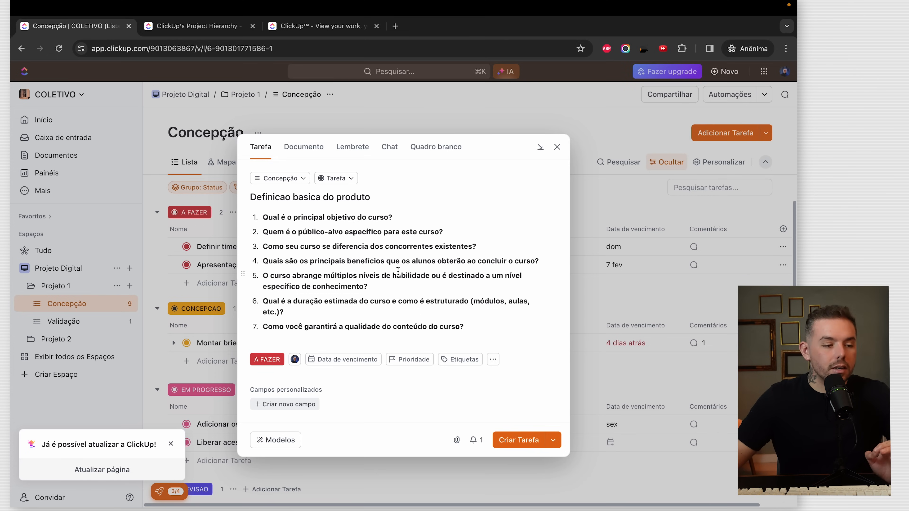
click(558, 147)
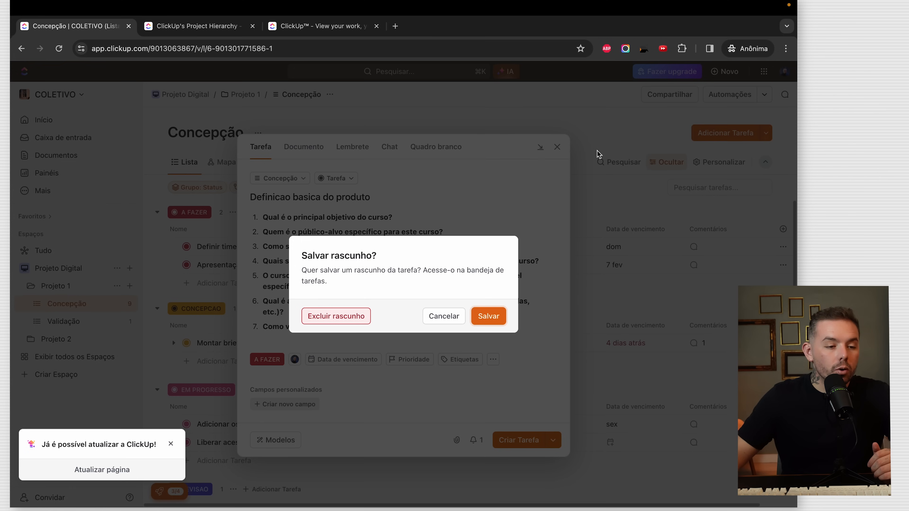
click(449, 318)
click(516, 440)
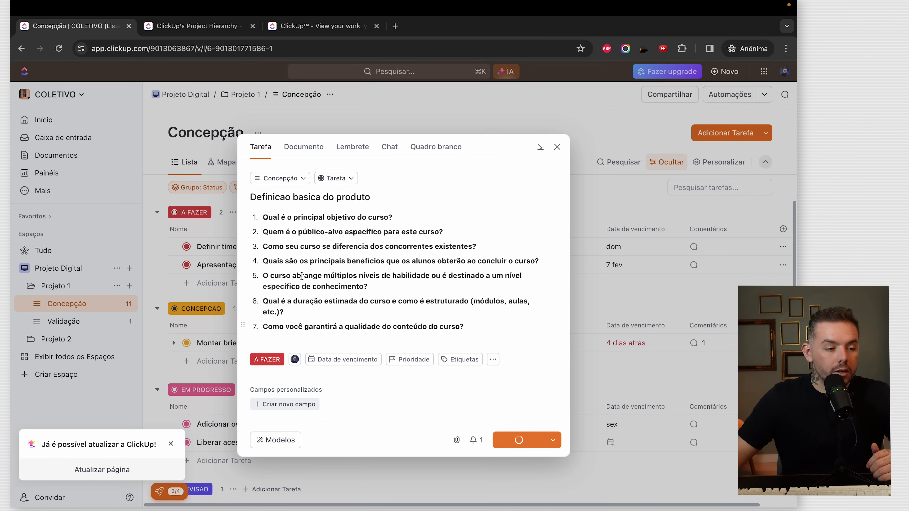
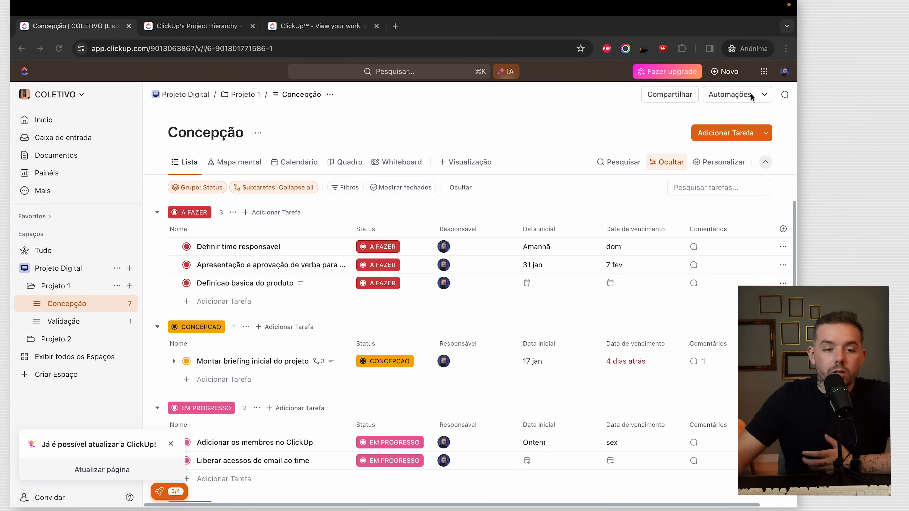
- Look at importing from Trello in workspace settings, then go back to the Concepção list
click(785, 71)
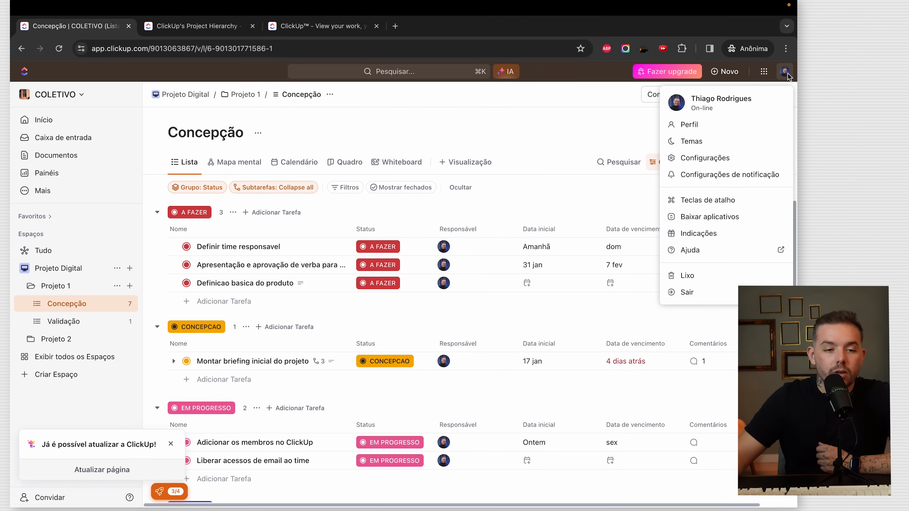
click(707, 157)
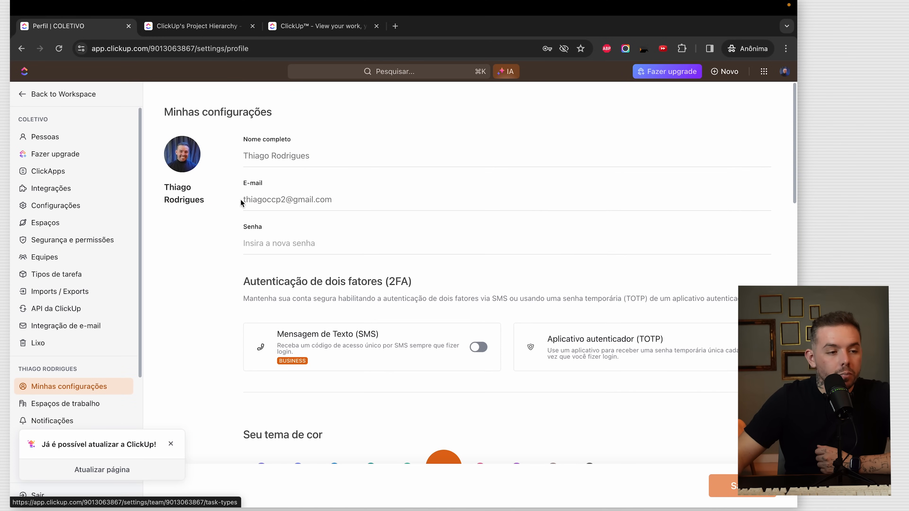
click(111, 294)
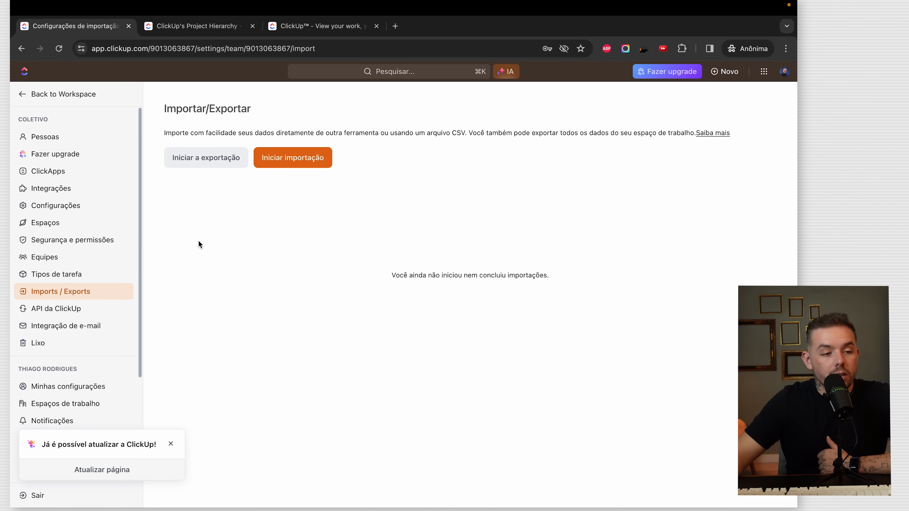
click(293, 160)
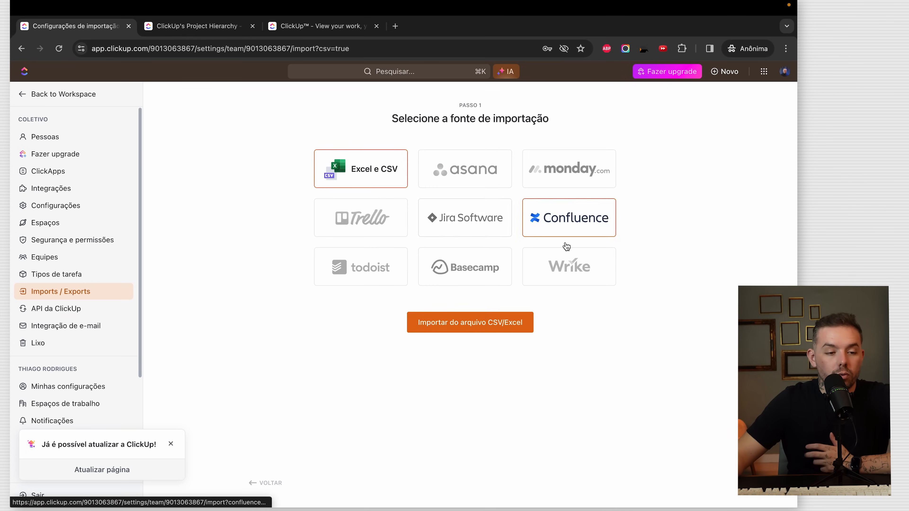
click(370, 217)
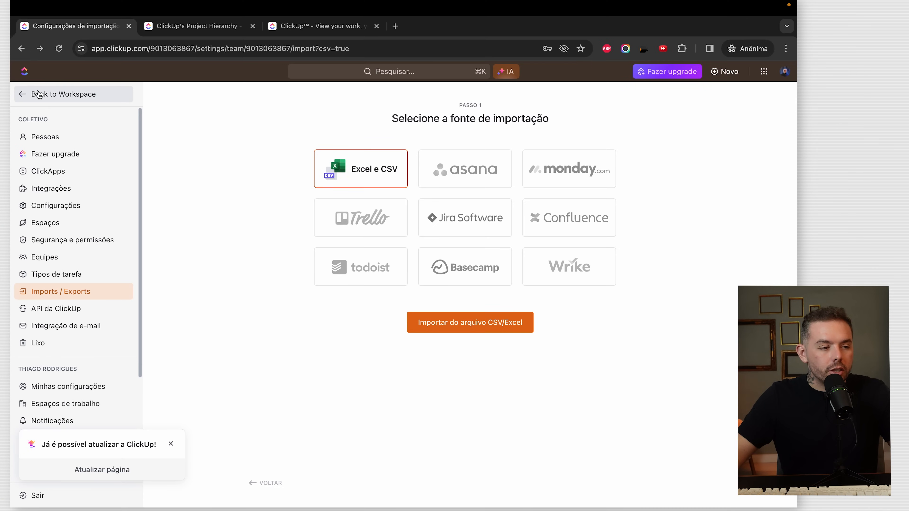
click(39, 94)
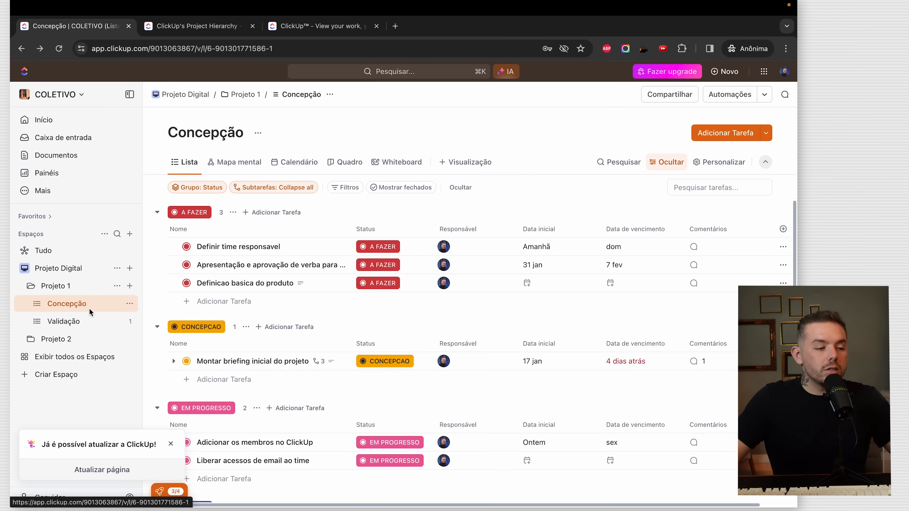
- Create the Lançamento list, inheriting Status, Visualizações and Automações from Concepção
click(129, 286)
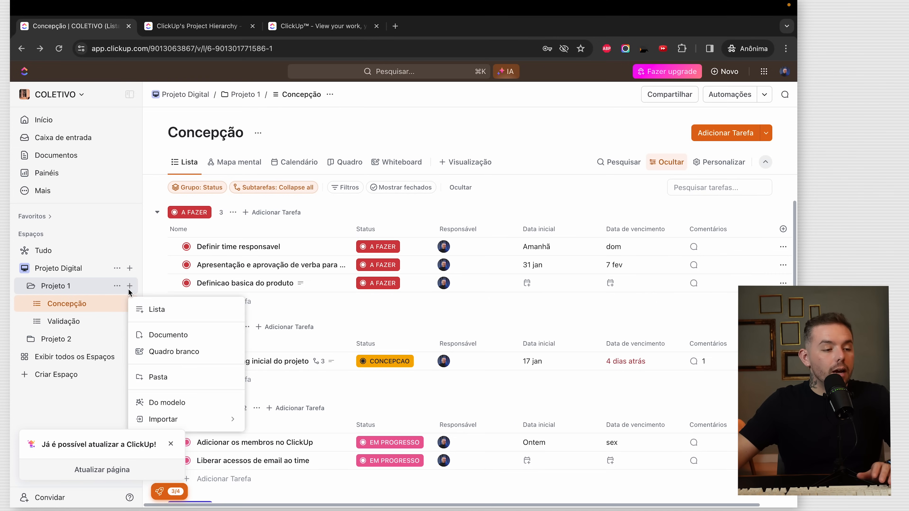
click(171, 310)
text(Lançamento)
key(Return)
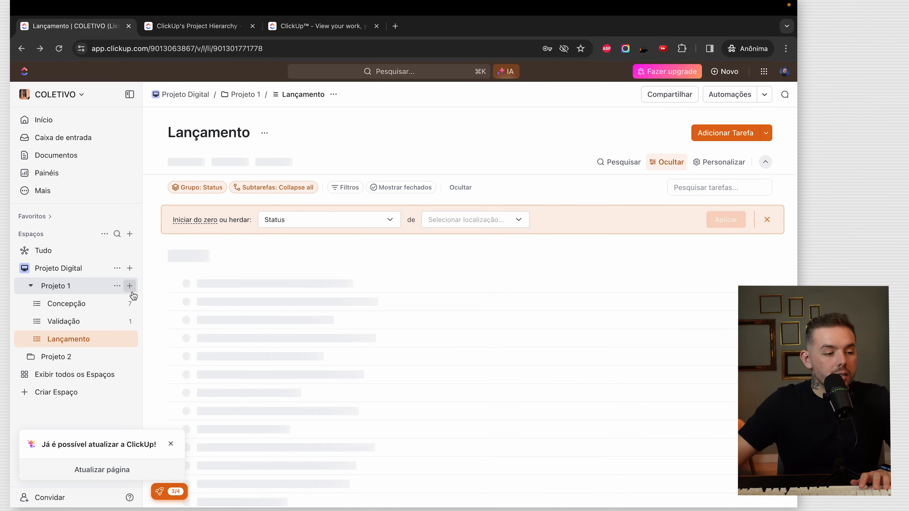
click(324, 219)
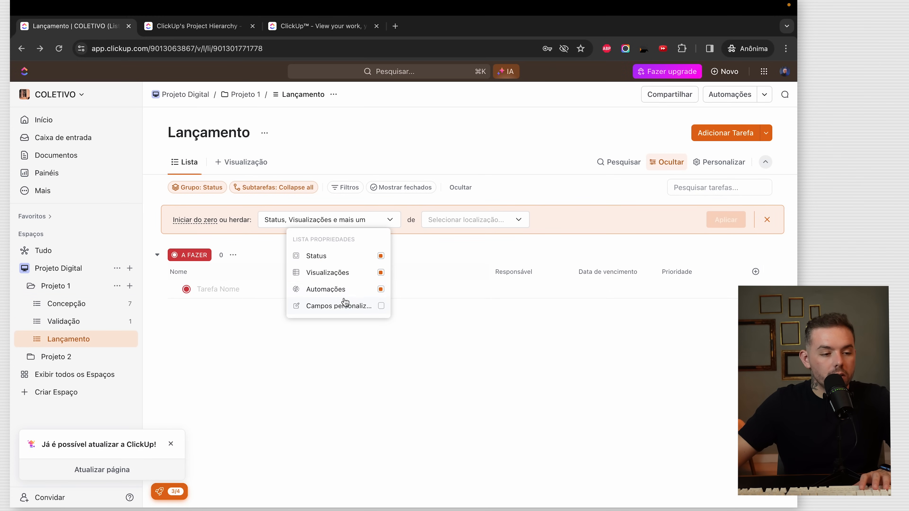
click(456, 222)
click(424, 295)
click(426, 310)
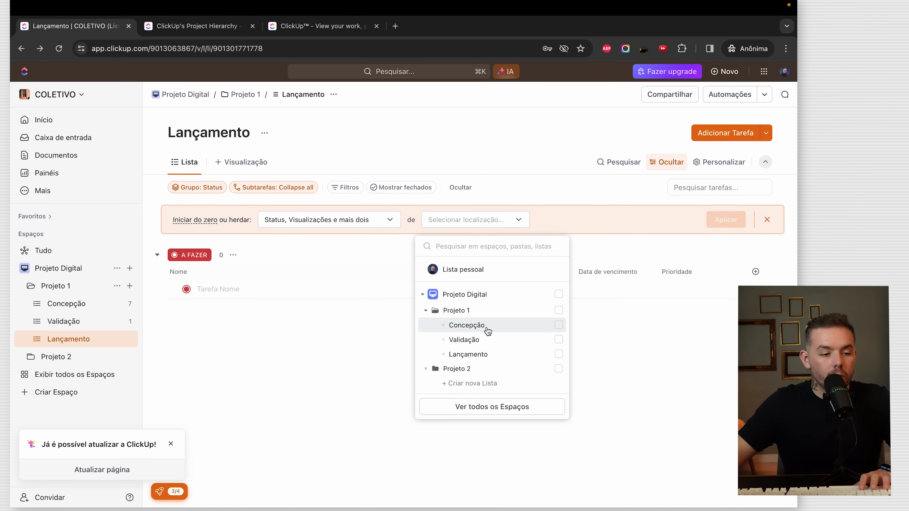
click(487, 325)
click(730, 220)
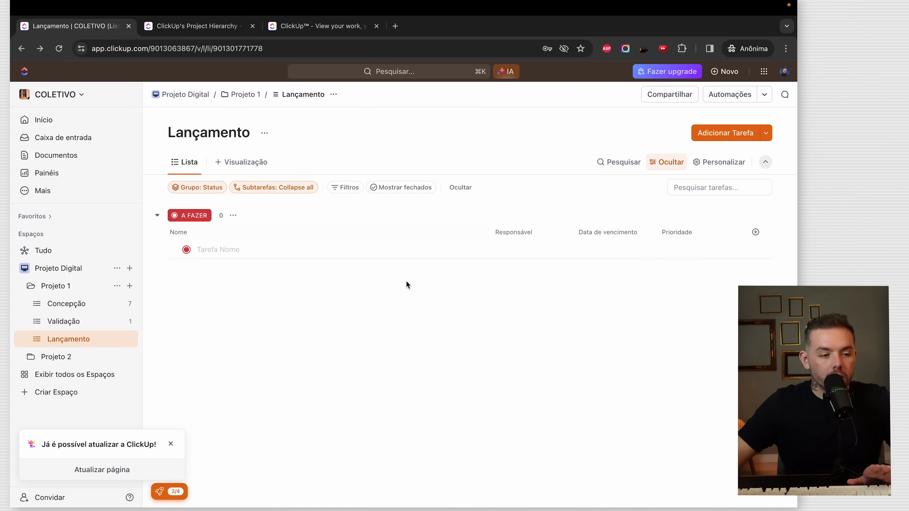
- Create a Pós-lançamento list in Projeto 1
click(130, 286)
click(179, 312)
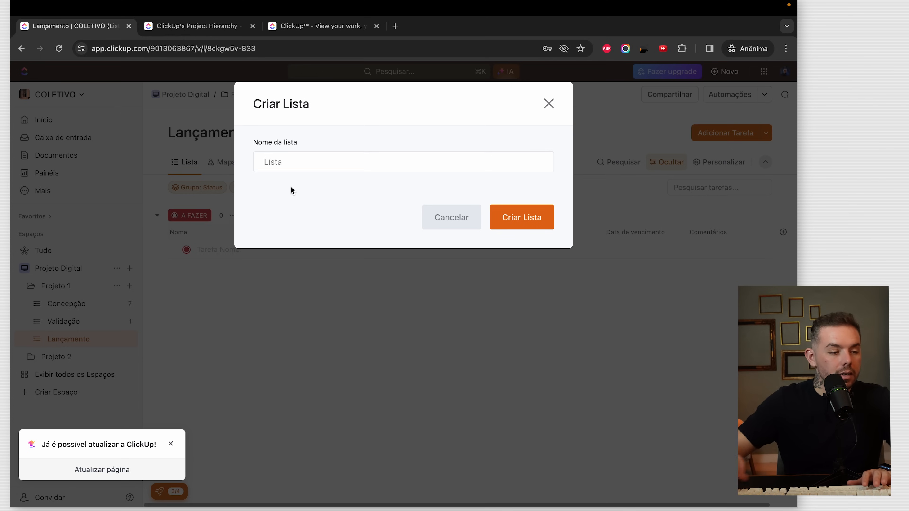
text(Pós lancamento)
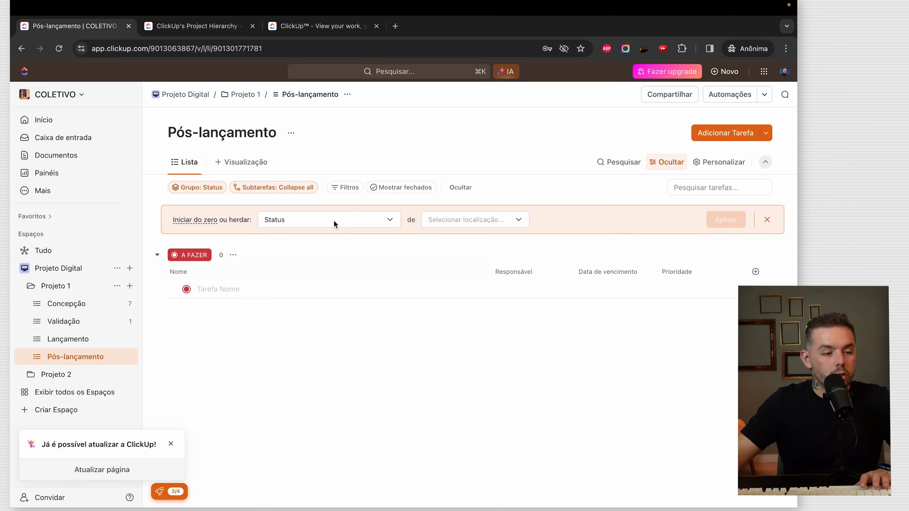
click(334, 221)
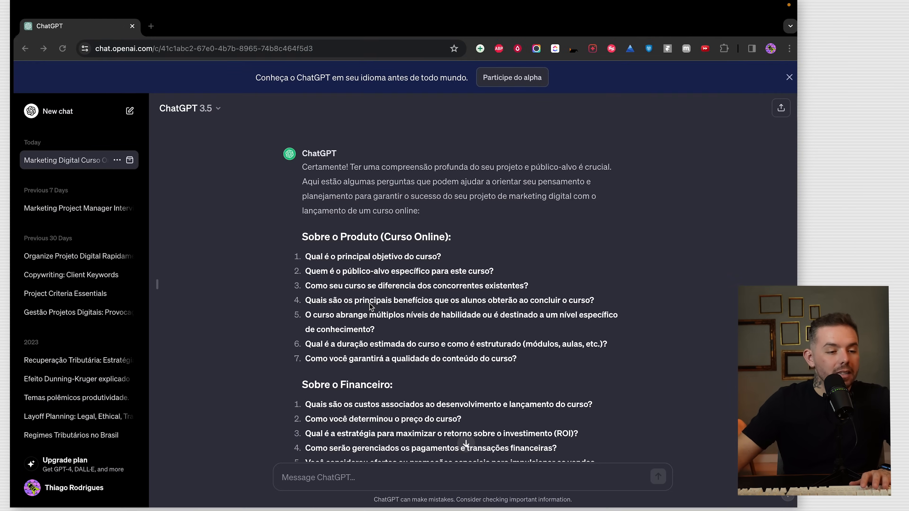
- Scroll ChatGPT's 20 post-launch tasks back to the Envolvimento Pós-Lançamento section
scroll(422, 296, down, 10)
scroll(421, 297, down, 3)
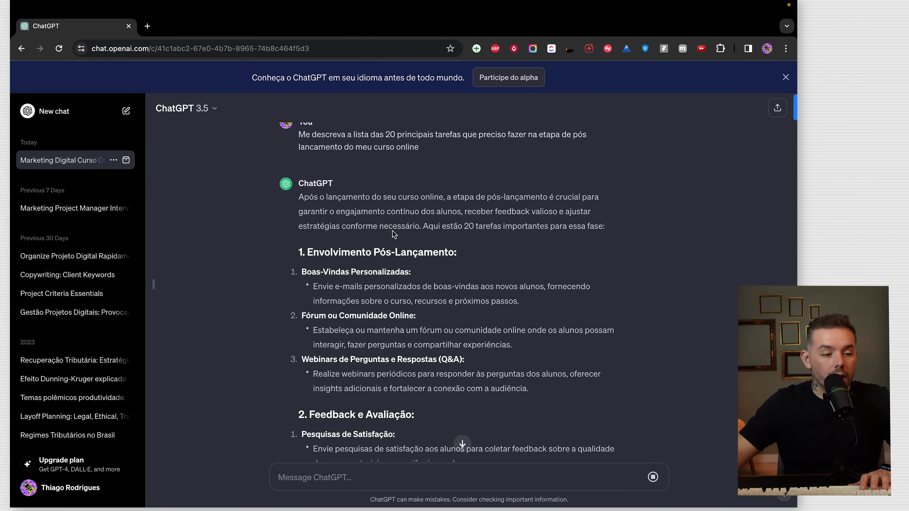
scroll(398, 273, up, 4)
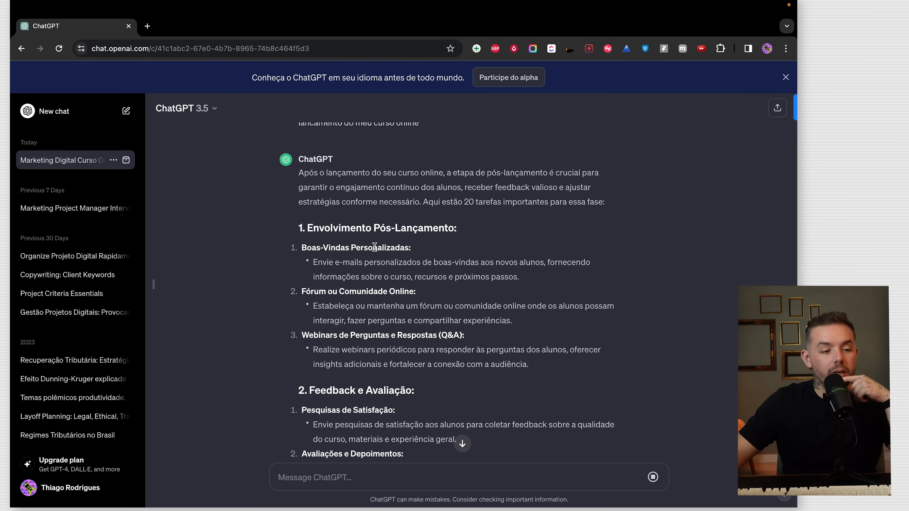
scroll(376, 271, down, 1)
drag(331, 230, 342, 229)
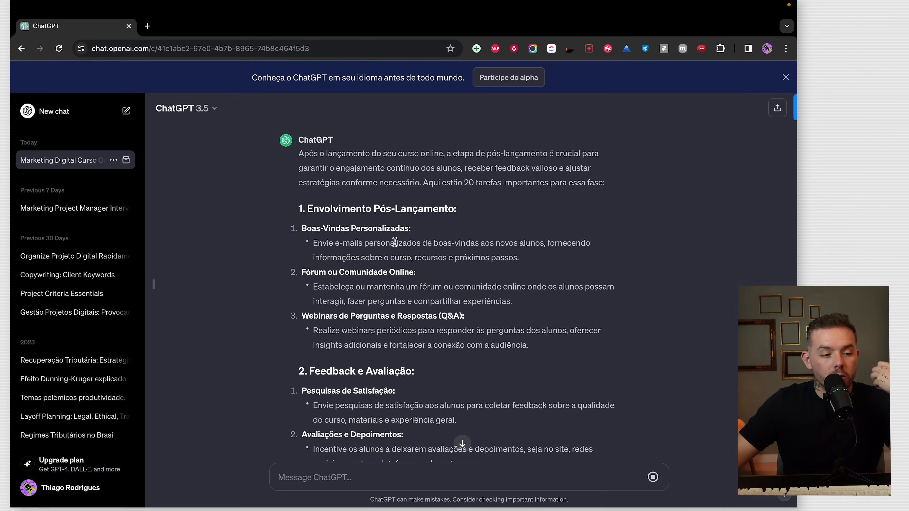
scroll(399, 279, down, 2)
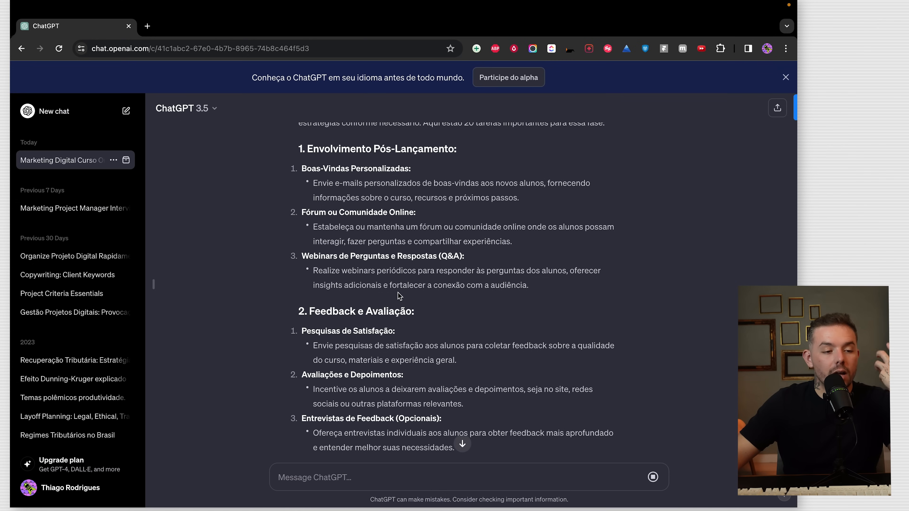
scroll(408, 286, down, 1)
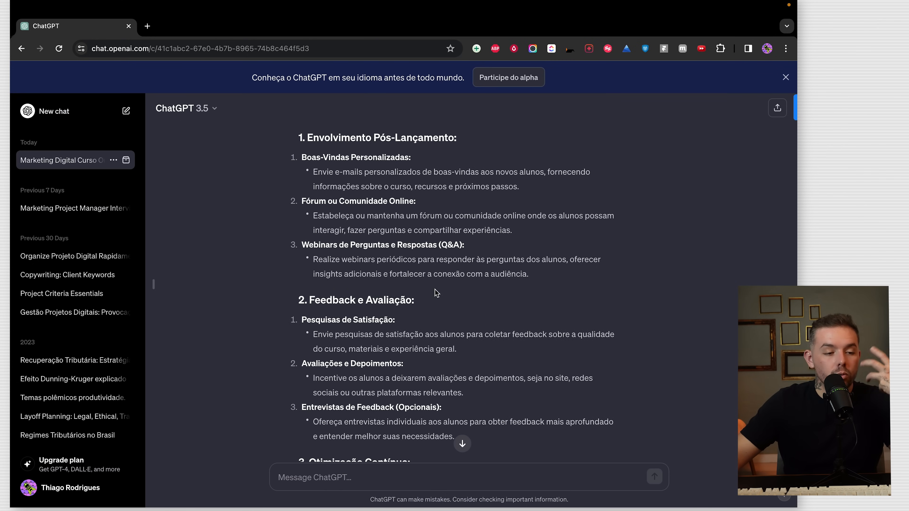
scroll(436, 293, down, 15)
scroll(436, 305, up, 10)
scroll(435, 305, up, 15)
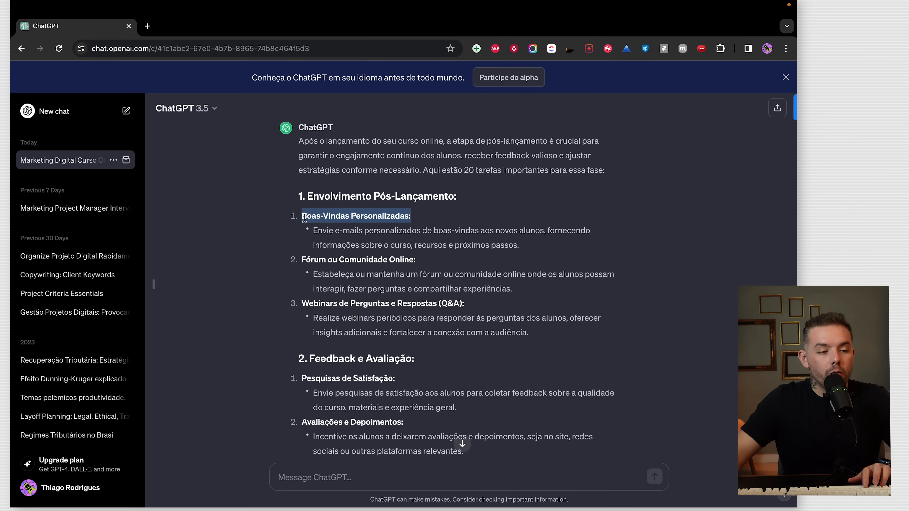
- Add 'Boas-Vindas Personalizadas:' and 'Fórum ou Comunidade Online:' as Pós-lançamento tasks from ChatGPT
key(ctrl+Left)
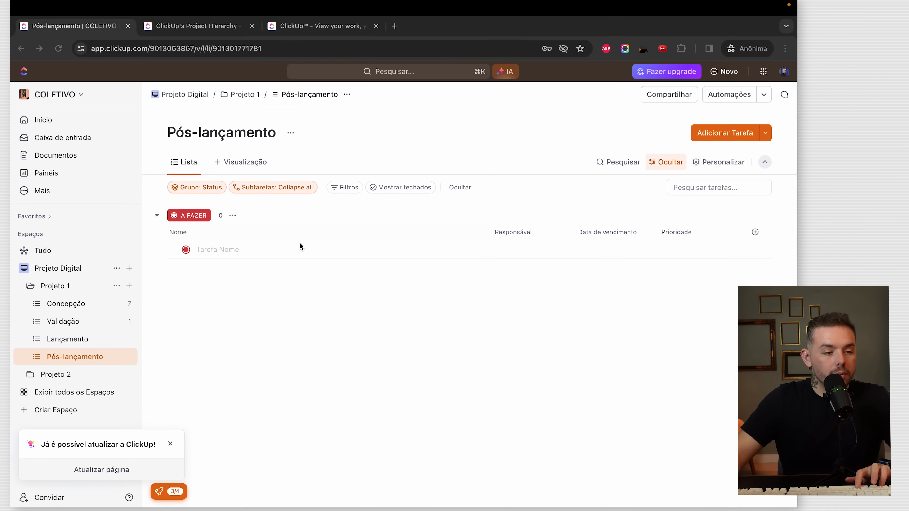
click(266, 252)
text(Boas-Vindas Personalizadas:)
key(Return)
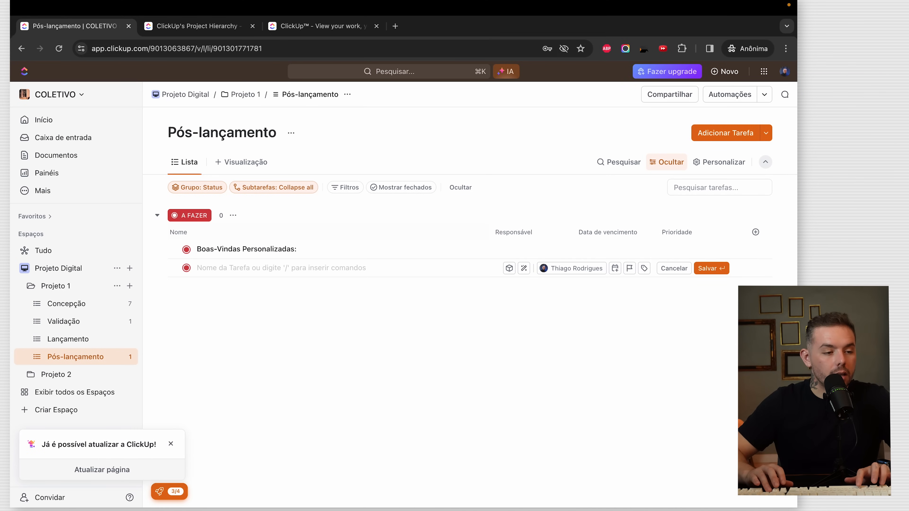
key(ctrl+Right)
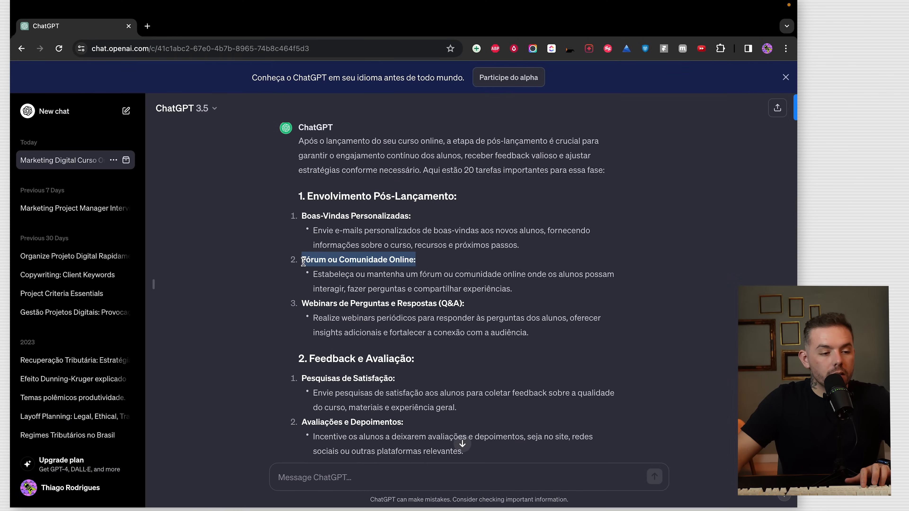
key(ctrl+Left)
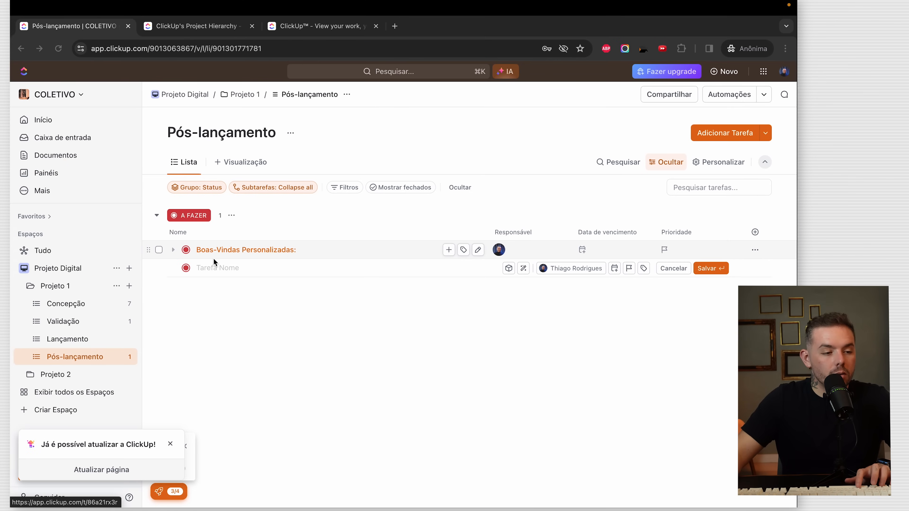
text(Fórum ou Comunidade Online:)
key(Return)
- Add the 'Webinars de Perguntas e Respostas (Q&A)' and 'Criar pesquisas de Satisfação' tasks
key(ctrl+Right)
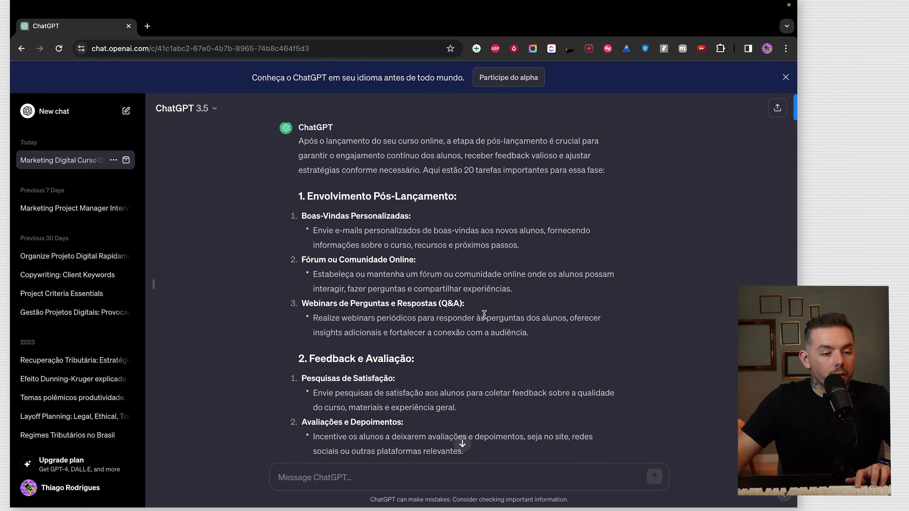
key(ctrl+Left)
text(Webinars de Perguntas e Respostas (Q&A):)
key(Return)
key(ctrl+Right)
click(448, 356)
scroll(443, 347, down, 1)
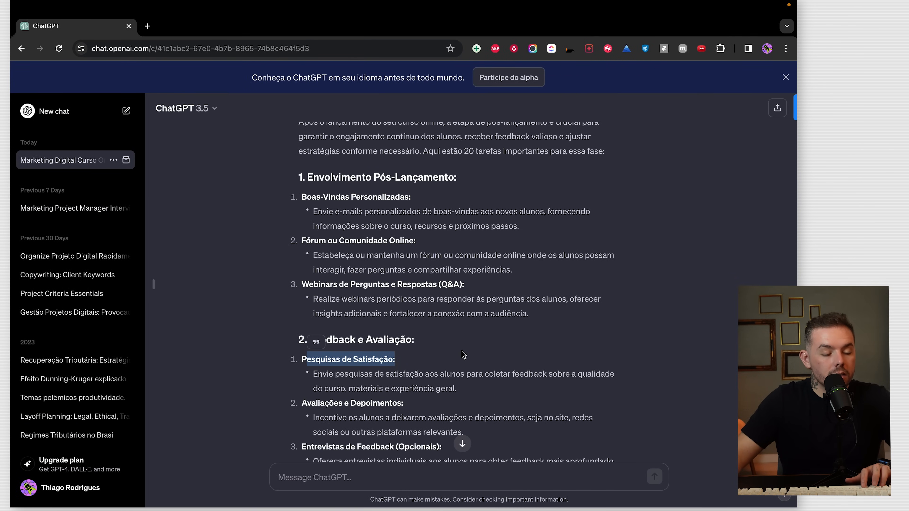
key(ctrl+Left)
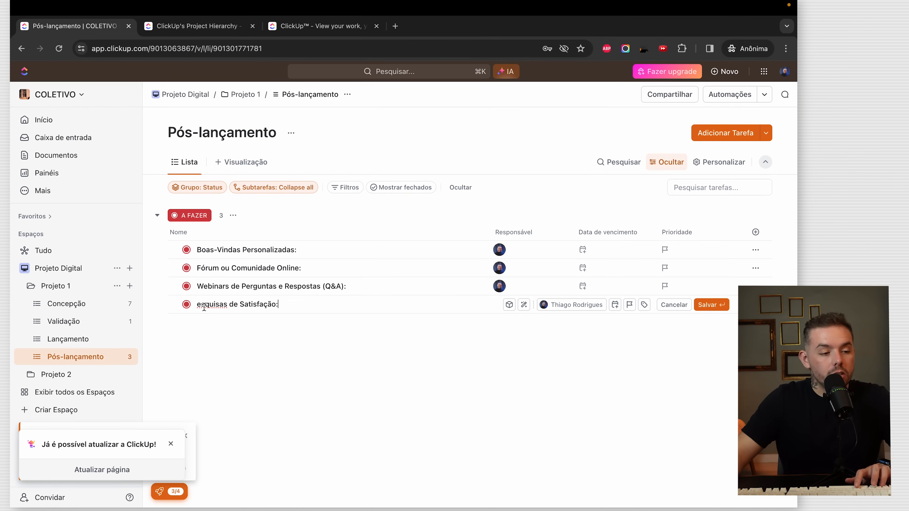
text(Criar p)
key(Return)
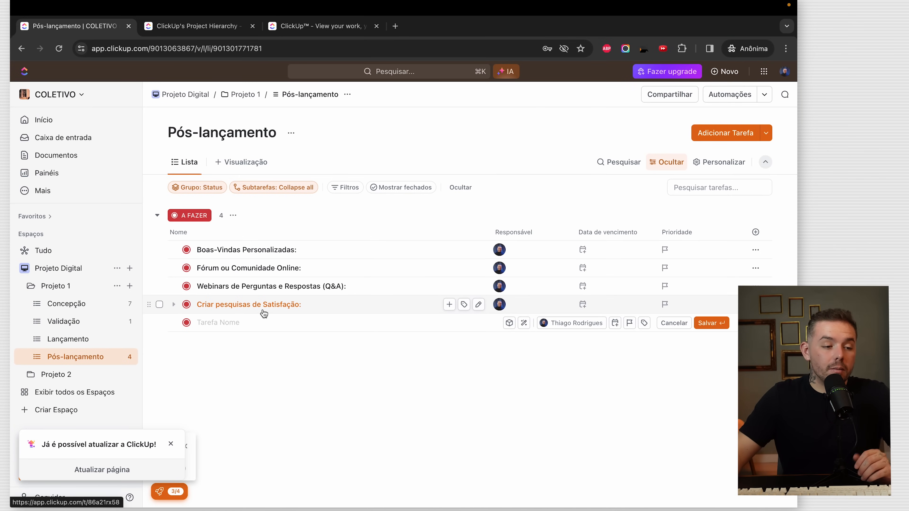
- Rename the survey task to 'Criar pesquisas de Satisfação com alunos'
click(310, 314)
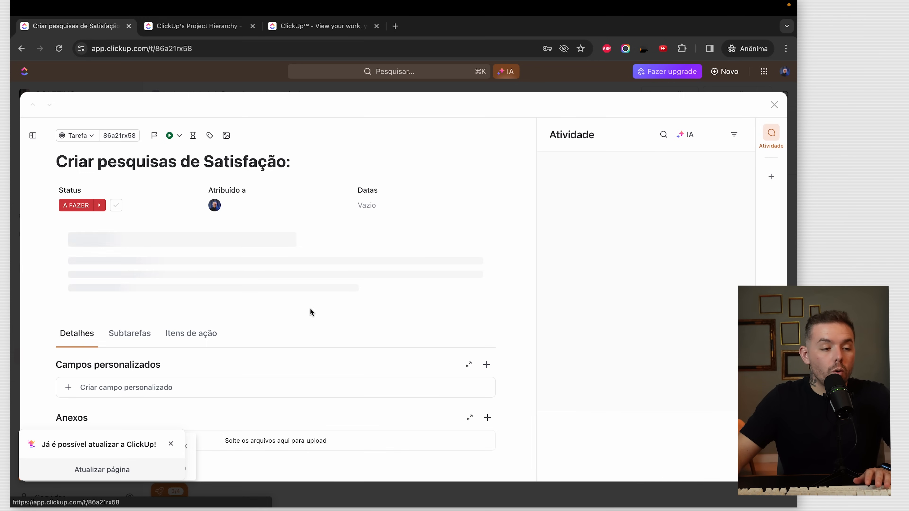
click(339, 157)
key(BackSpace)
text(com alunos)
- Paste ChatGPT's satisfaction survey explanation sentence as the task description
click(162, 237)
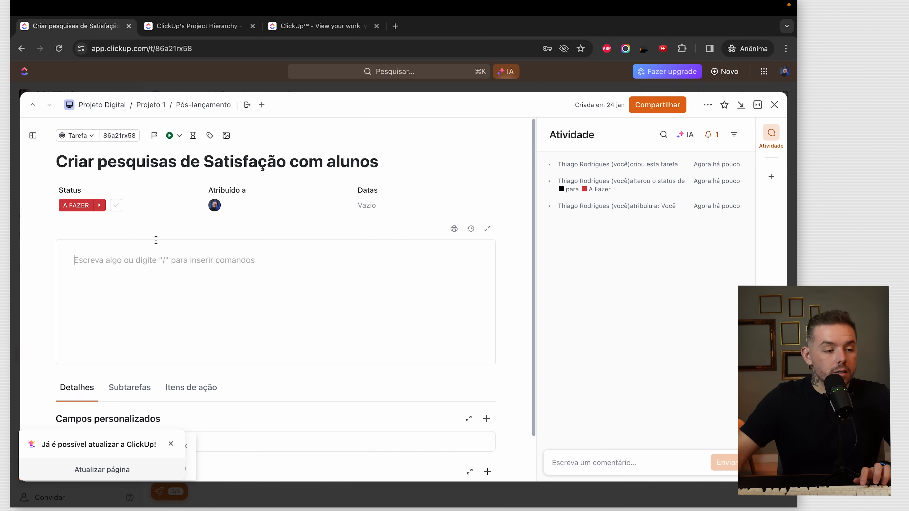
key(ctrl+Right)
click(448, 389)
drag(377, 384, 321, 377)
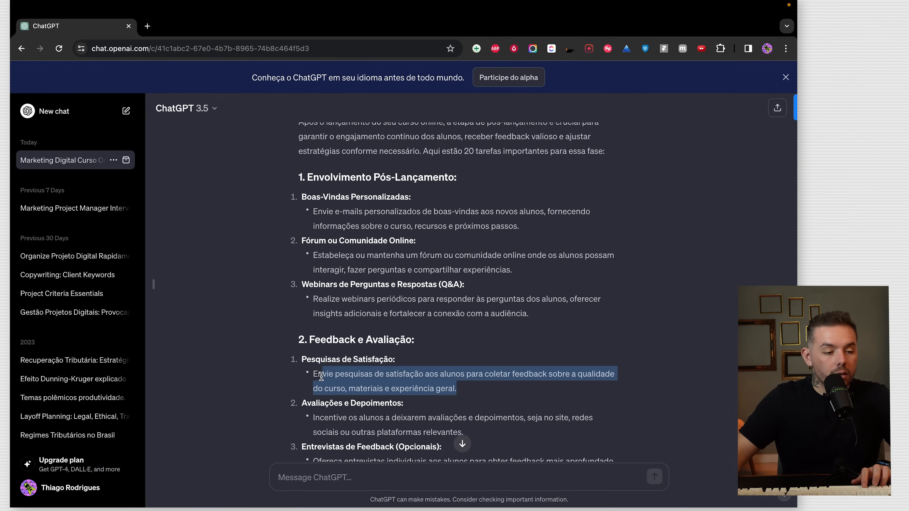
key(super+c)
key(ctrl+Left)
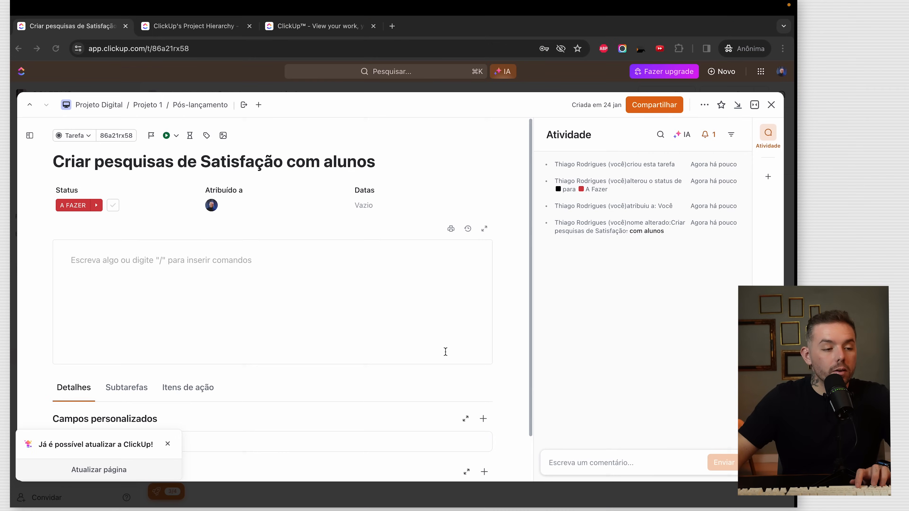
key(super+v)
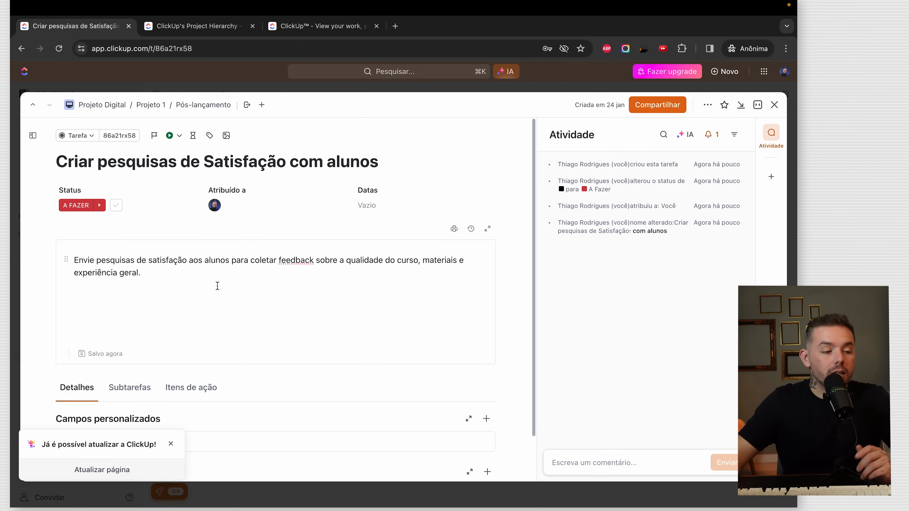
click(181, 374)
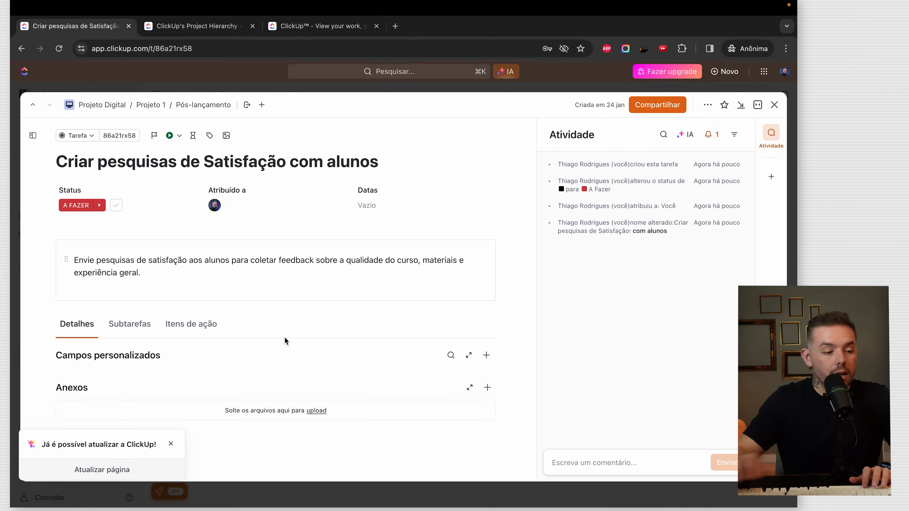
- Add a feedback subtask (ending 'ar o feedback') to the survey task
click(130, 330)
click(121, 379)
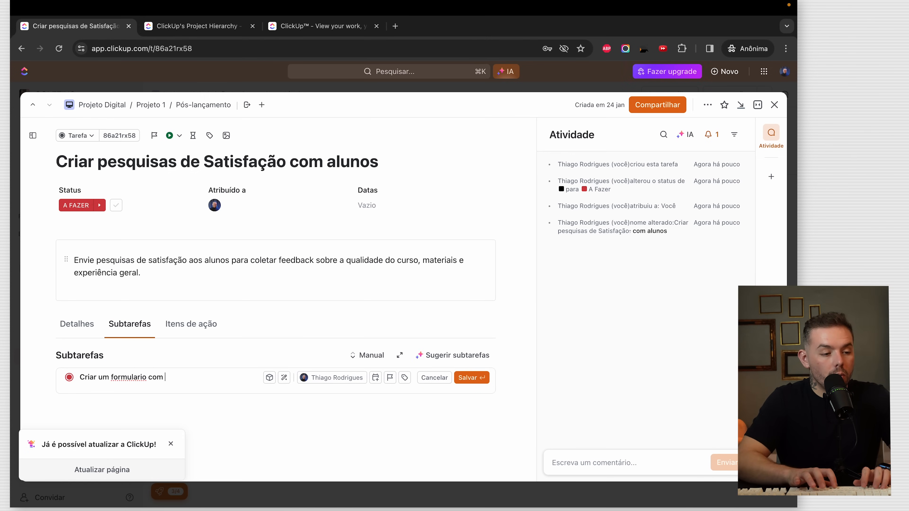
text(ar o feedback)
key(Return)
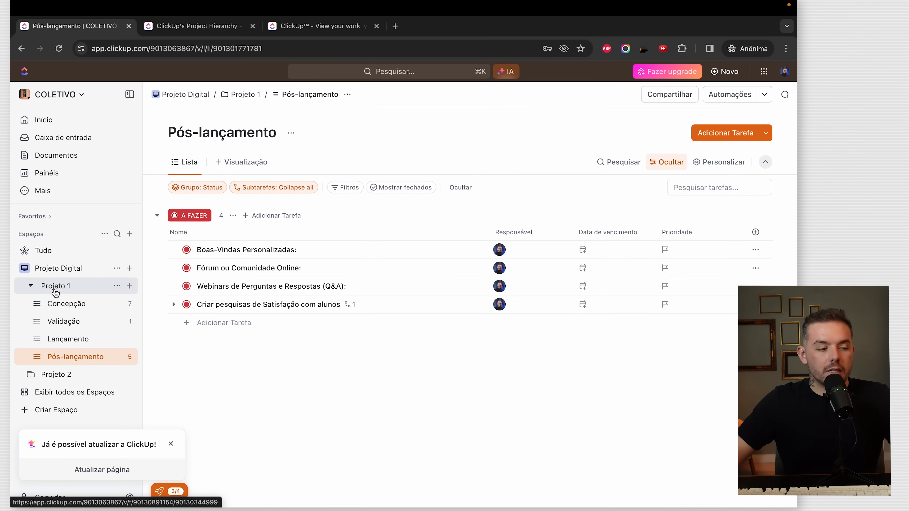
click(38, 287)
click(38, 286)
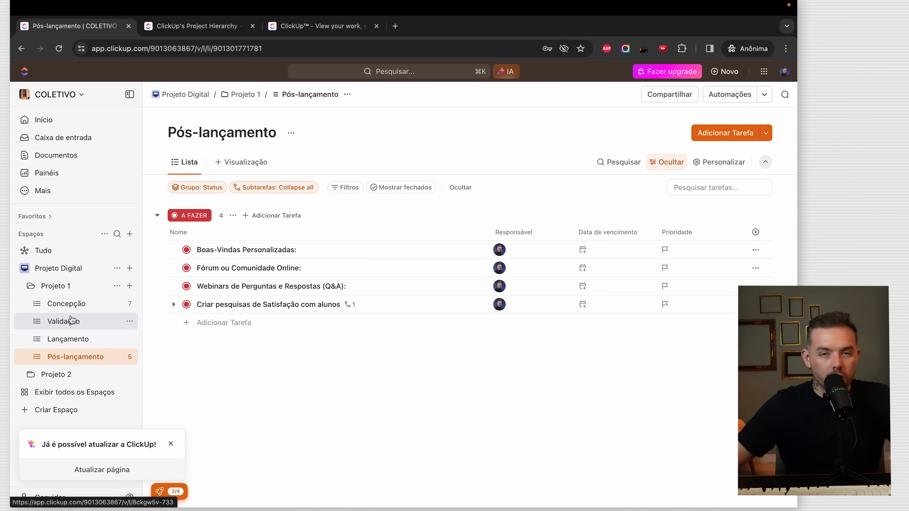
- Open the Lançamento list and ask ChatGPT 'Ok .Repita o mesmo para uma etapa de Lancamento do curso'
click(62, 338)
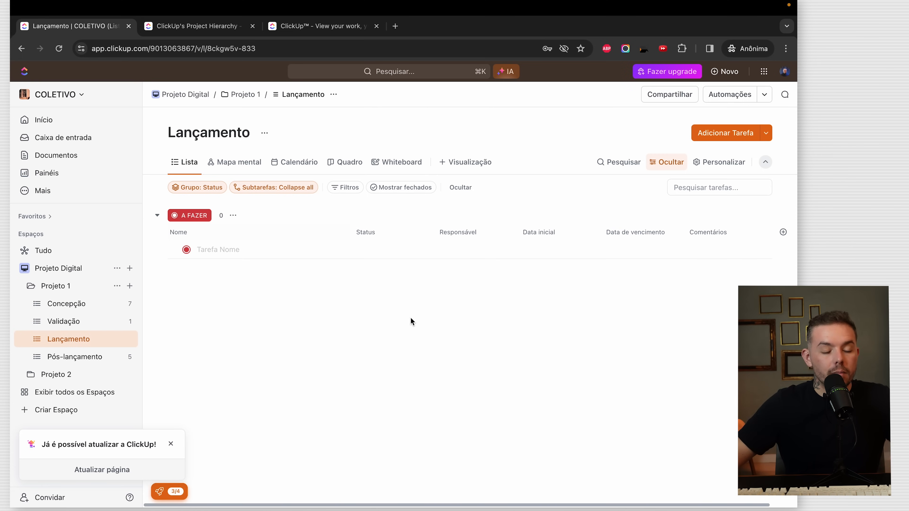
key(ctrl+Right)
click(414, 470)
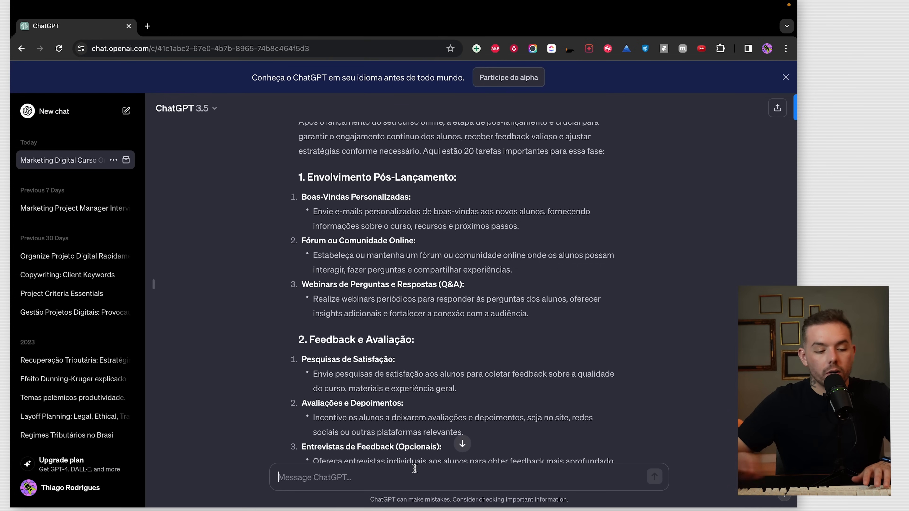
text(Ok .Repita o mesmo para uma etapa de Lanc)
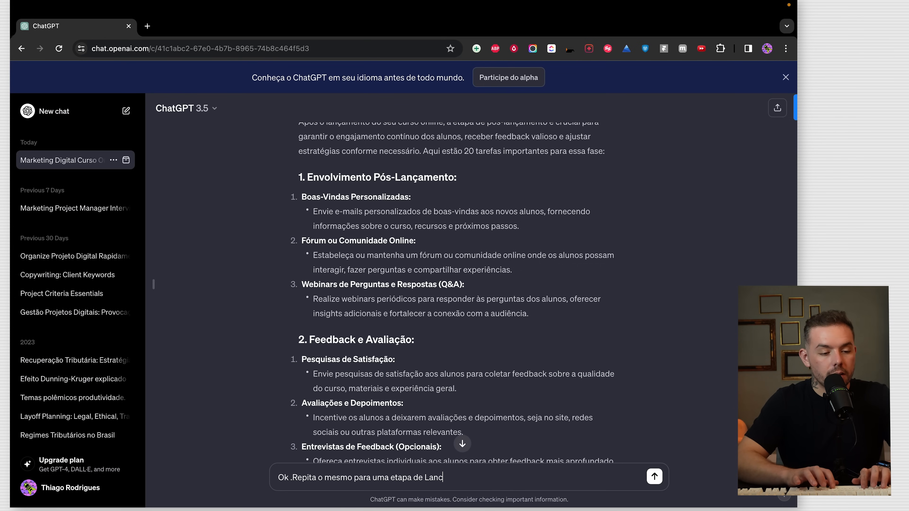
text(amento do curso)
key(Return)
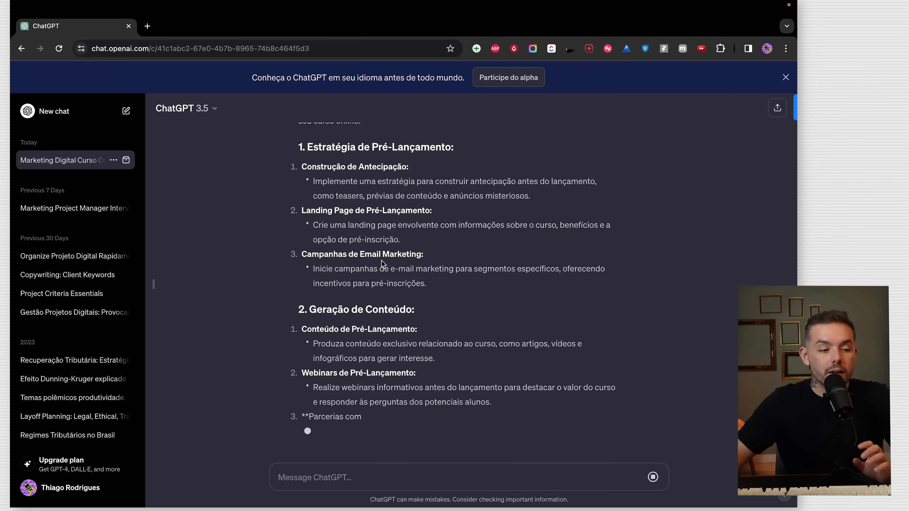
scroll(406, 195, up, 1)
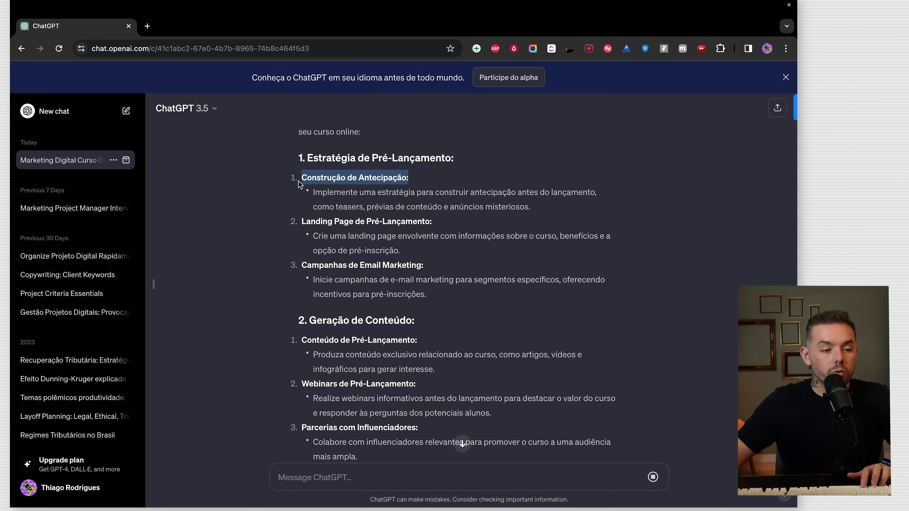
- Add 'Construção de Antecipação' and 'Landing Page de Pré-Lançamento' as Lançamento tasks
key(ctrl+Left)
click(252, 249)
key(super+v)
key(Return)
key(ctrl+Right)
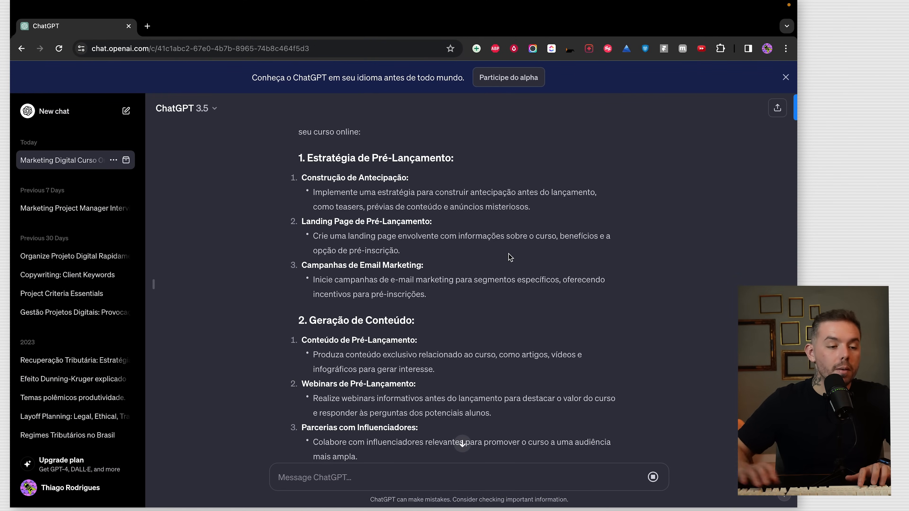
key(ctrl+Left)
click(208, 269)
key(super+v)
key(Return)
key(ctrl+Right)
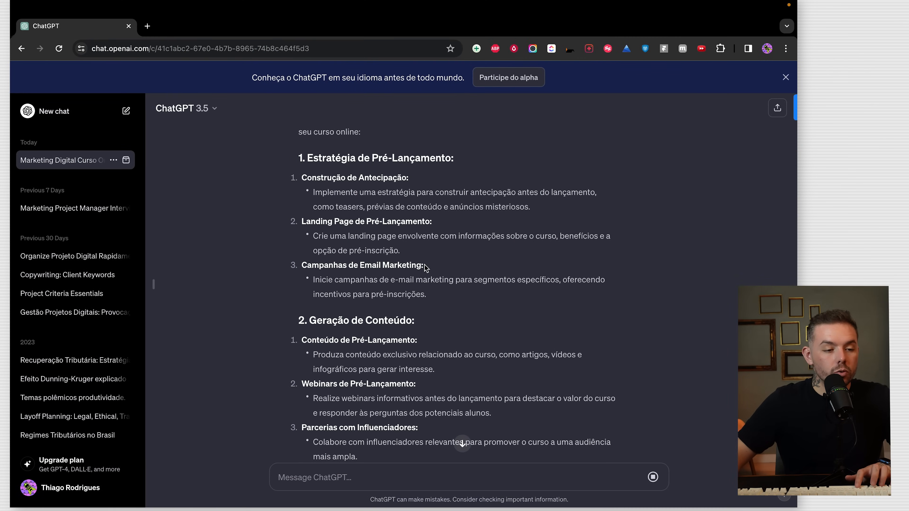
- Add the 'Campanhas de Email Marketing' and 'Conteúdo de Pré-Lançamento' tasks
key(ctrl+Left)
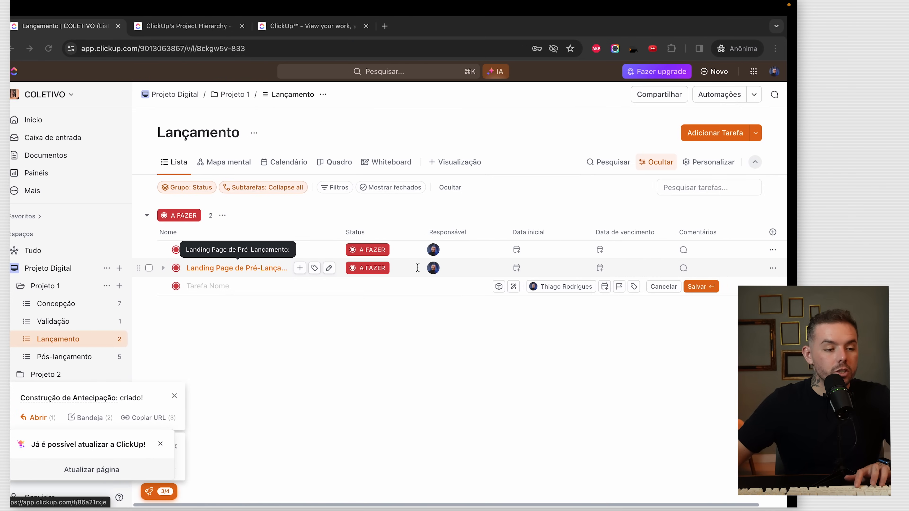
key(super+v)
key(Return)
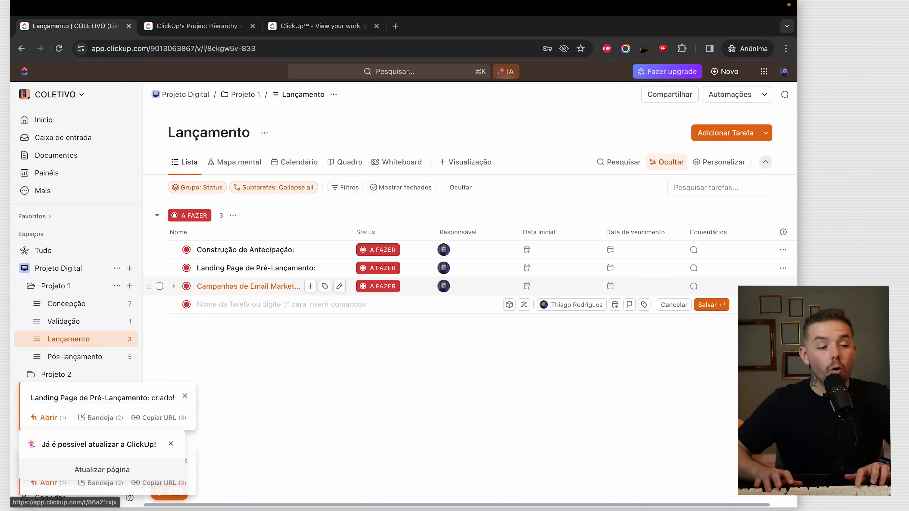
key(ctrl+Right)
scroll(447, 359, down, 1)
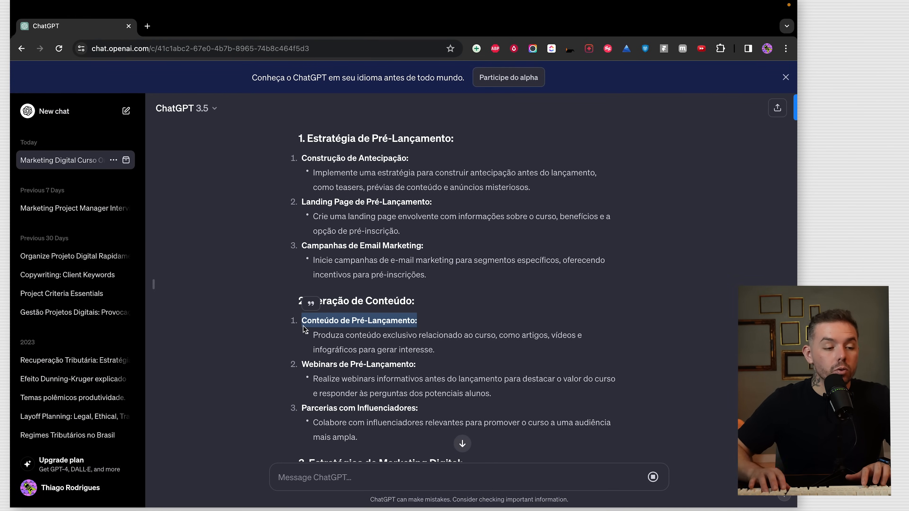
key(ctrl+Left)
key(super+v)
key(Return)
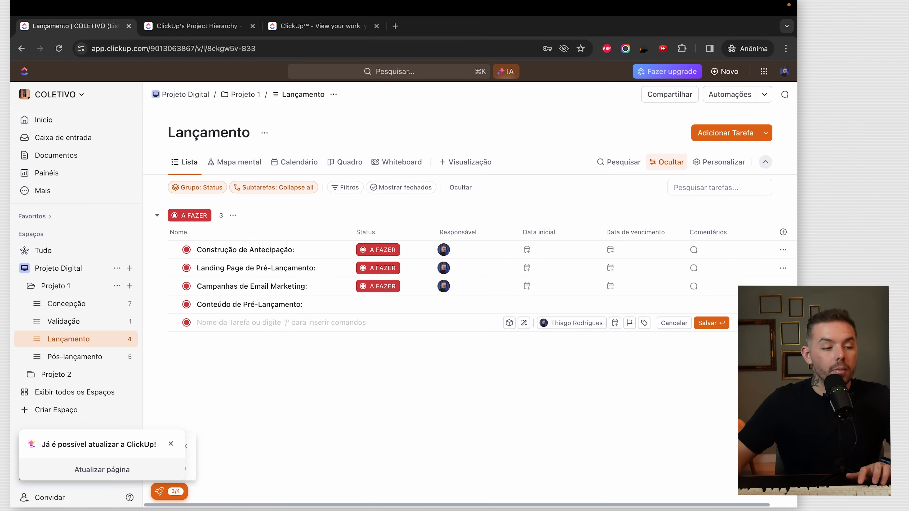
click(306, 368)
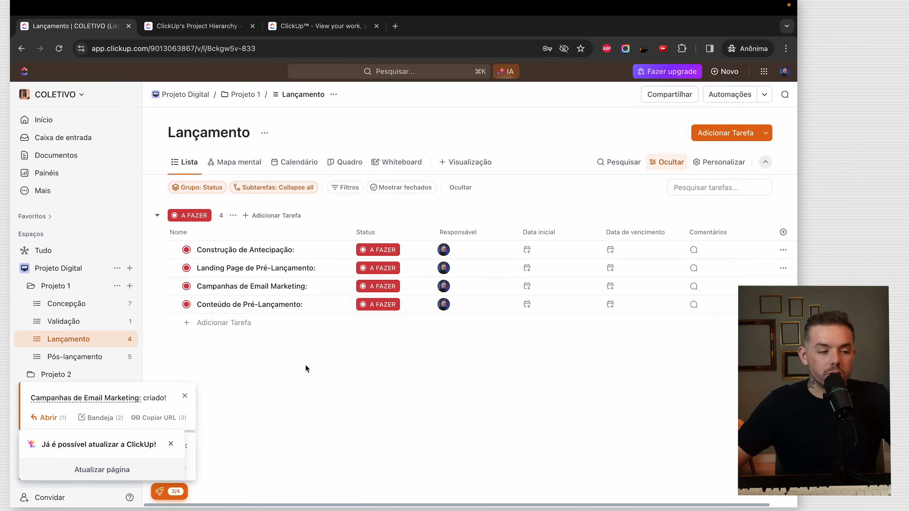